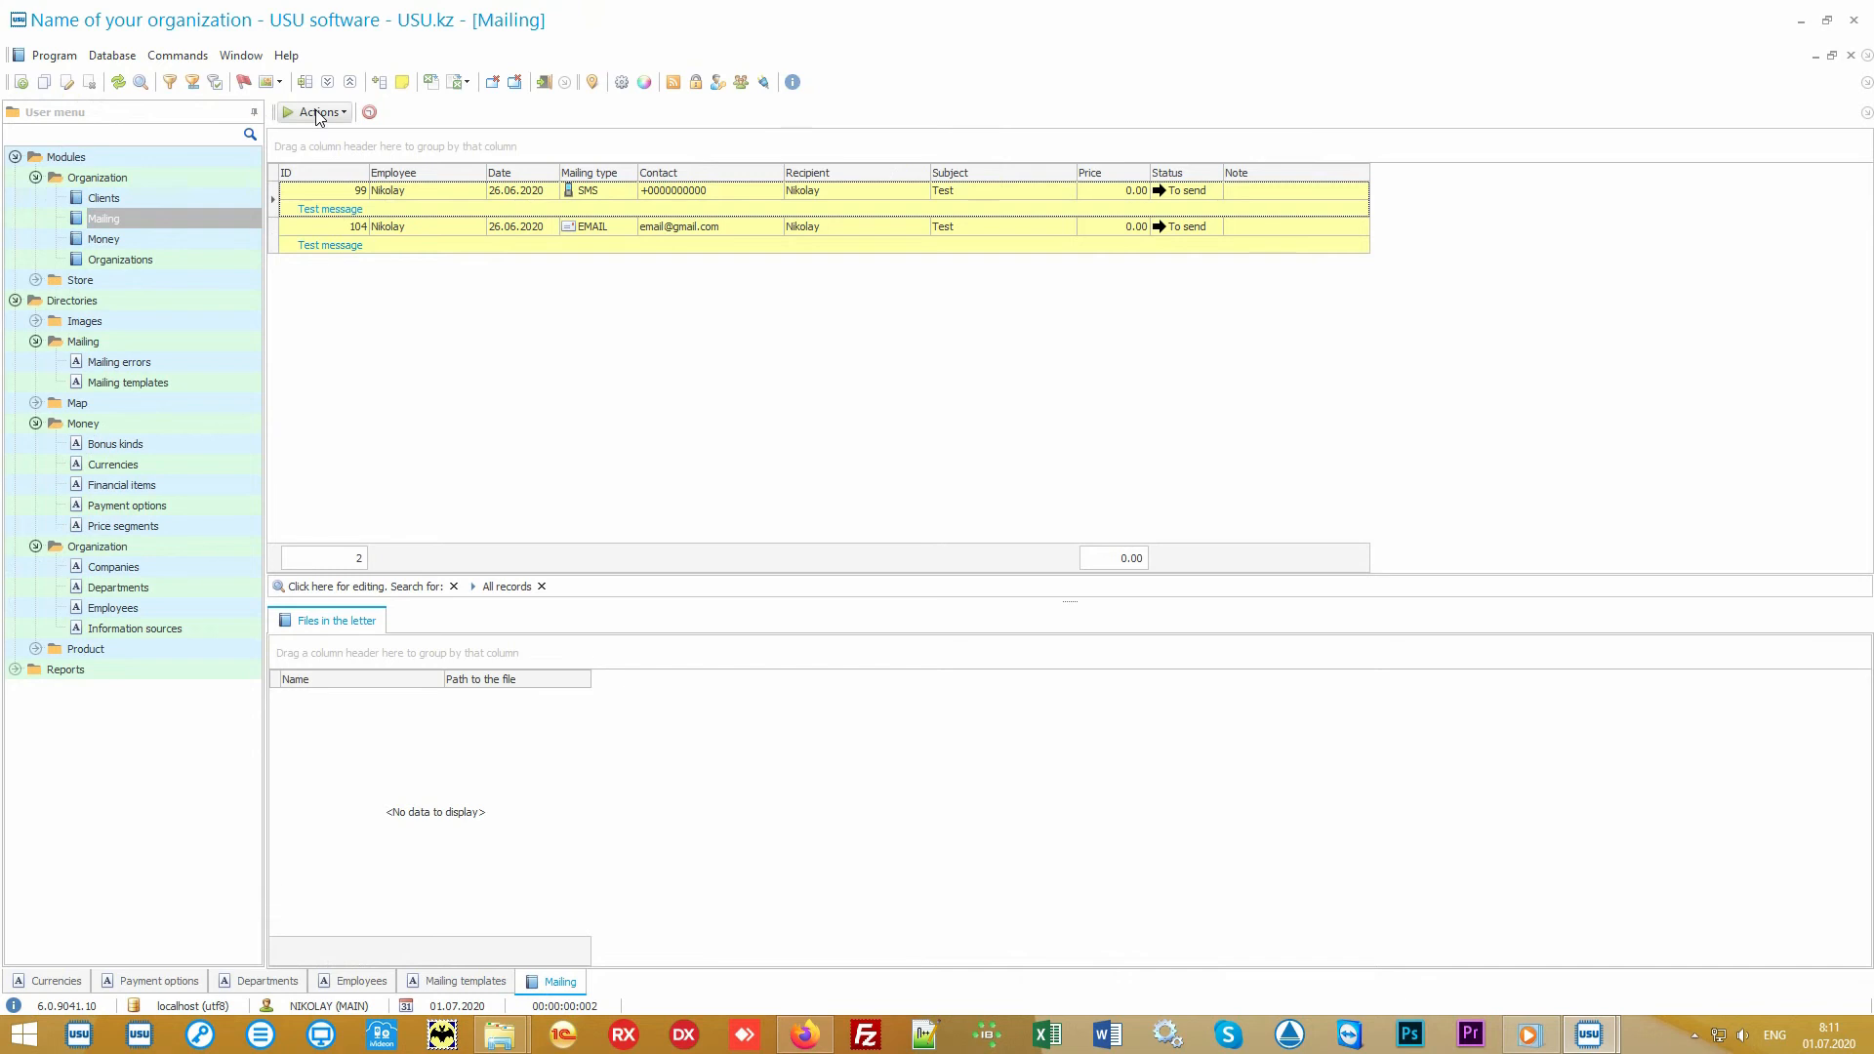
- Open the Run mailing dialog to review its e-mail, SMS, voice call and Viber sending options, then exit it
click(316, 114)
click(359, 138)
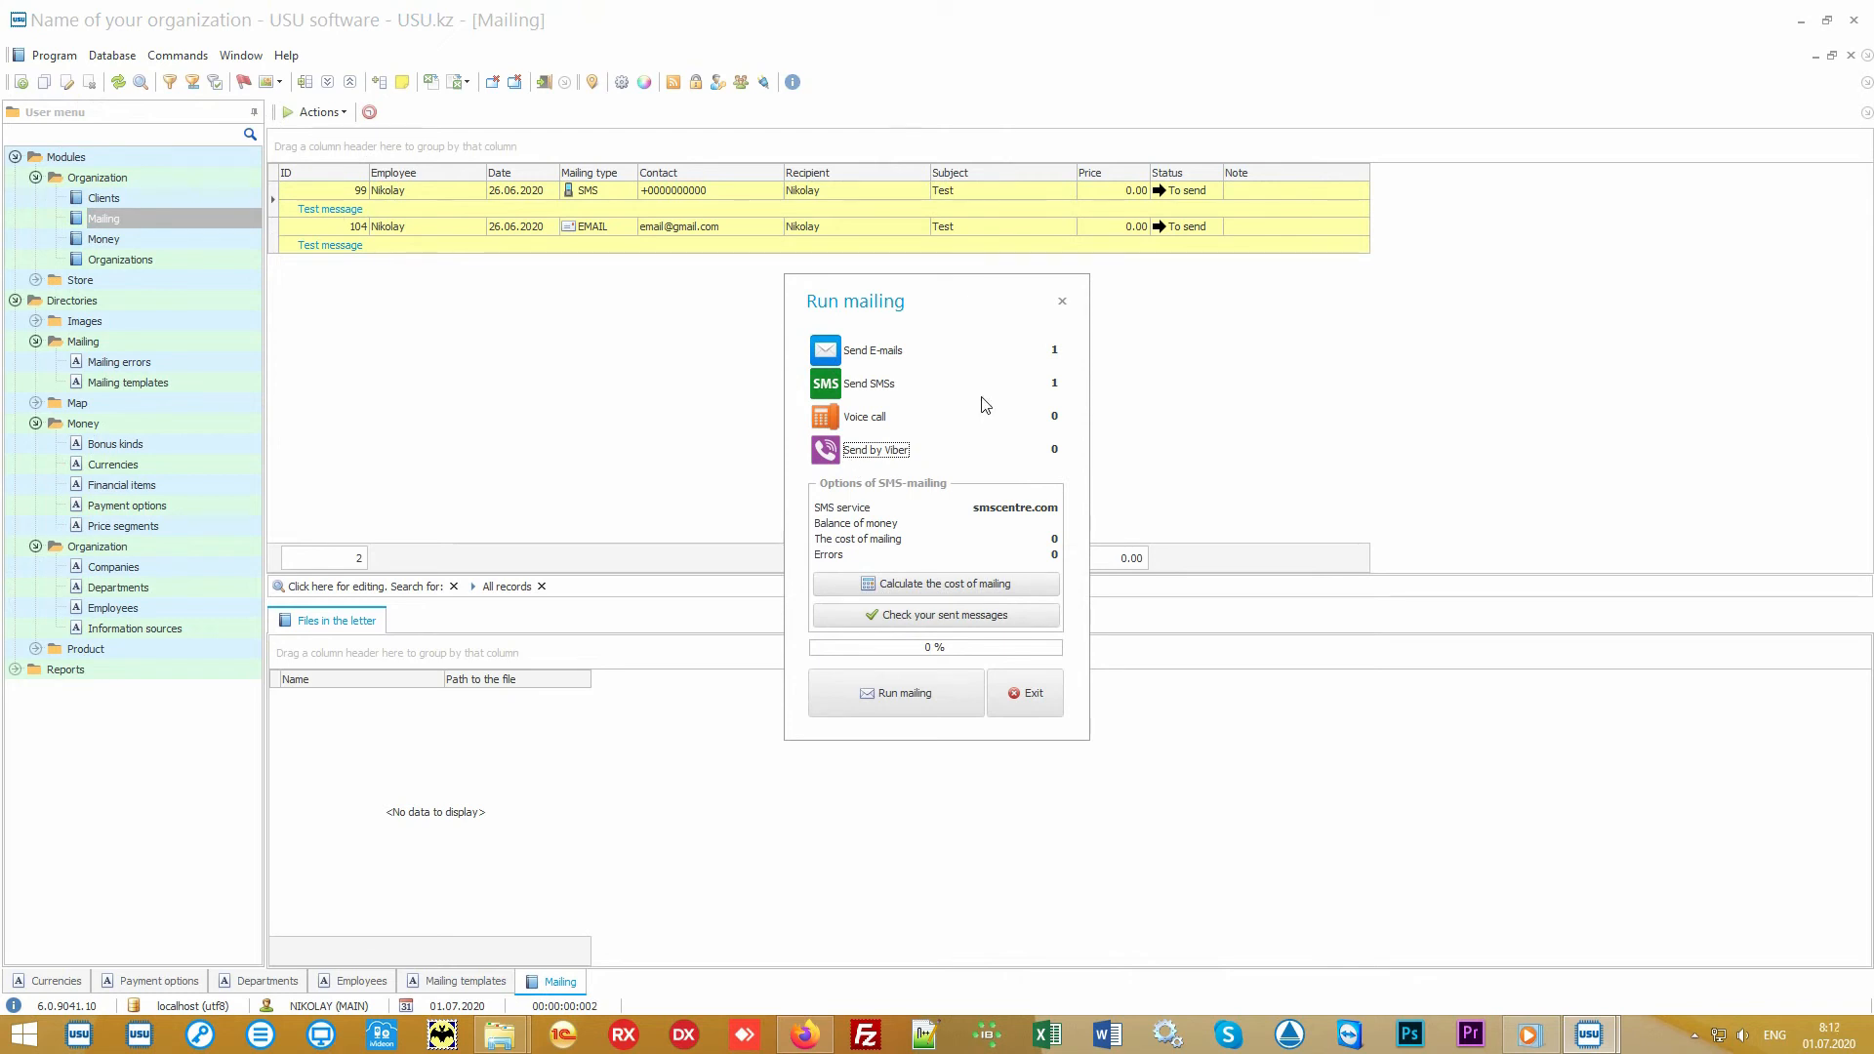
click(871, 419)
click(1040, 683)
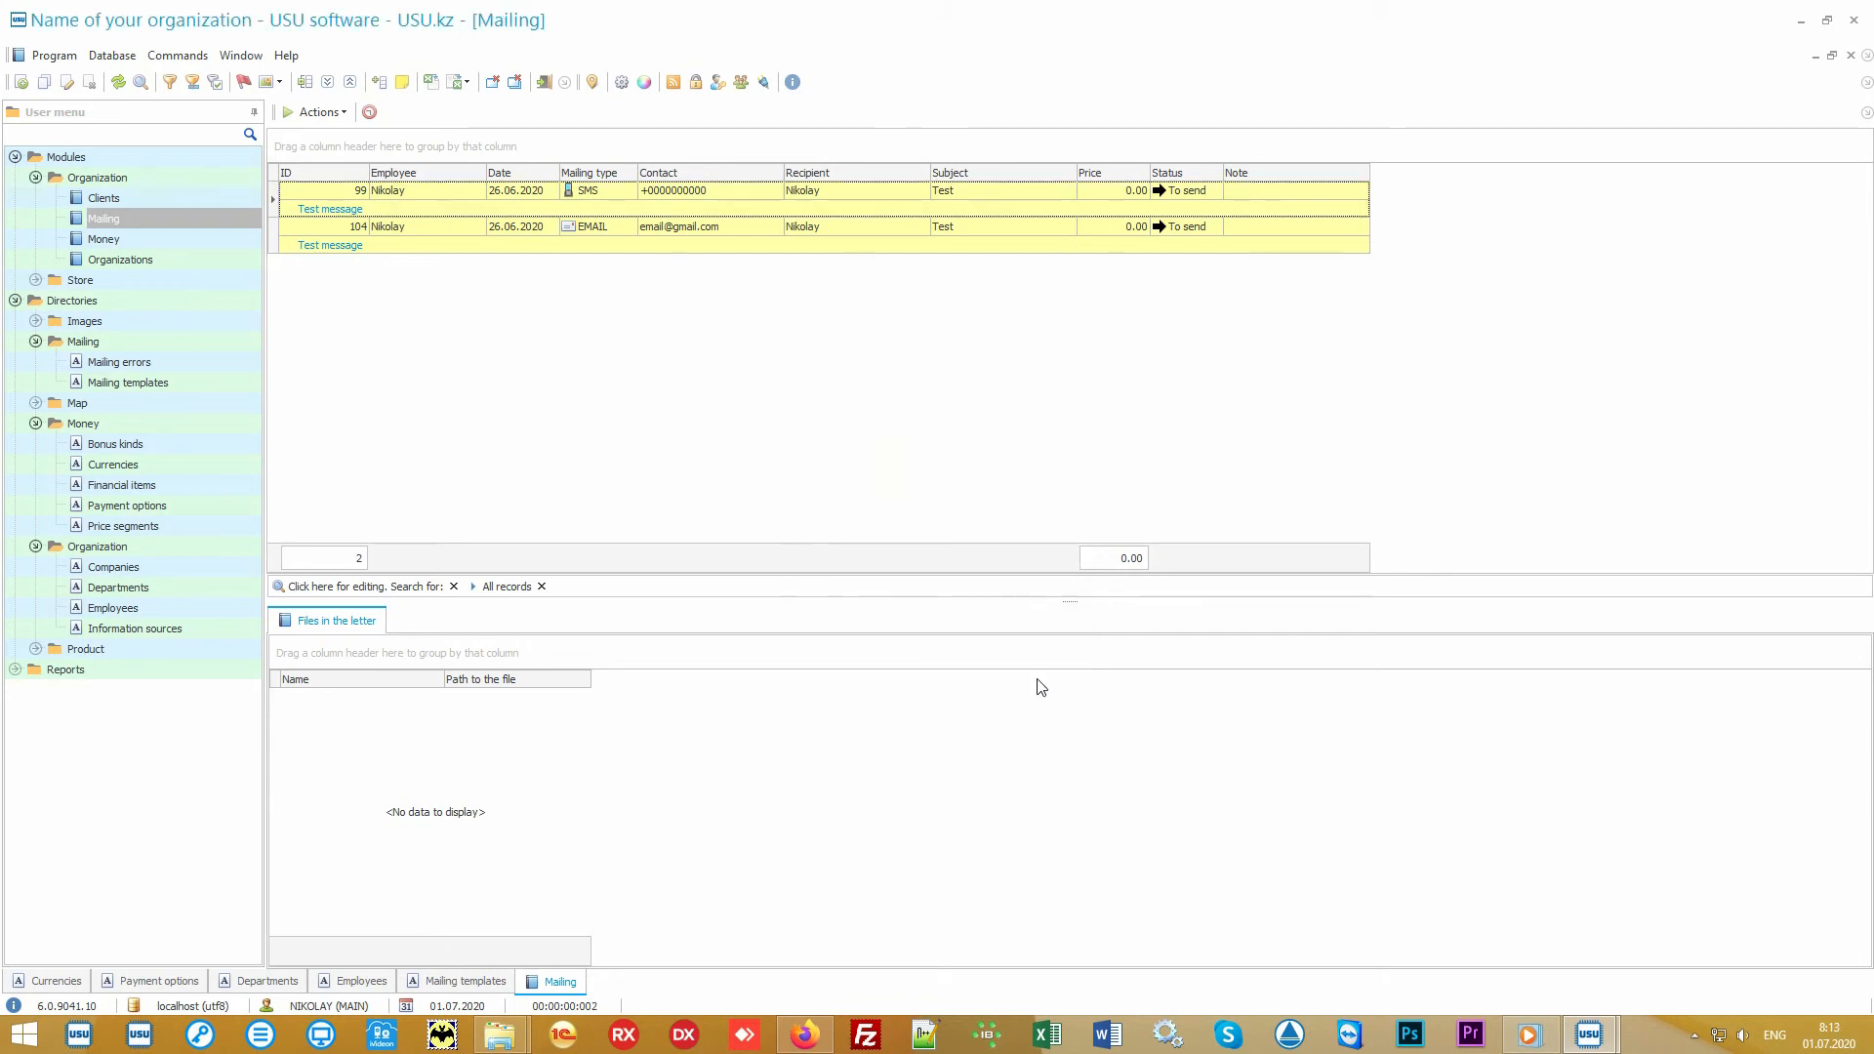
- Select the SMS record and the EMAIL record in the mailing list to inspect their contact and recipient details
click(766, 190)
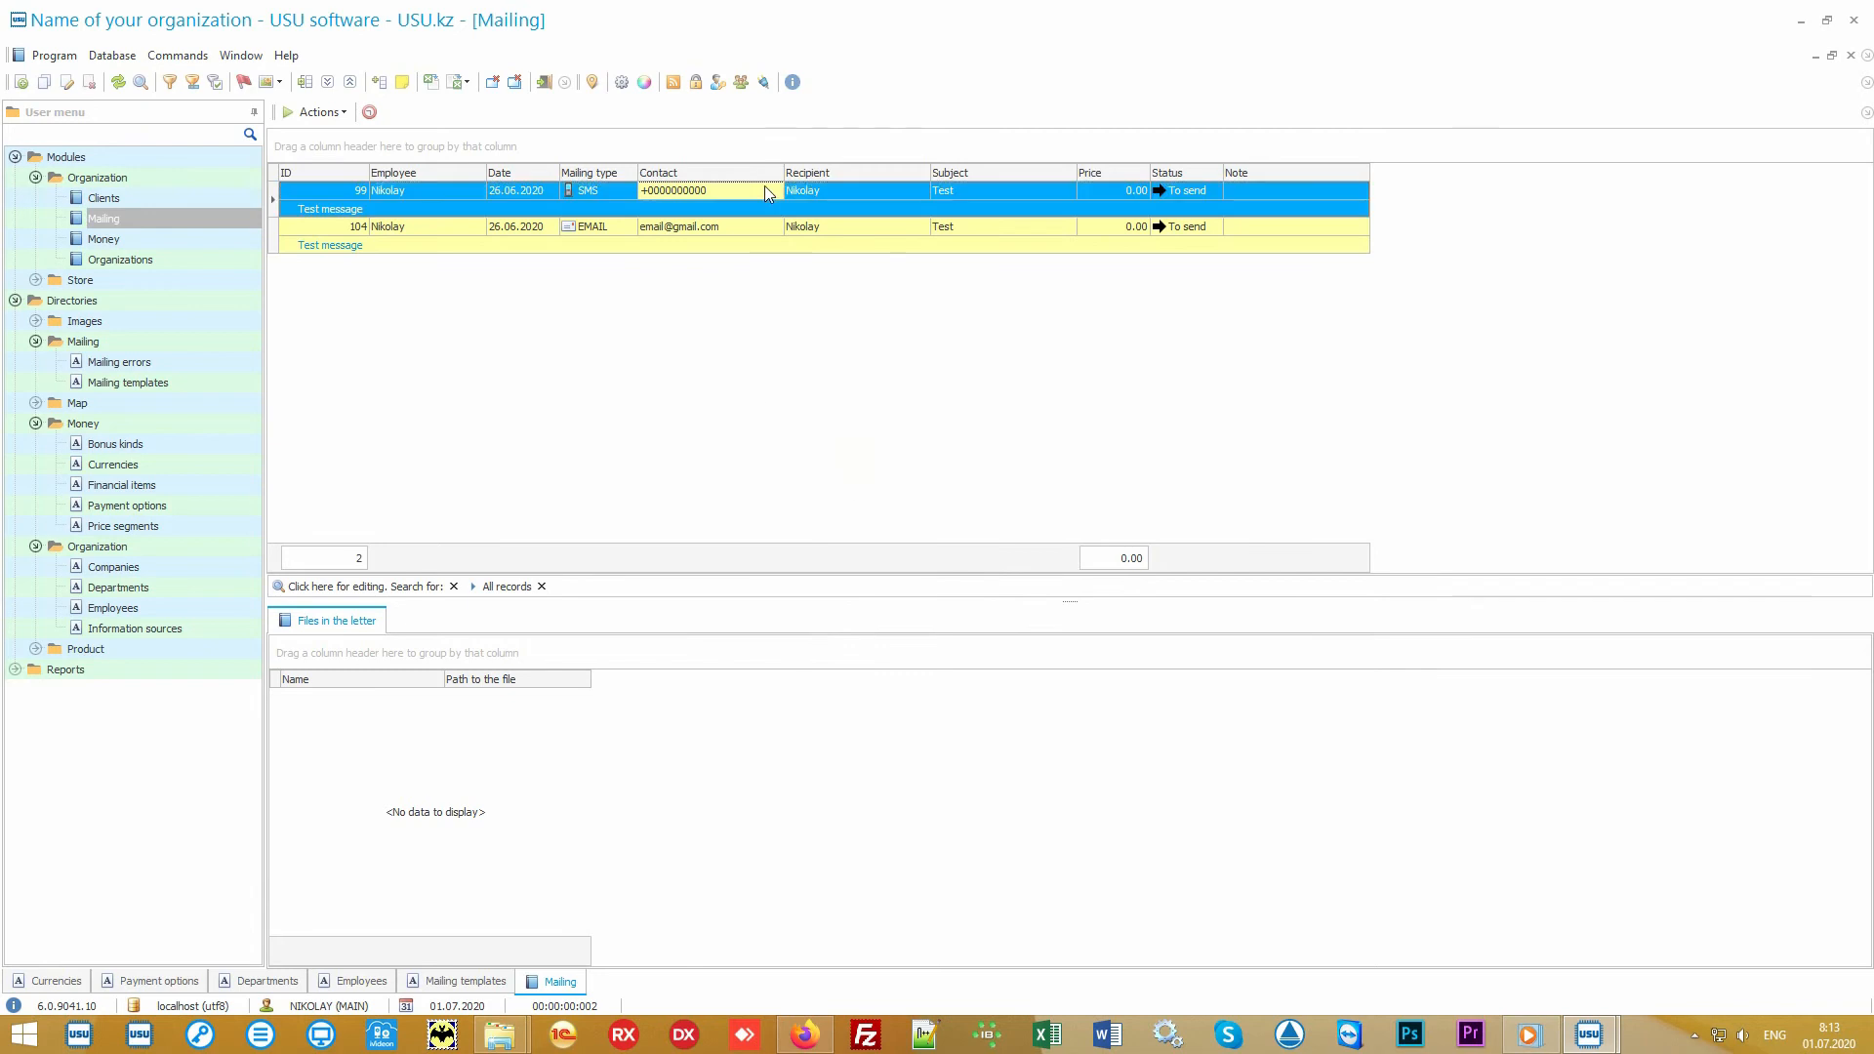
click(771, 235)
click(880, 226)
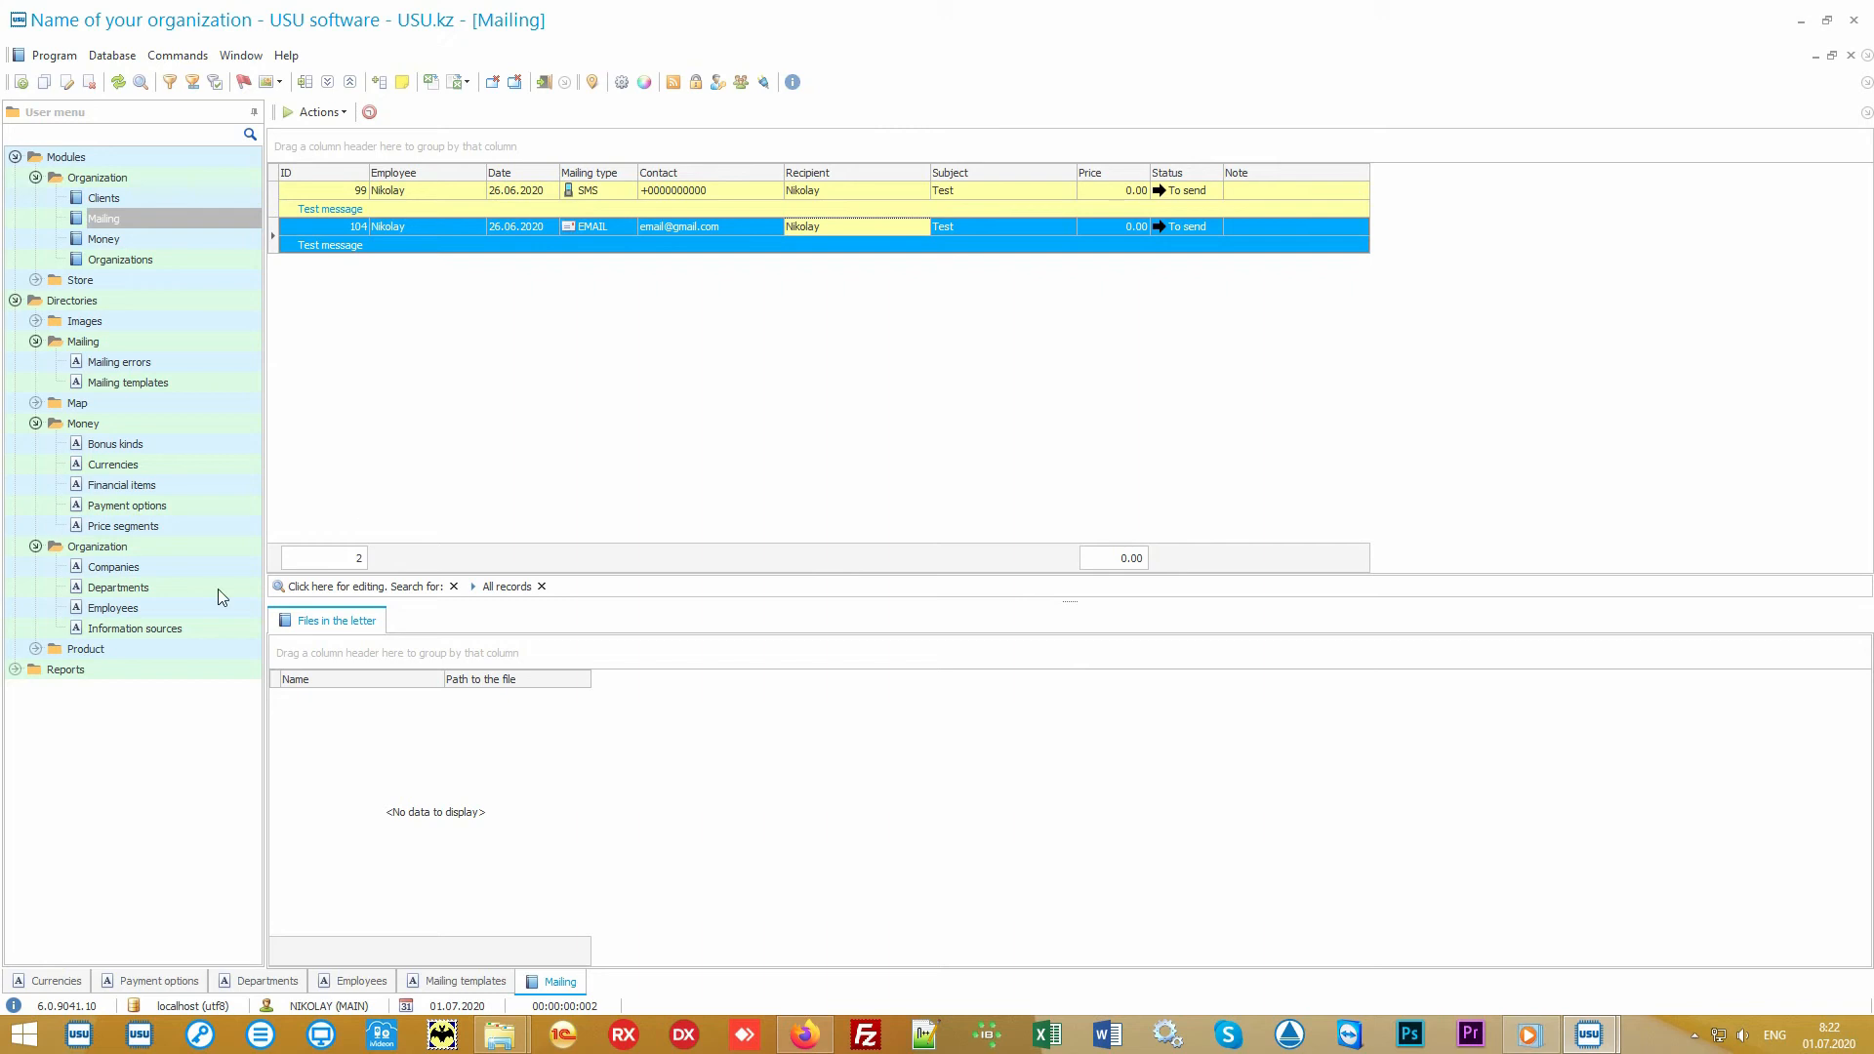
- Open the Product names directory and select the record "Some product"
double_click(151, 644)
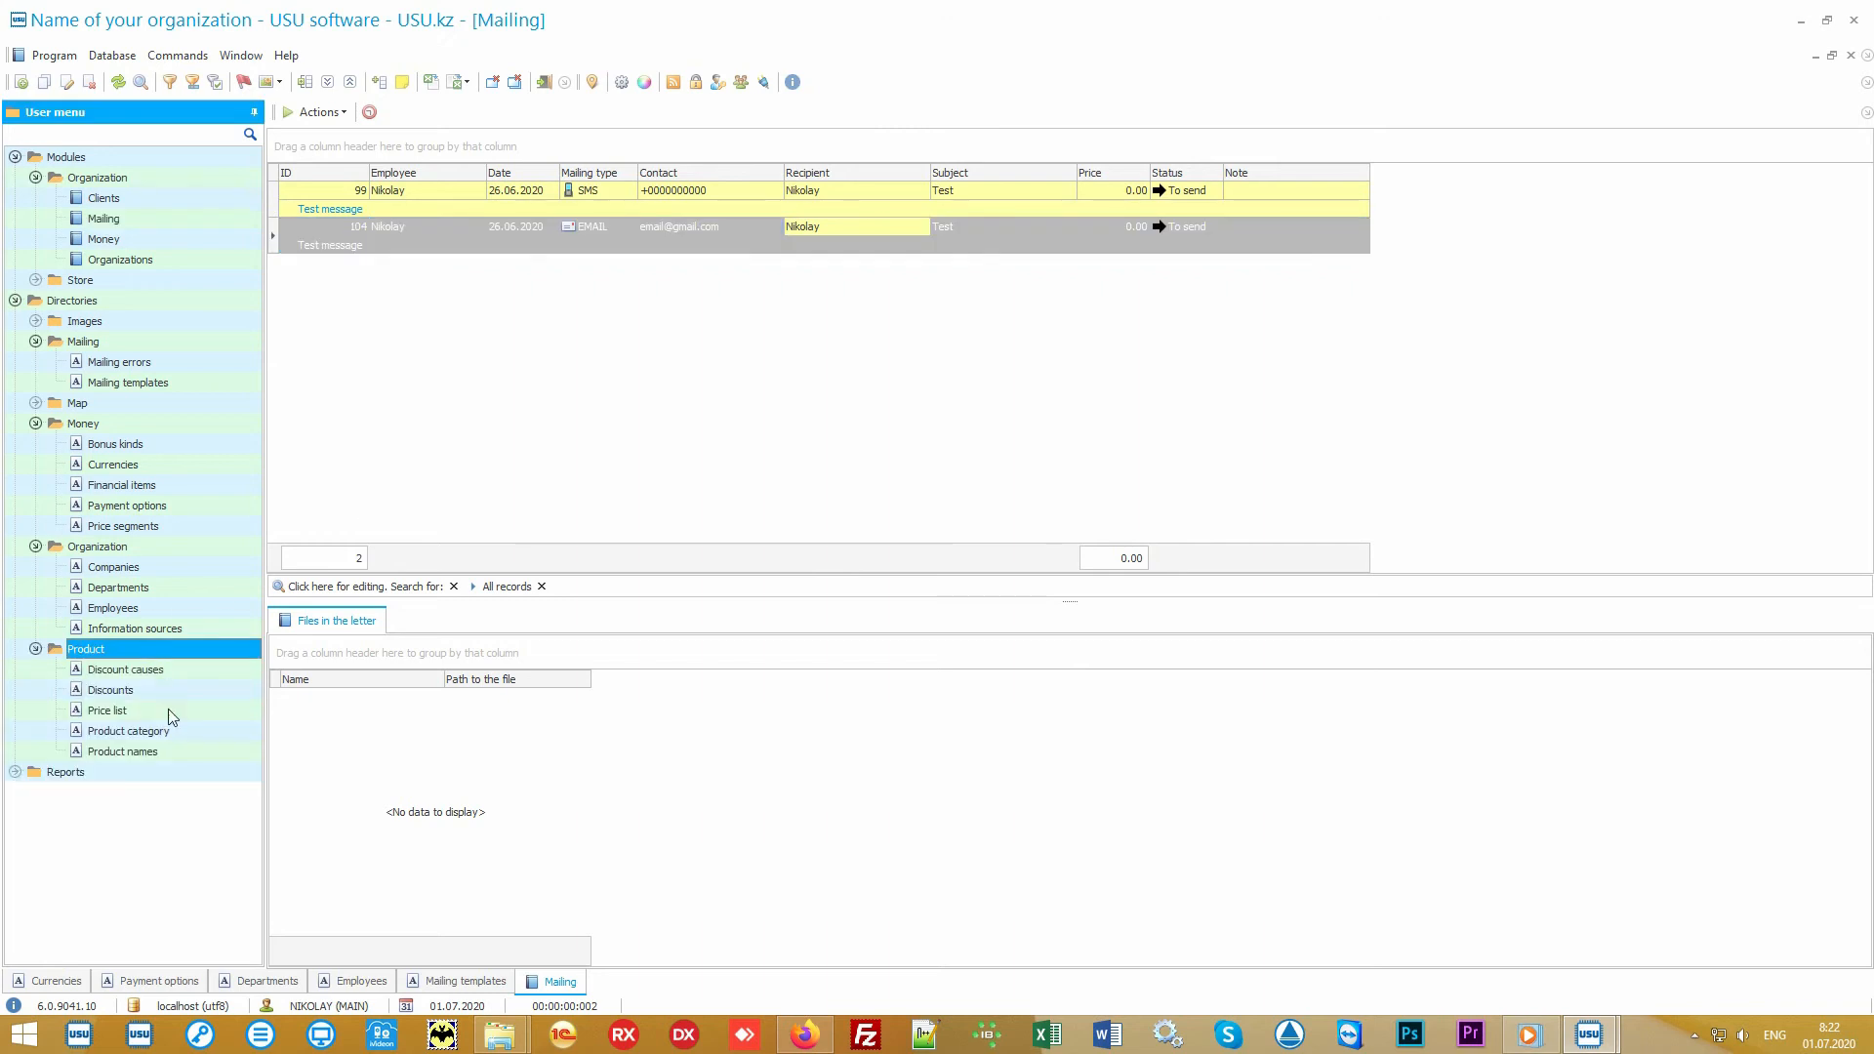
double_click(186, 750)
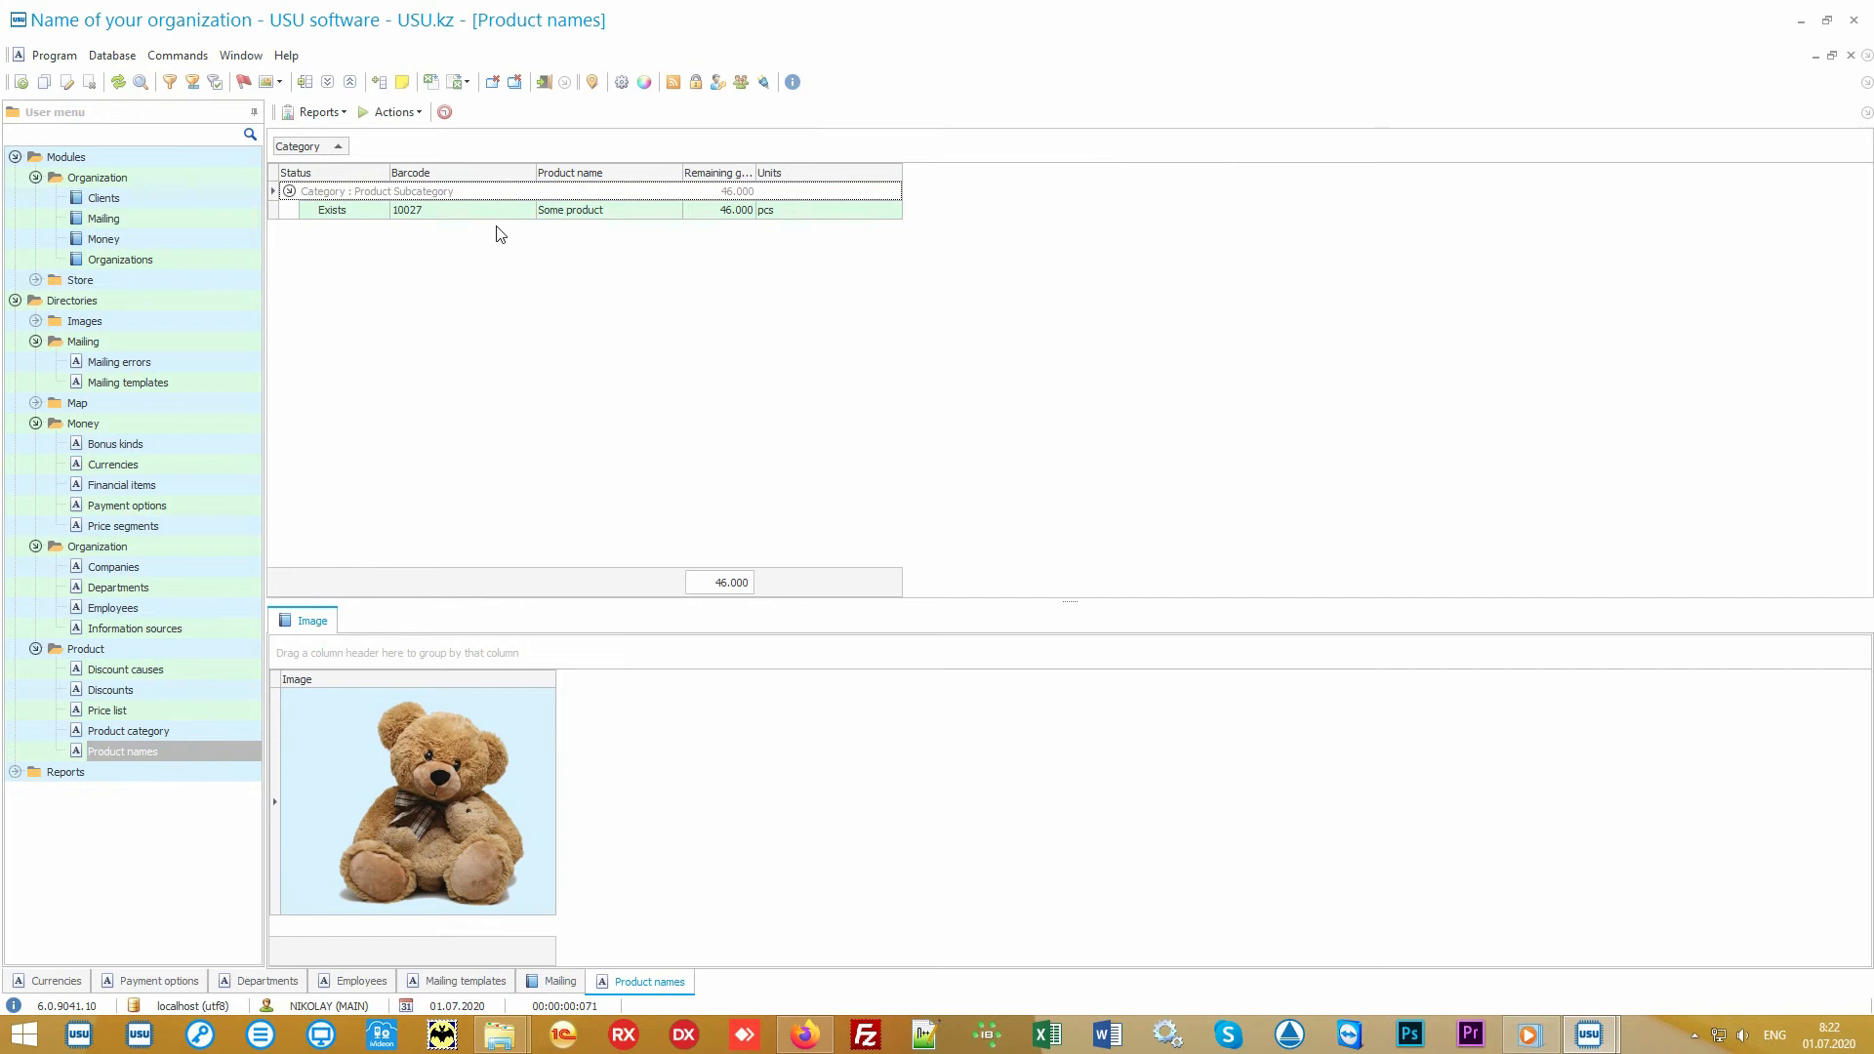
click(503, 212)
click(644, 213)
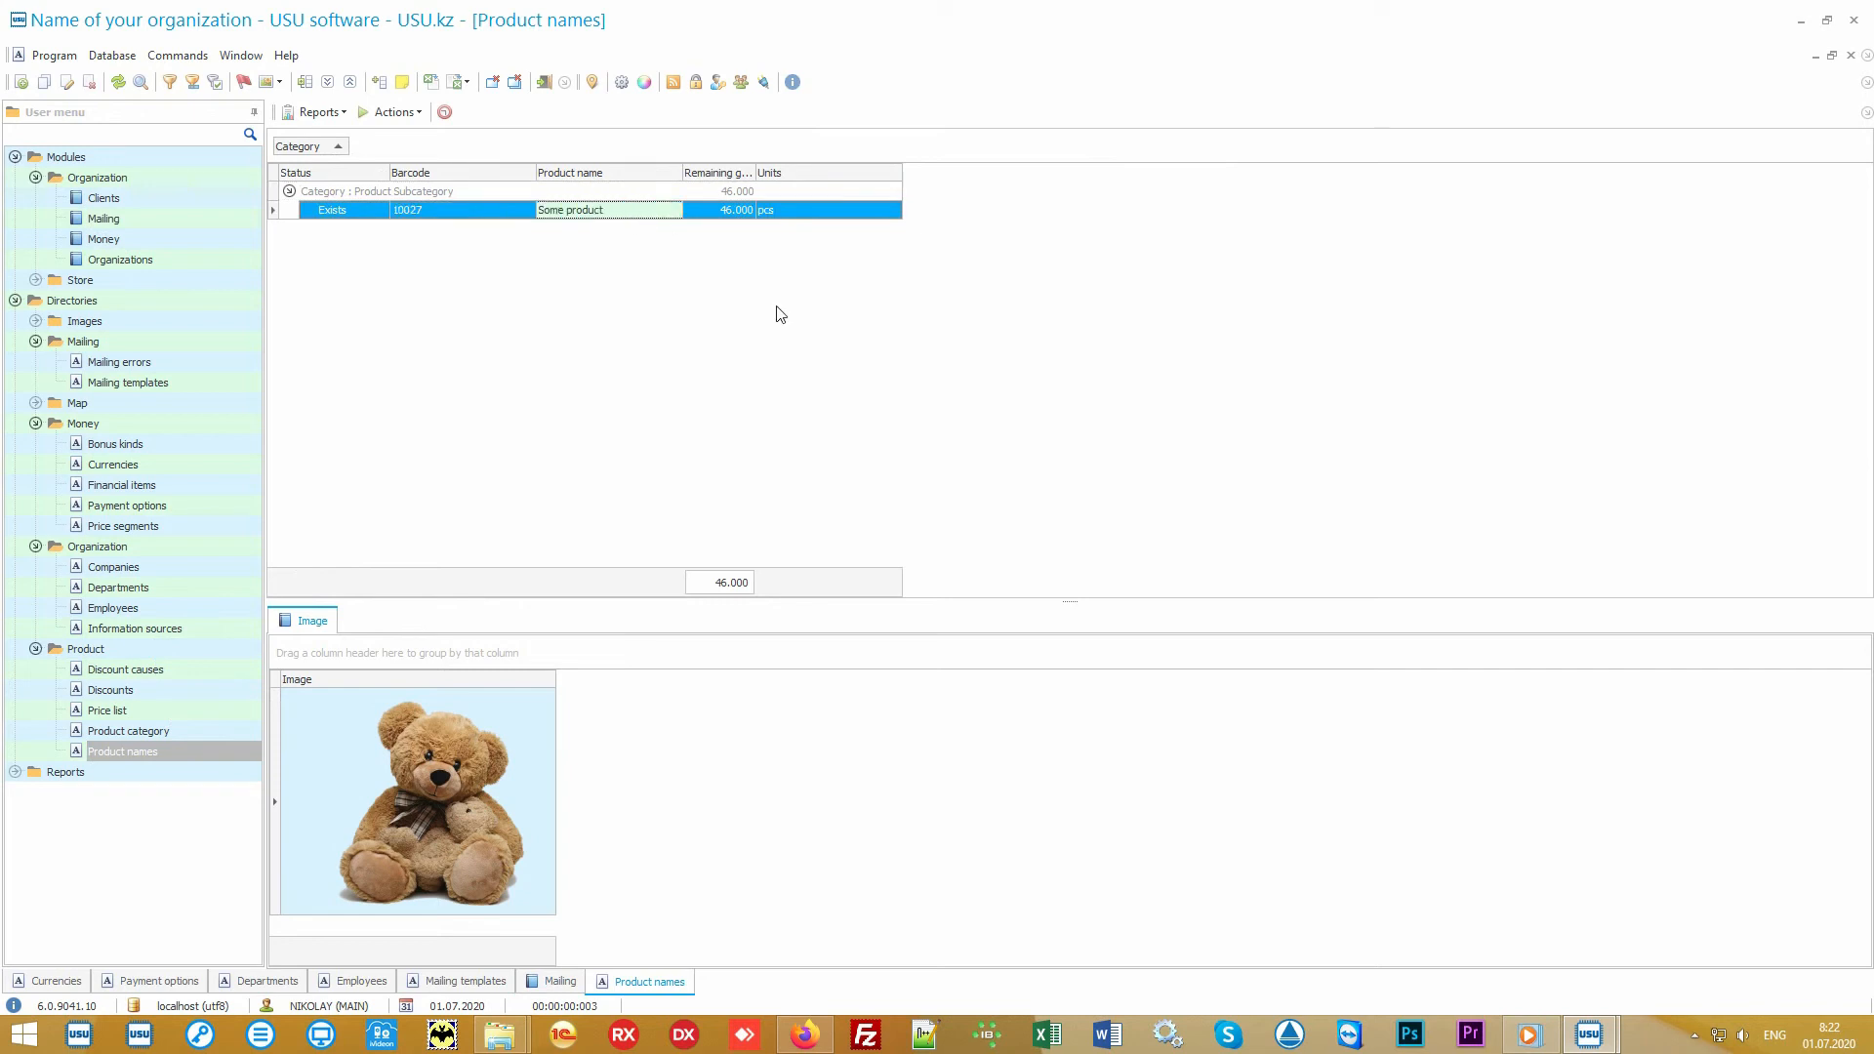
- Open the Import data wizard for Product names to review the source file formats, and quit it without importing
right_click(726, 276)
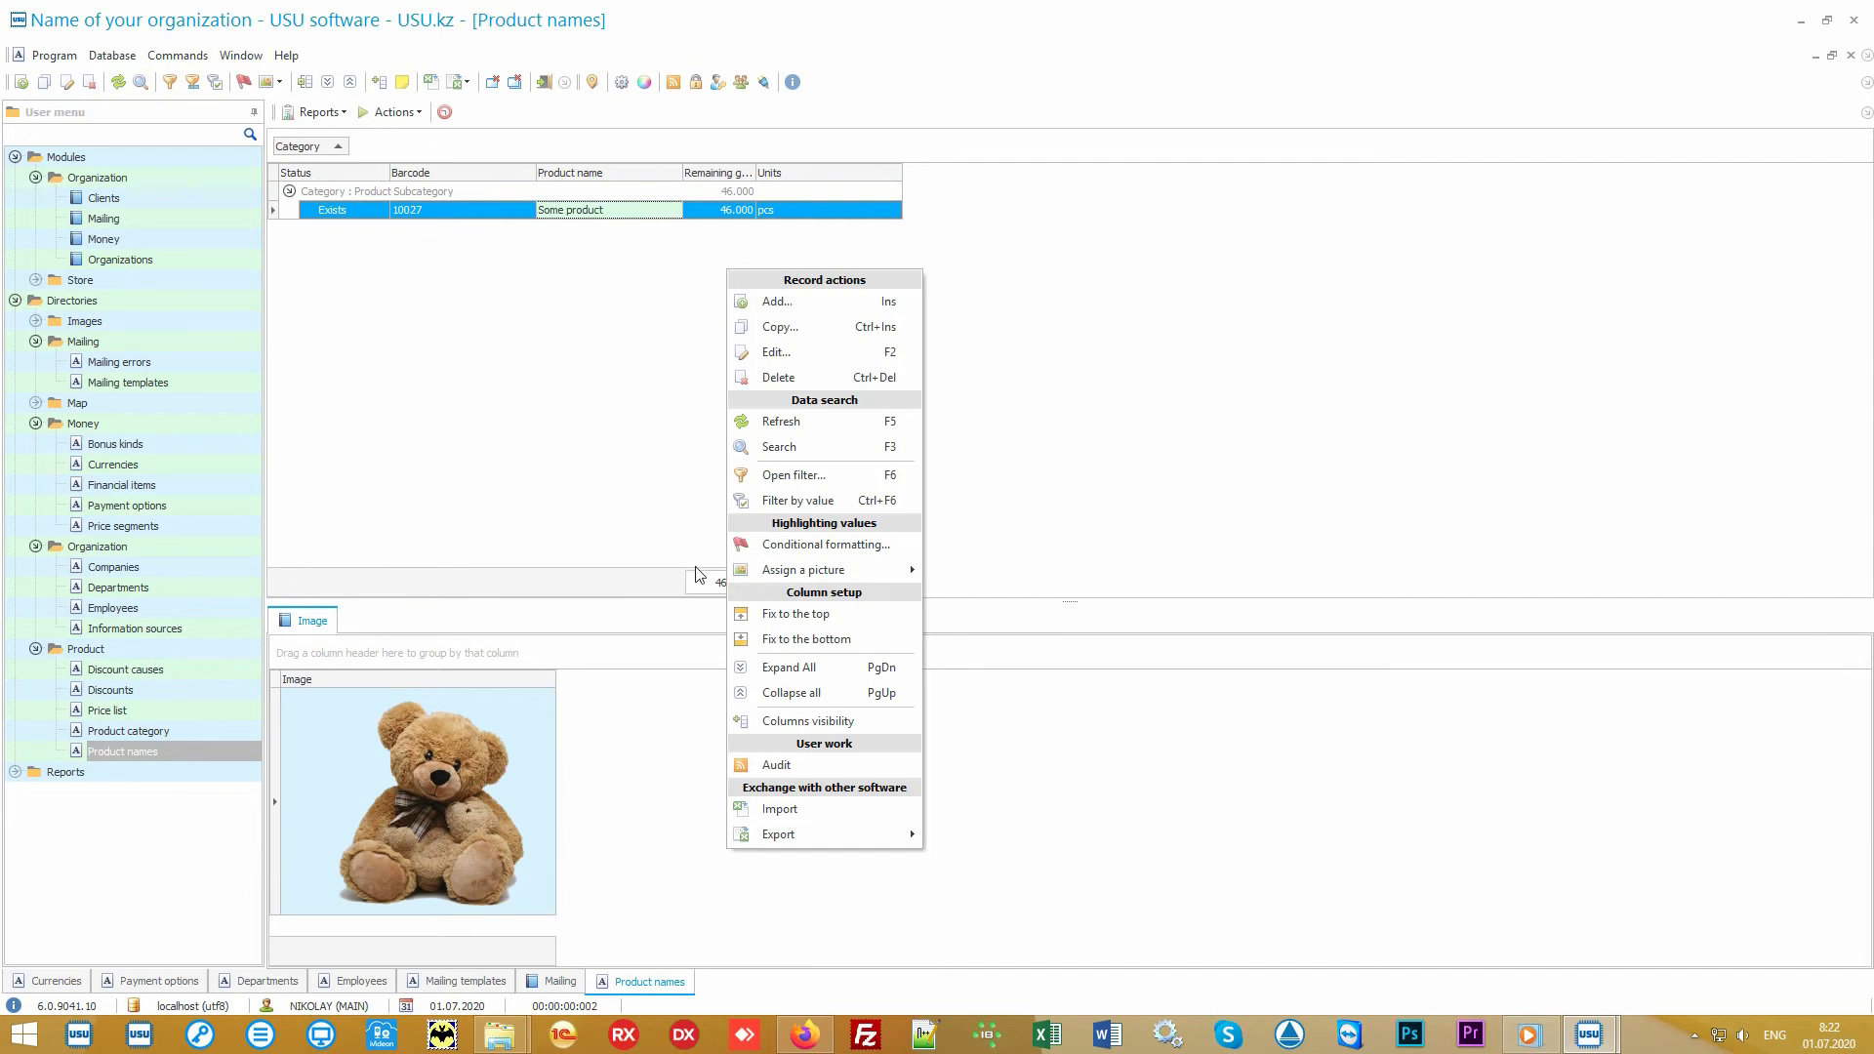
click(841, 814)
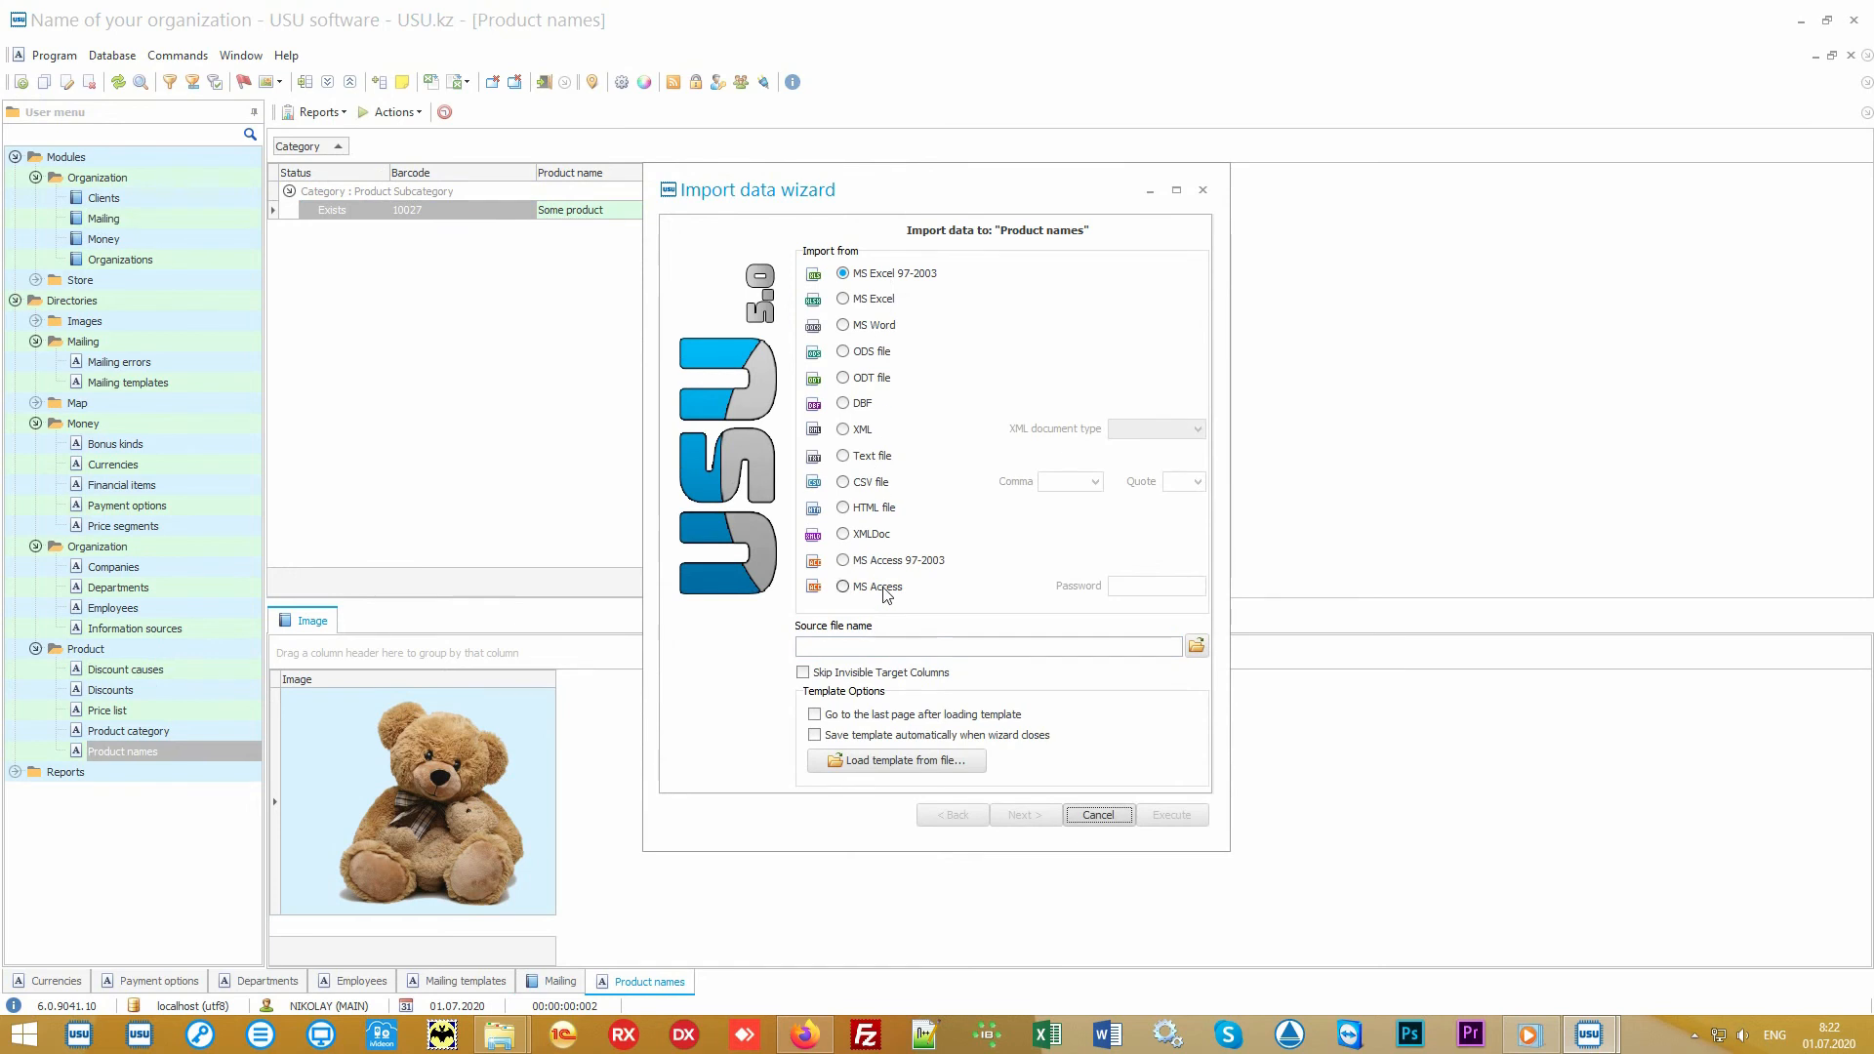
click(1098, 816)
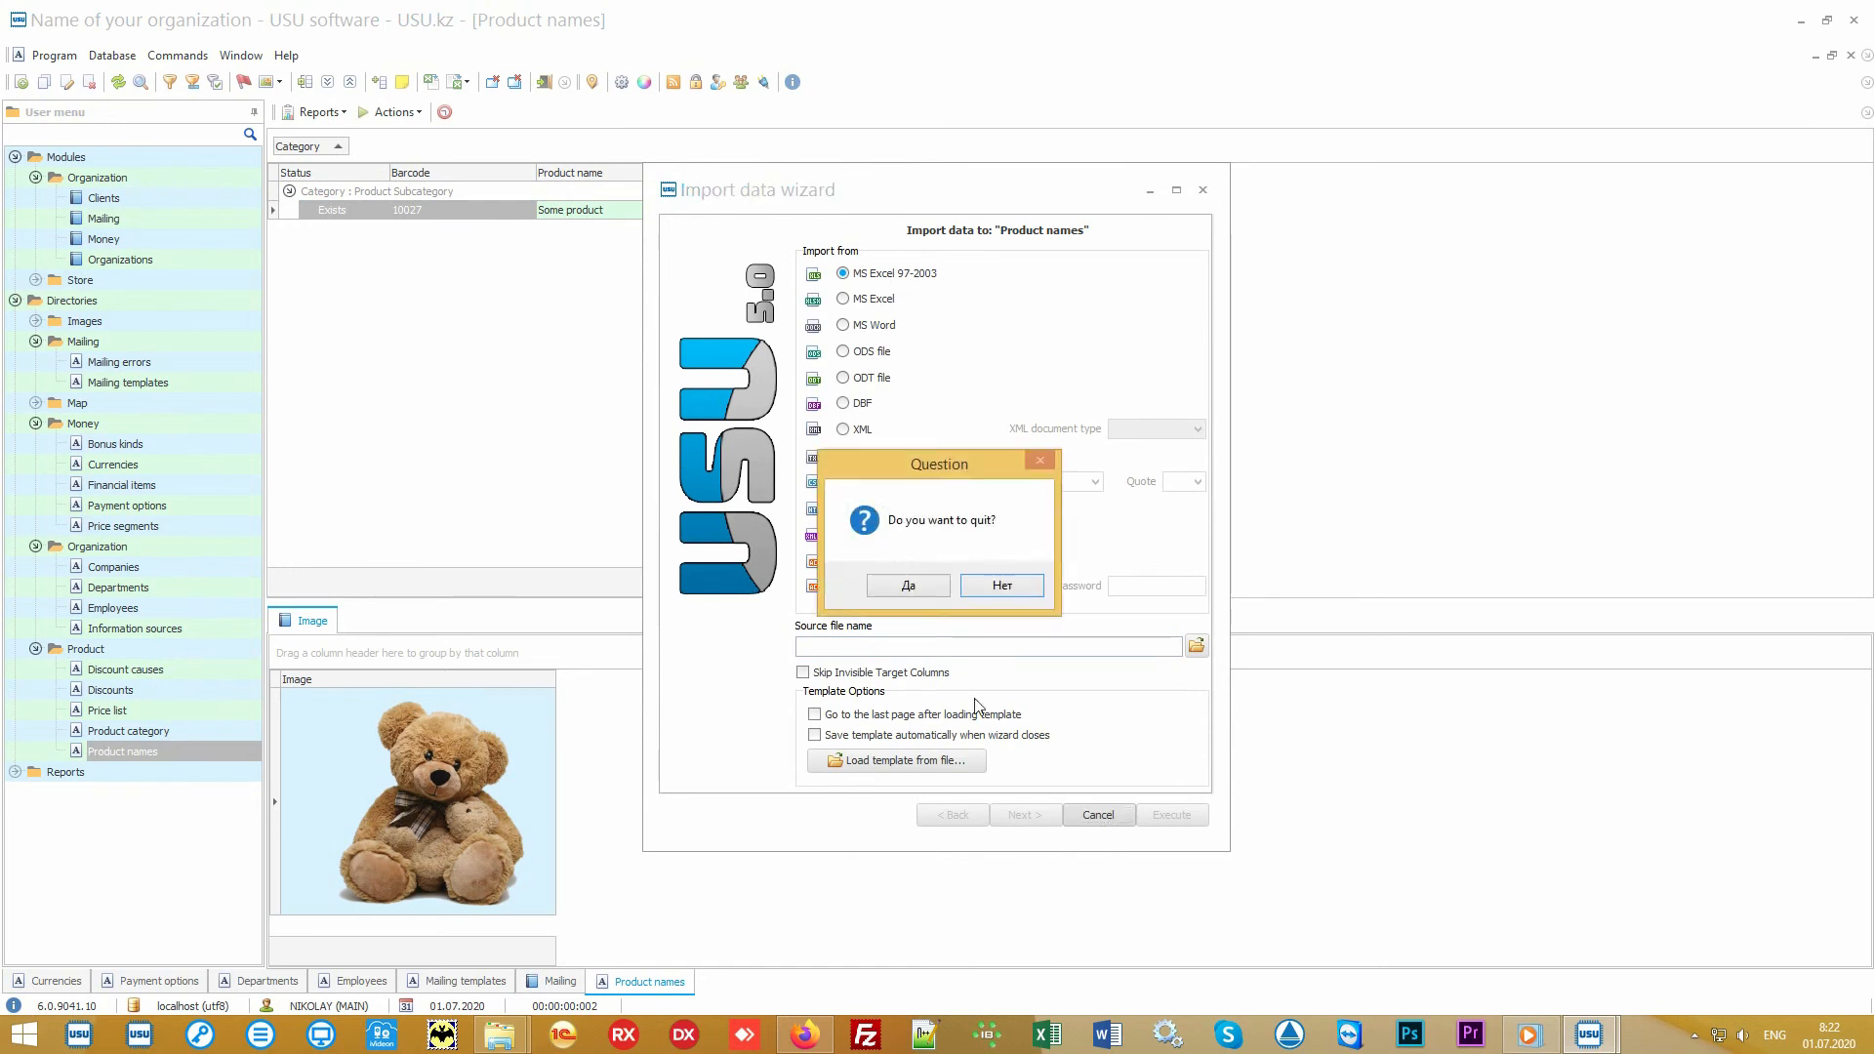
click(926, 590)
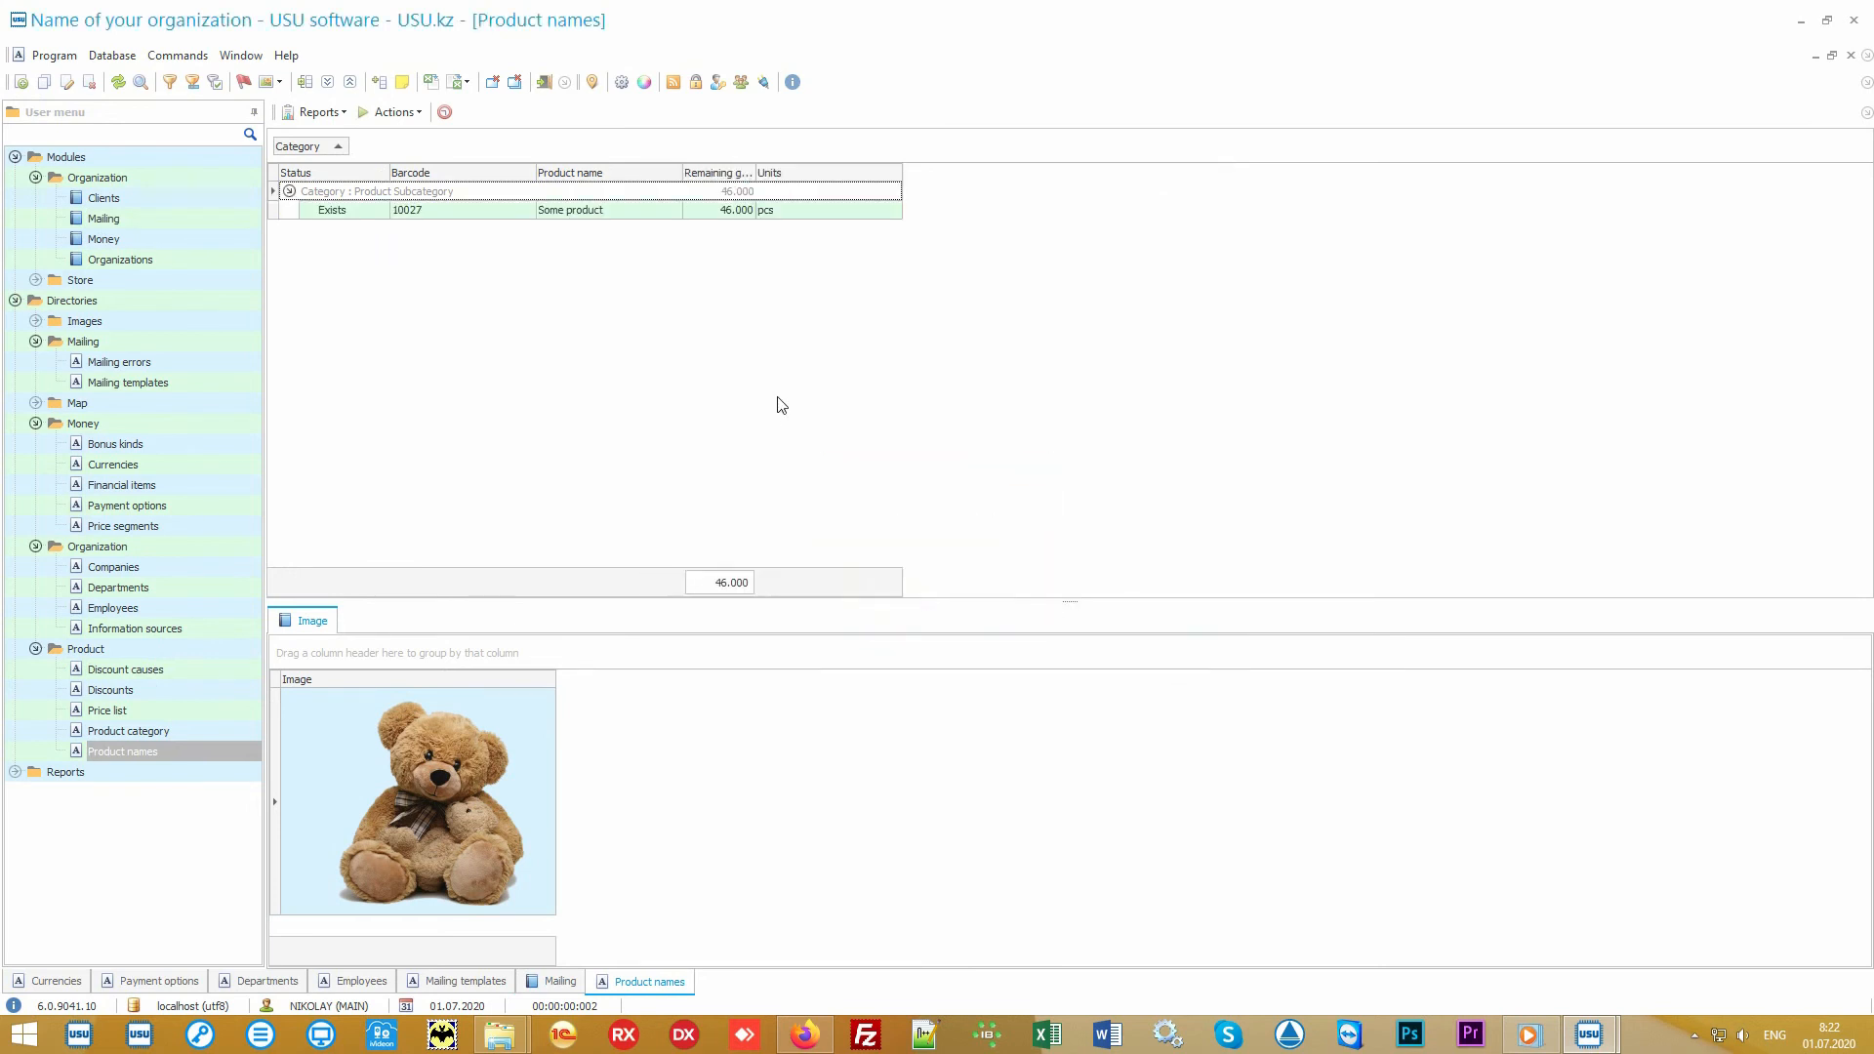
- Switch to Excel with the Product names.xlsx file and examine its columns from Product Category to Selling price
click(1801, 20)
double_click(929, 542)
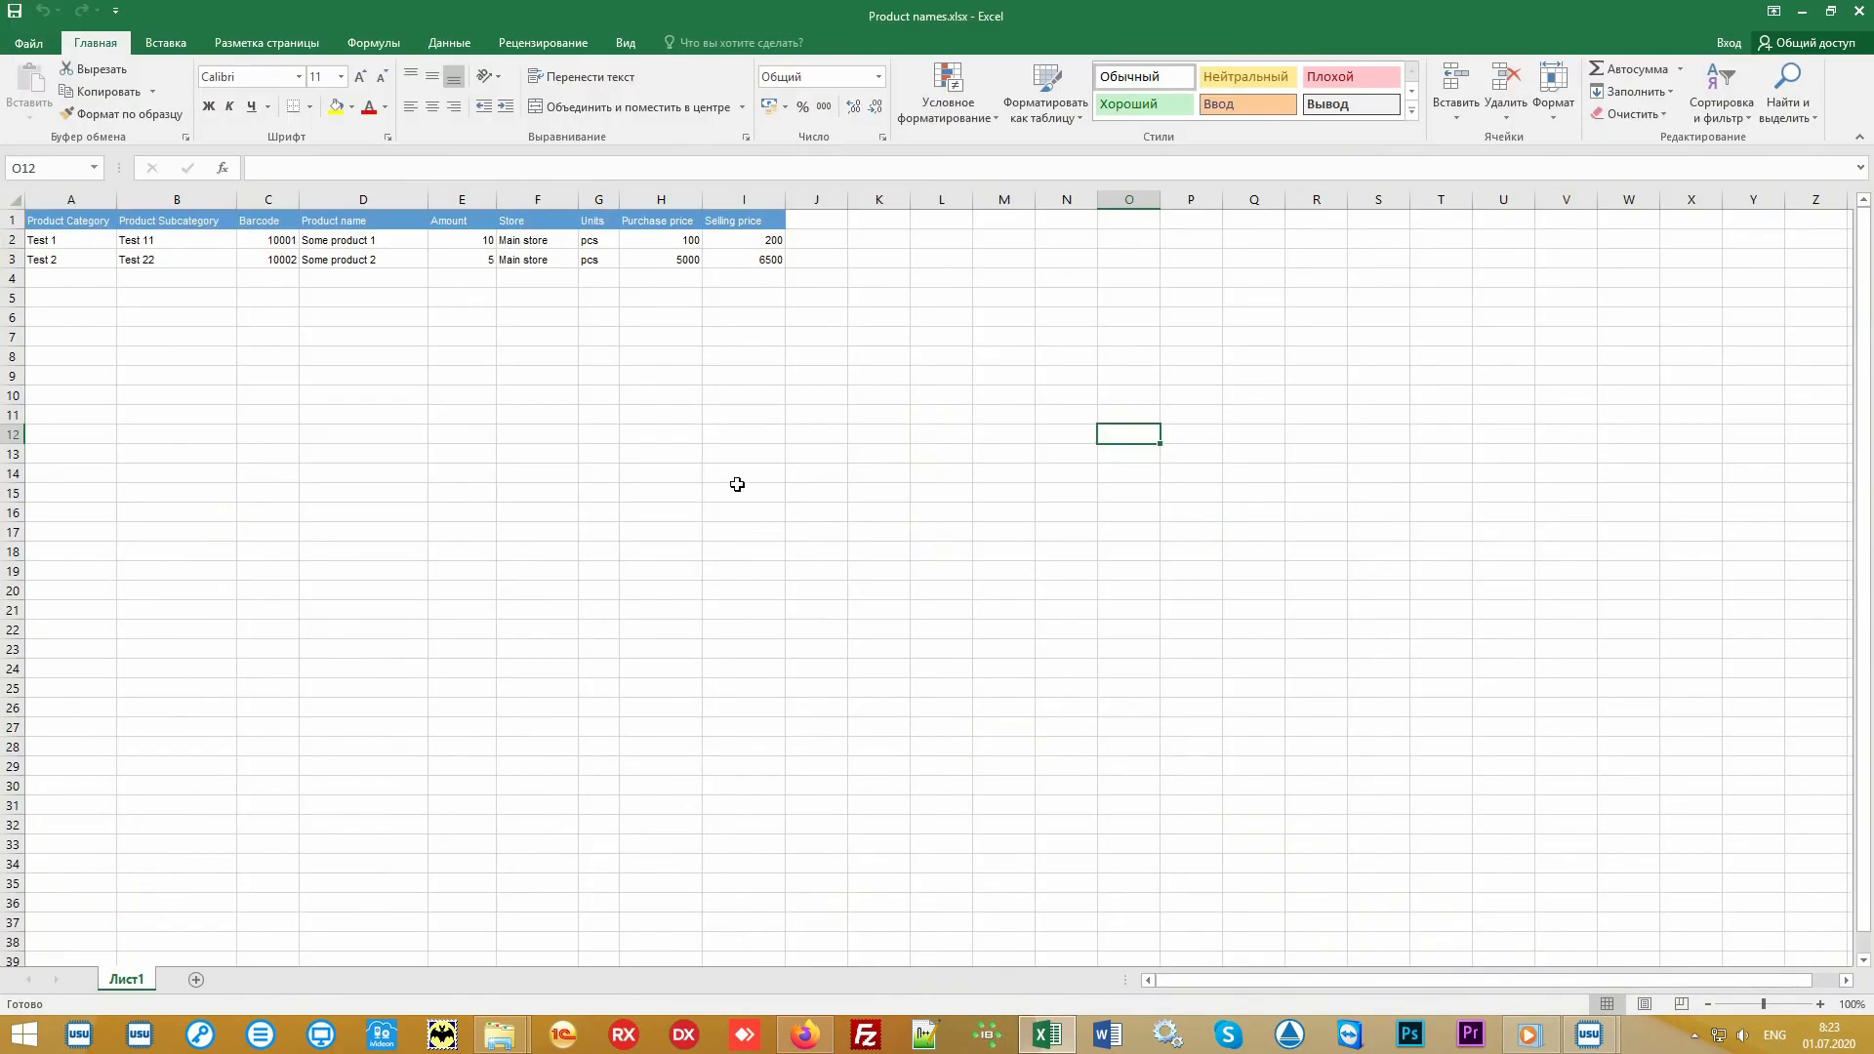
drag(760, 260, 65, 223)
click(58, 199)
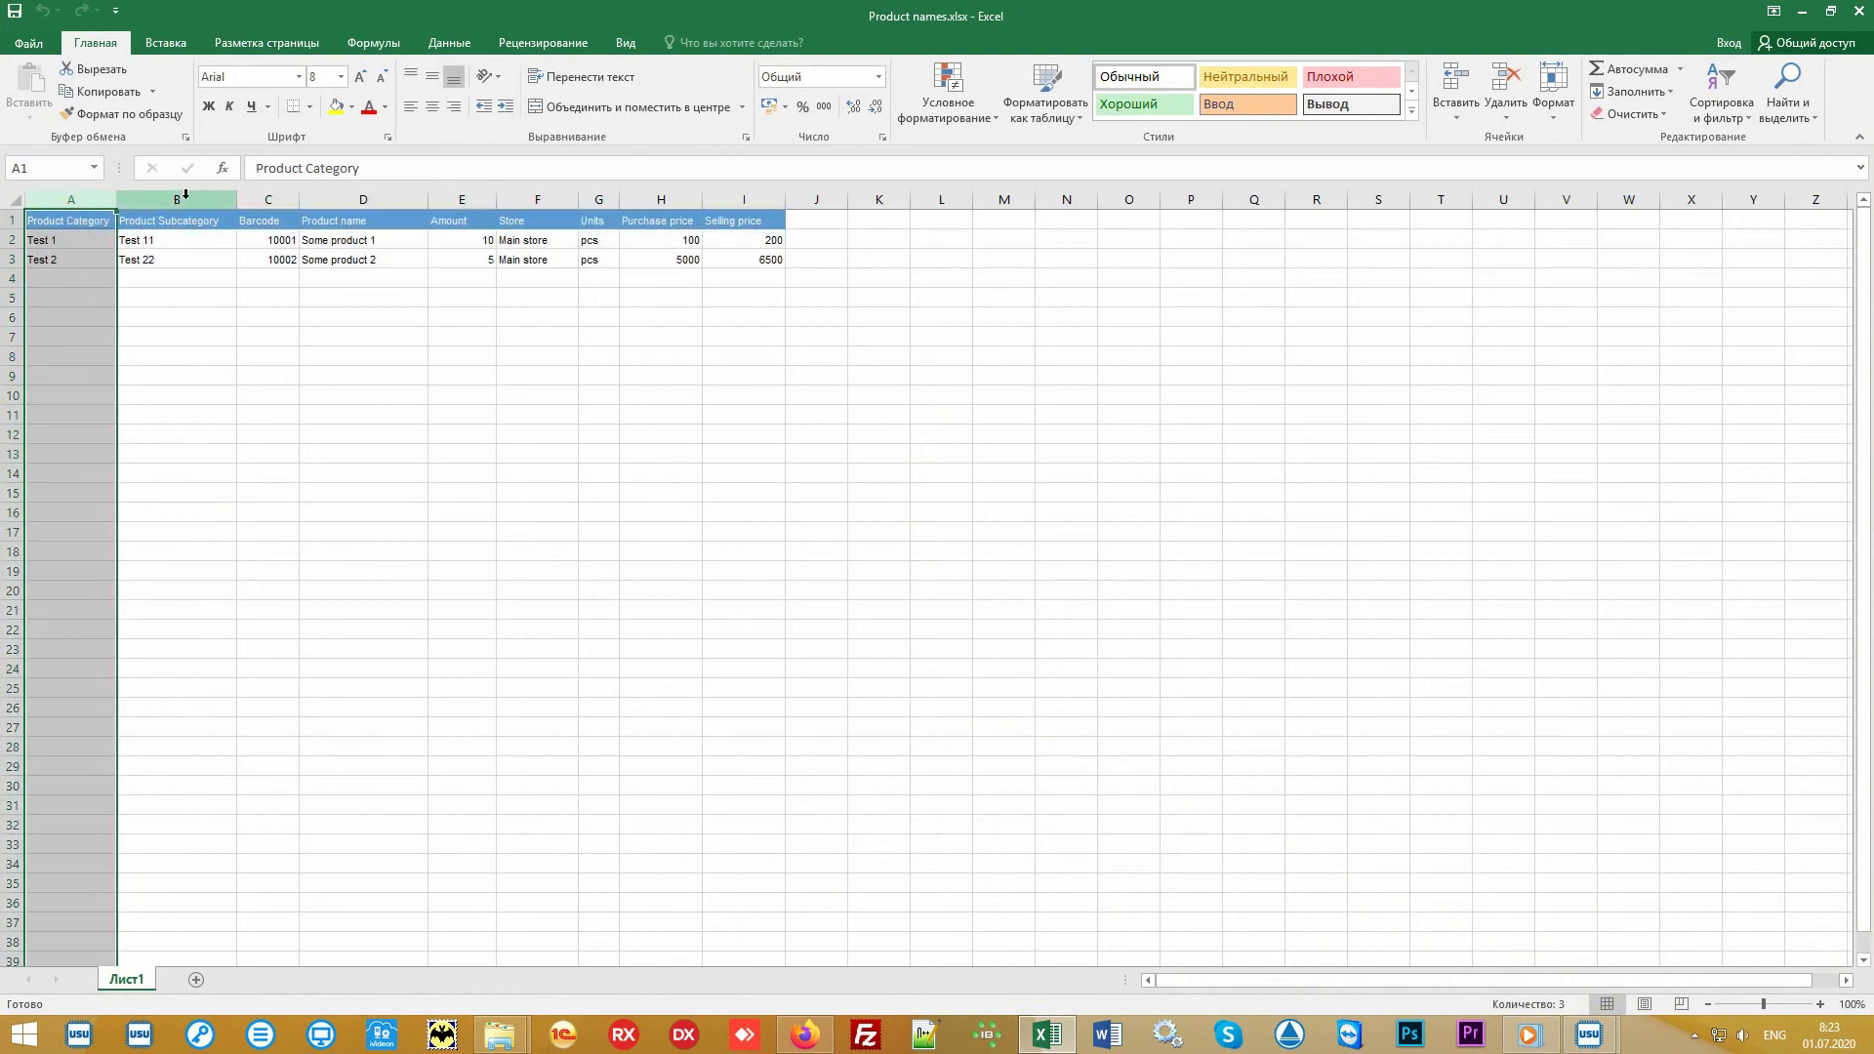
click(185, 197)
click(268, 197)
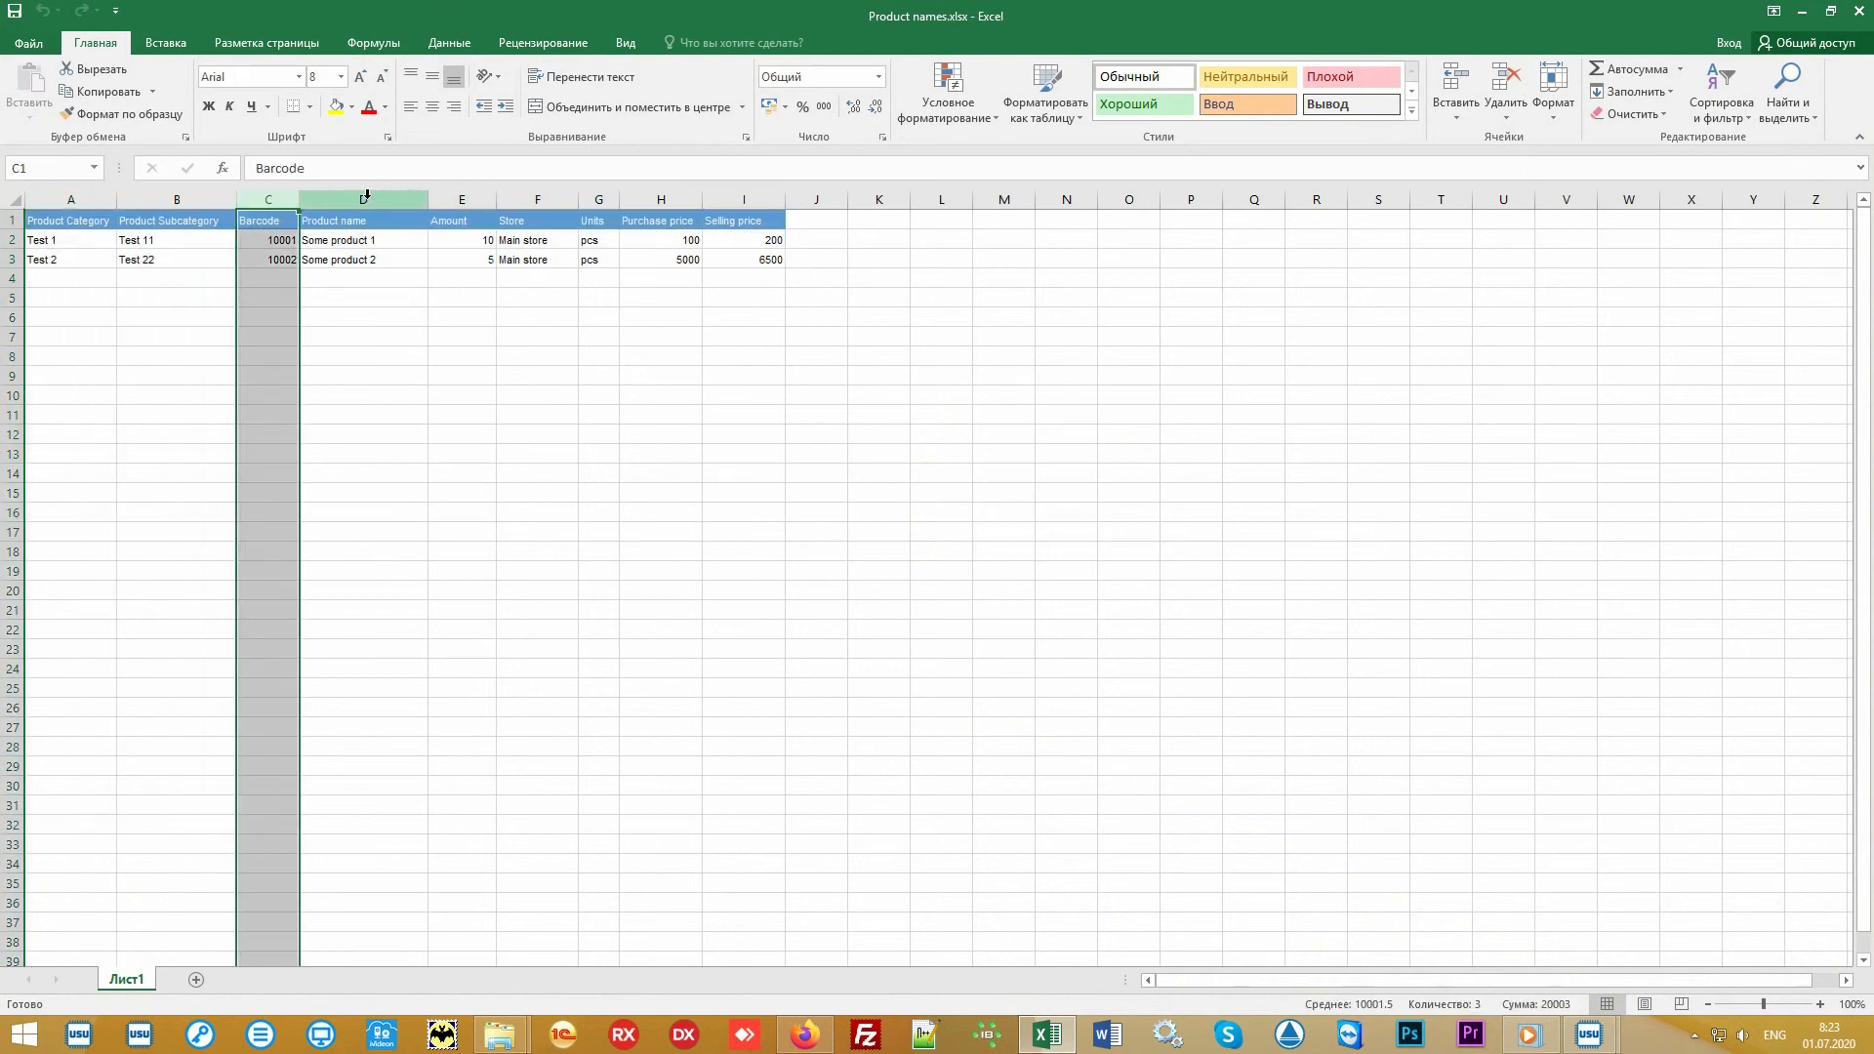
drag(366, 195, 774, 196)
click(878, 395)
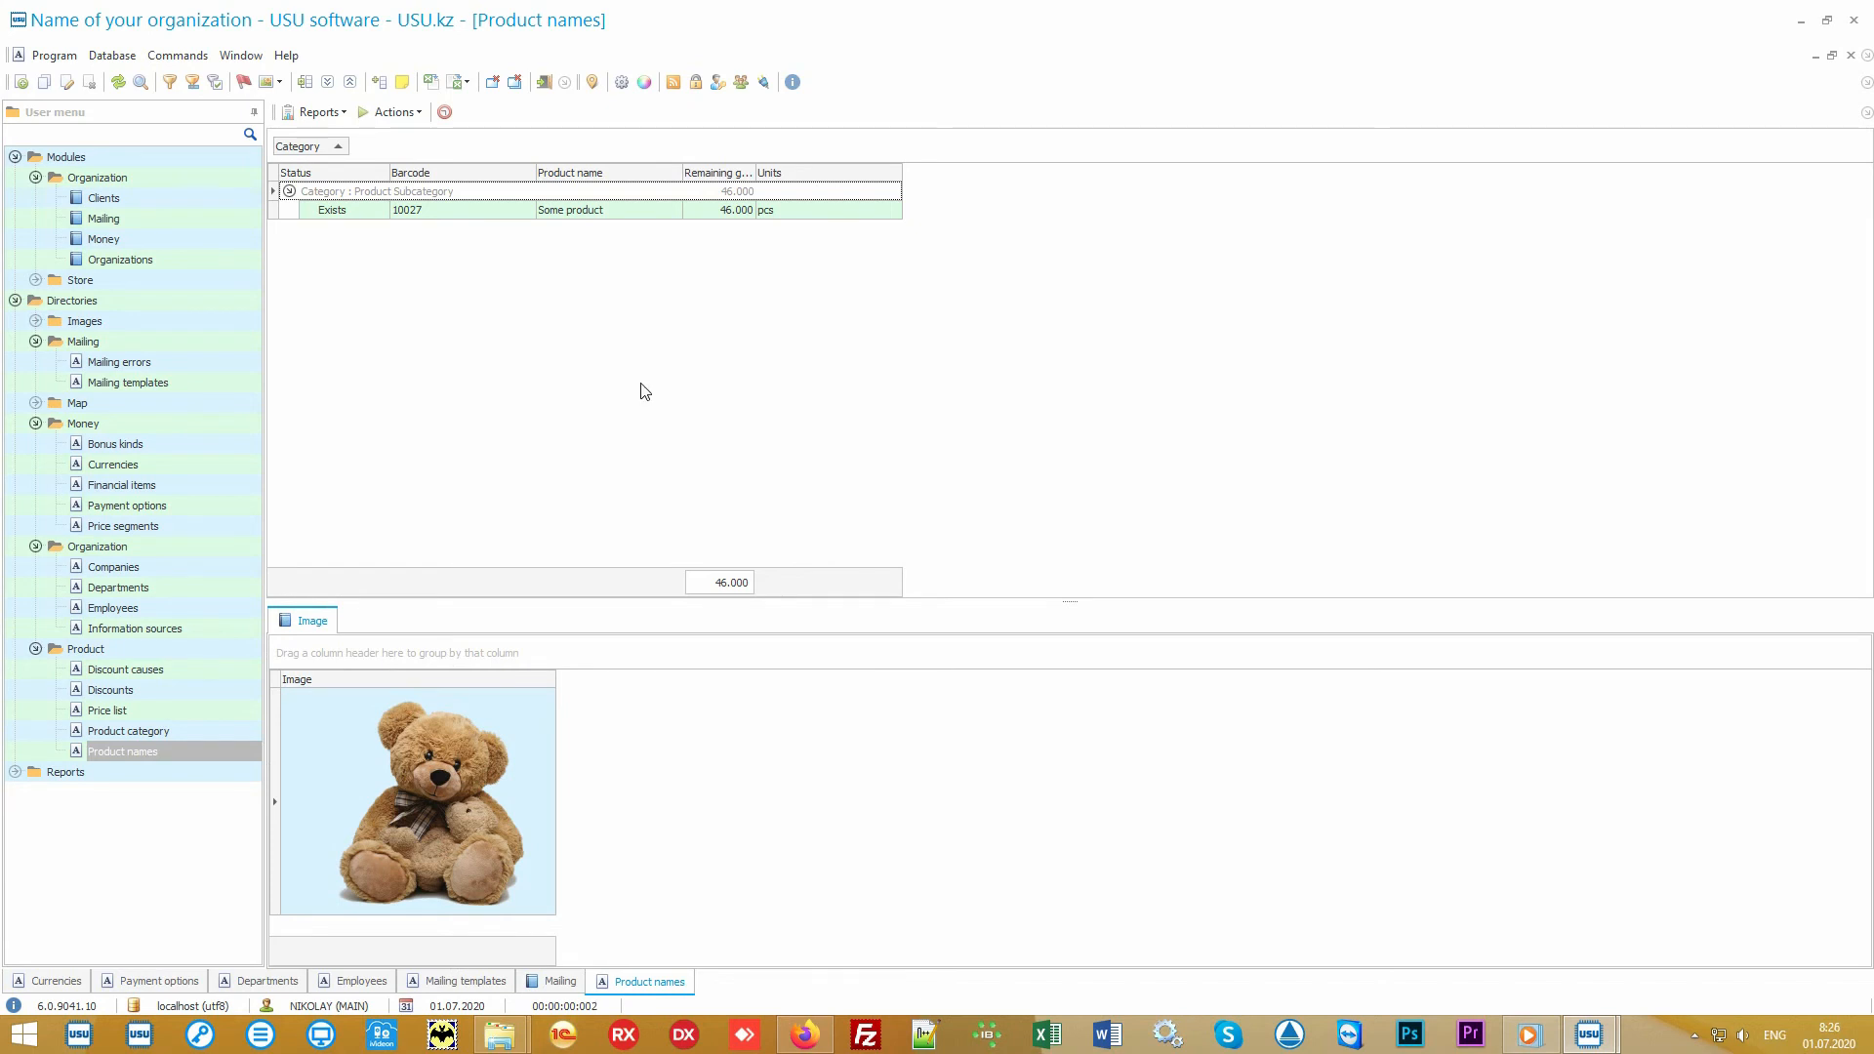
- Open the Store's Product module and select the 17.03.2020 receipt to Main store and its "Some product" line
click(162, 281)
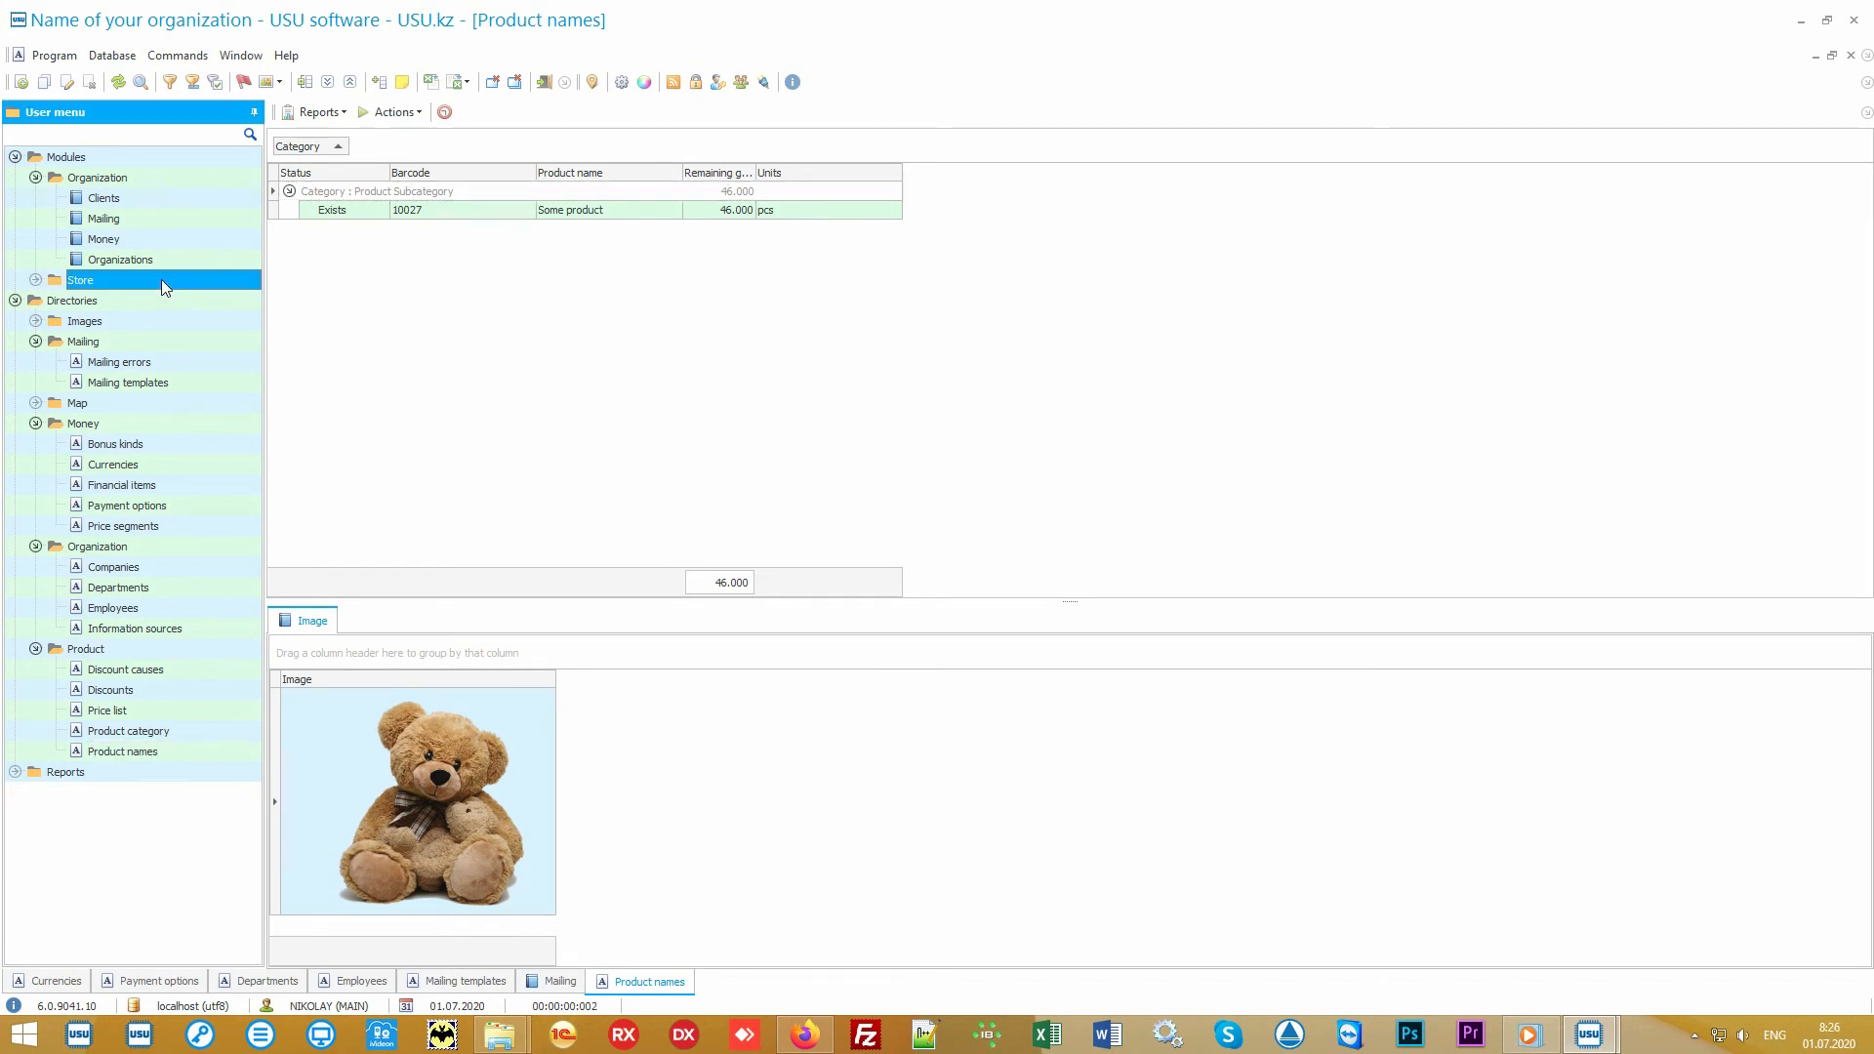
double_click(161, 280)
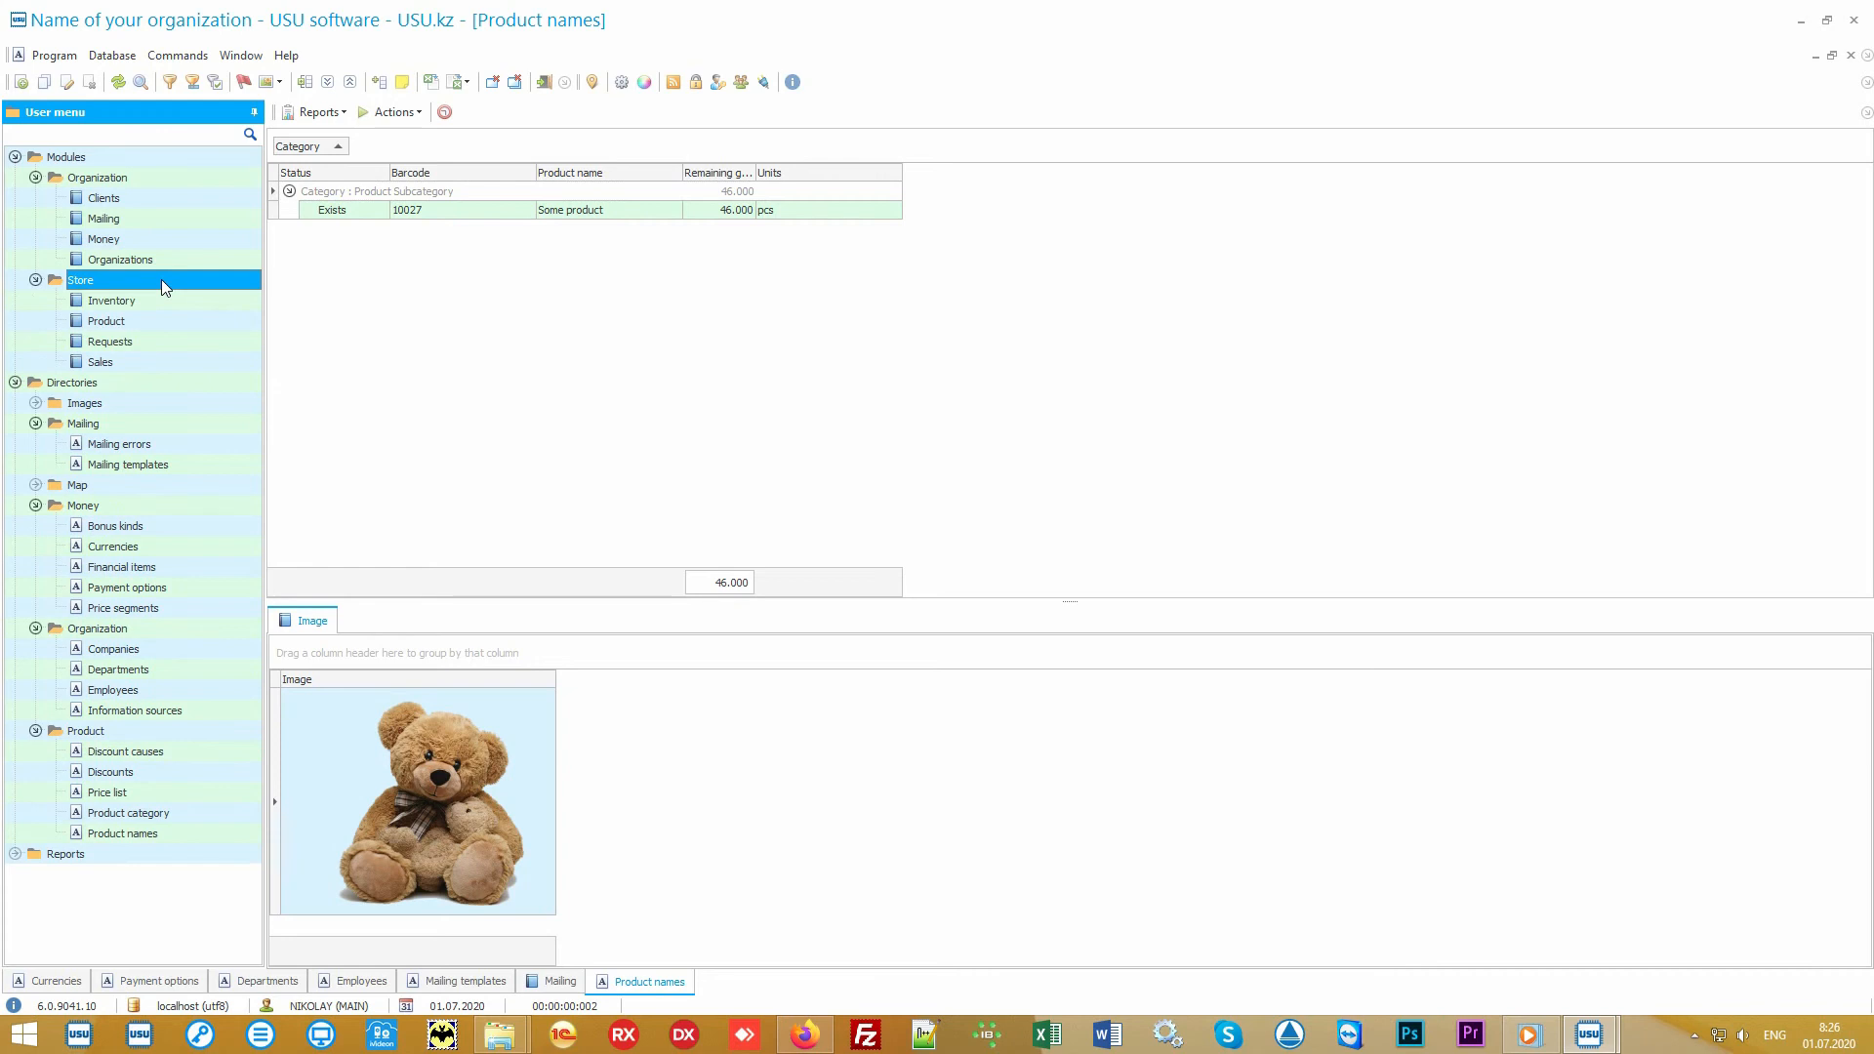
double_click(178, 319)
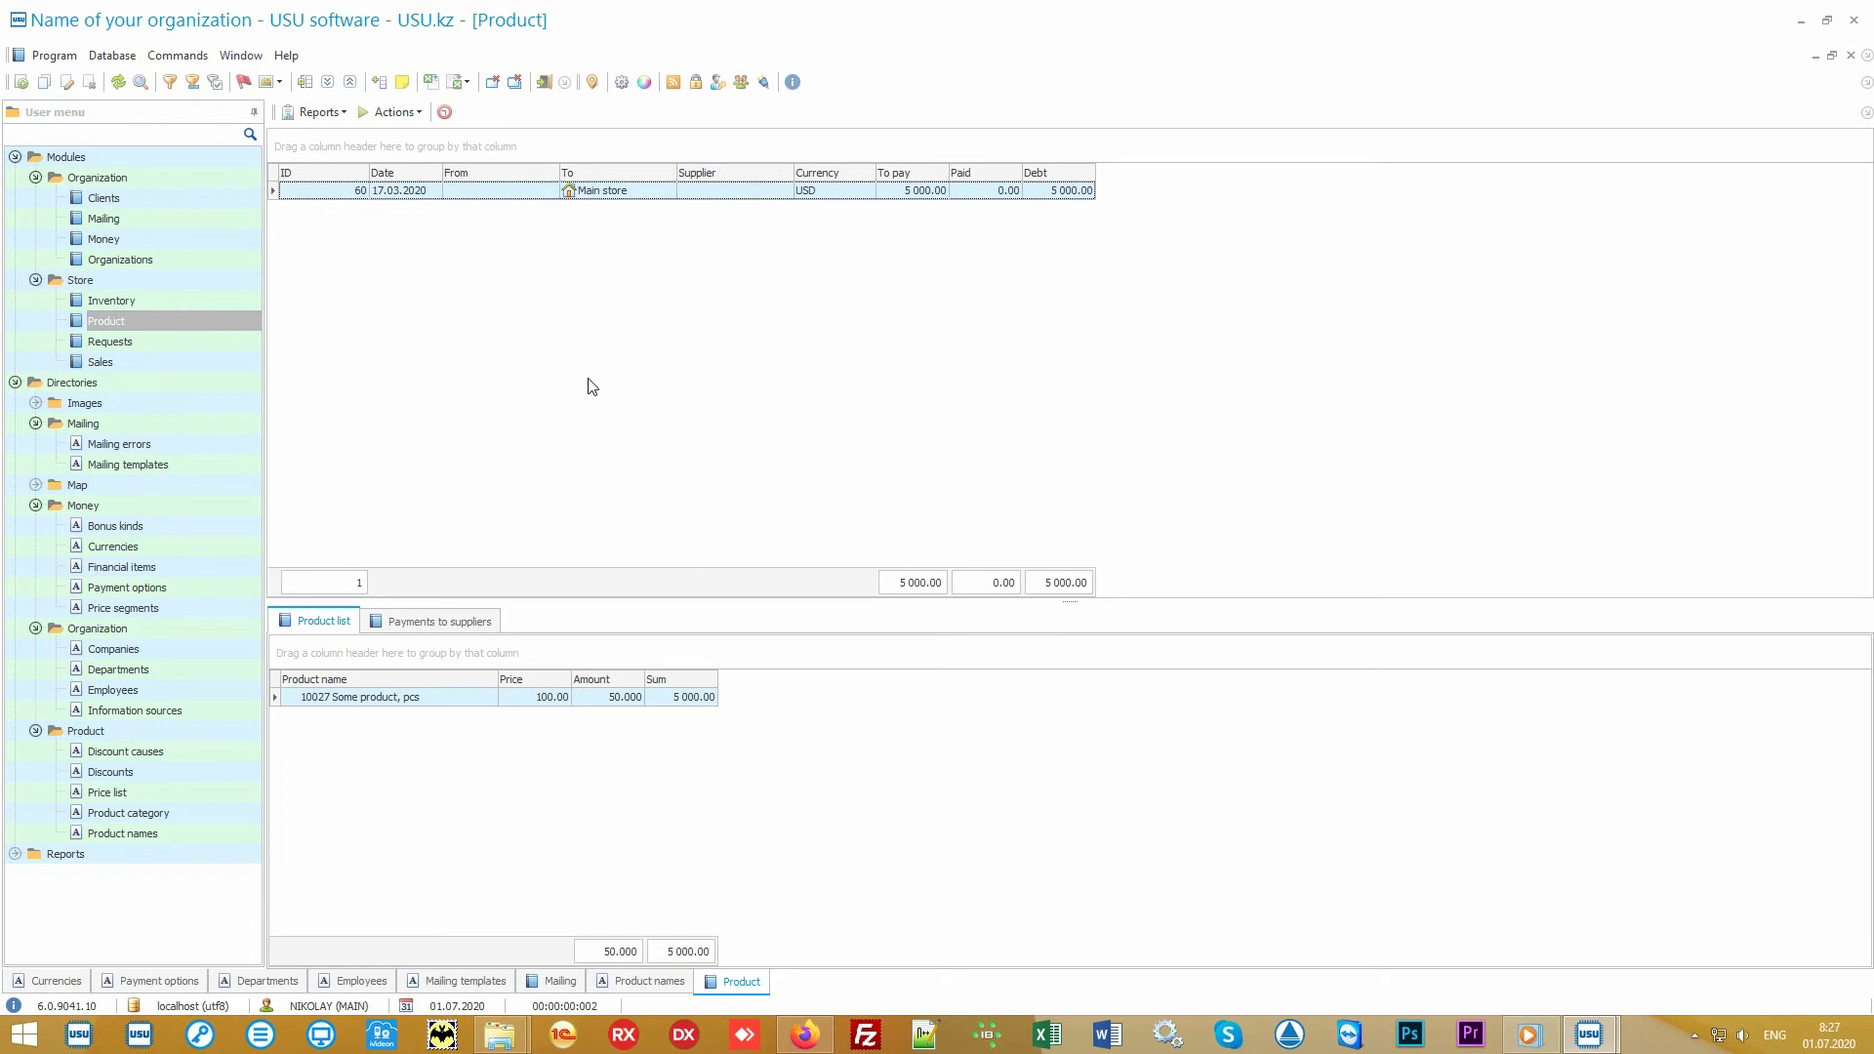
click(646, 194)
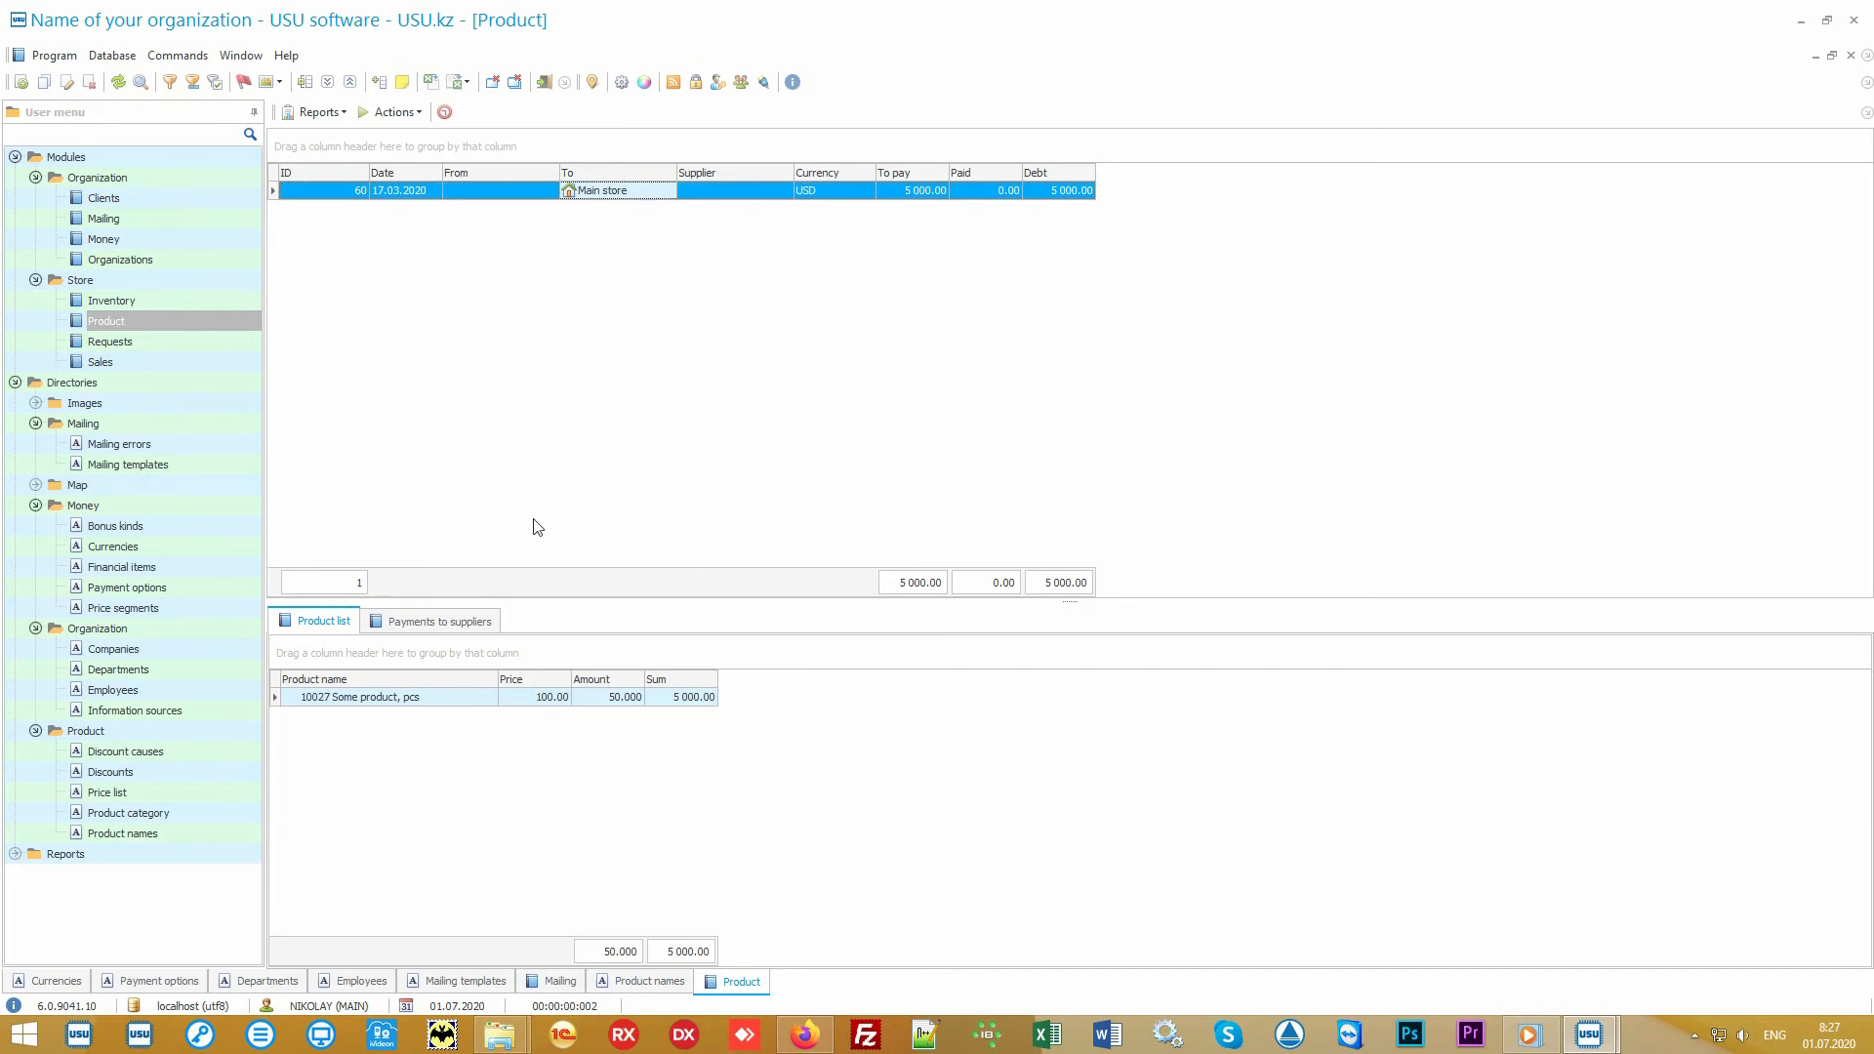
click(441, 699)
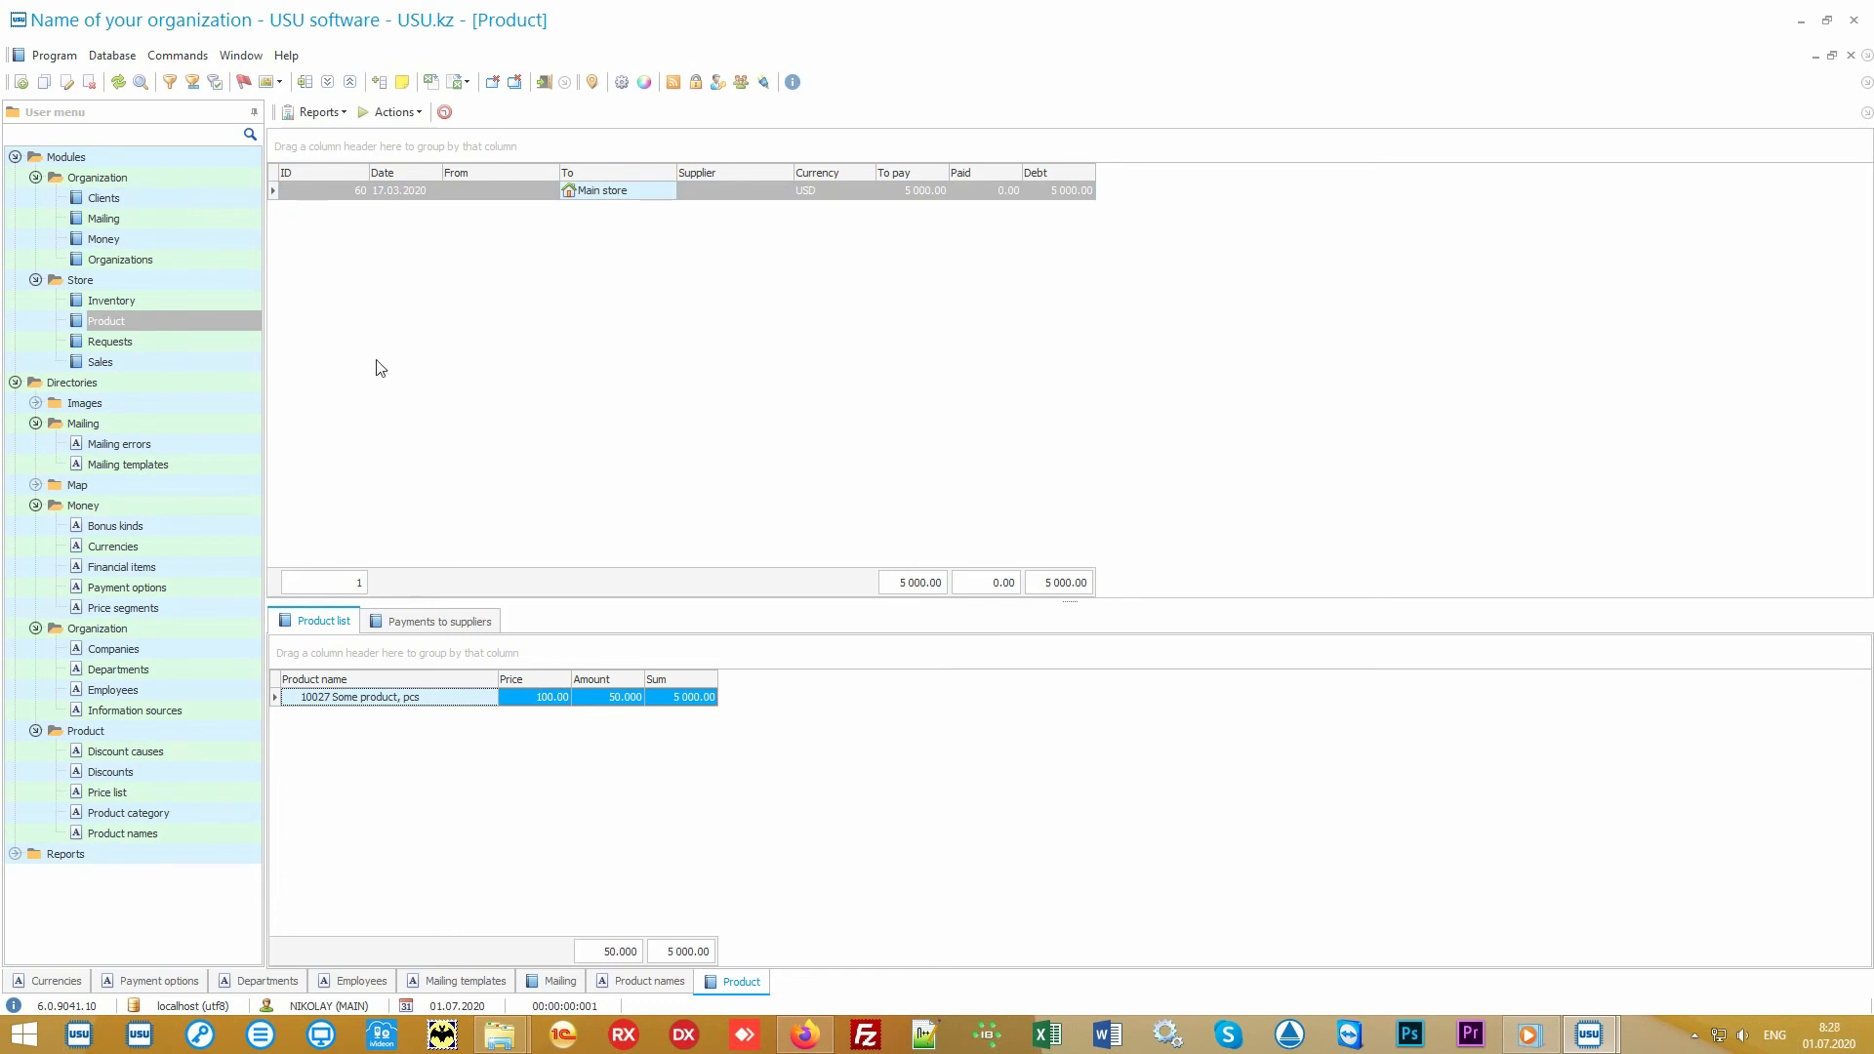
- Generate the Label set report for the selected product receipt, view the barcode labels, and close the report
click(337, 114)
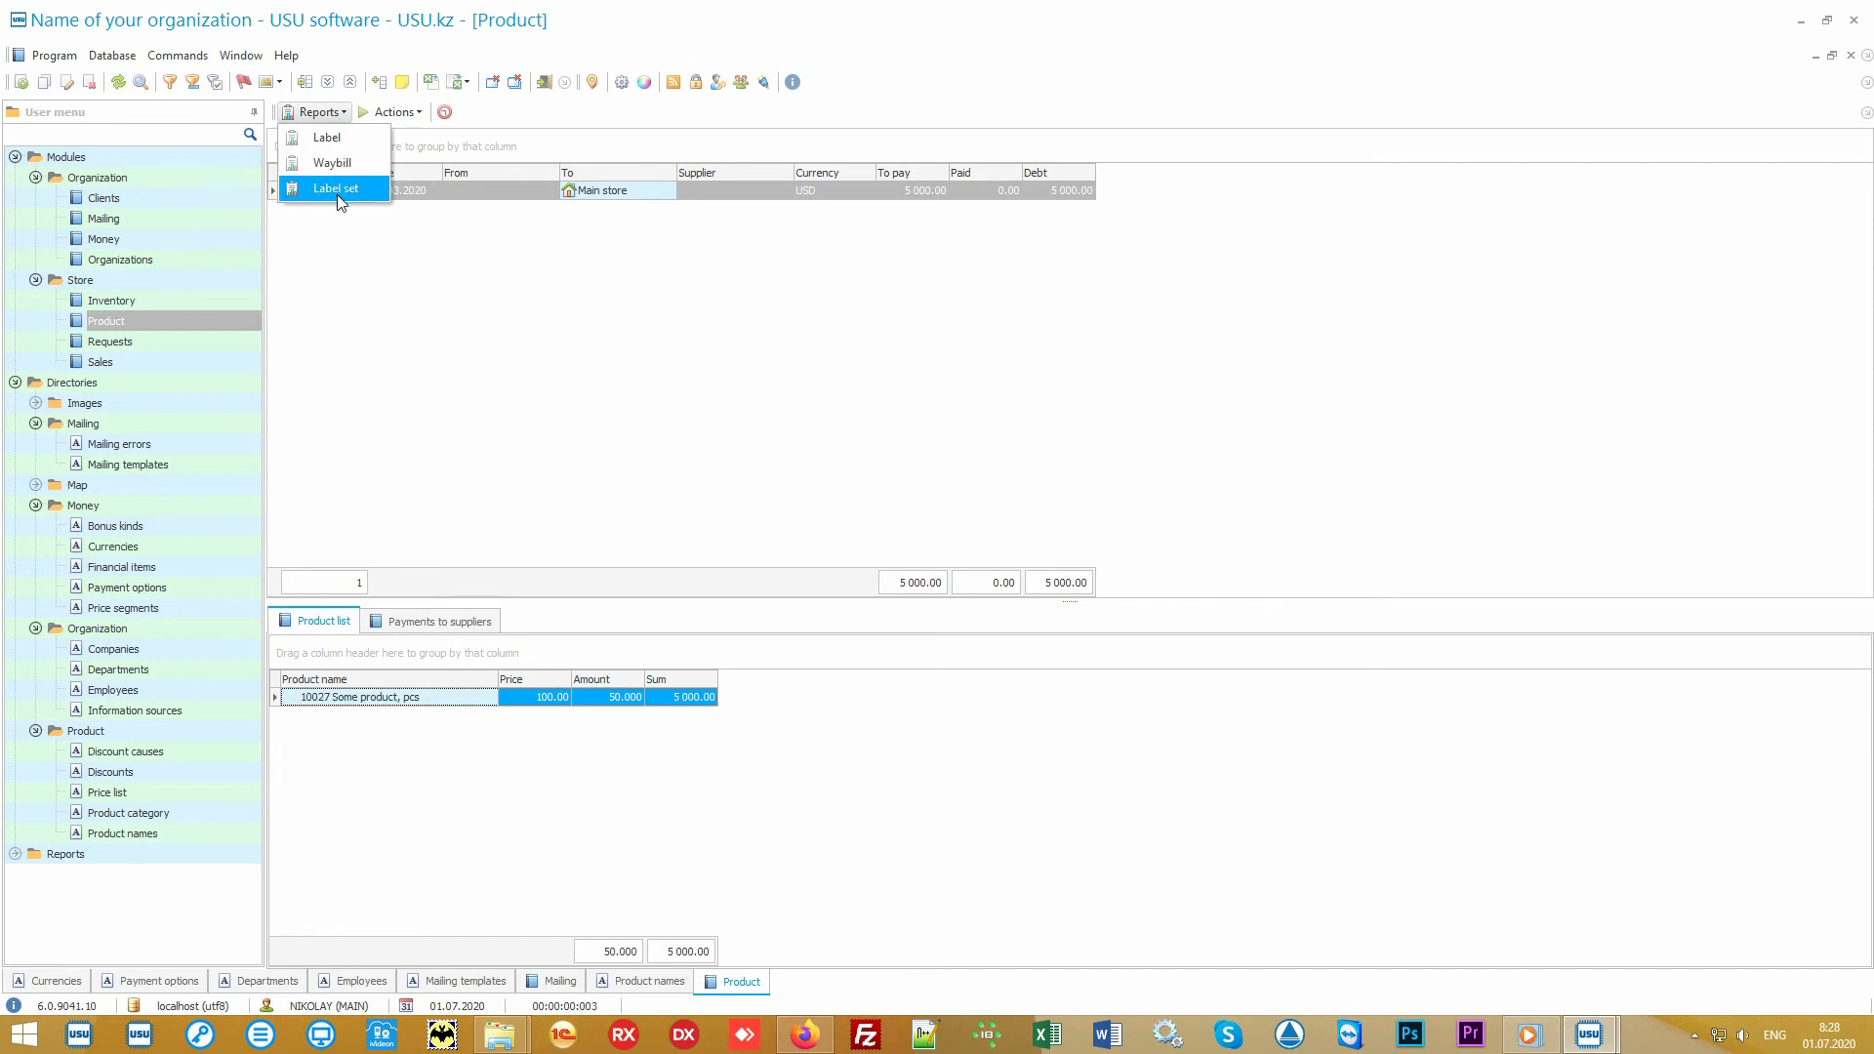
click(369, 193)
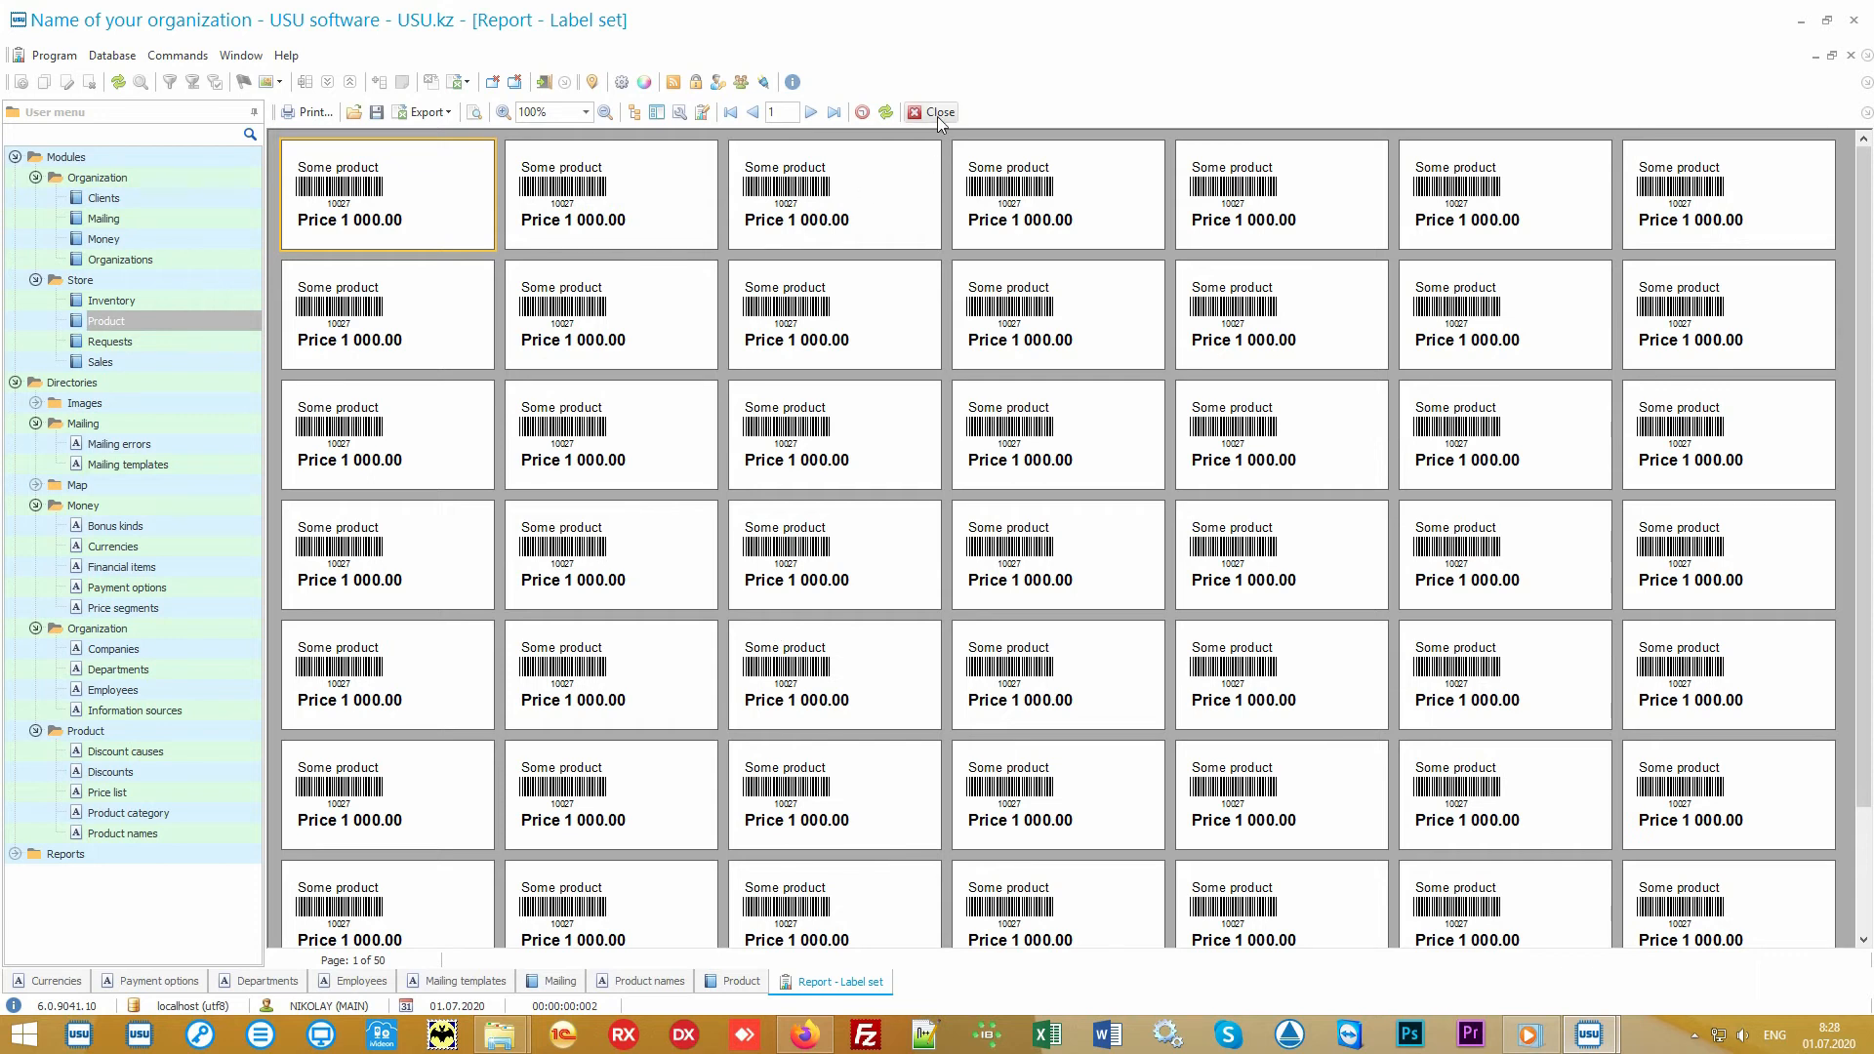
click(940, 113)
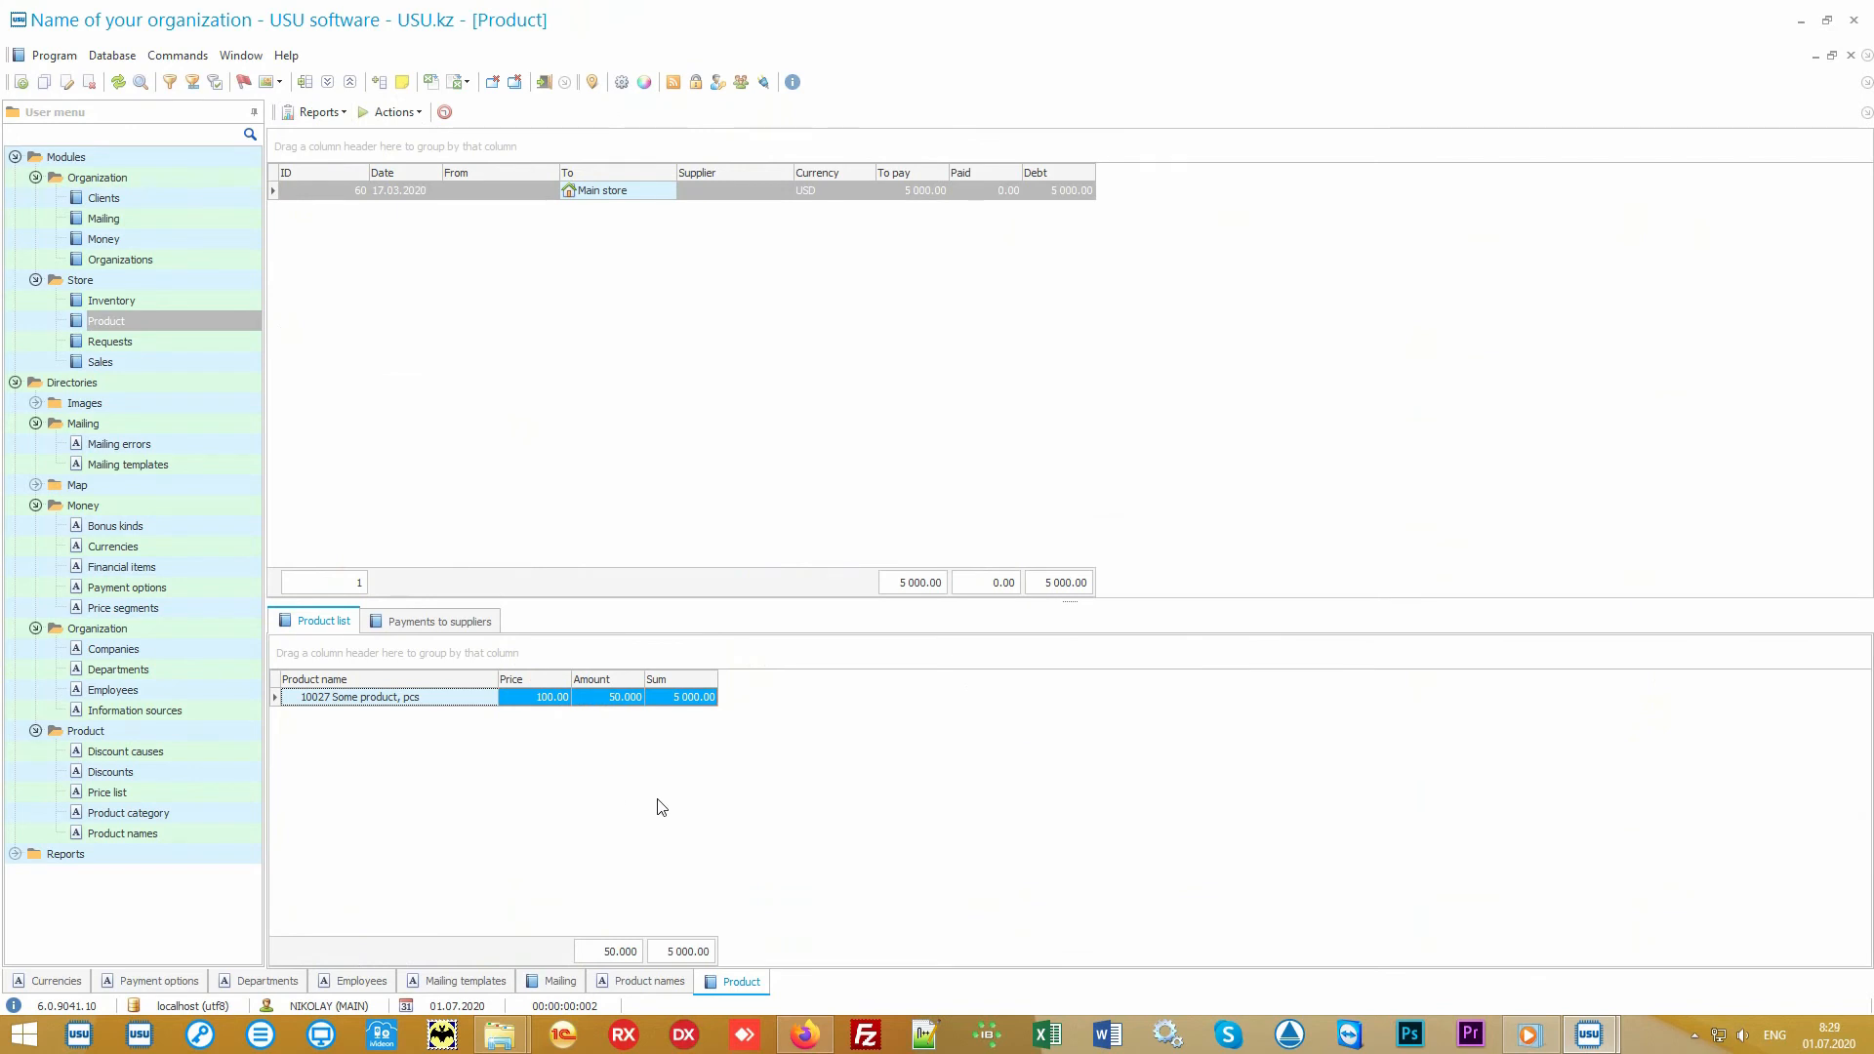
- Generate the Records report for "Some product" in Product names, enlarge it to 175%, and close it
click(191, 836)
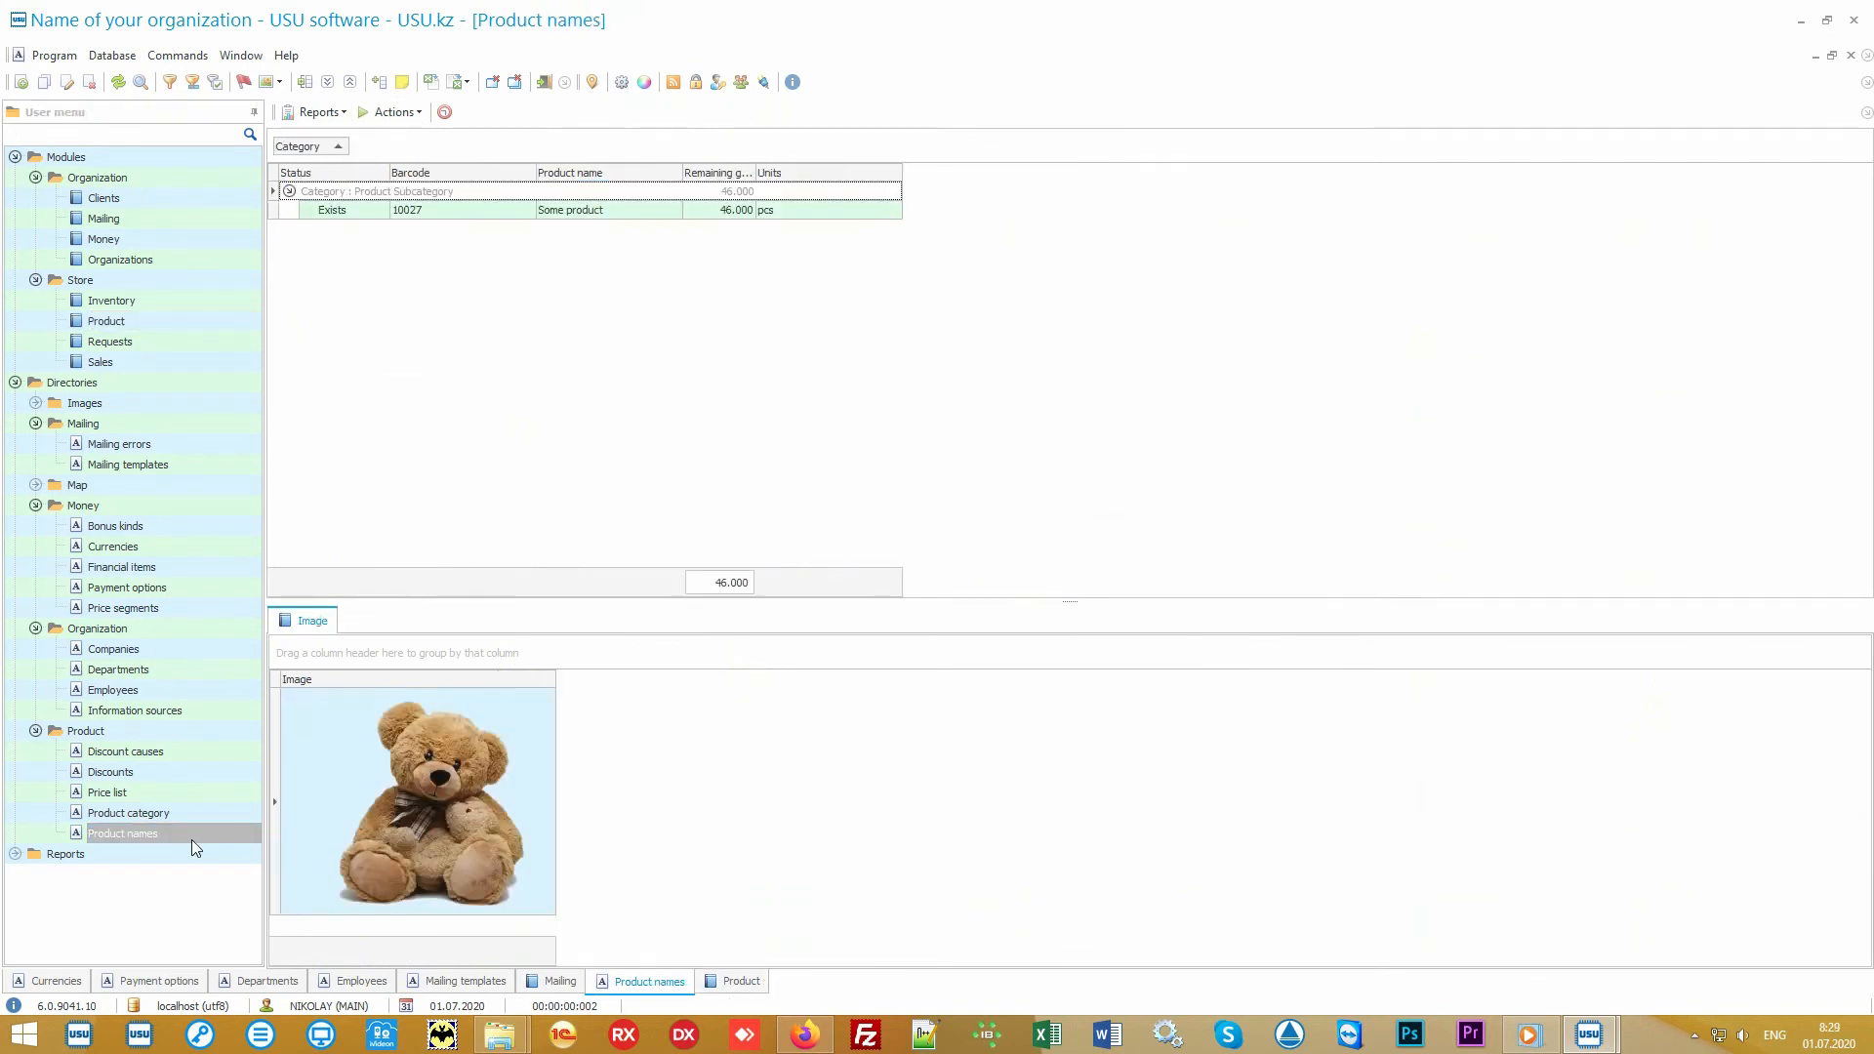
click(606, 213)
click(320, 113)
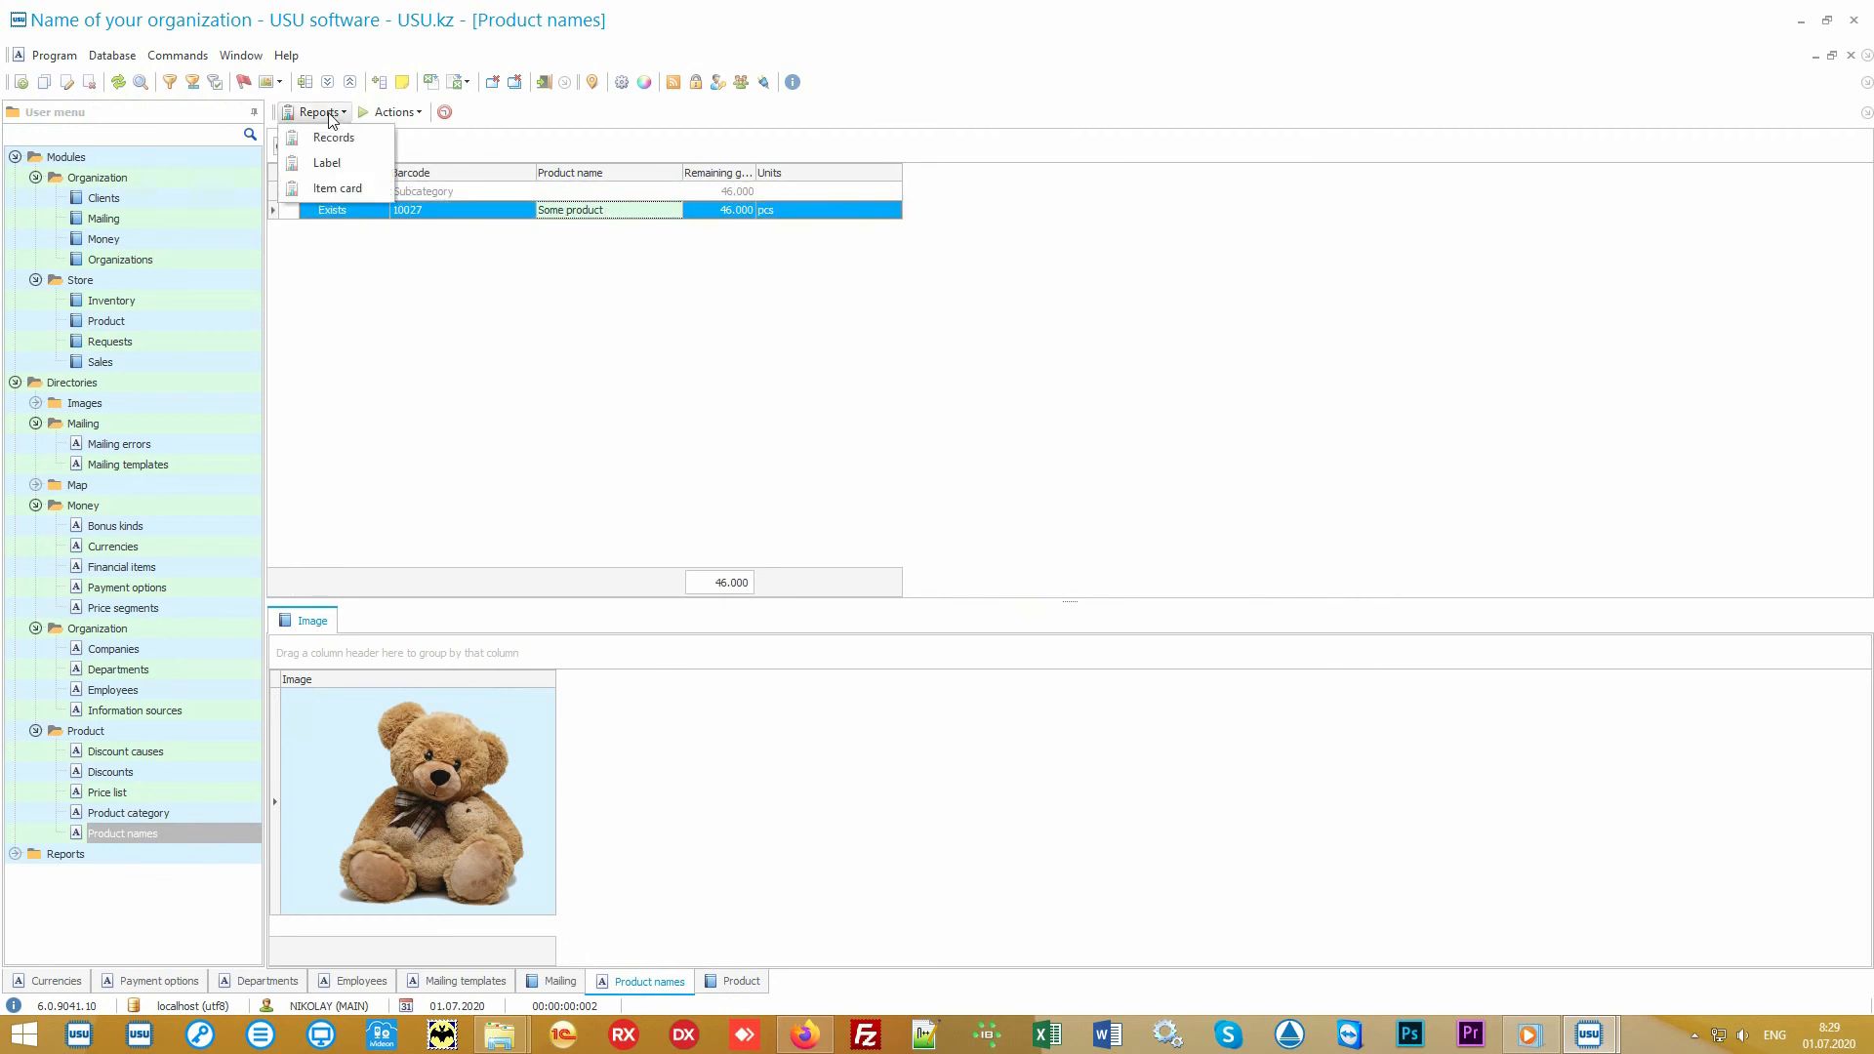
click(366, 138)
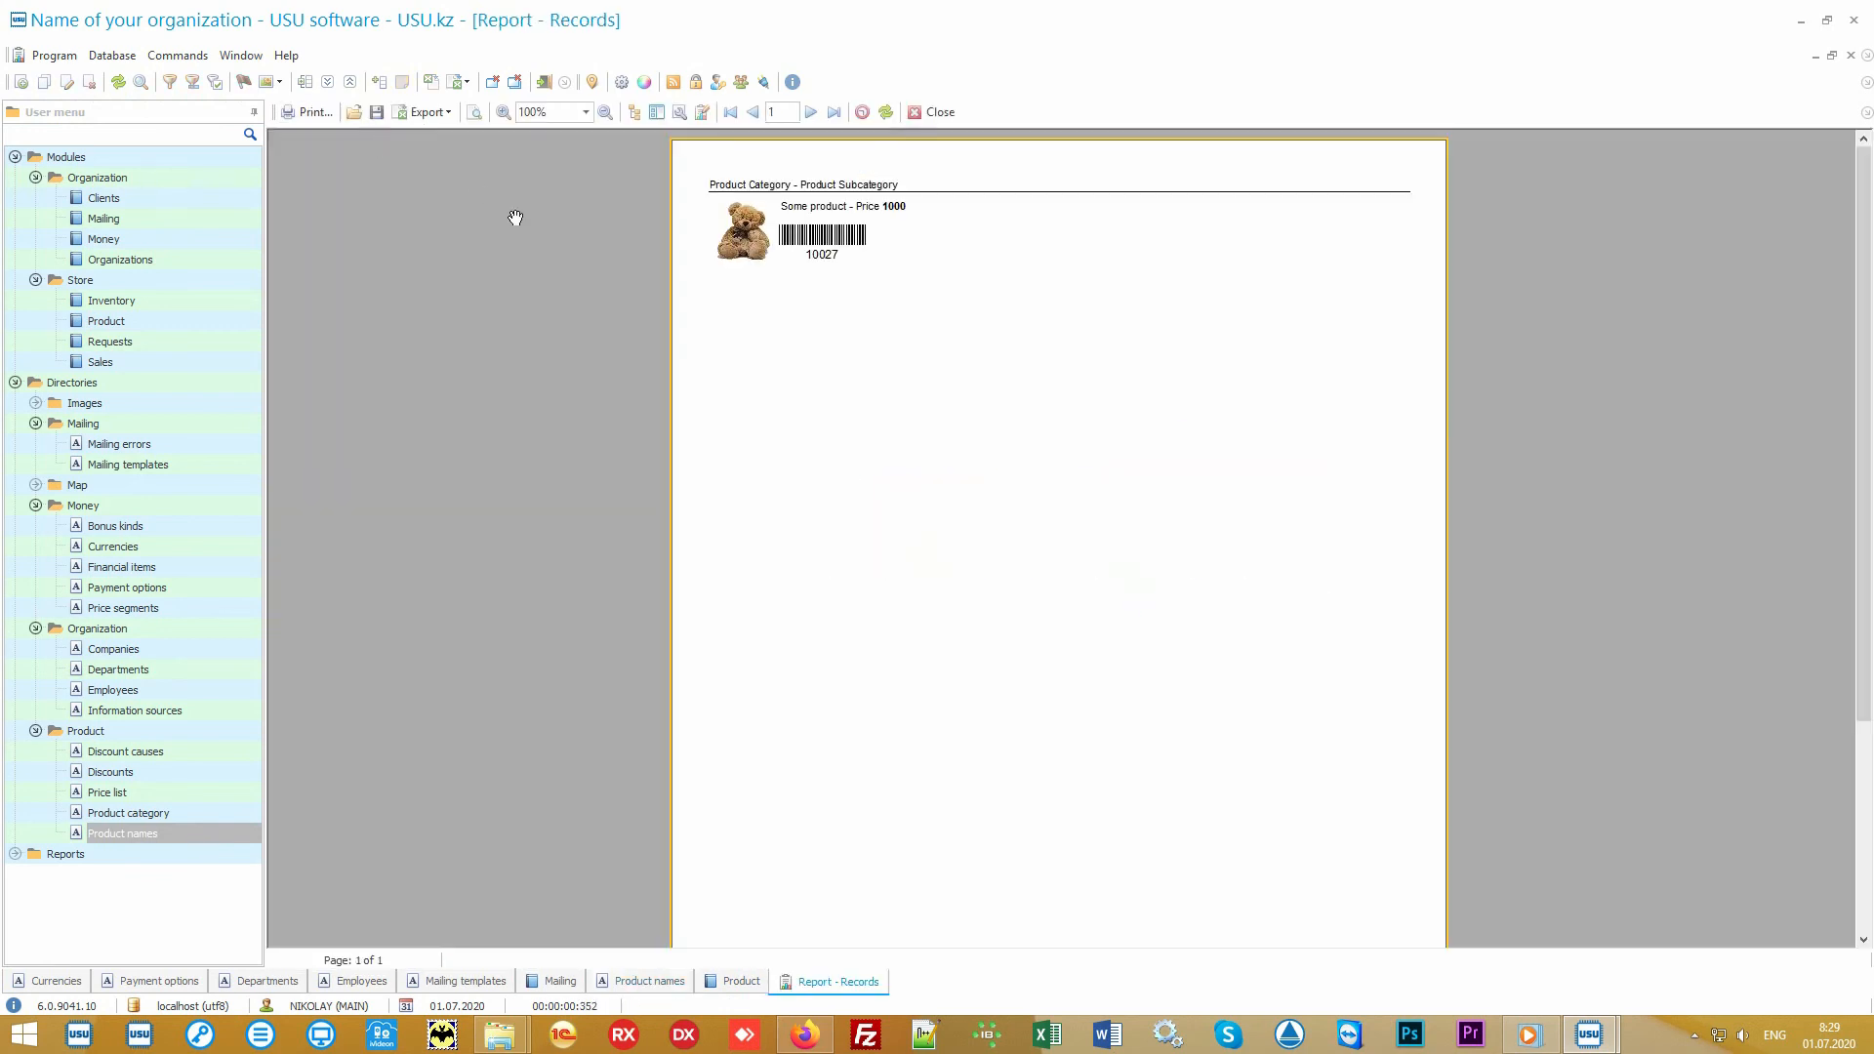
scroll(904, 382, up, 4)
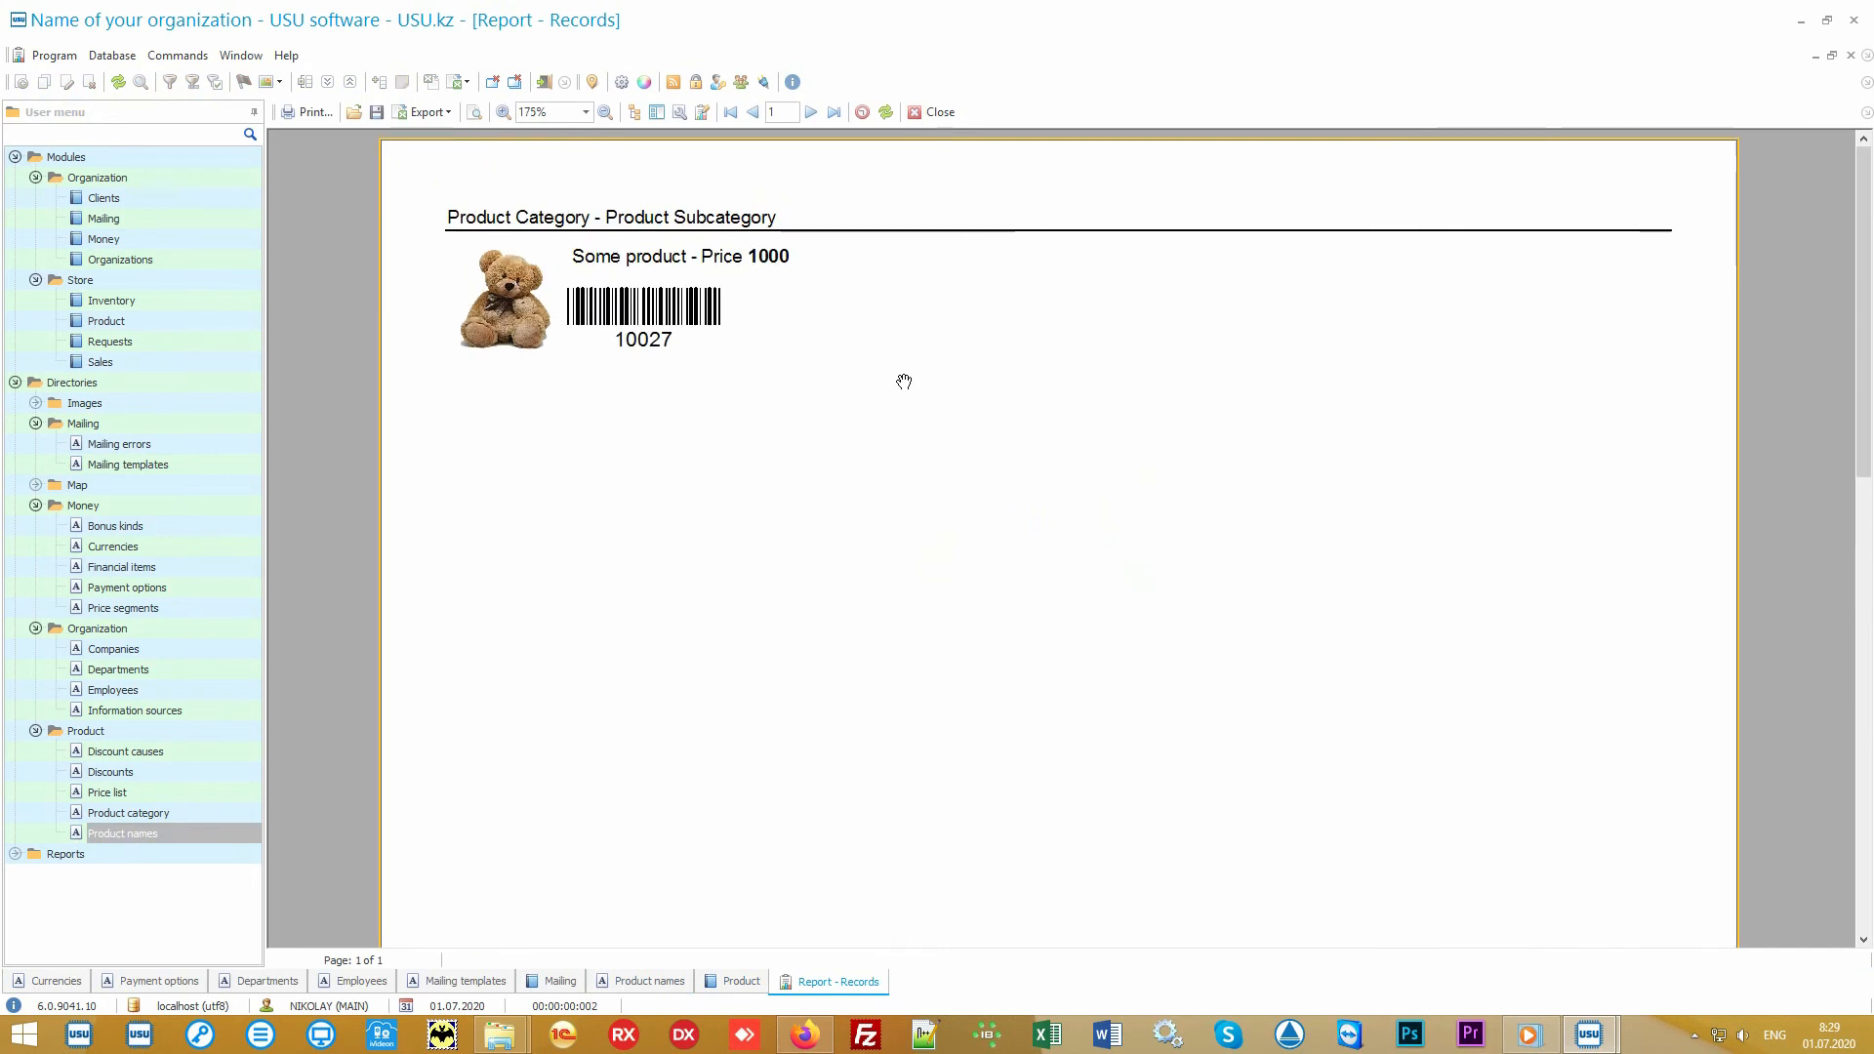
click(932, 112)
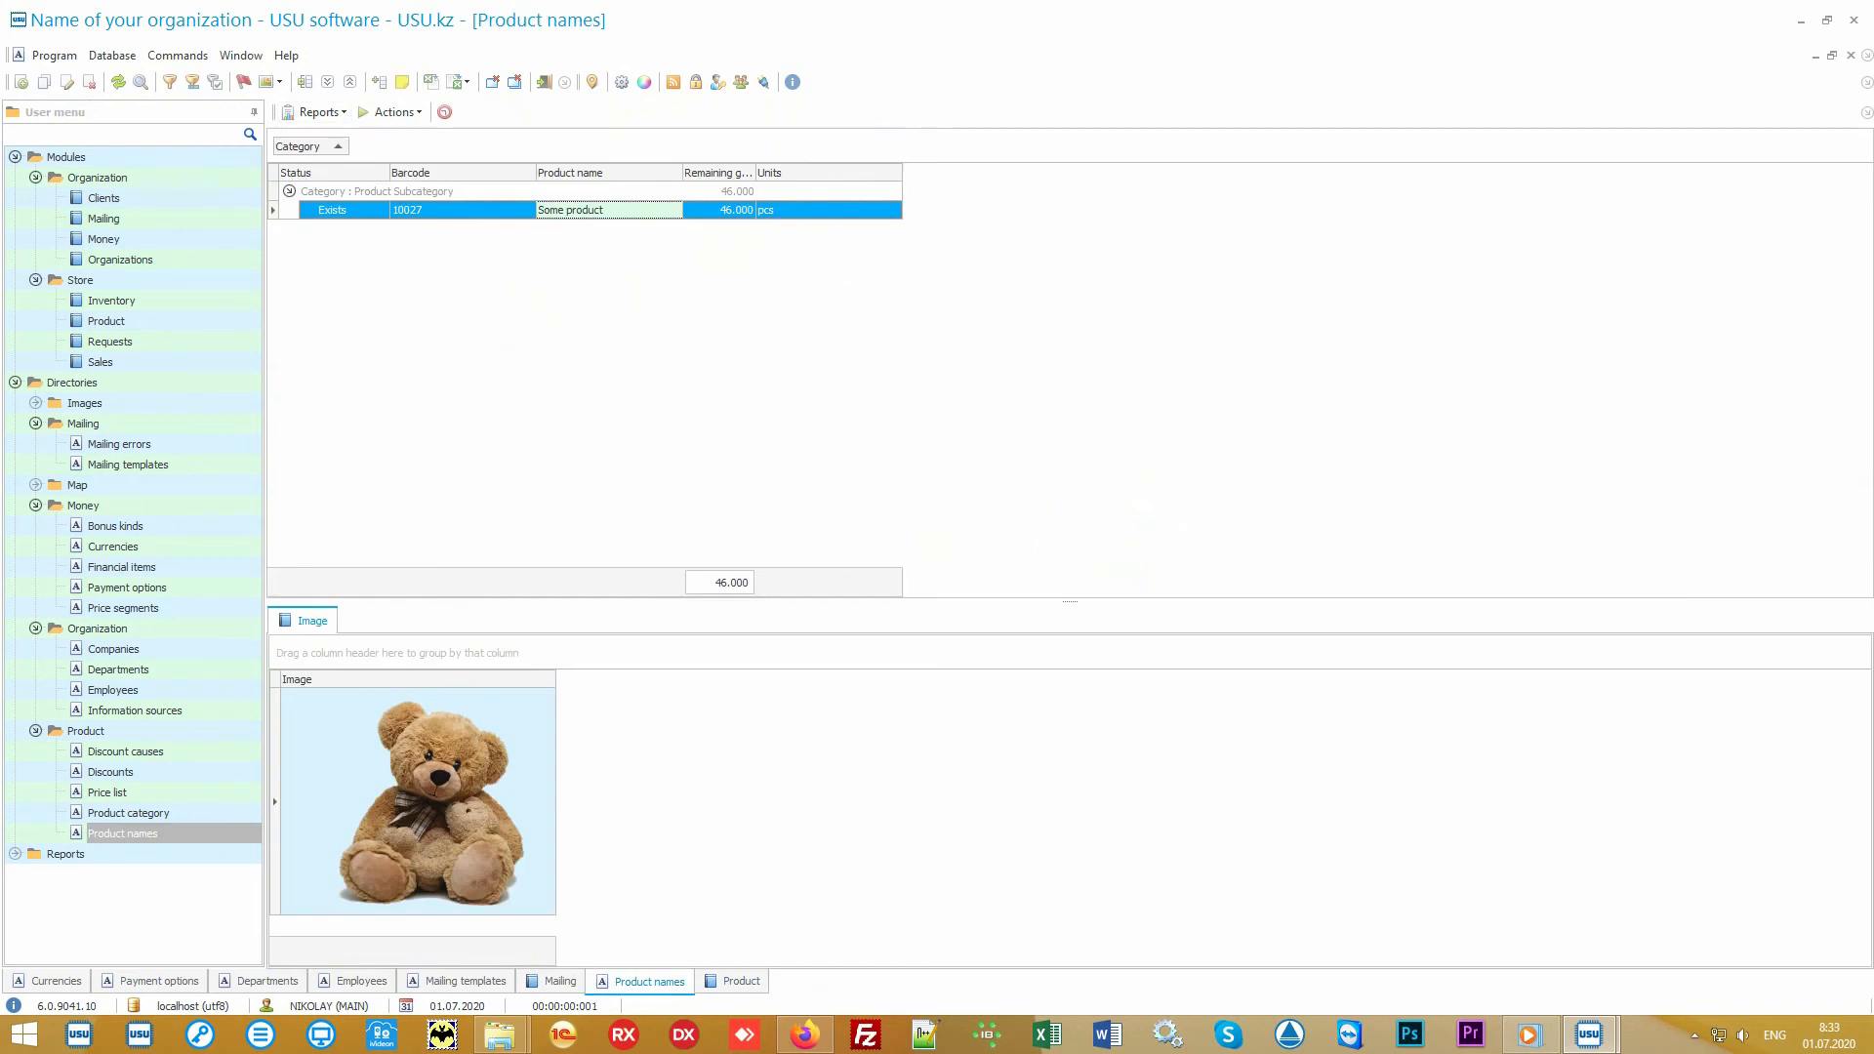
- Return to the Product module and inspect the receipt to Main store and the transfer from Main store to Branch 1
click(220, 324)
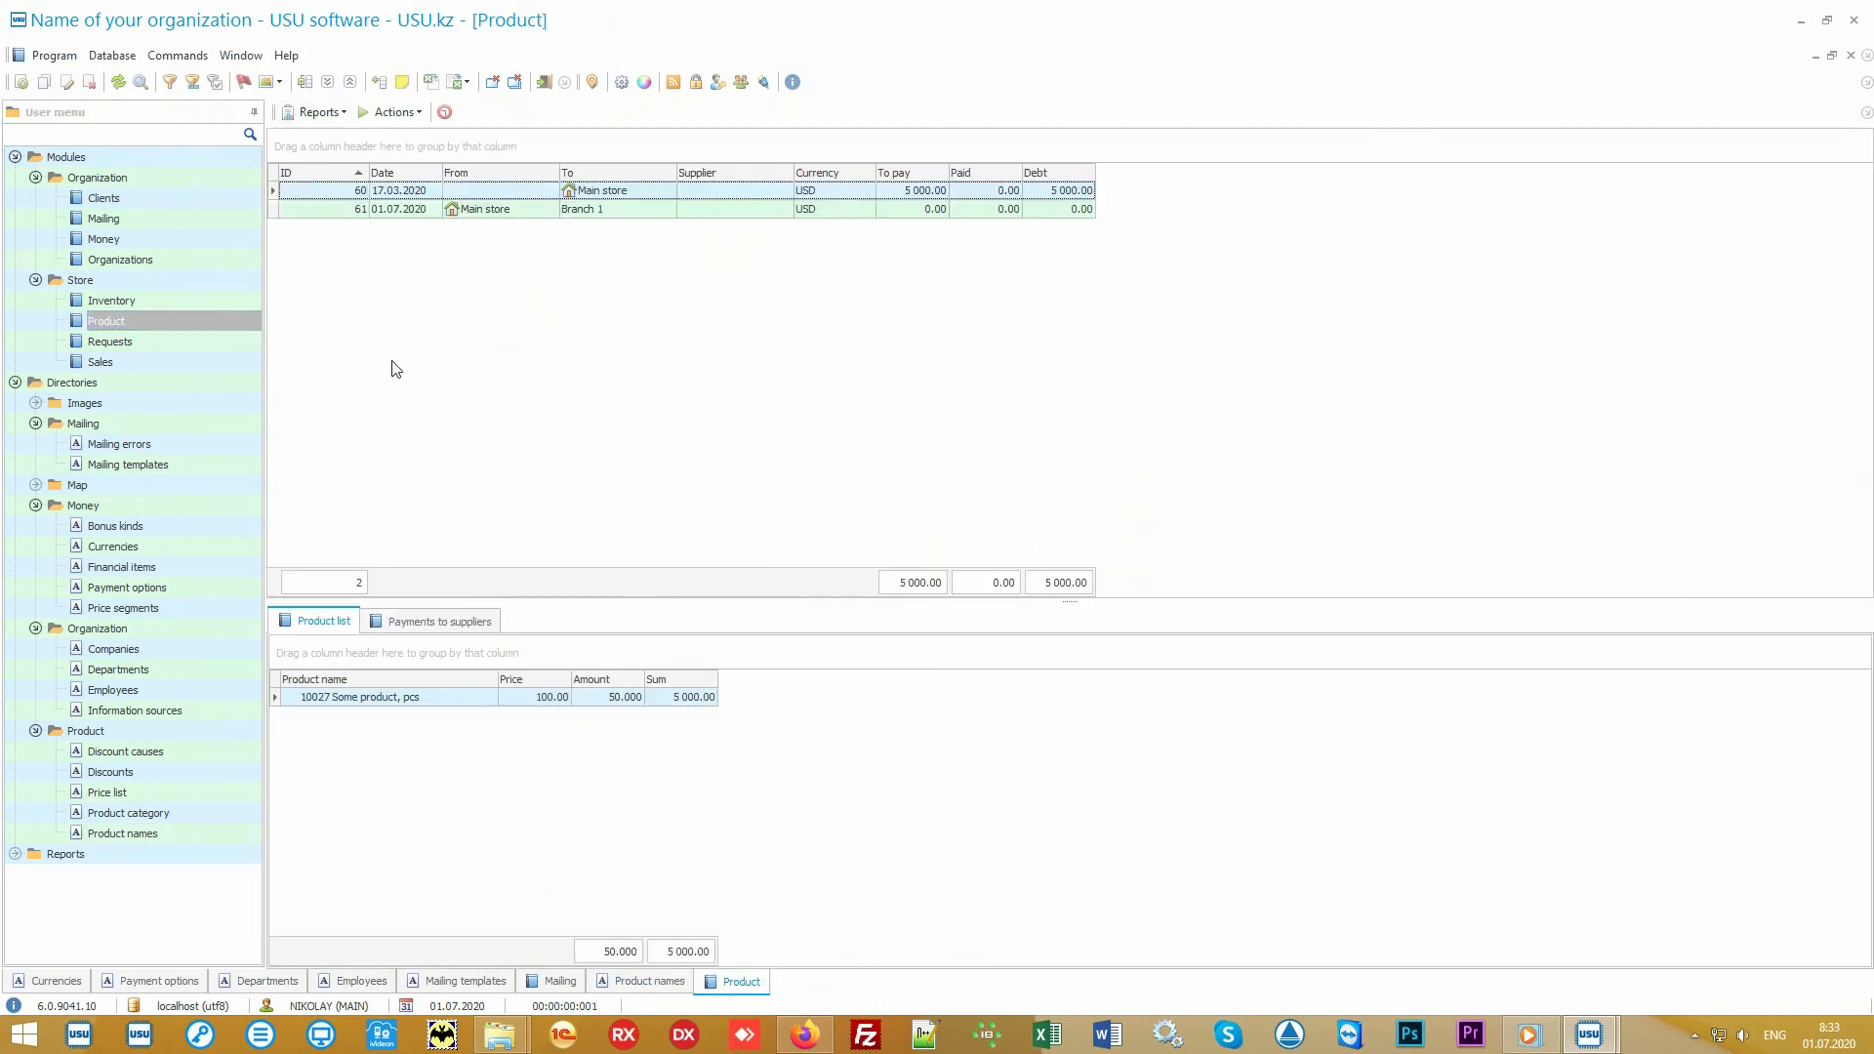
click(644, 195)
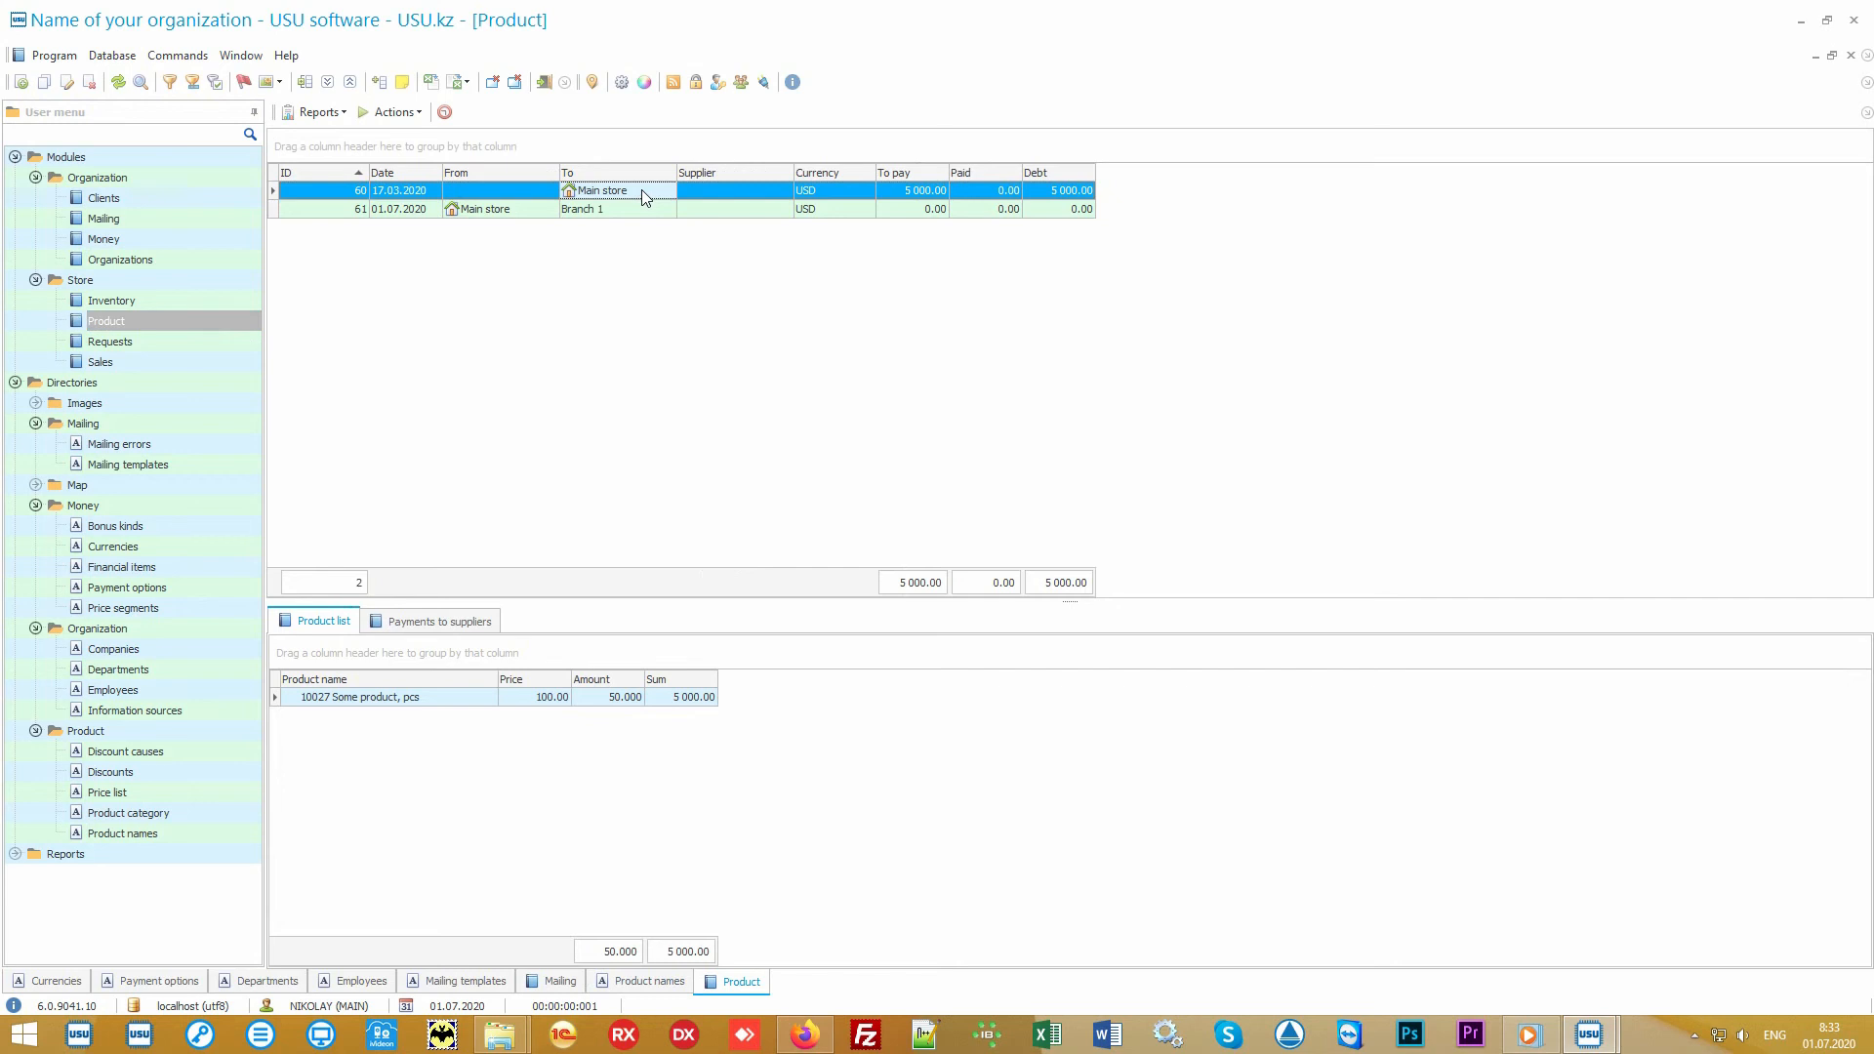
click(522, 217)
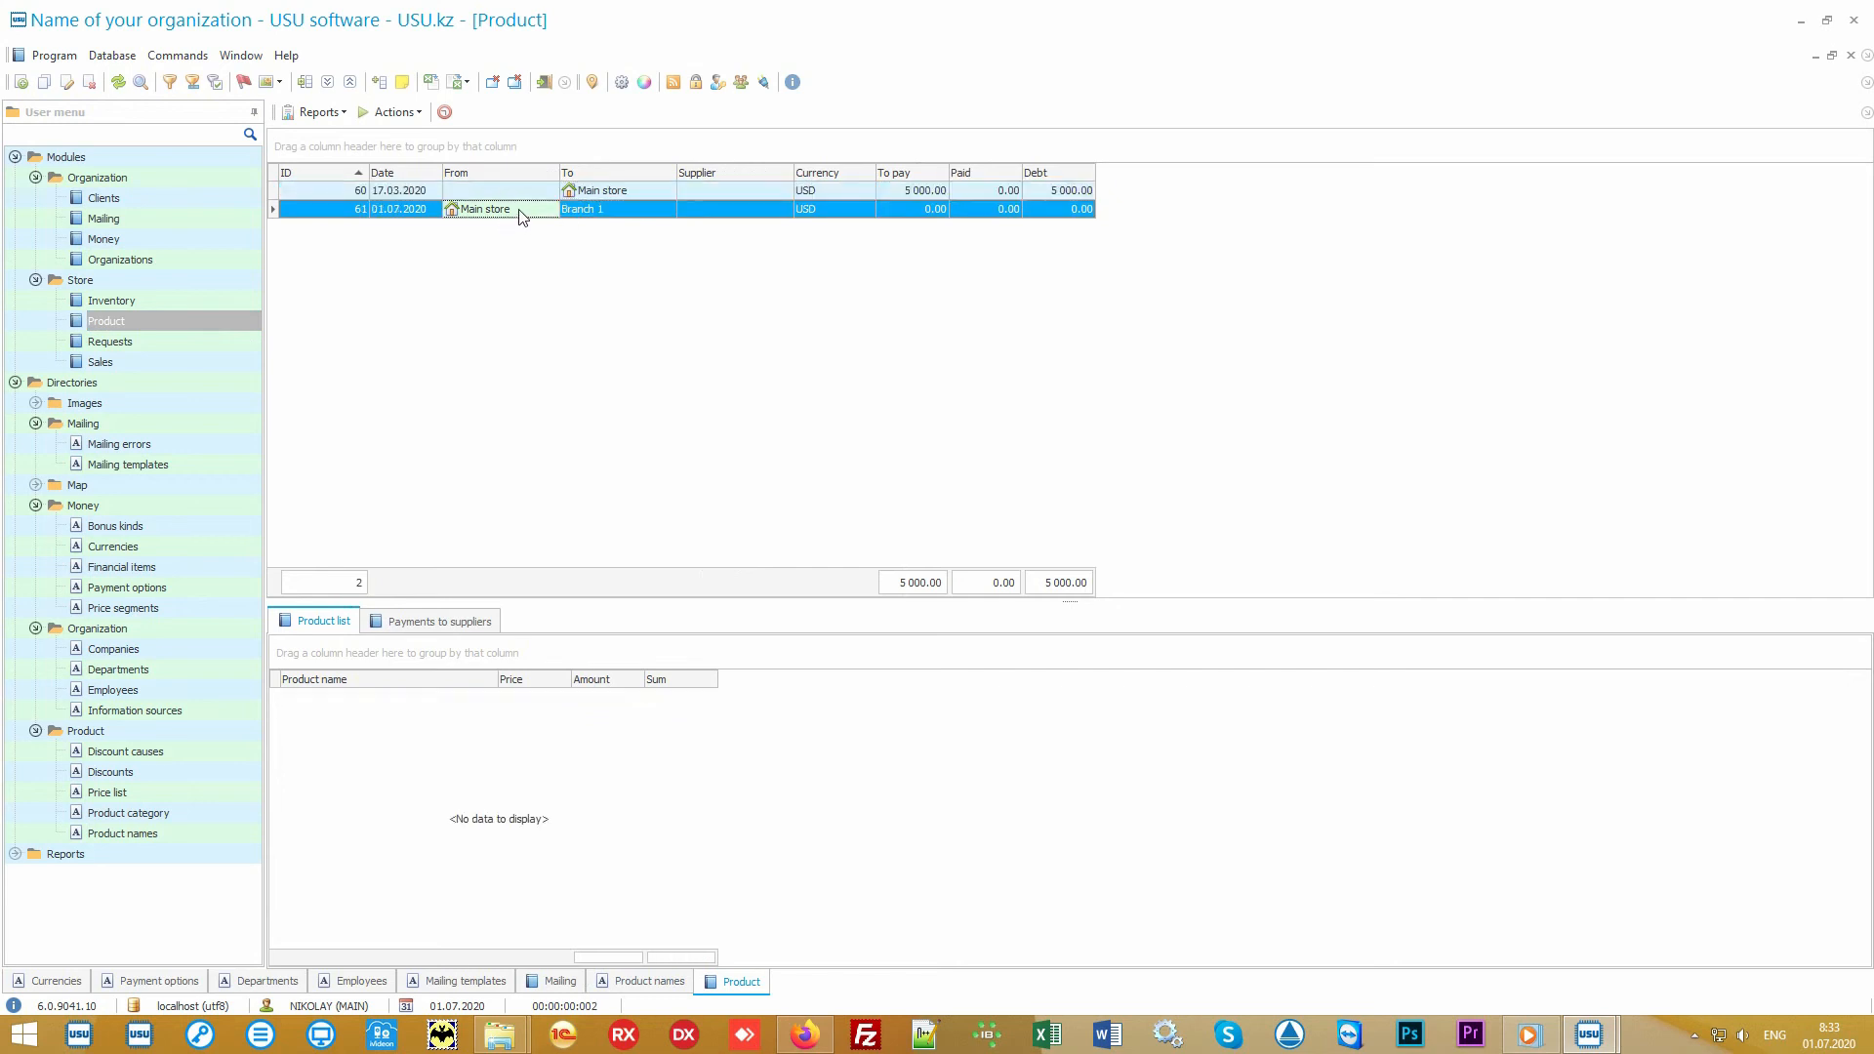
click(619, 210)
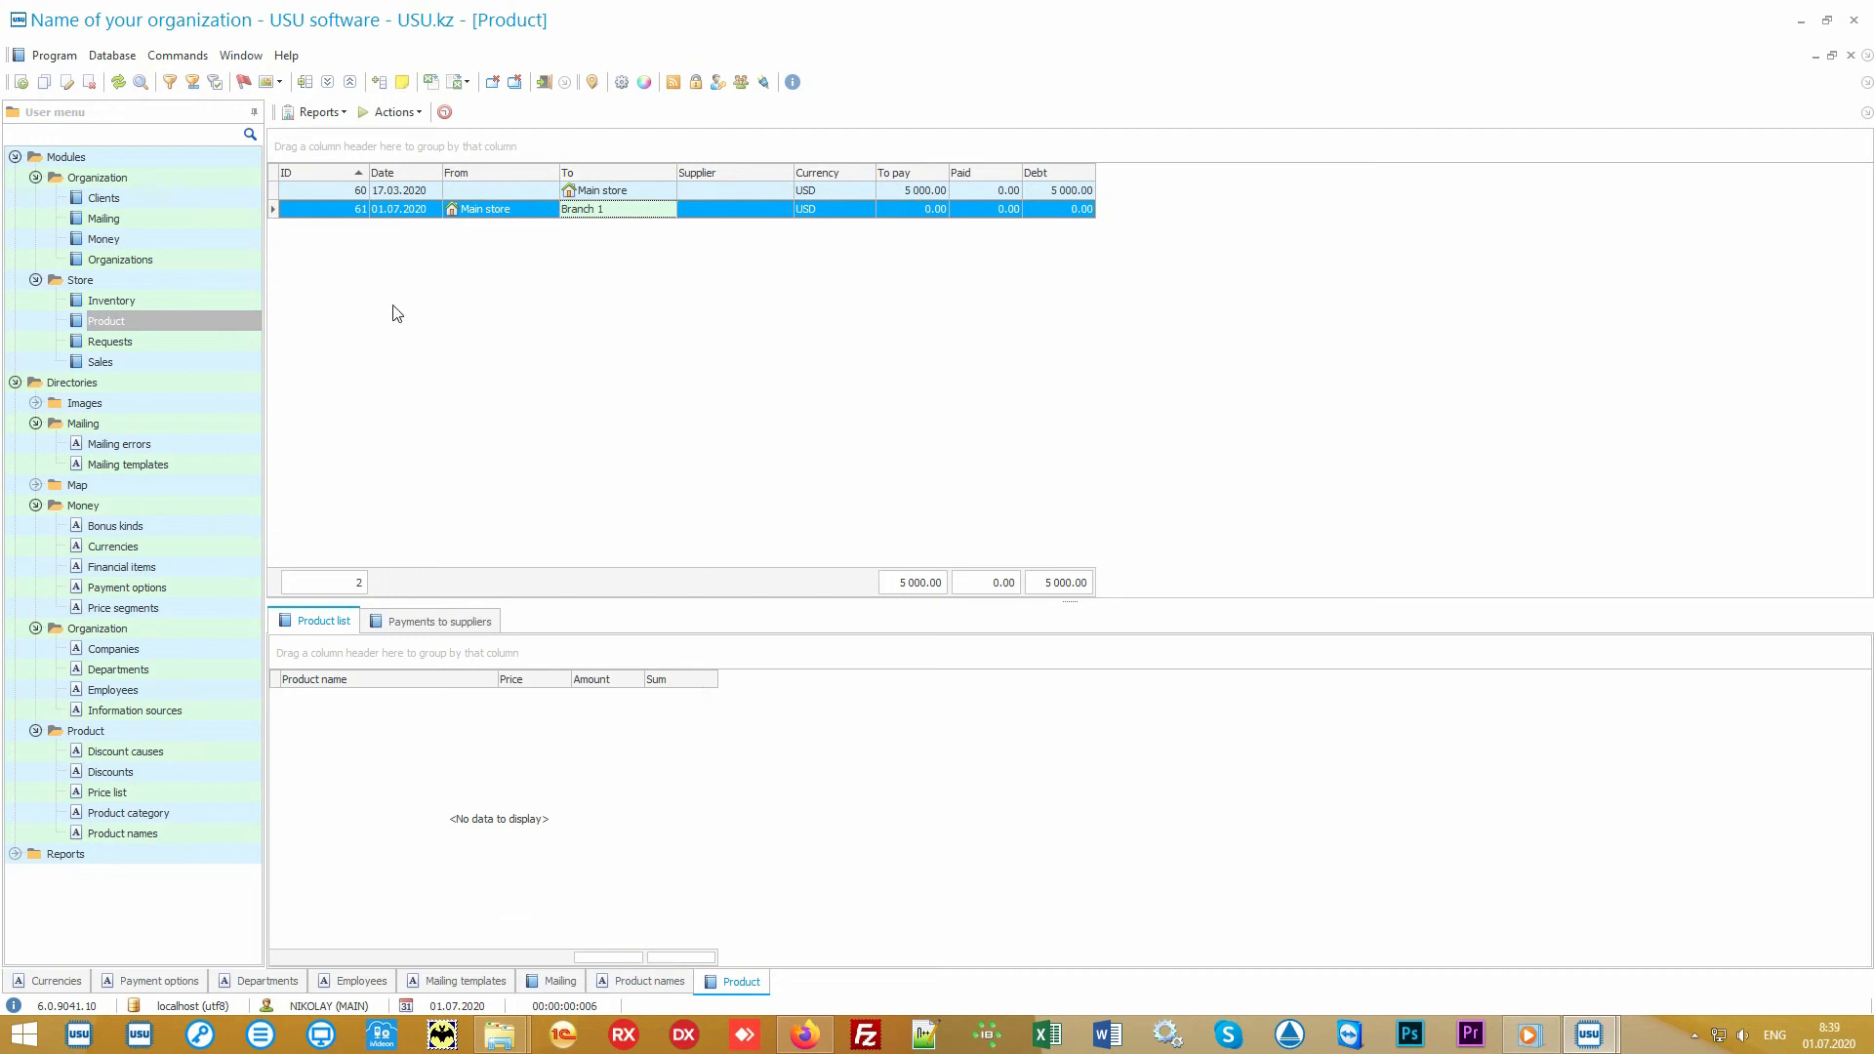
- Open the Store's Sales module and search for sales with a sell date from 01.07.2020
click(185, 363)
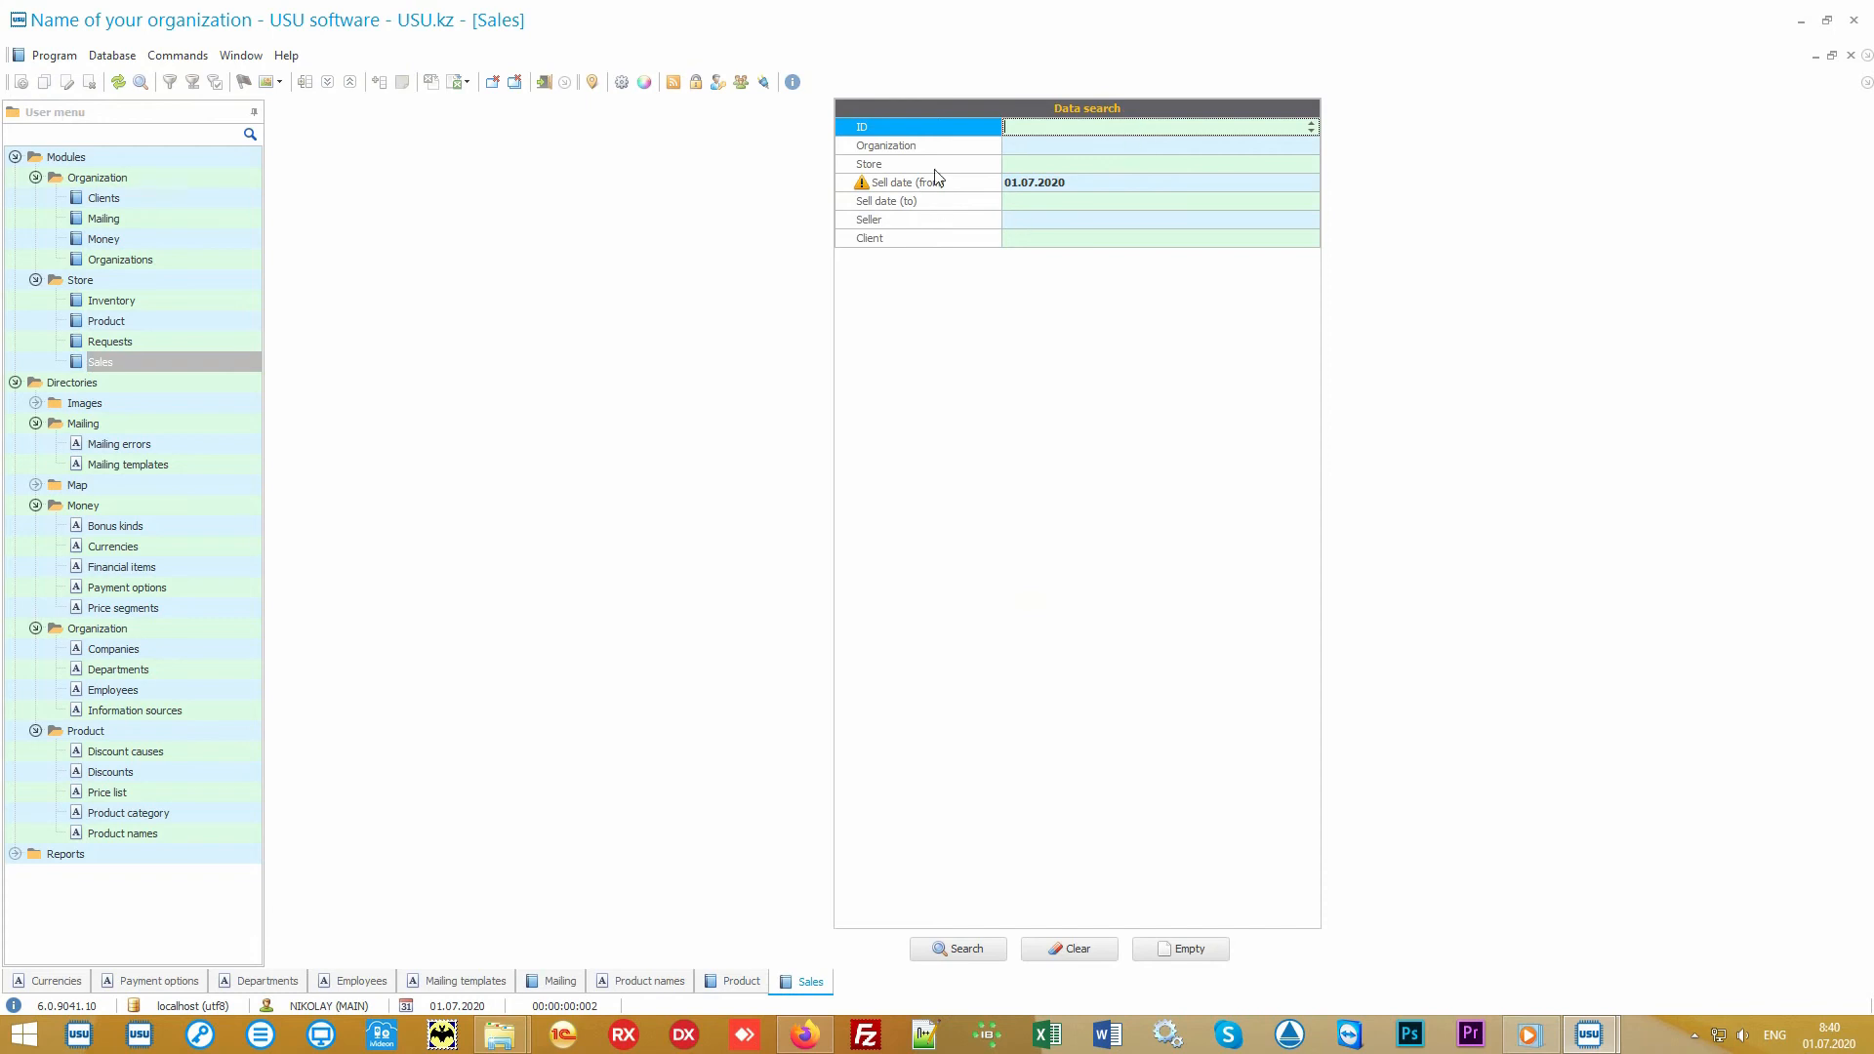
mouse_move(946, 128)
mouse_down()
mouse_move(939, 244)
mouse_move(937, 125)
mouse_up()
click(966, 949)
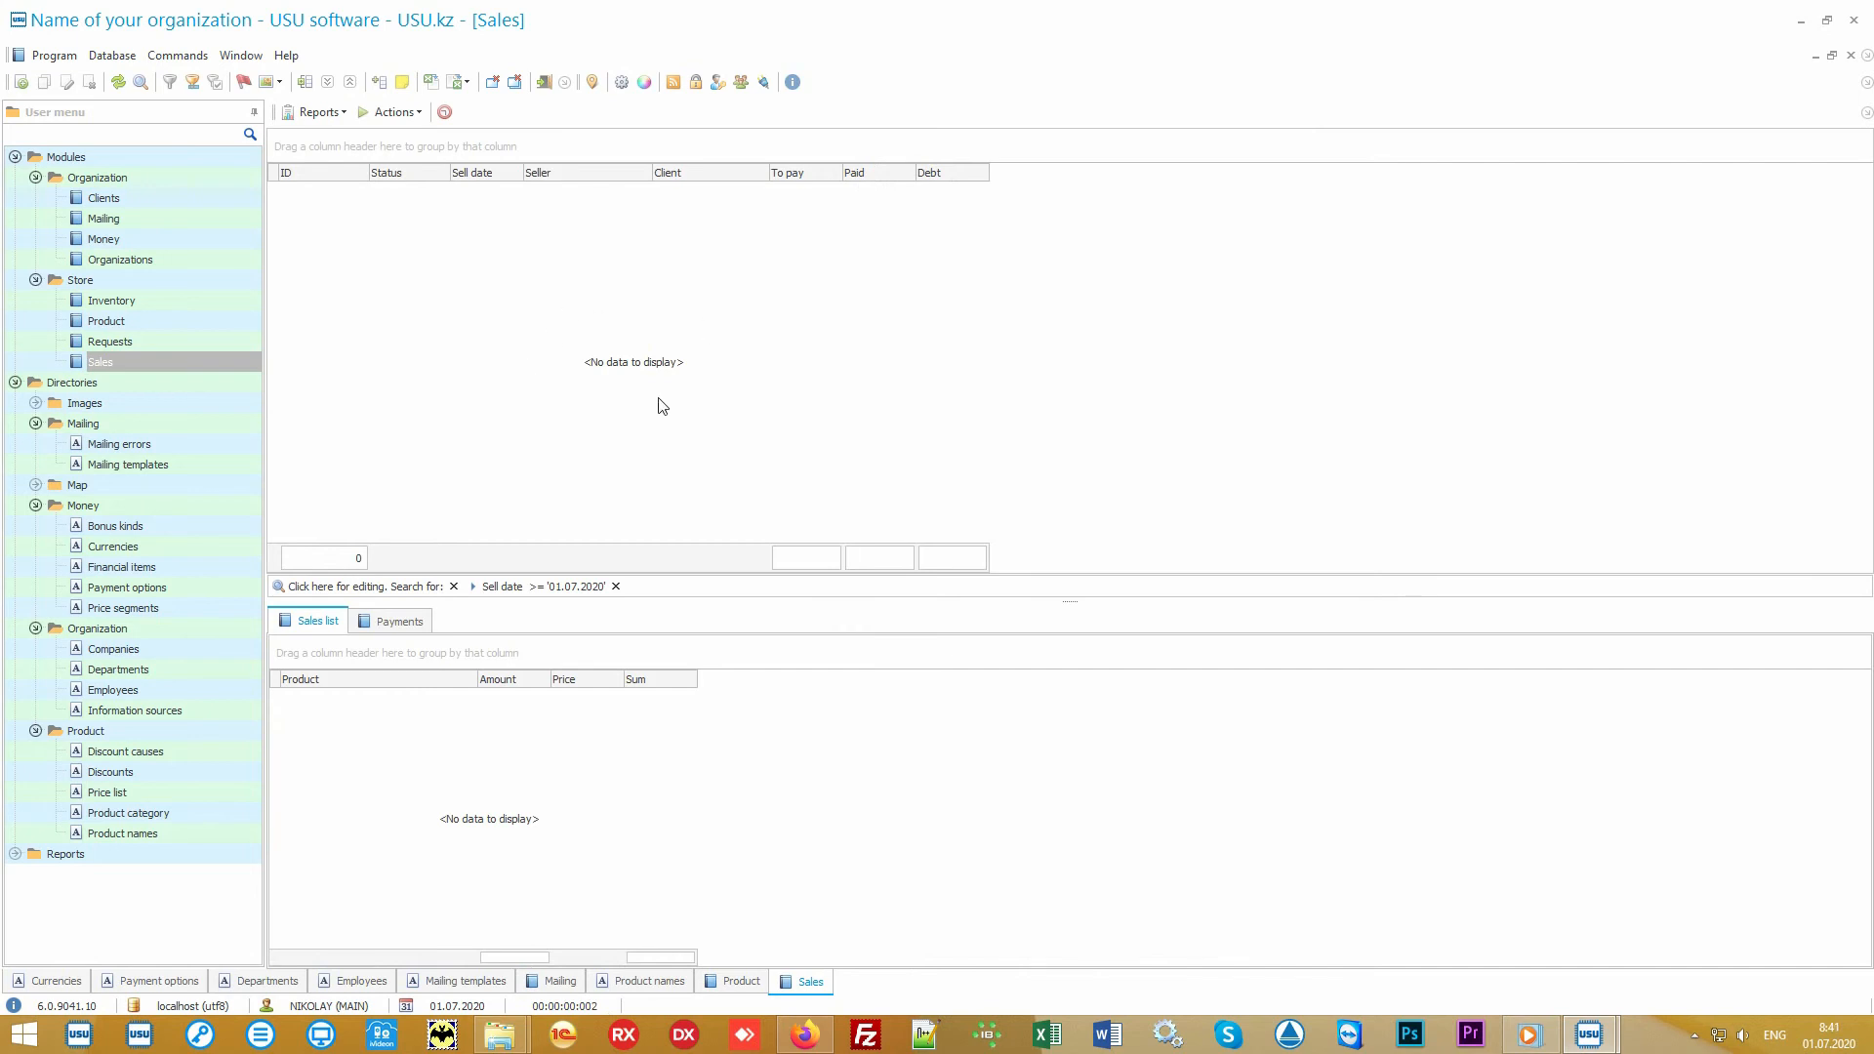
- Start a new sale with the Sell action and identify the client by entering the client's card number
click(397, 113)
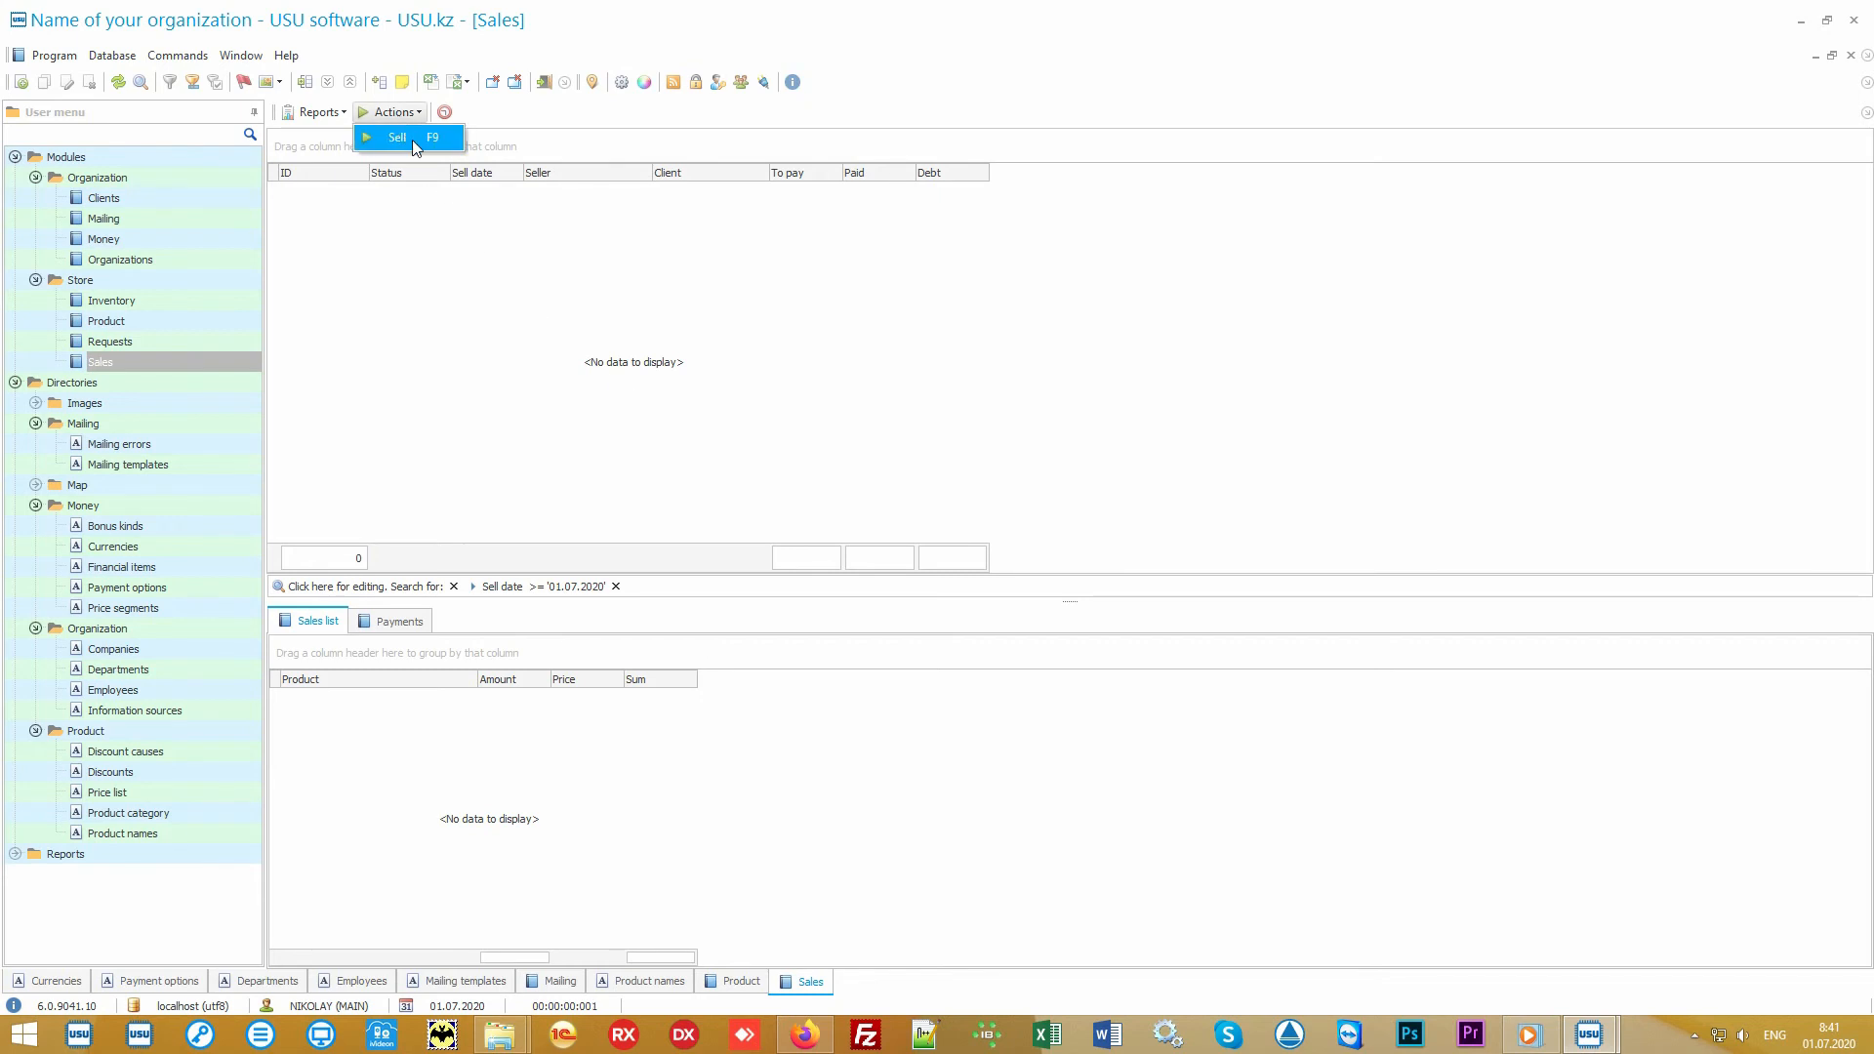
click(412, 138)
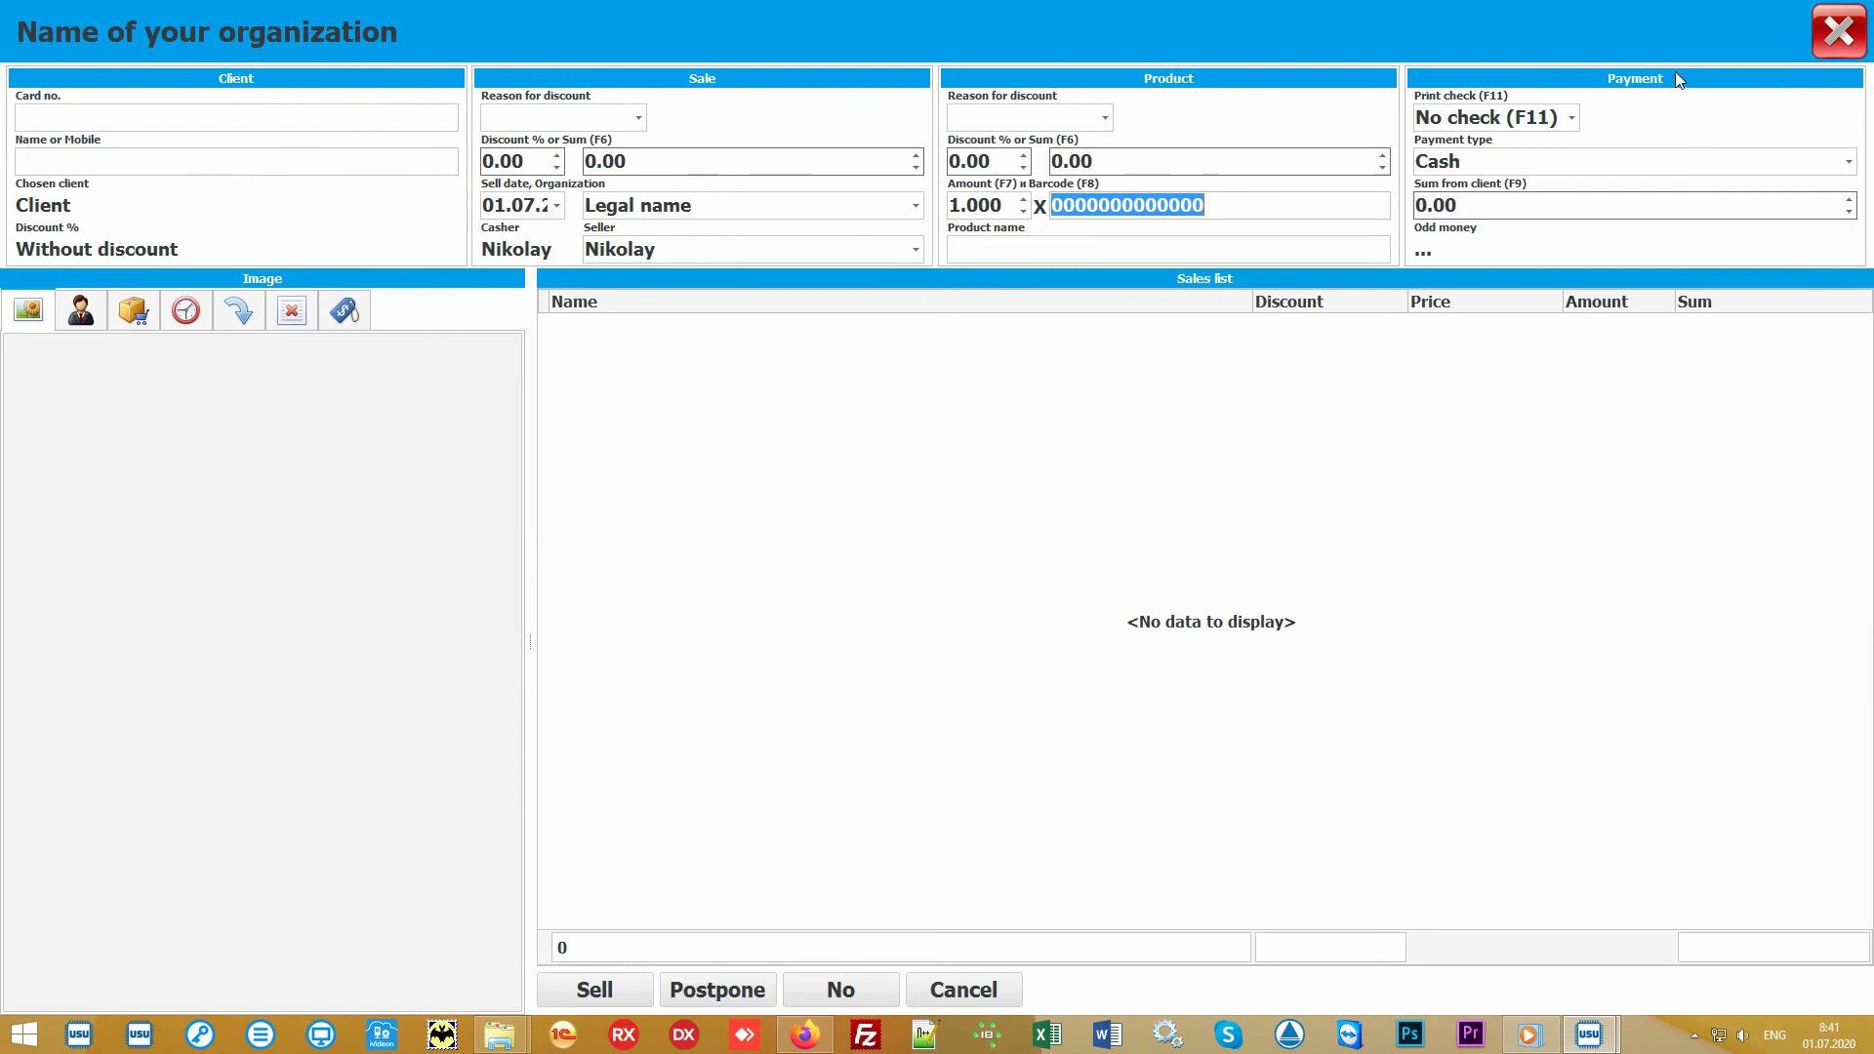
click(855, 491)
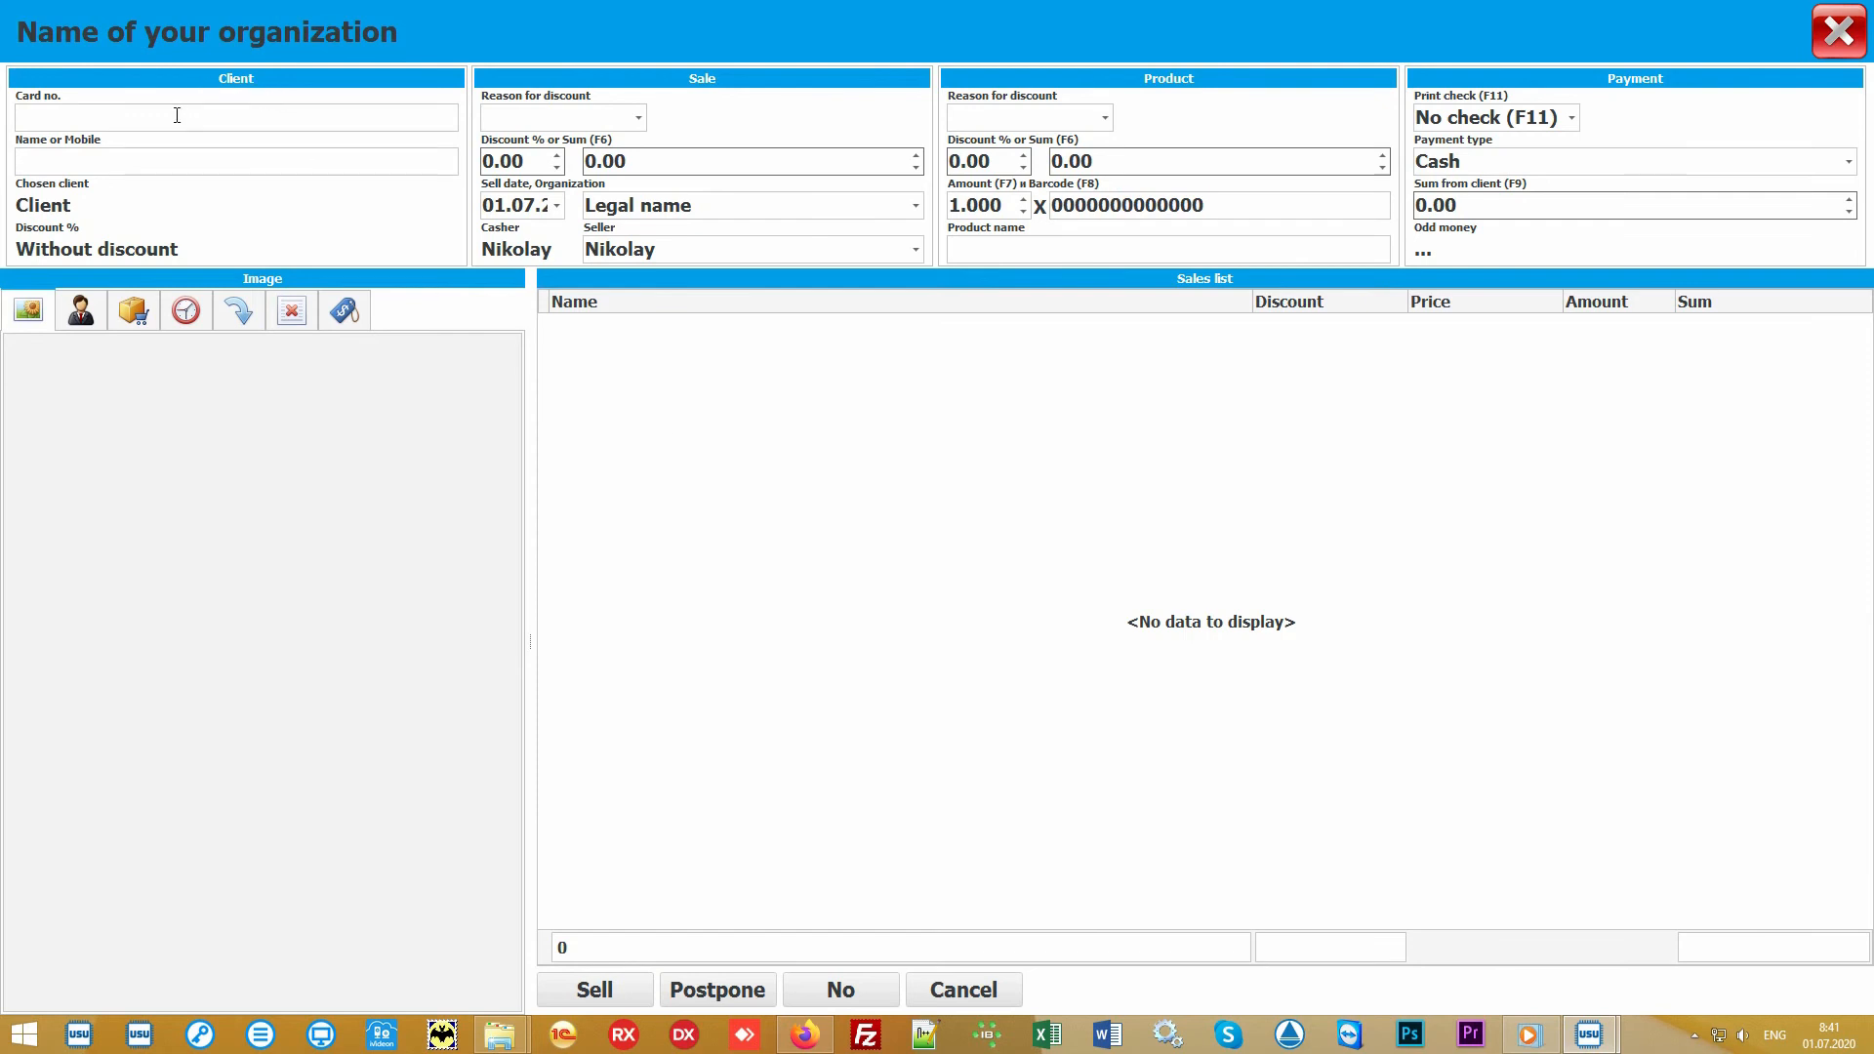
click(147, 115)
text(111)
key(Return)
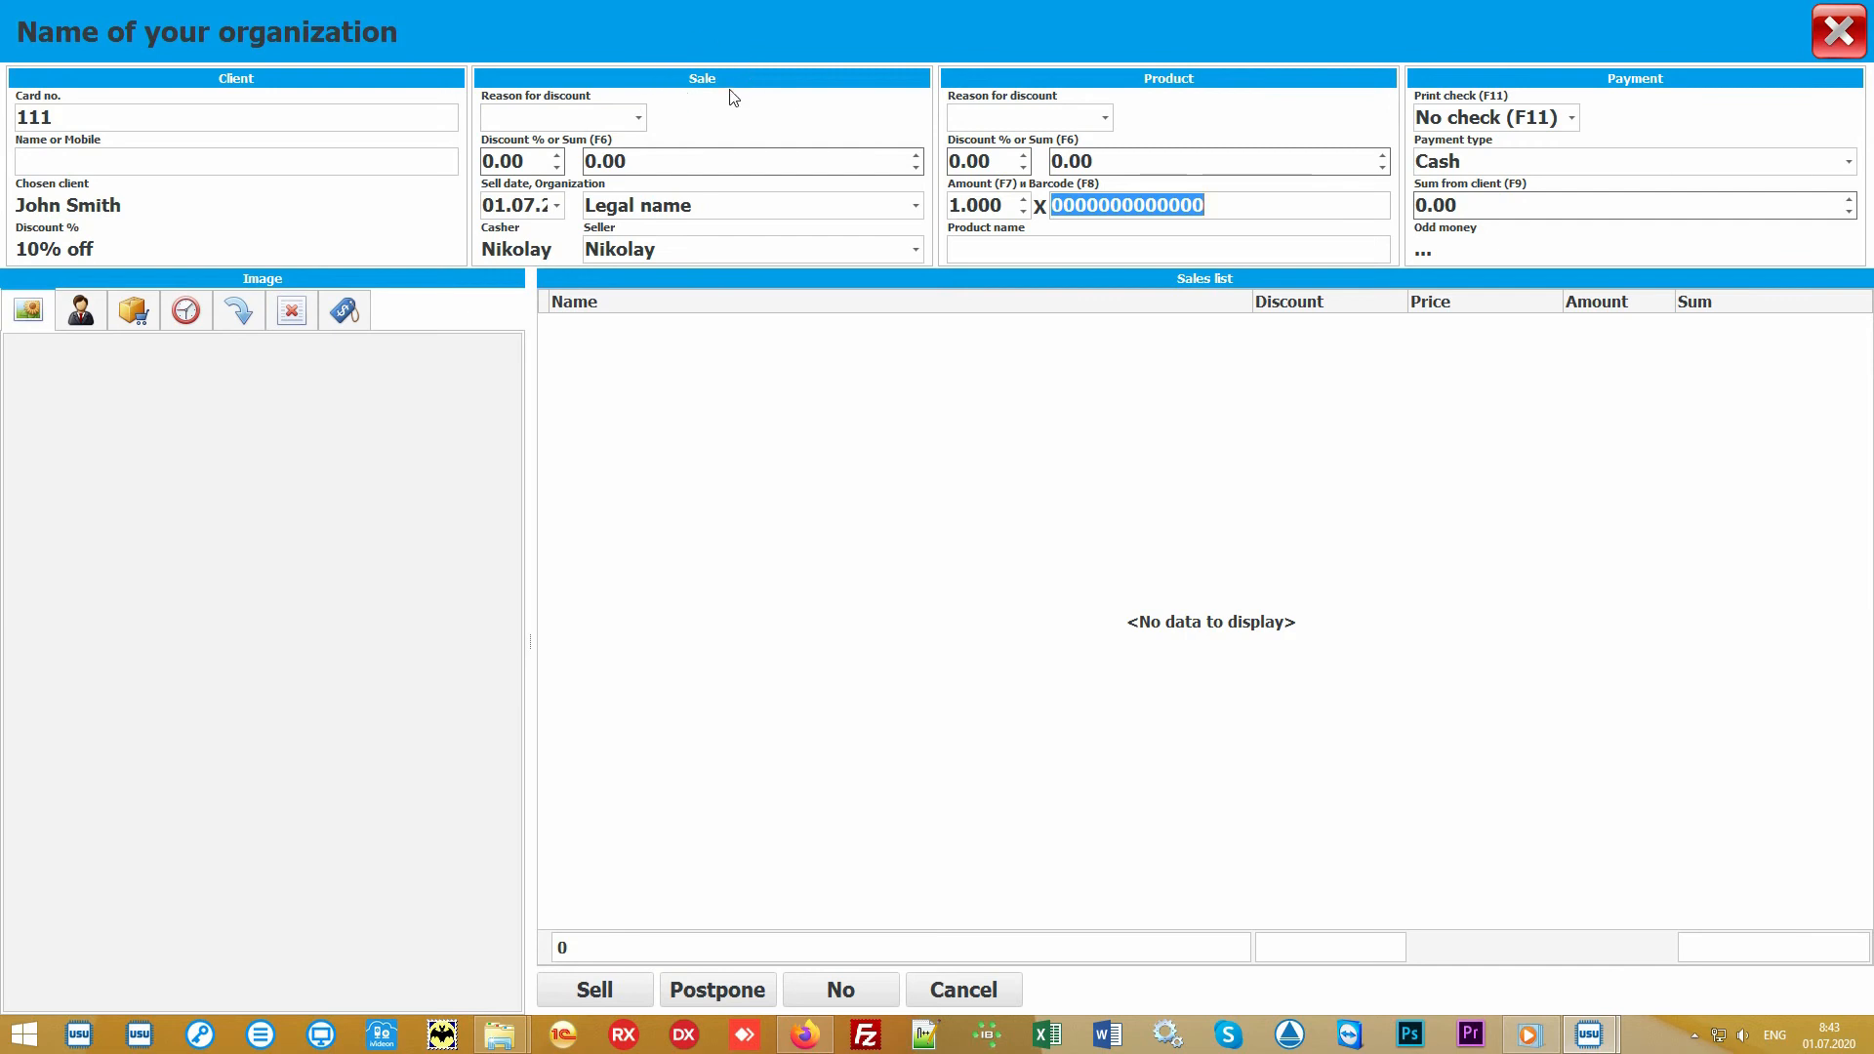
- Check the organization choices for the sale and choose the same employee as the cashier for the seller
click(915, 207)
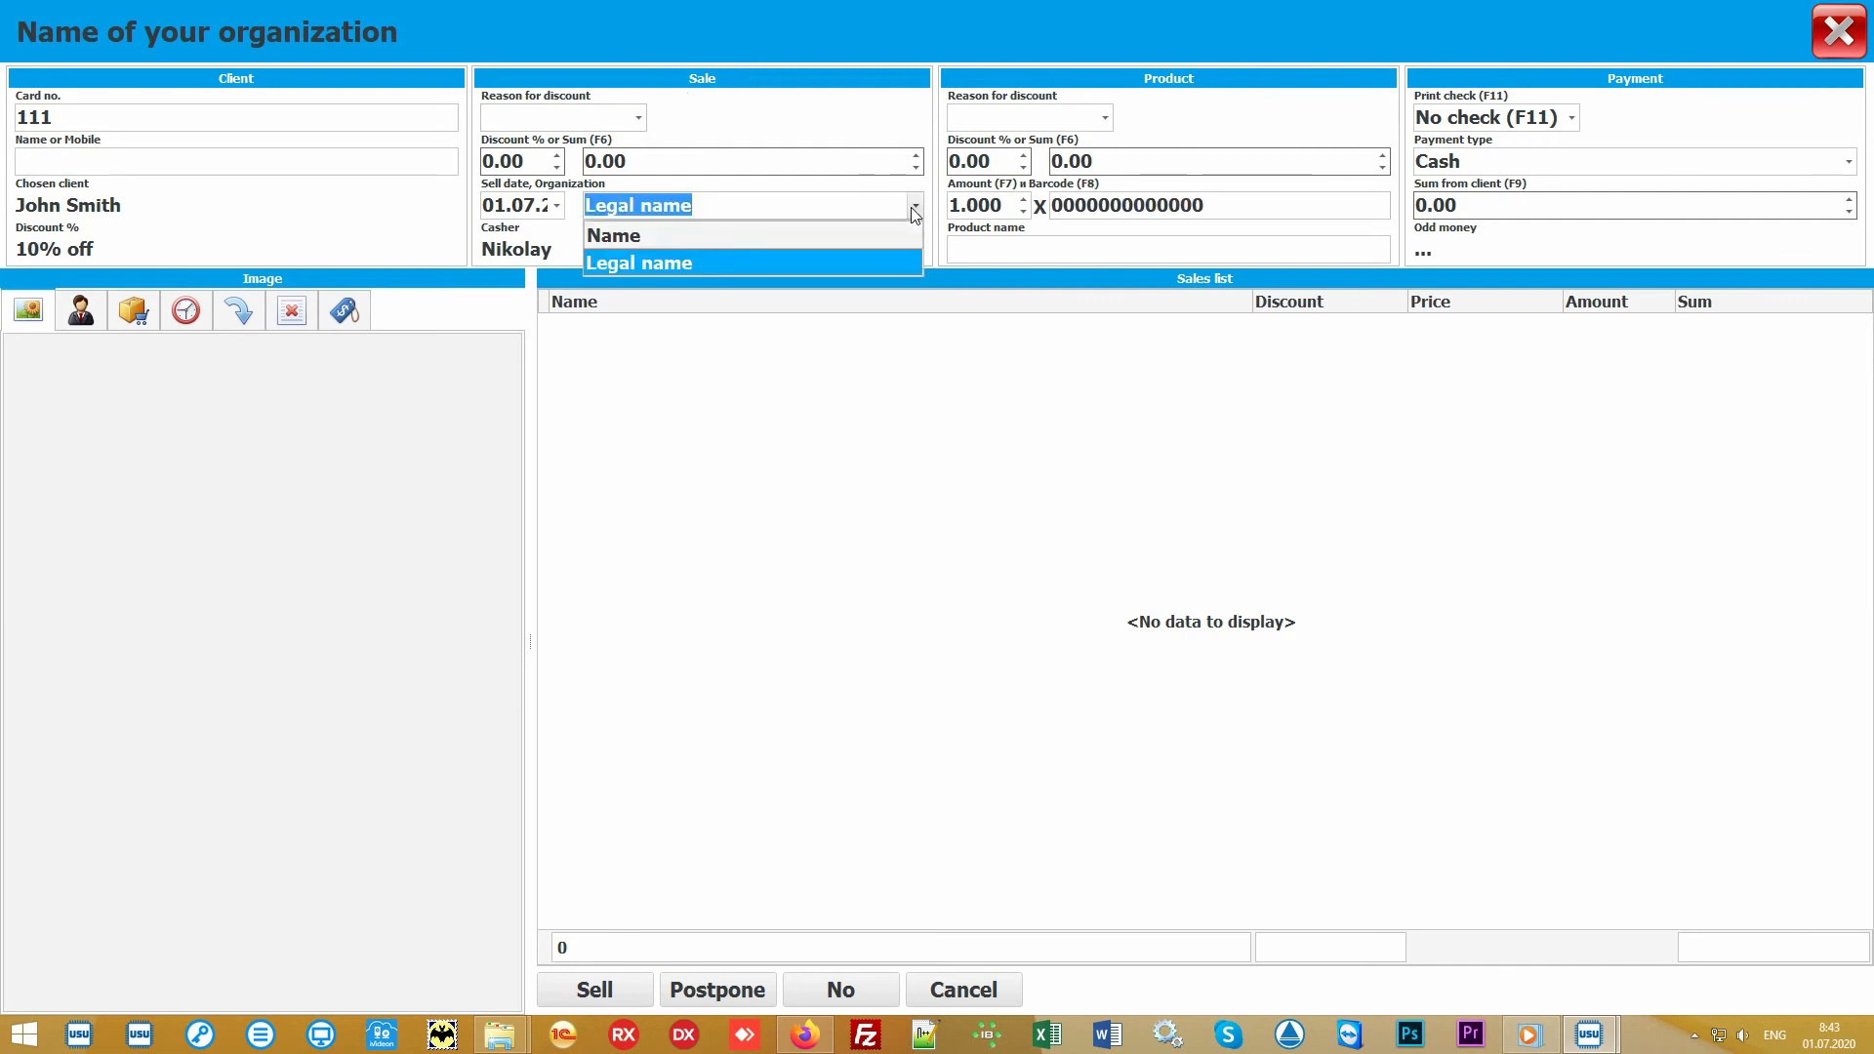
click(915, 209)
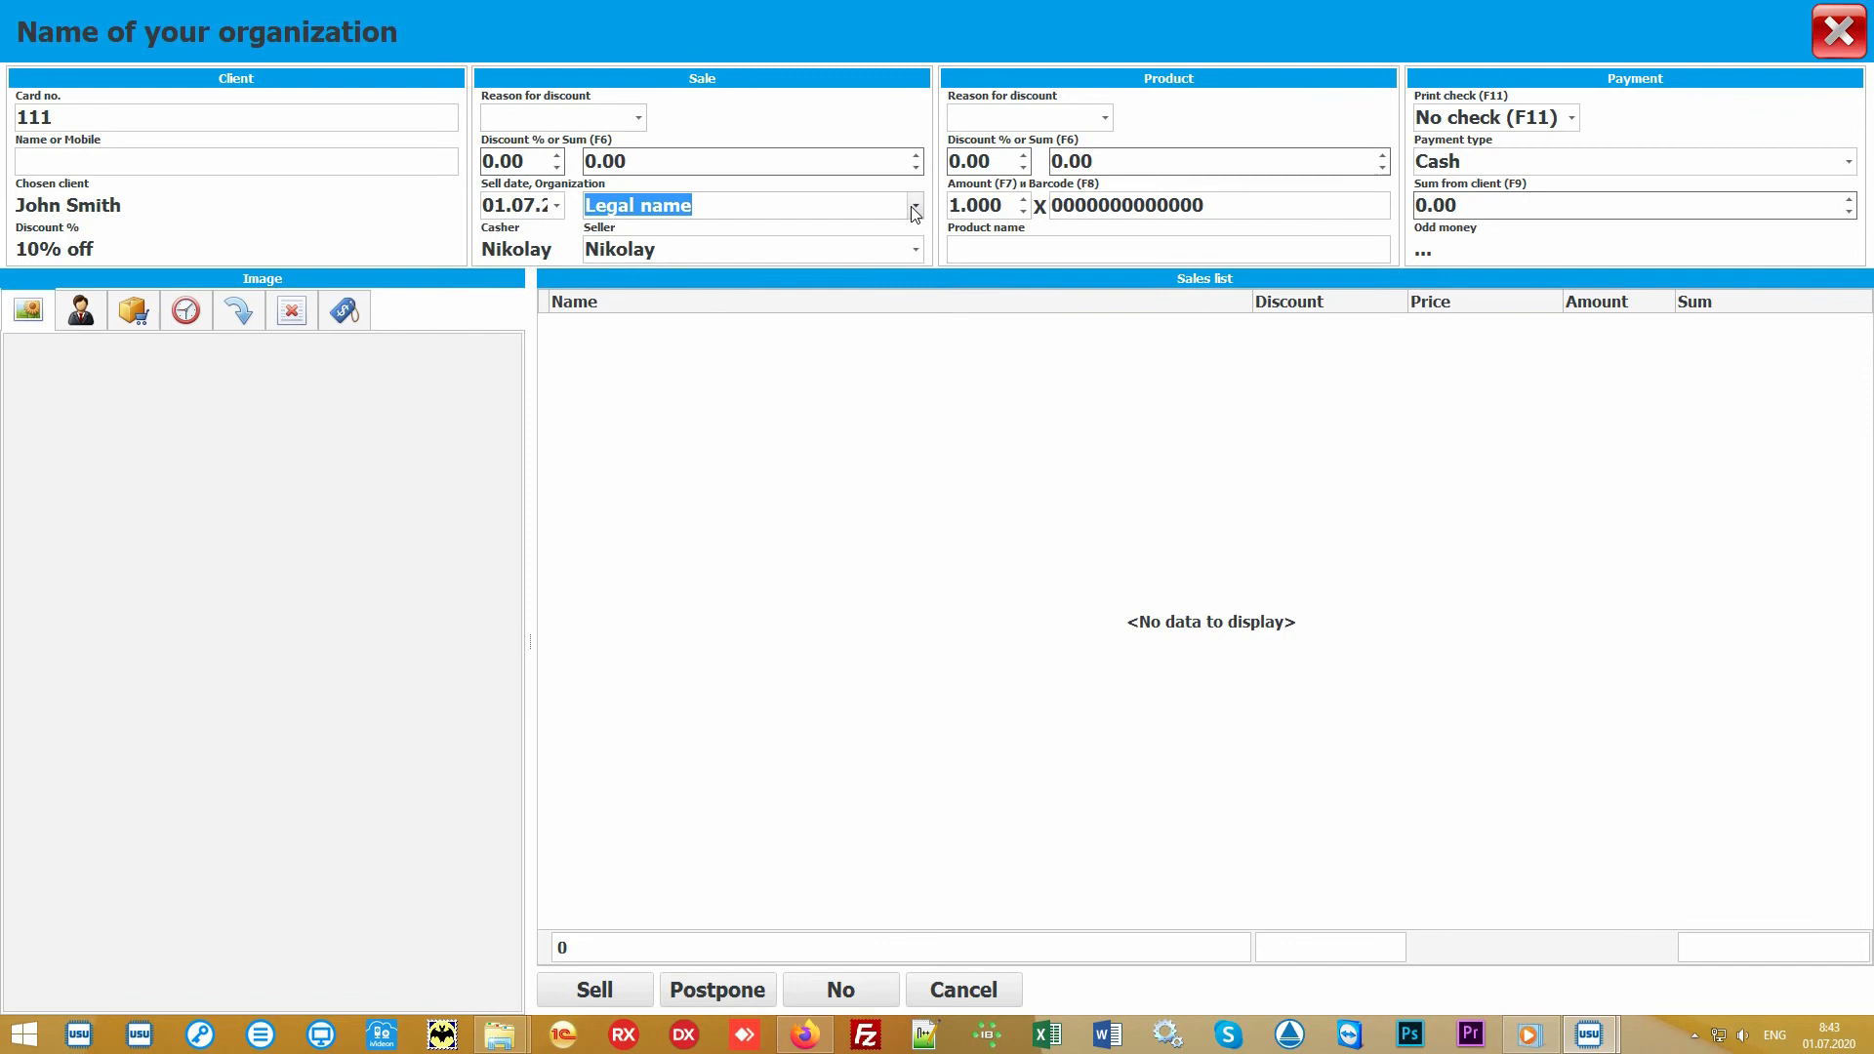
click(915, 250)
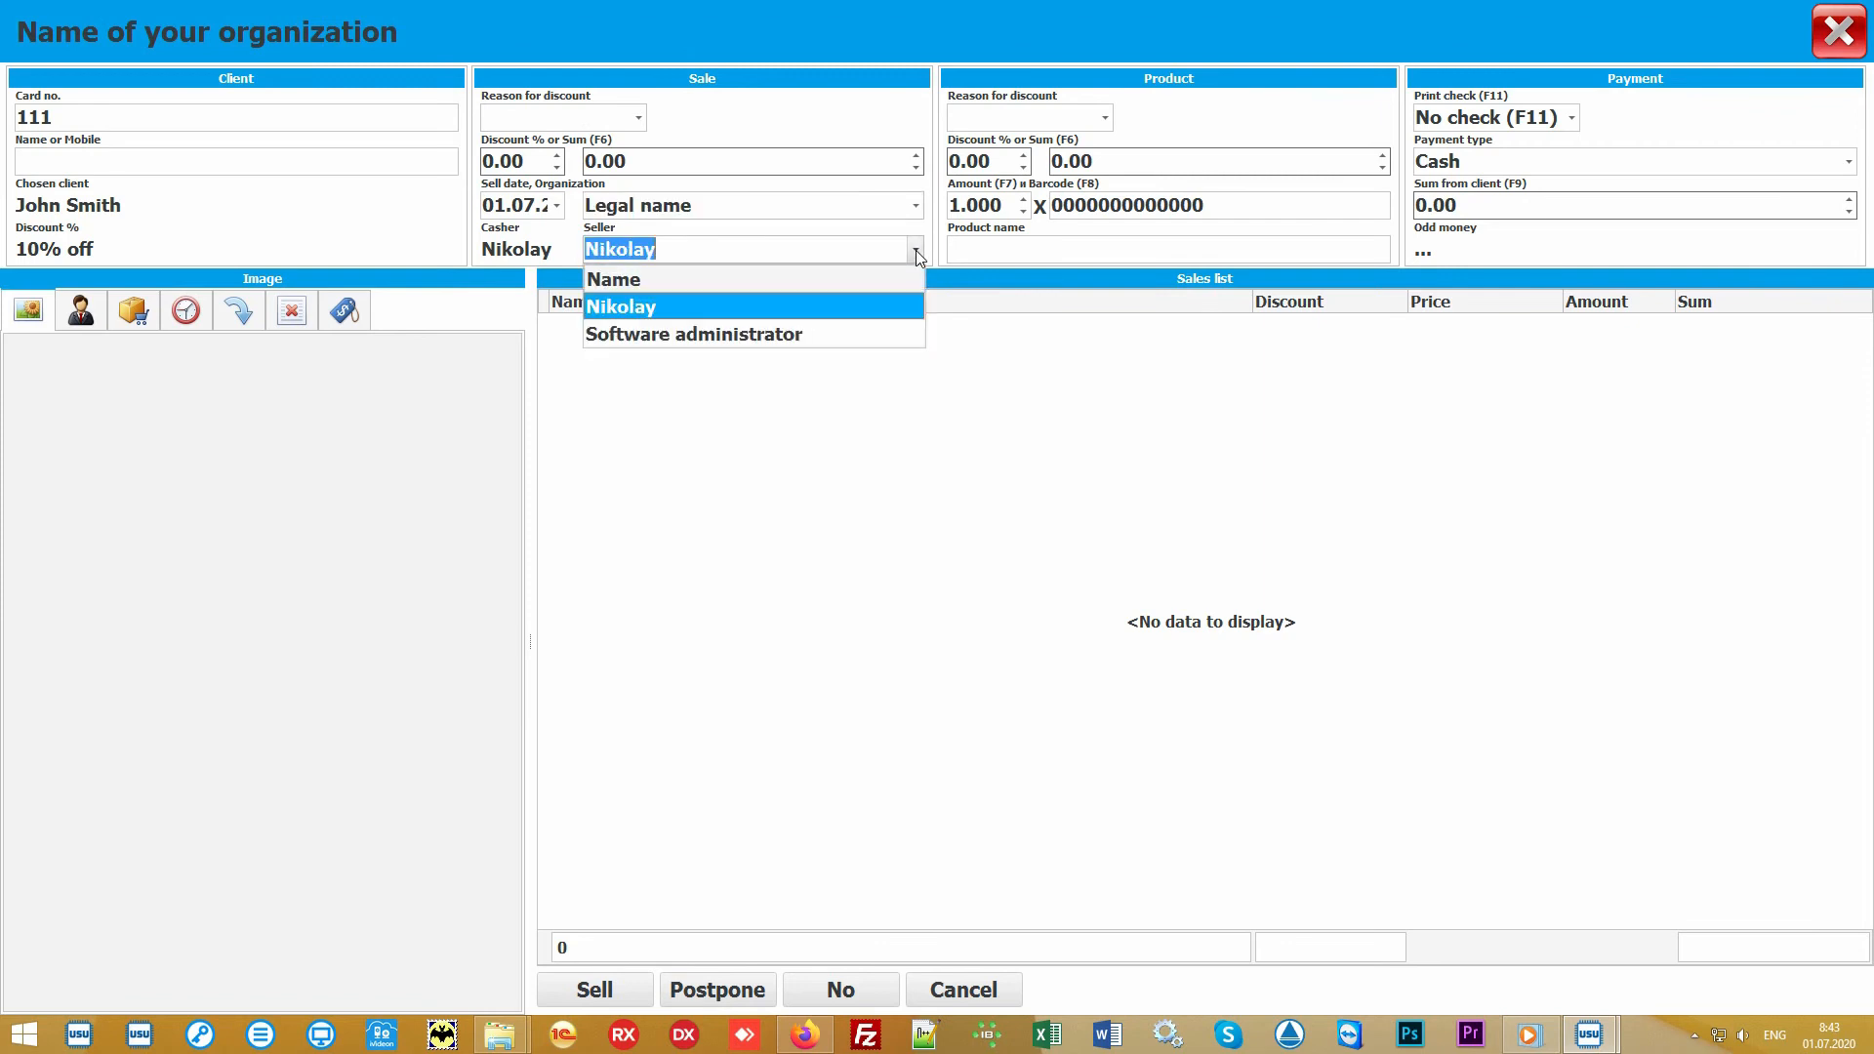
click(865, 307)
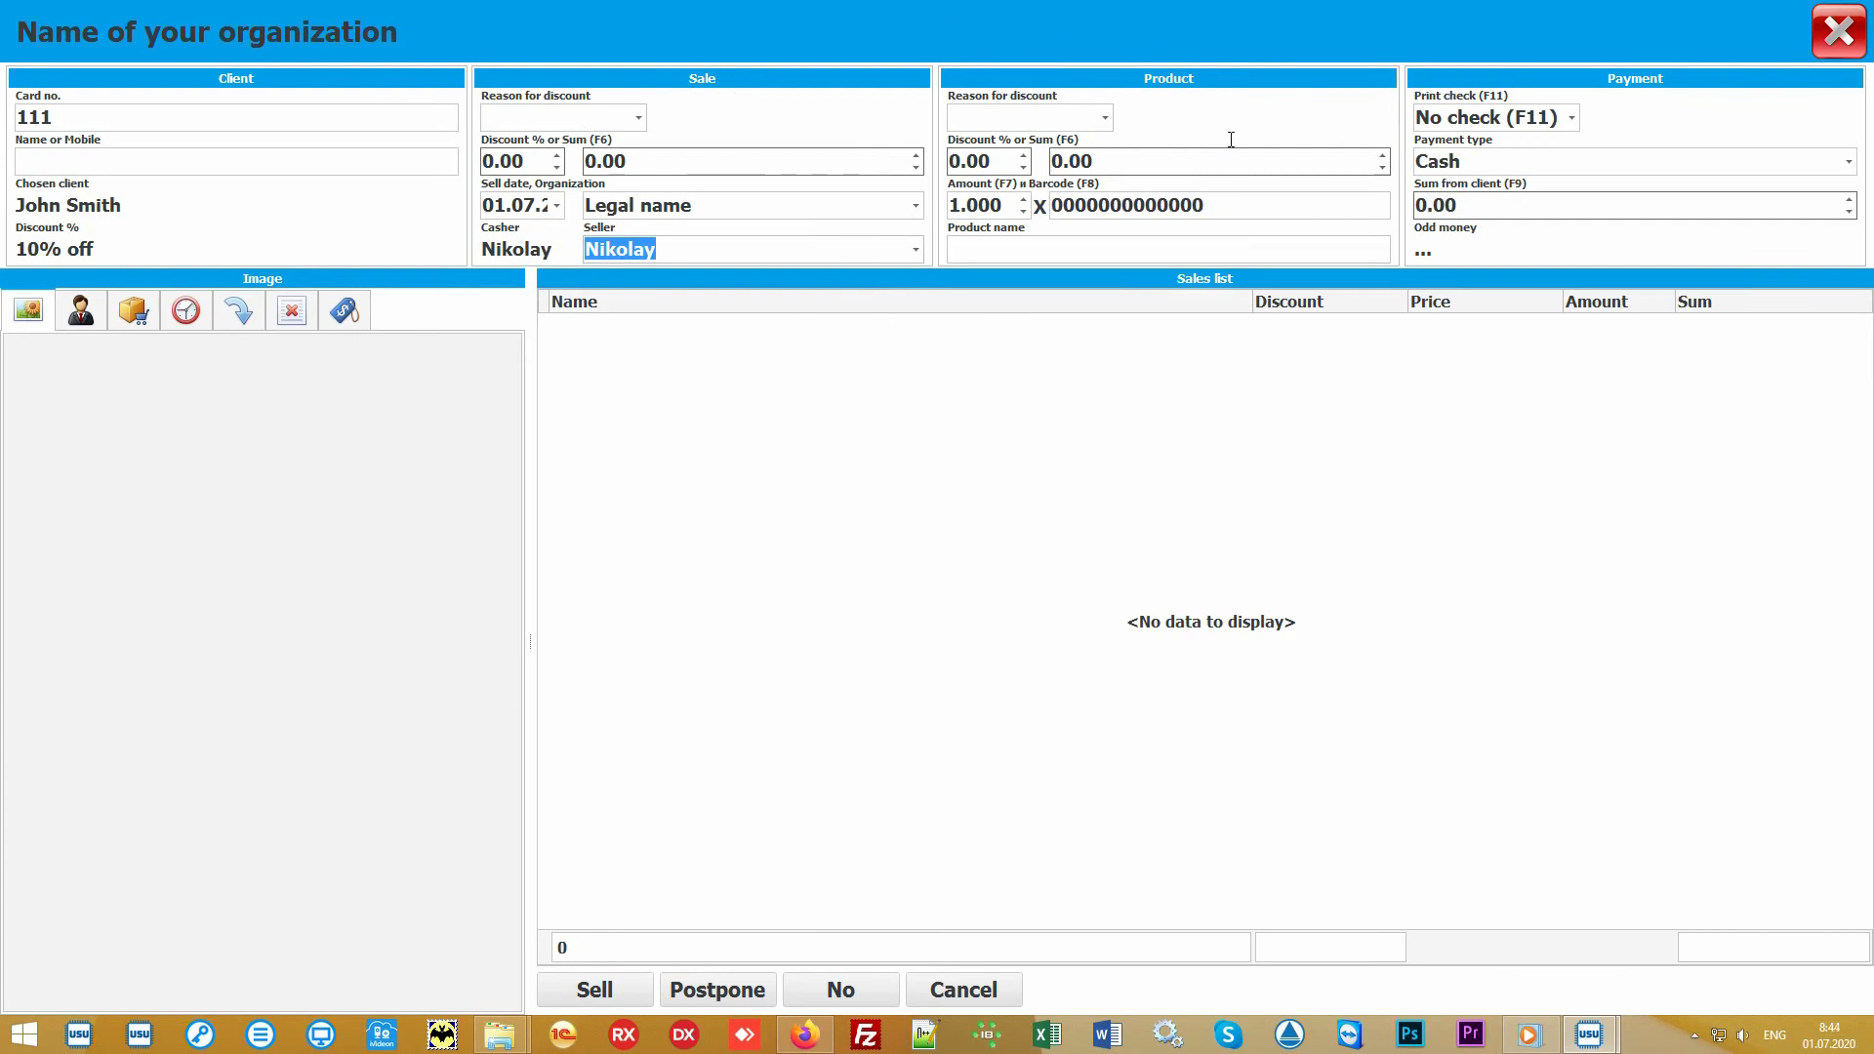
- Add one unit of the product with barcode 10027 to the sales list
click(1257, 203)
text(100)
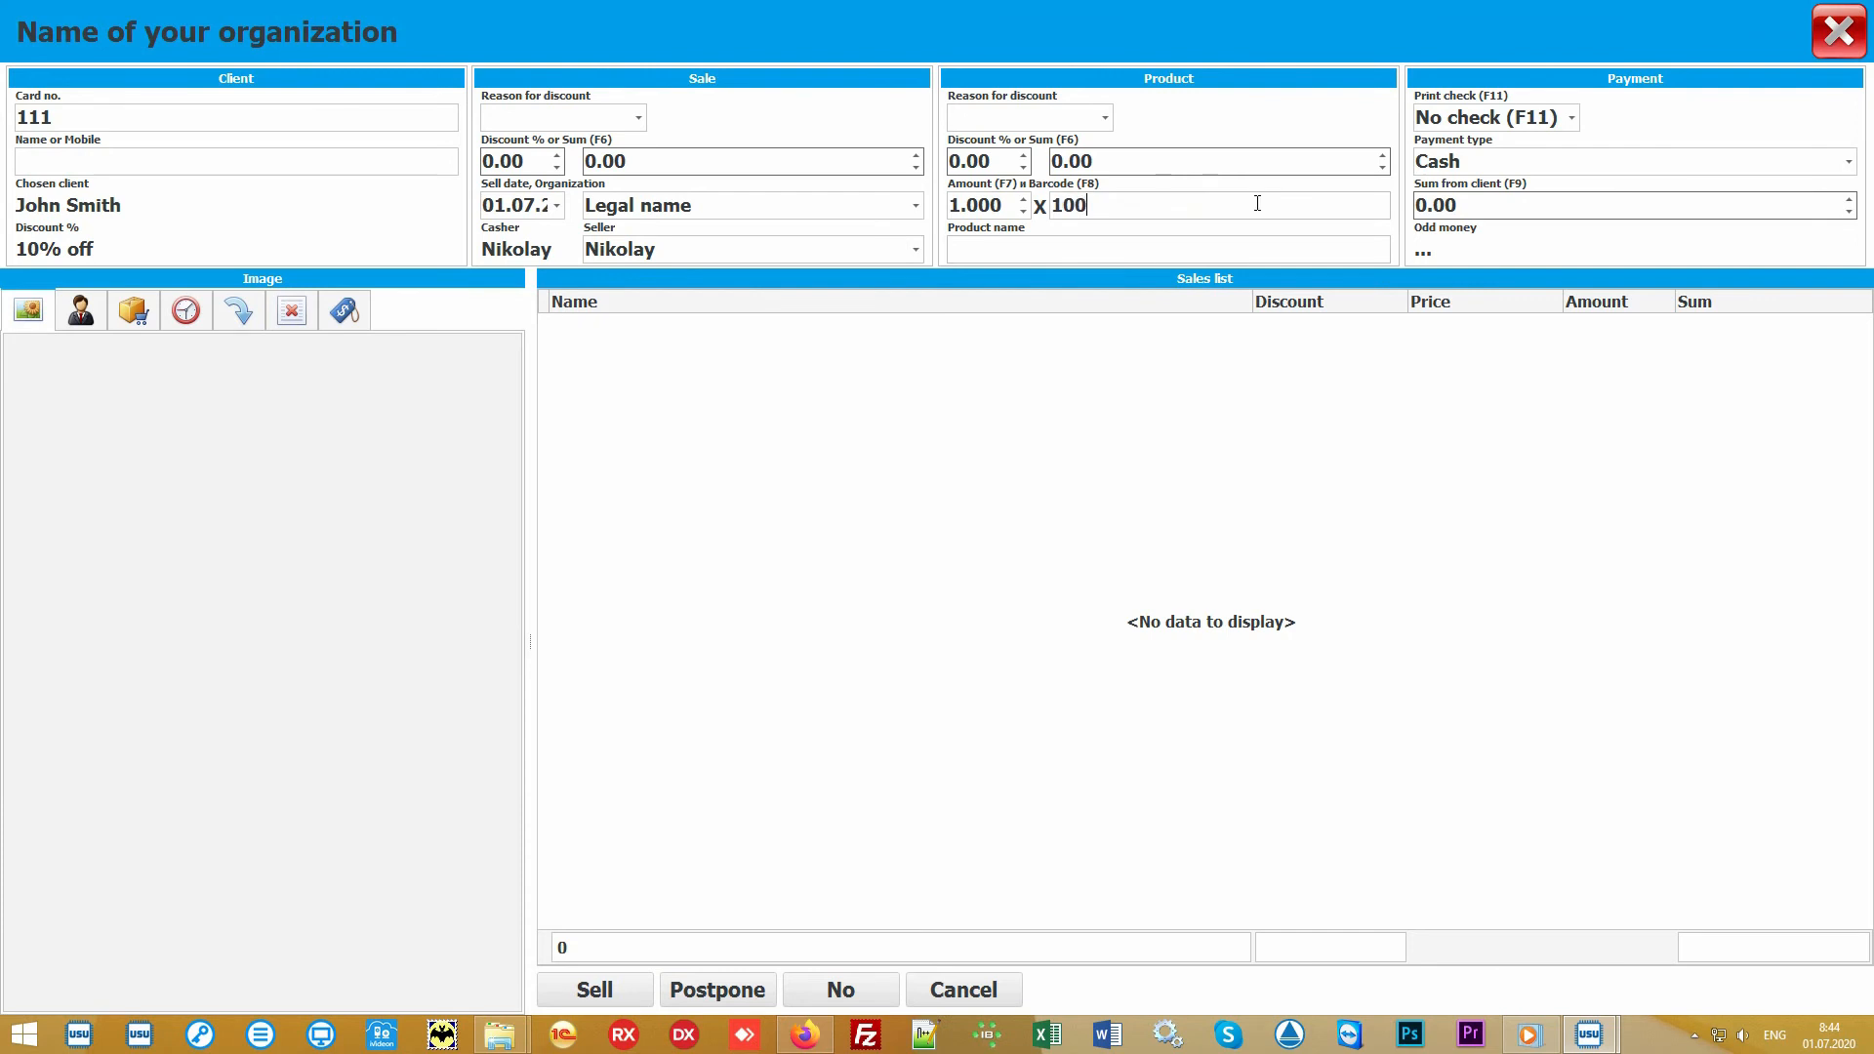
text(27)
key(Return)
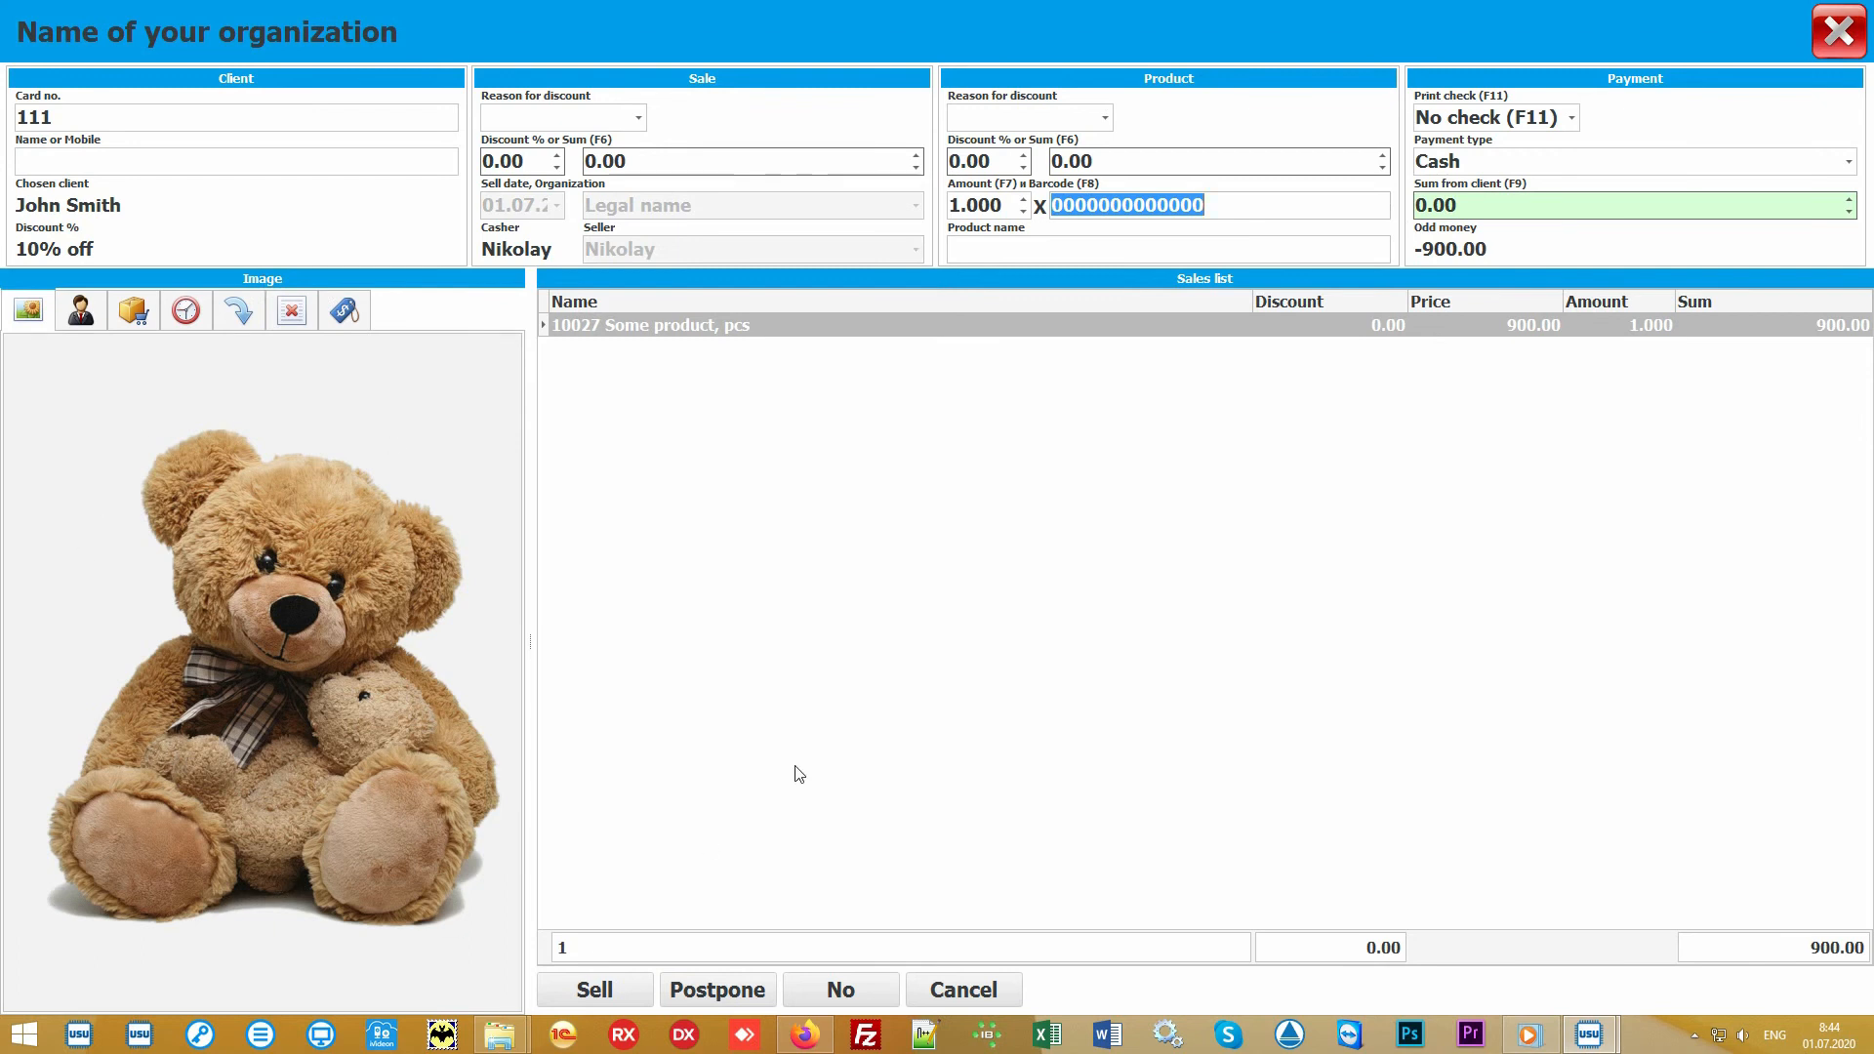
click(912, 633)
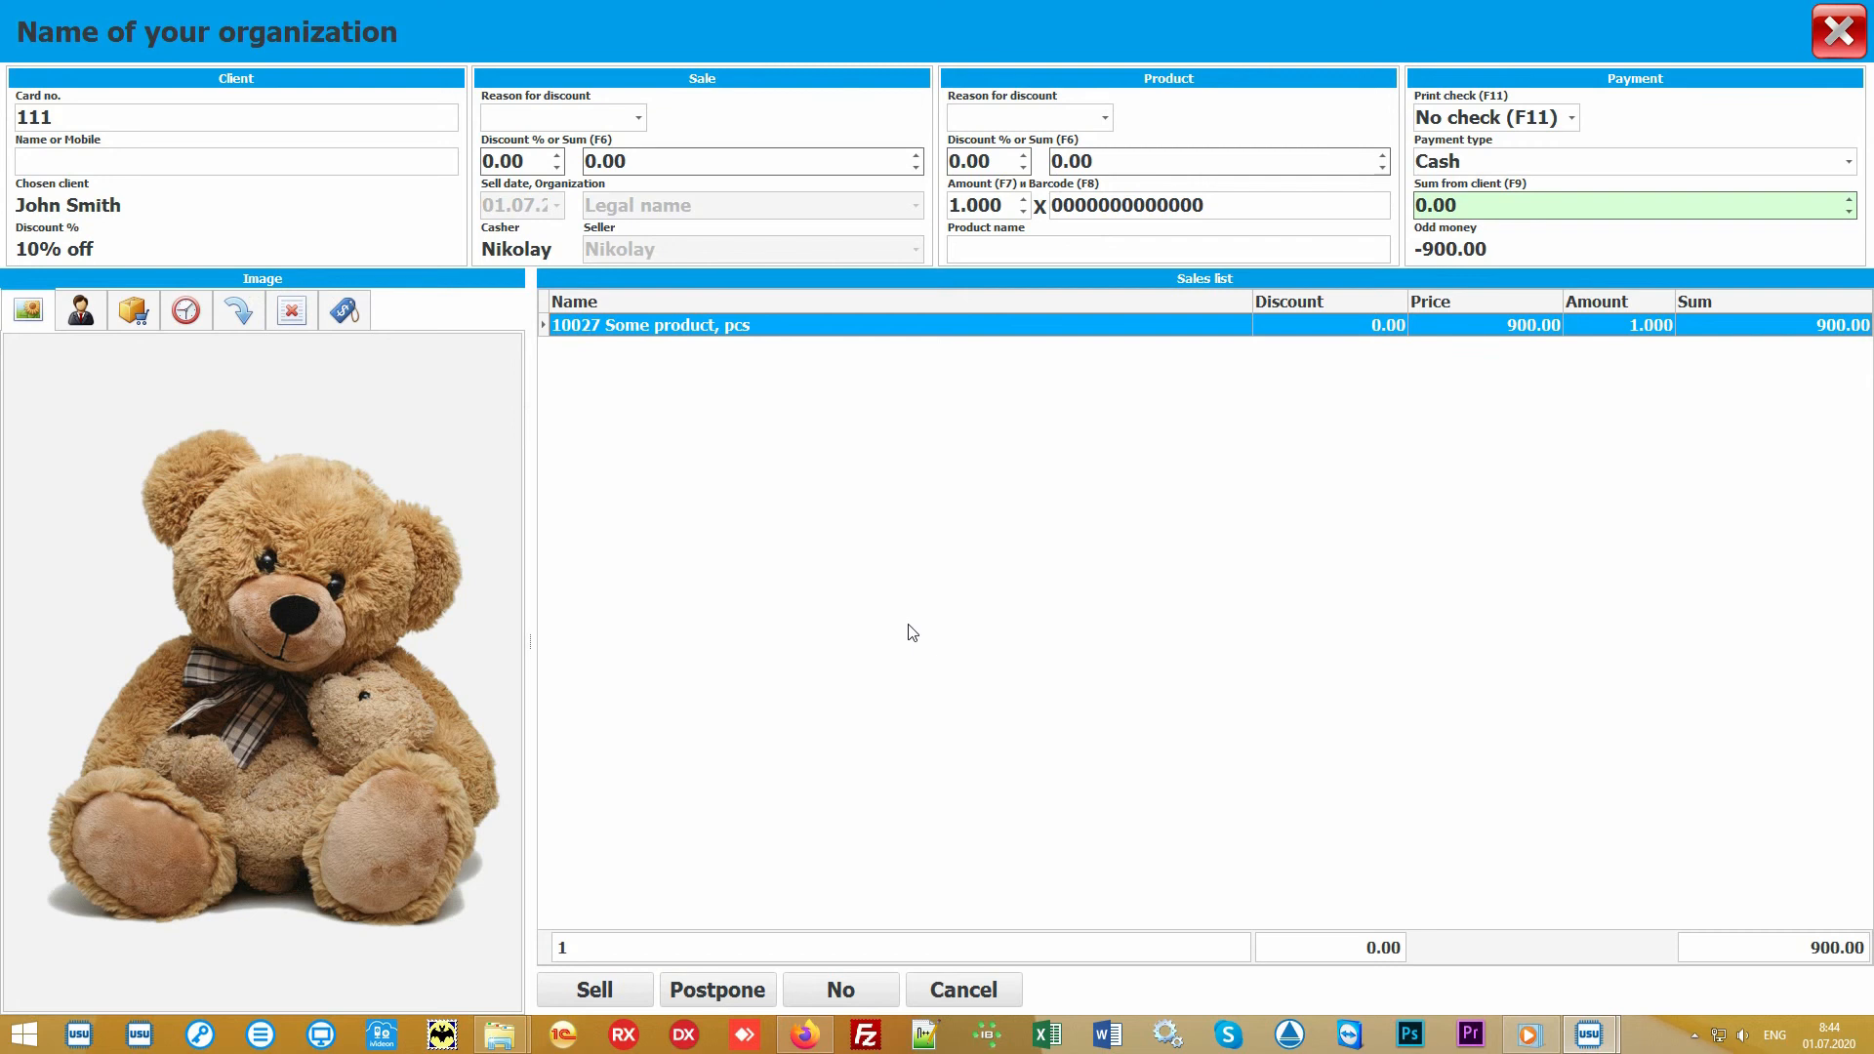
- Look at the Product name search and browse the product list of Main store in the sale window
click(1040, 245)
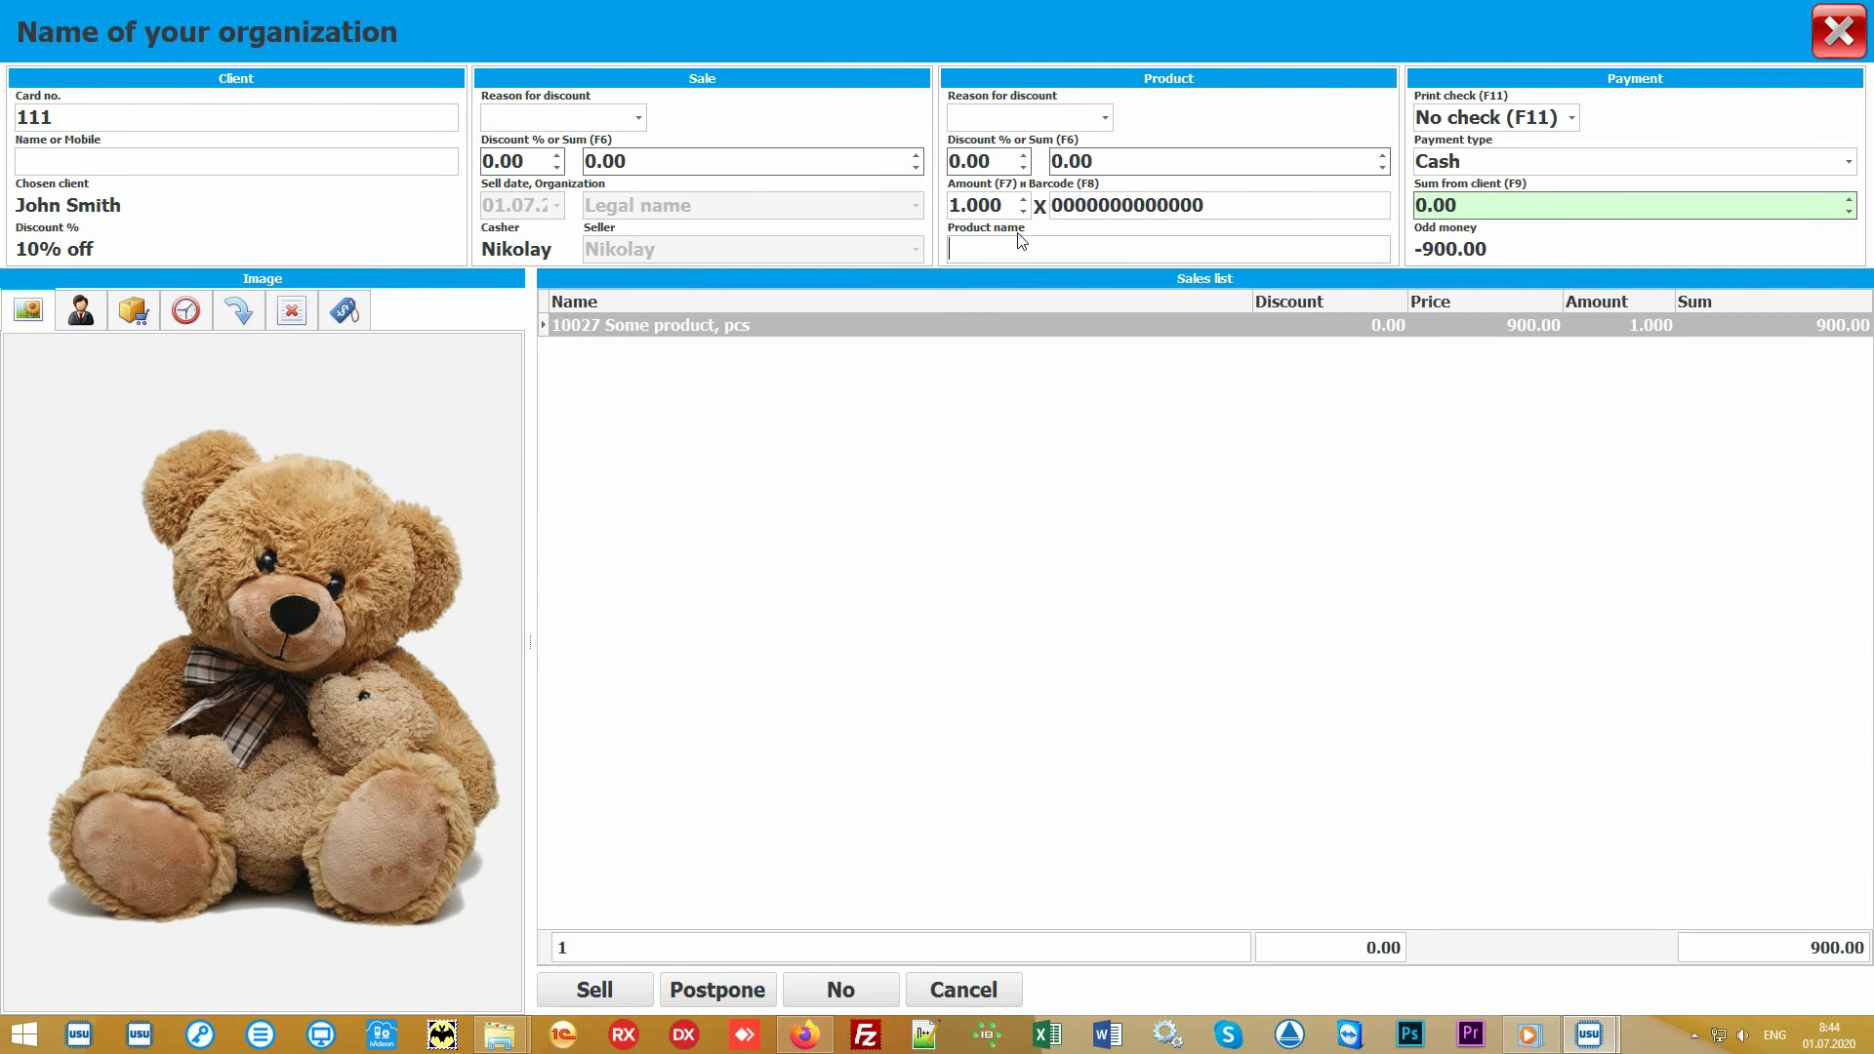
click(134, 312)
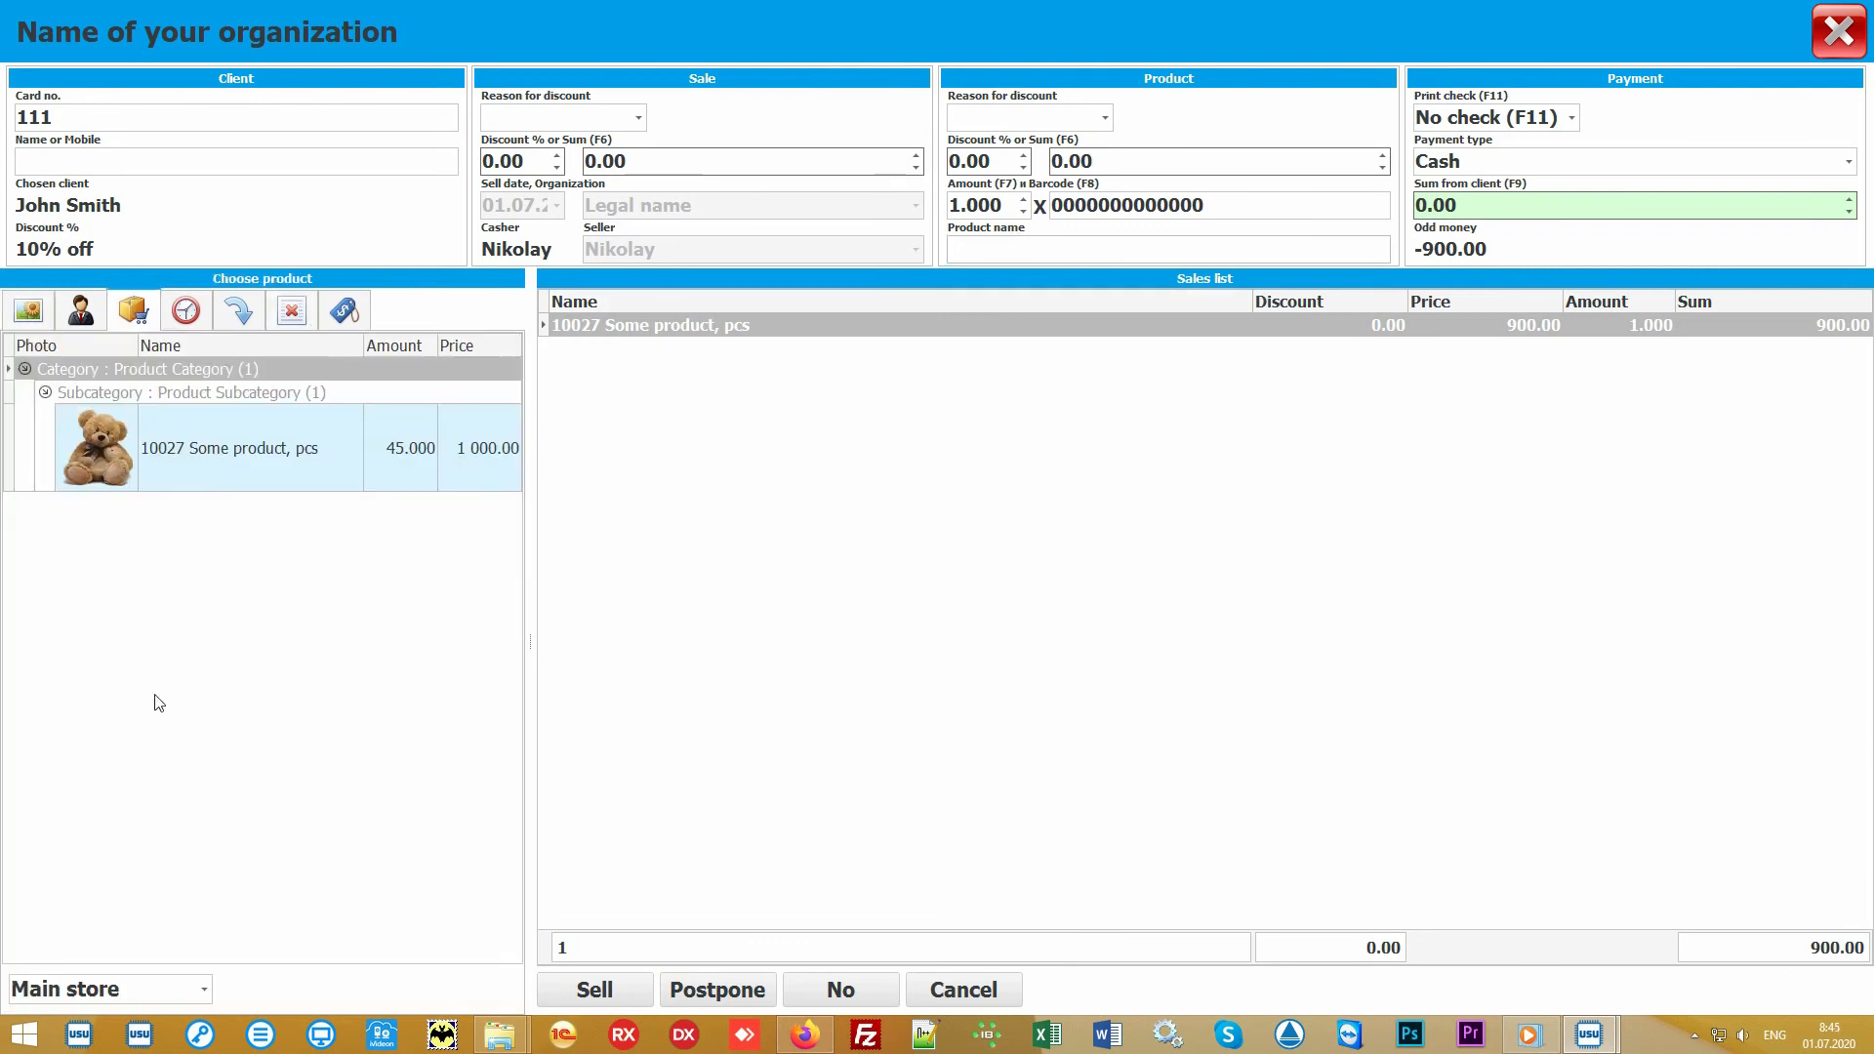
click(303, 644)
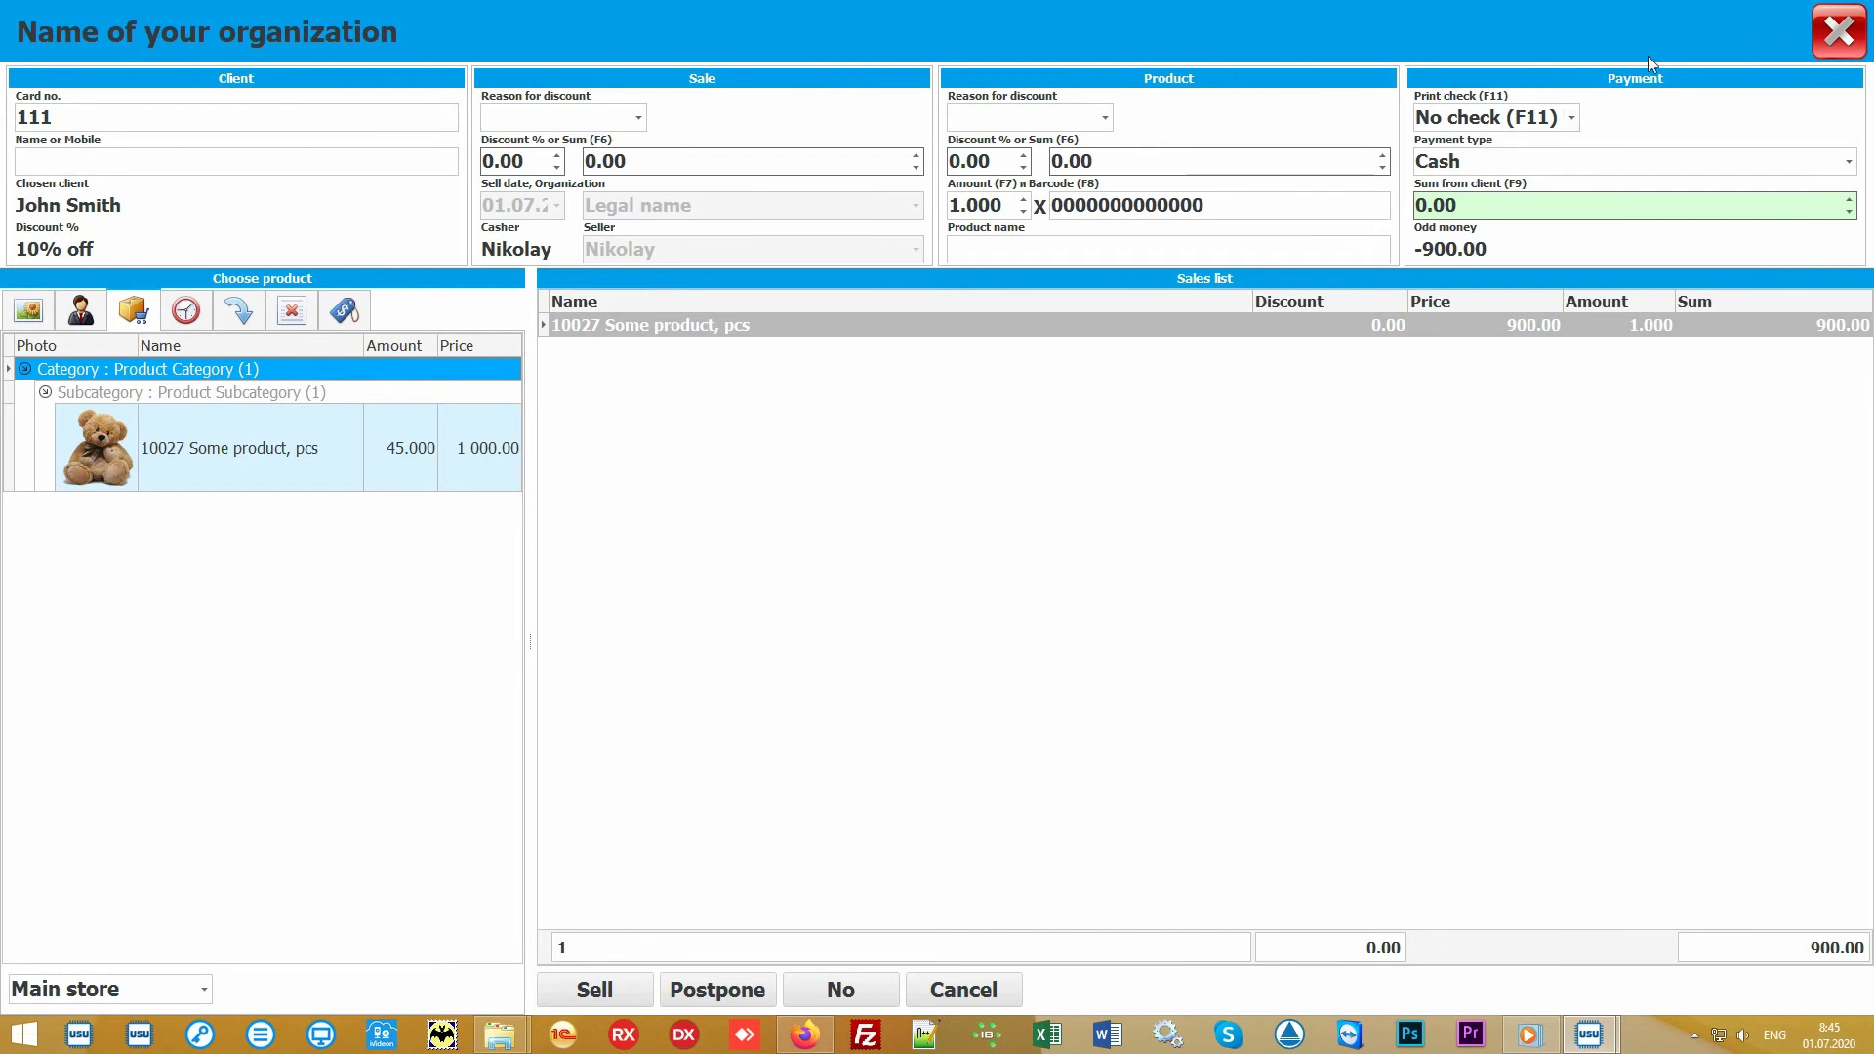
- Enter 1000 as the sum from client and review the payment type and print check options, keeping Cash and No check
click(1537, 207)
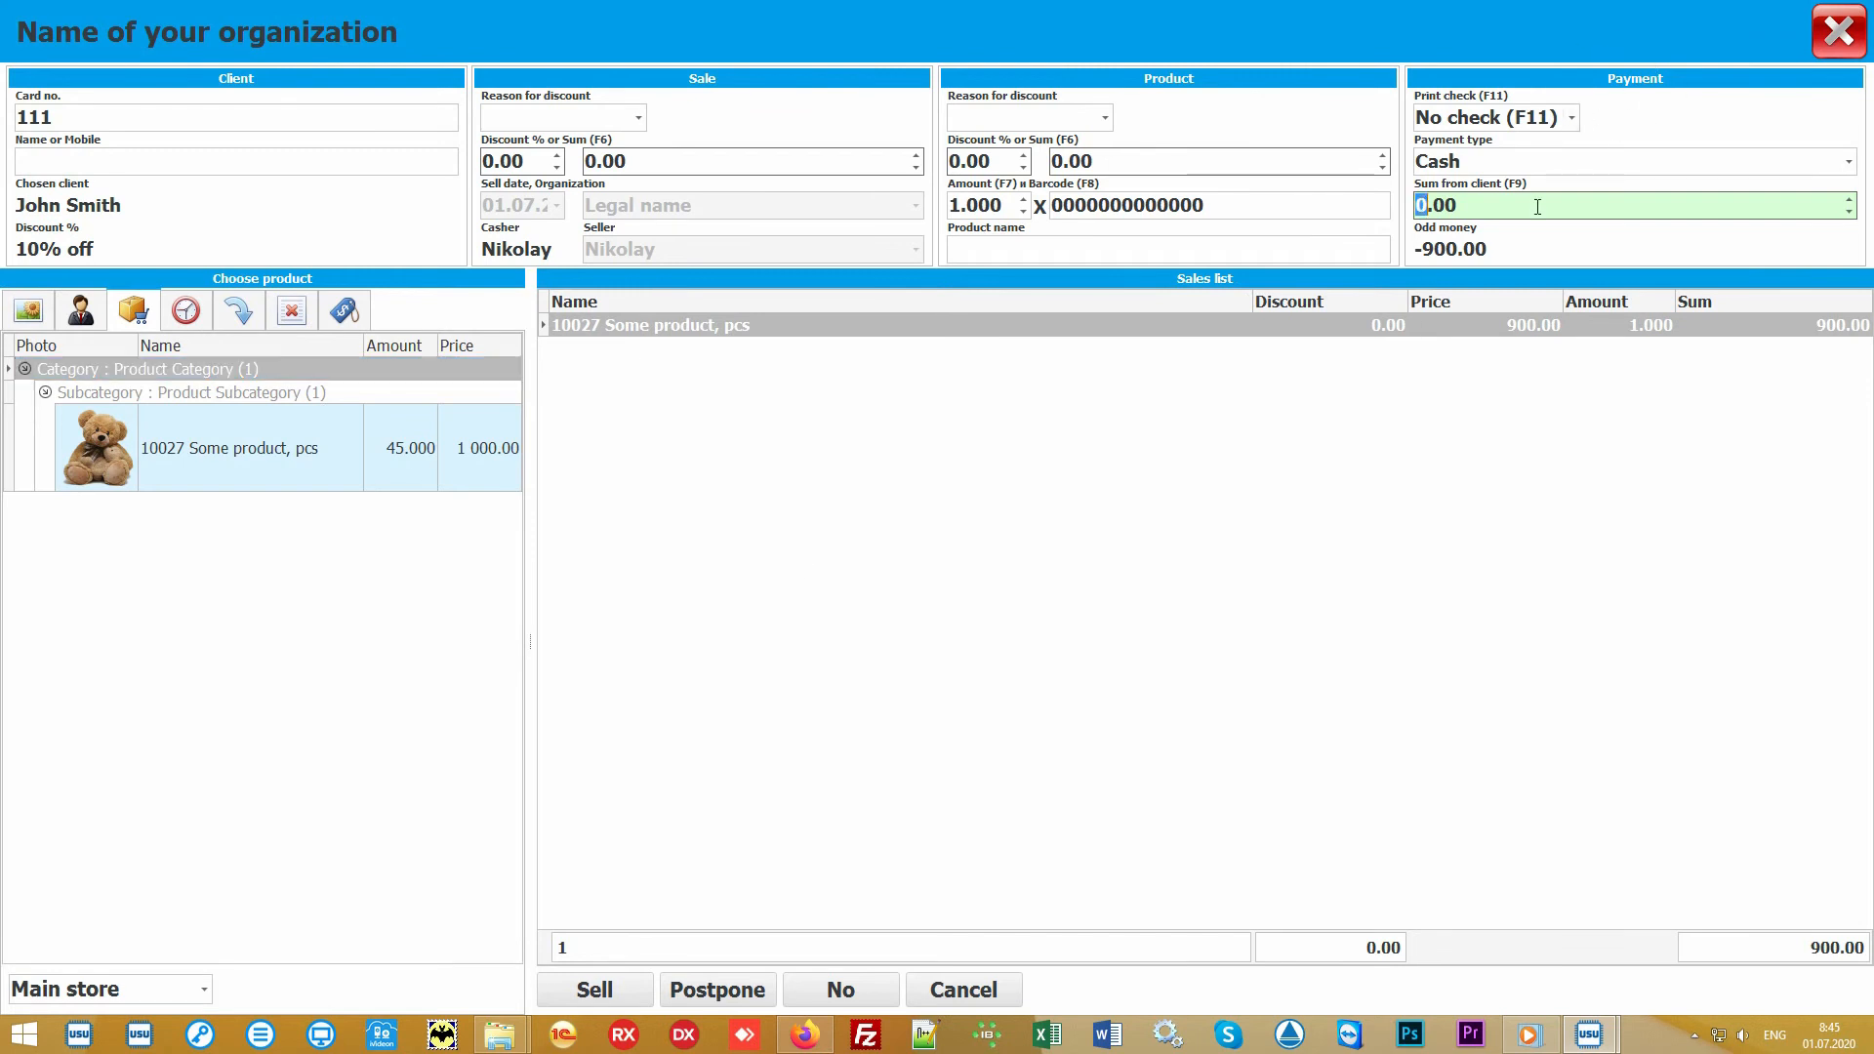
text(1000)
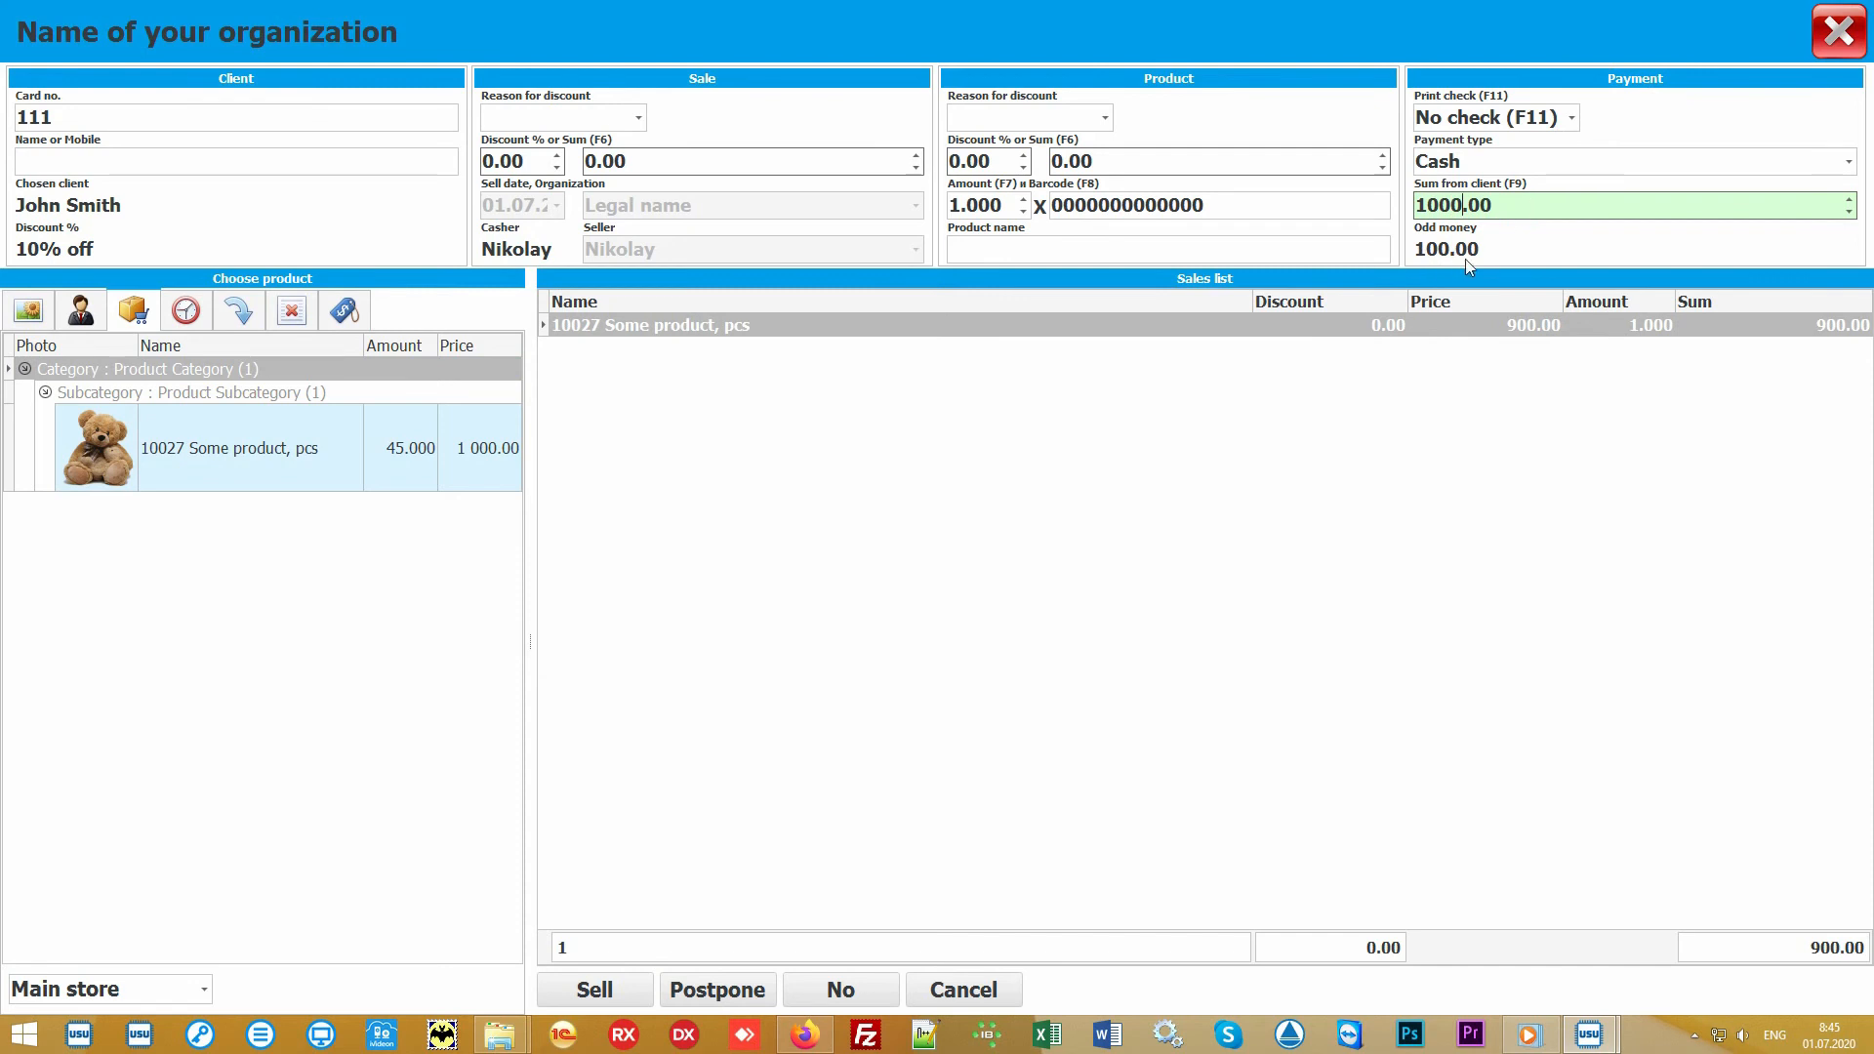
click(1849, 163)
click(1851, 164)
click(1574, 119)
click(1575, 119)
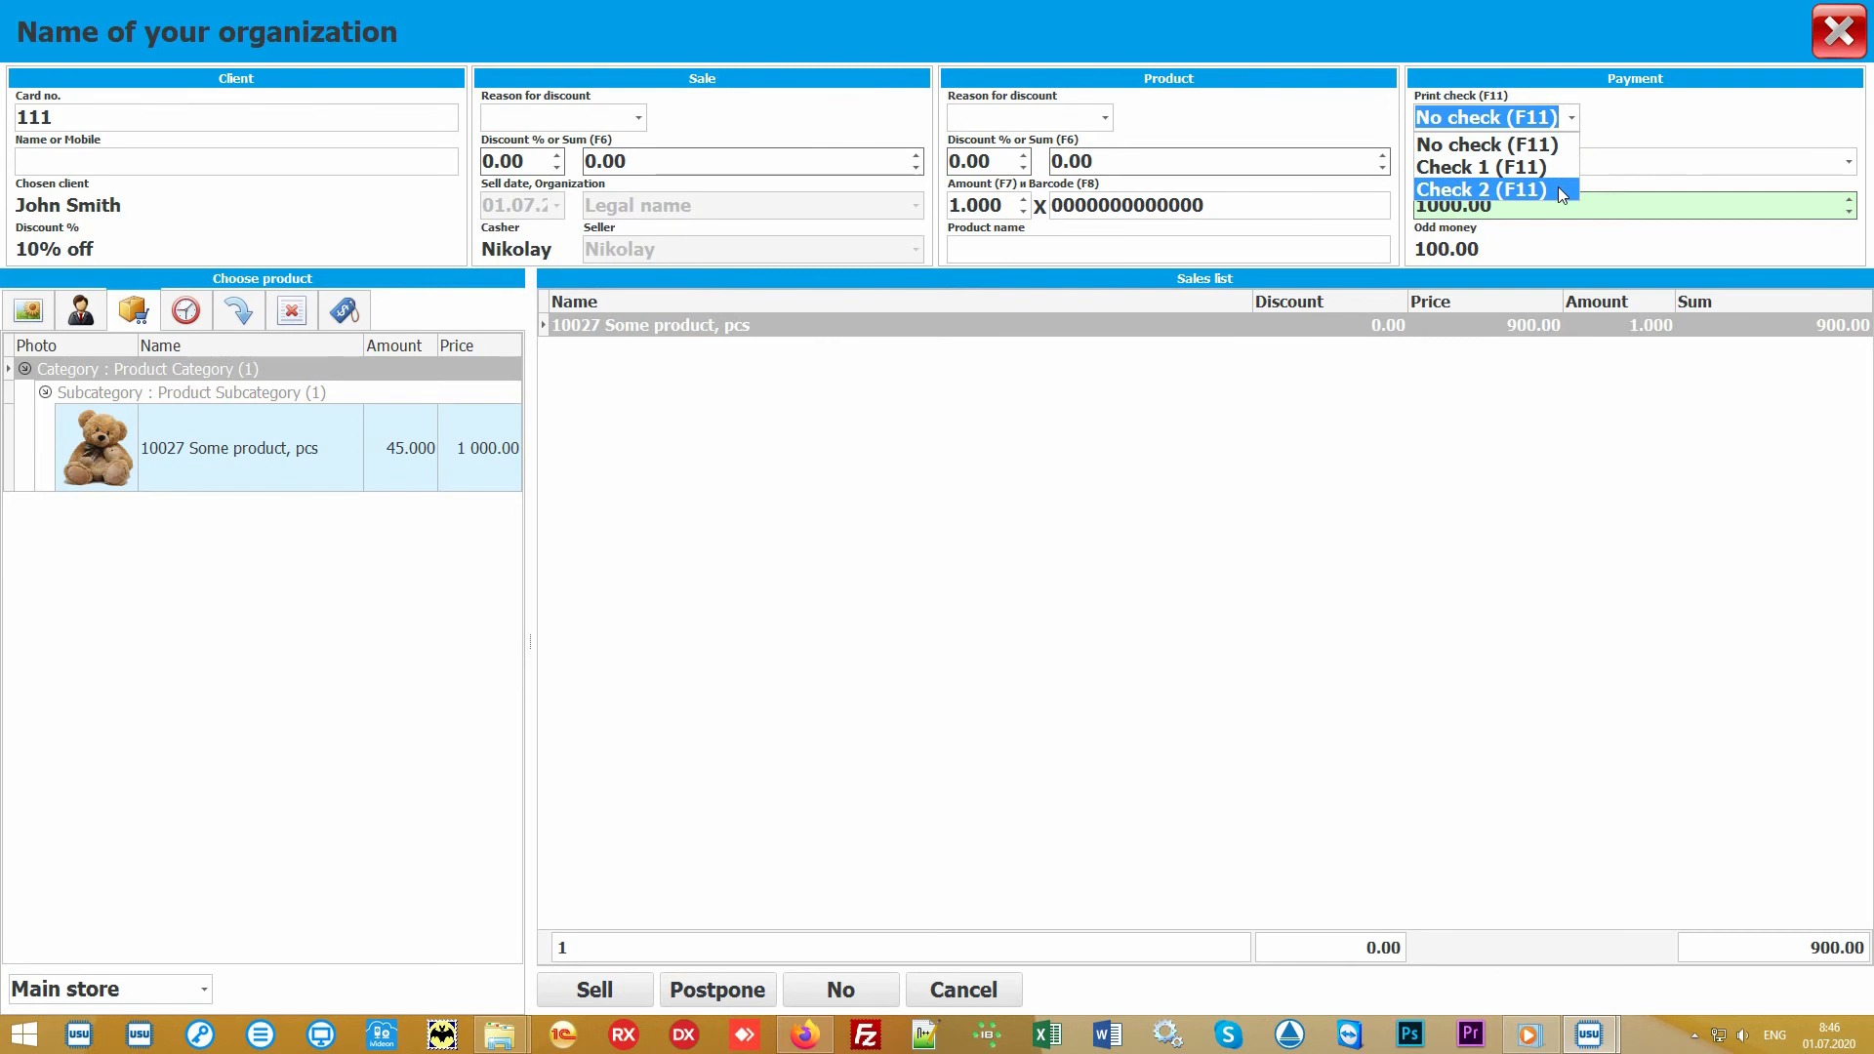
click(1575, 118)
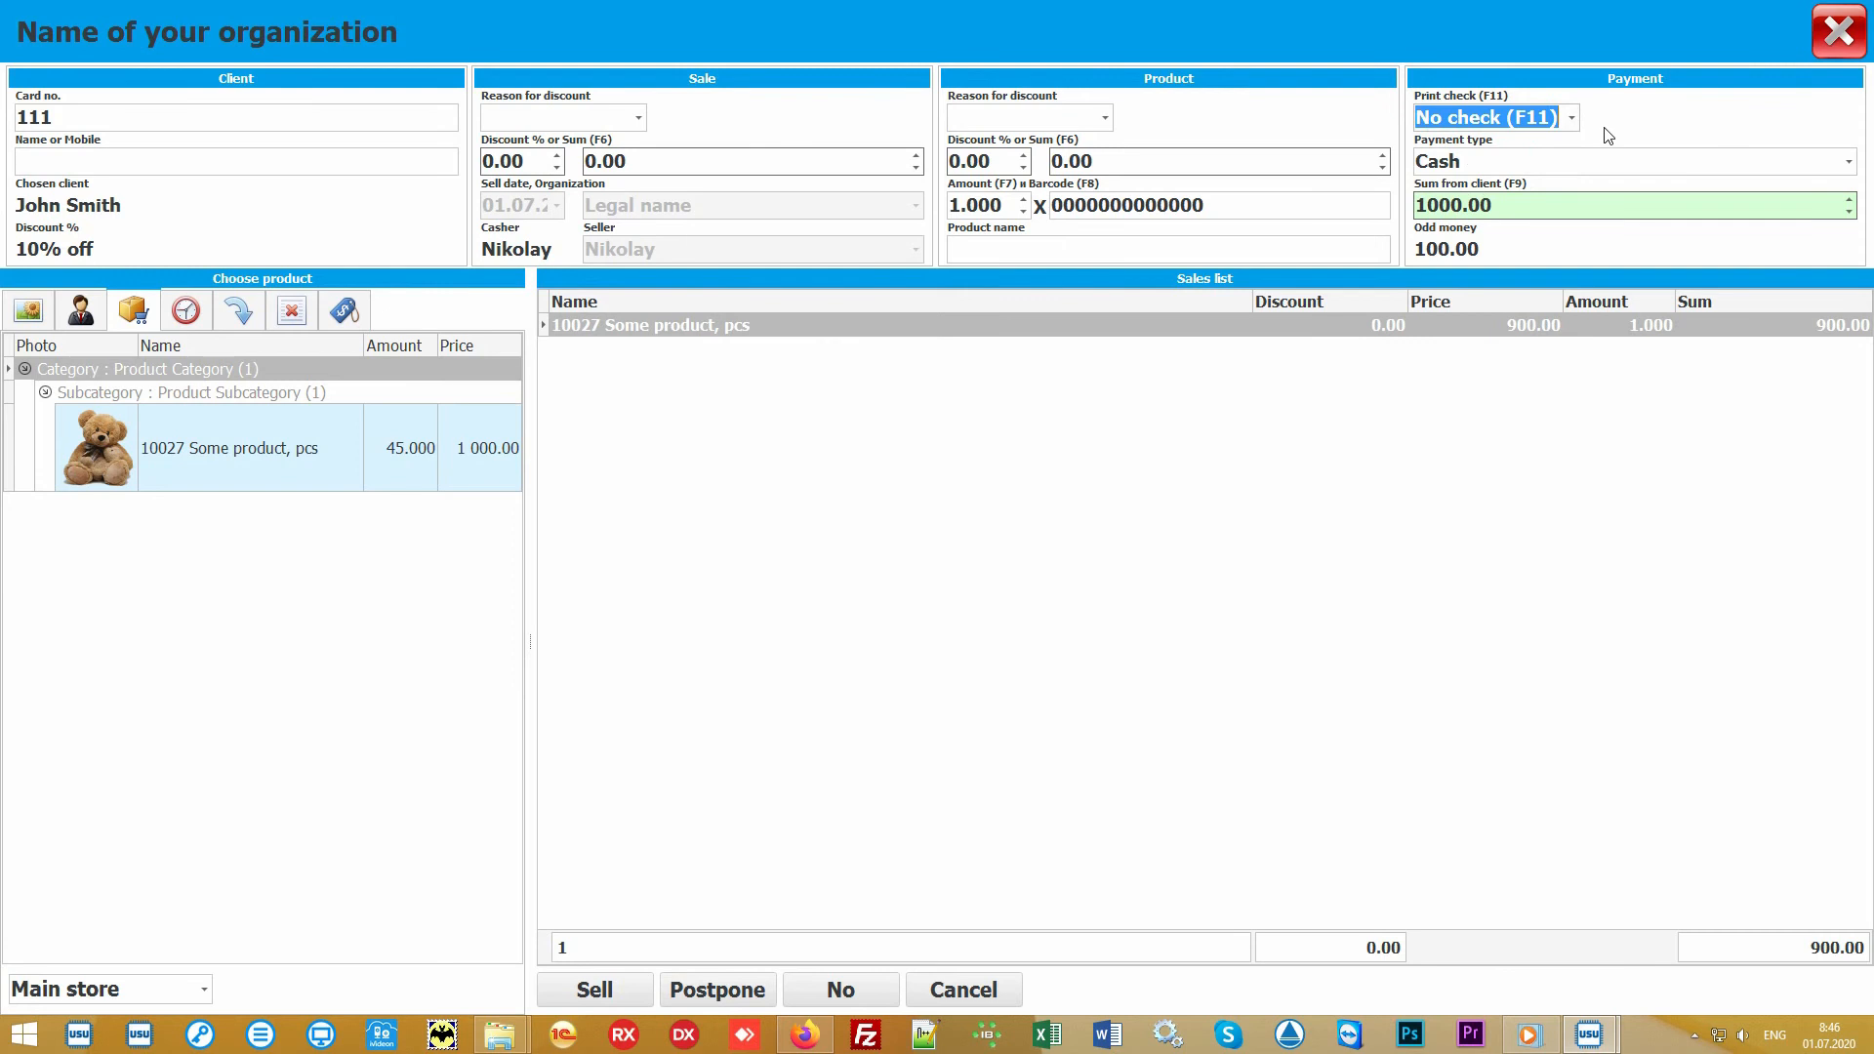
click(939, 563)
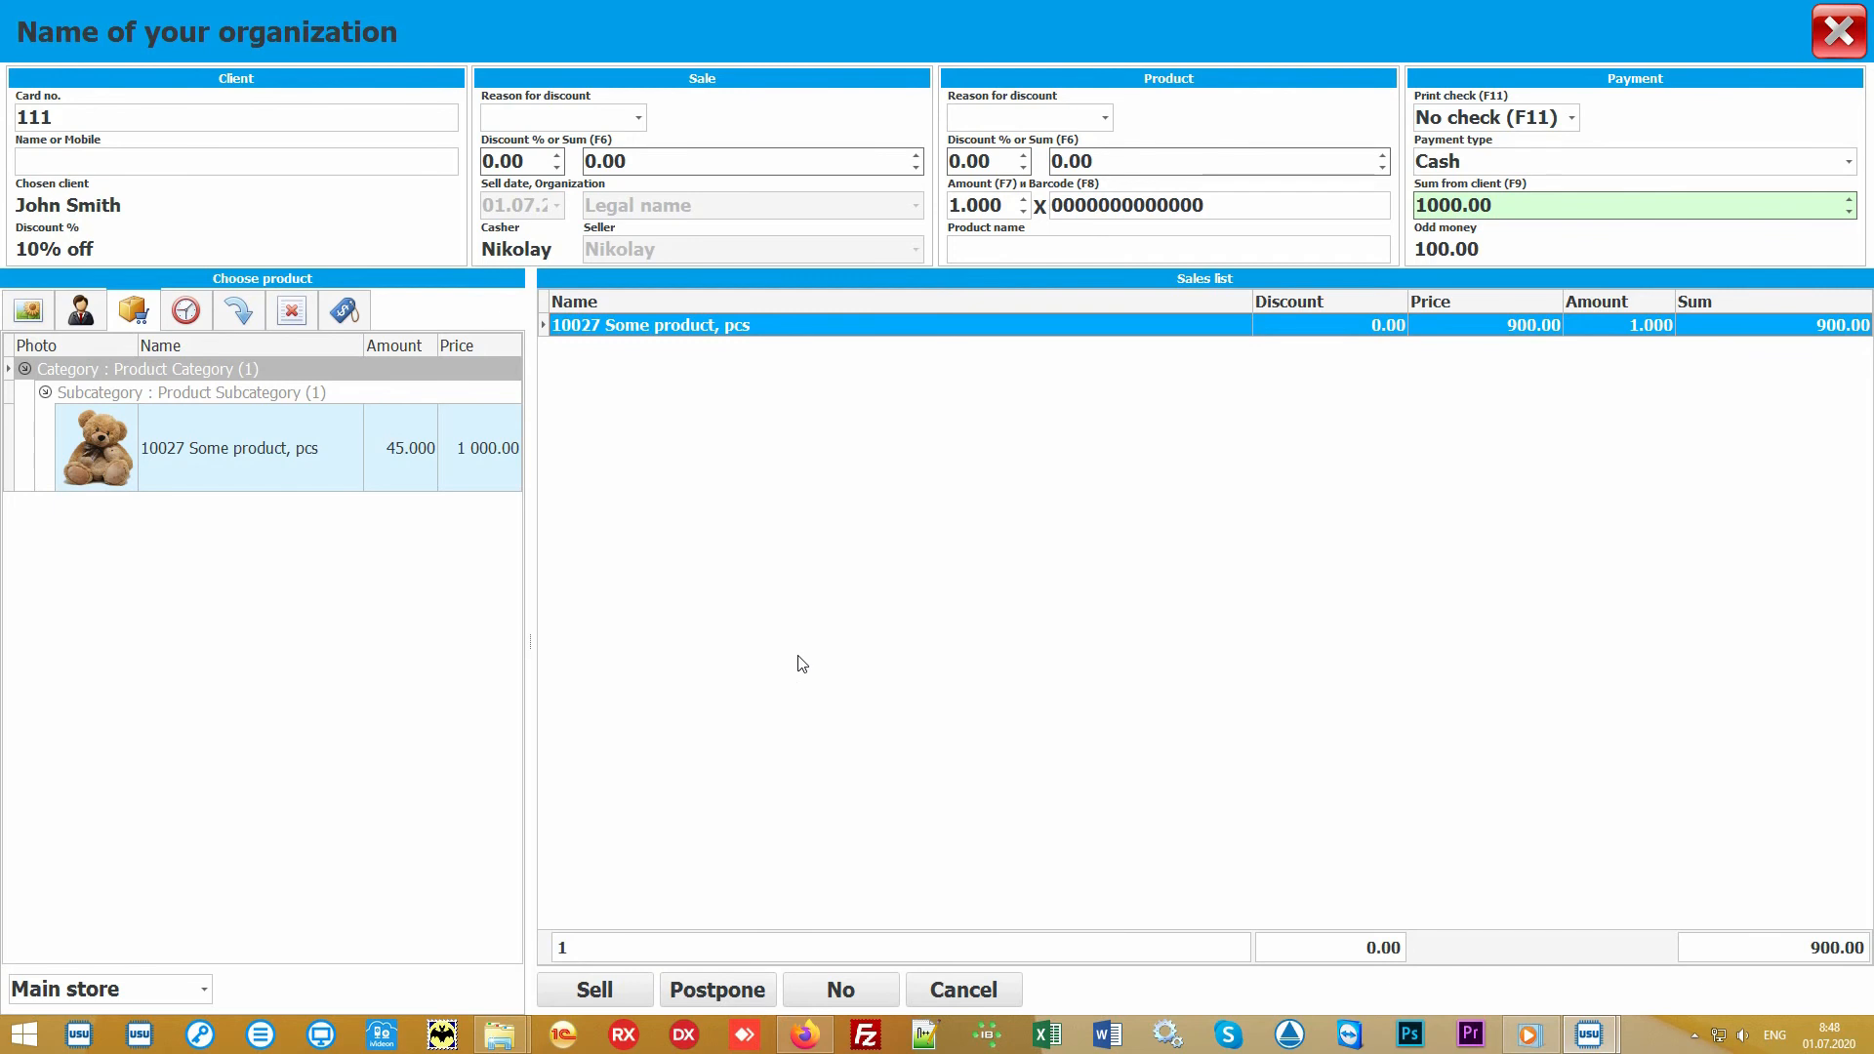
- Complete the sale and close the sale window
click(599, 989)
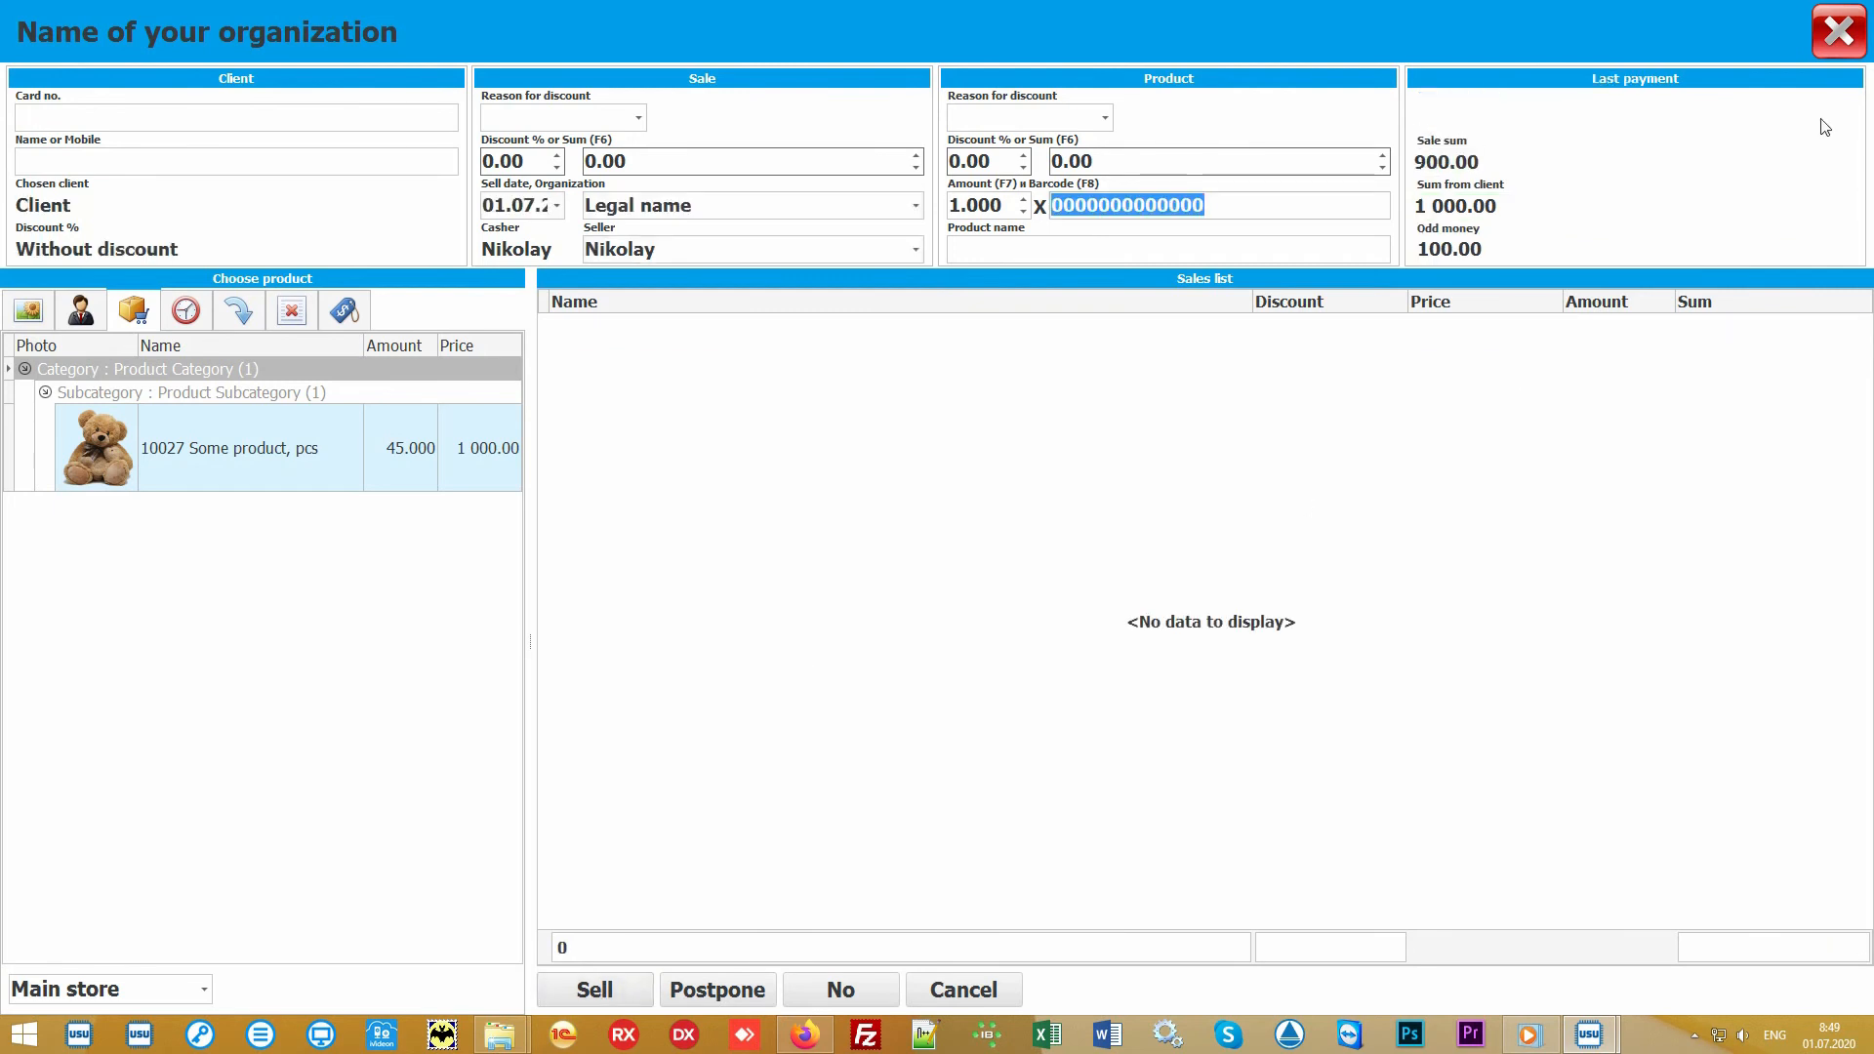
click(1839, 33)
- Generate the Check report for the new sale, view the receipt, and close the report
click(683, 190)
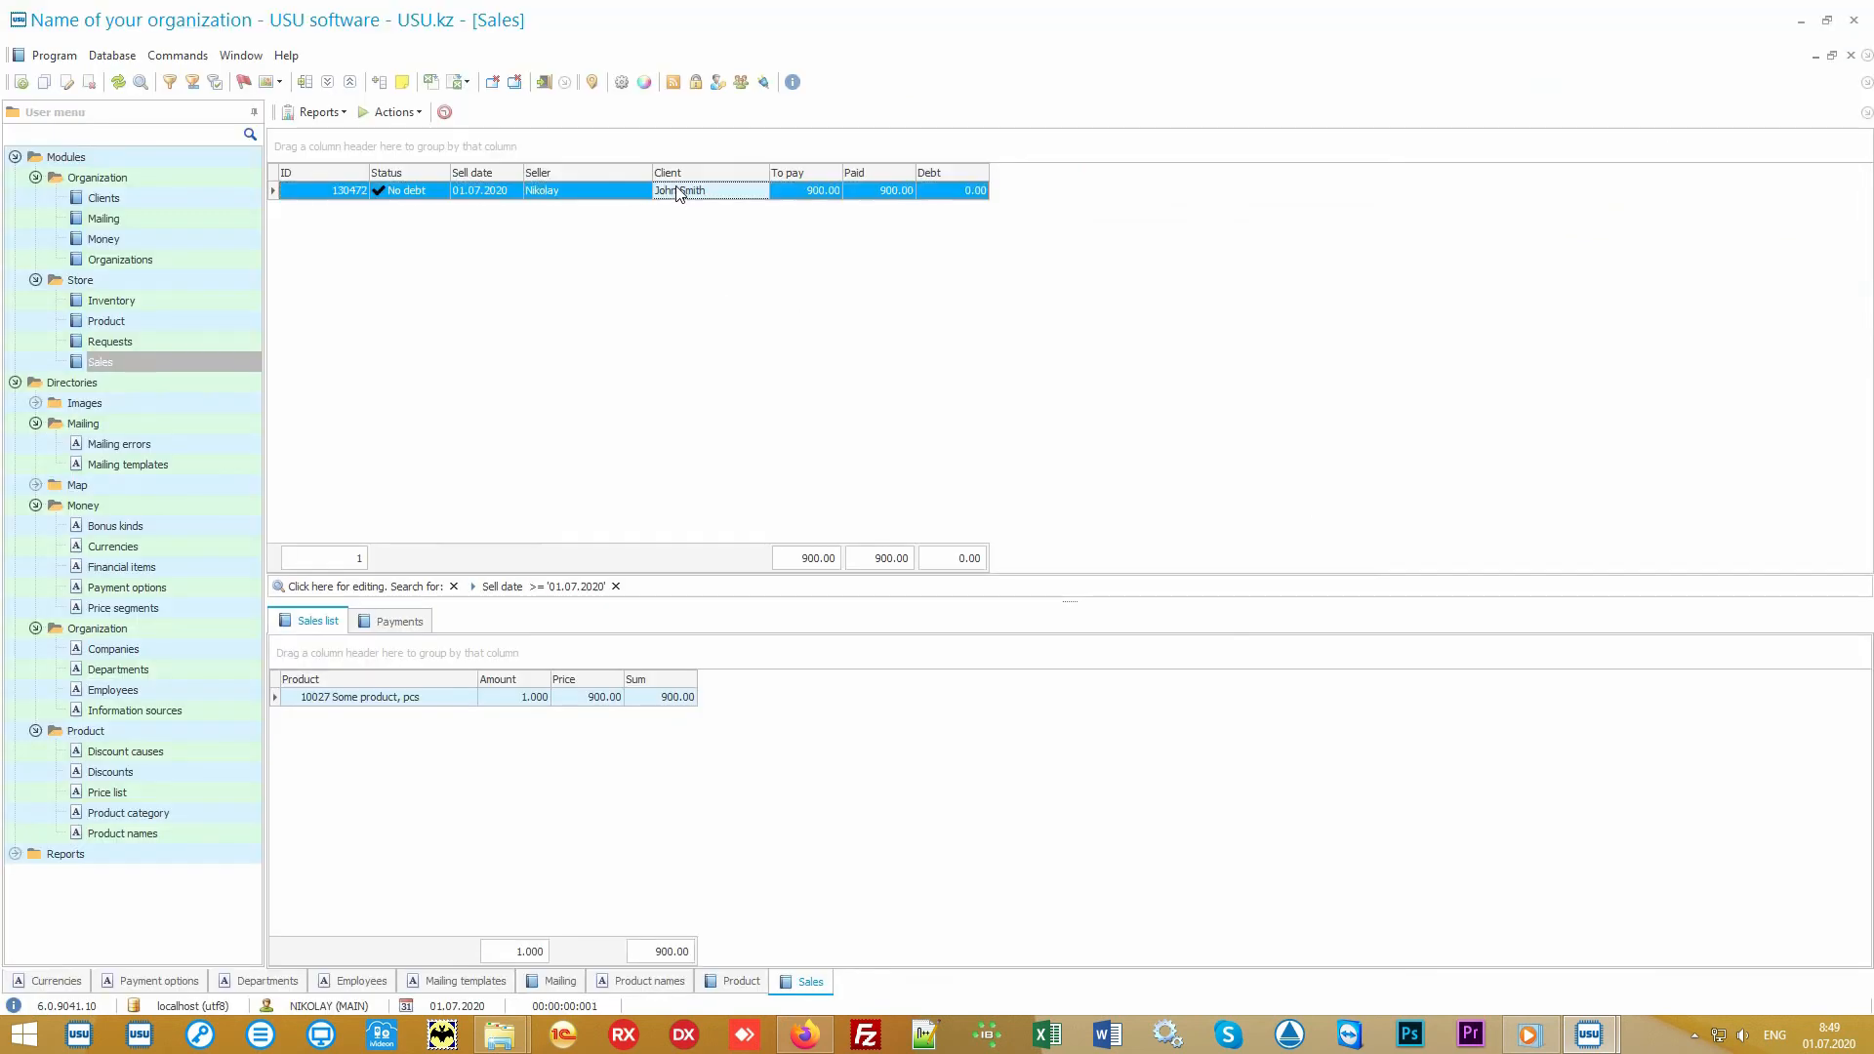
click(321, 113)
click(358, 135)
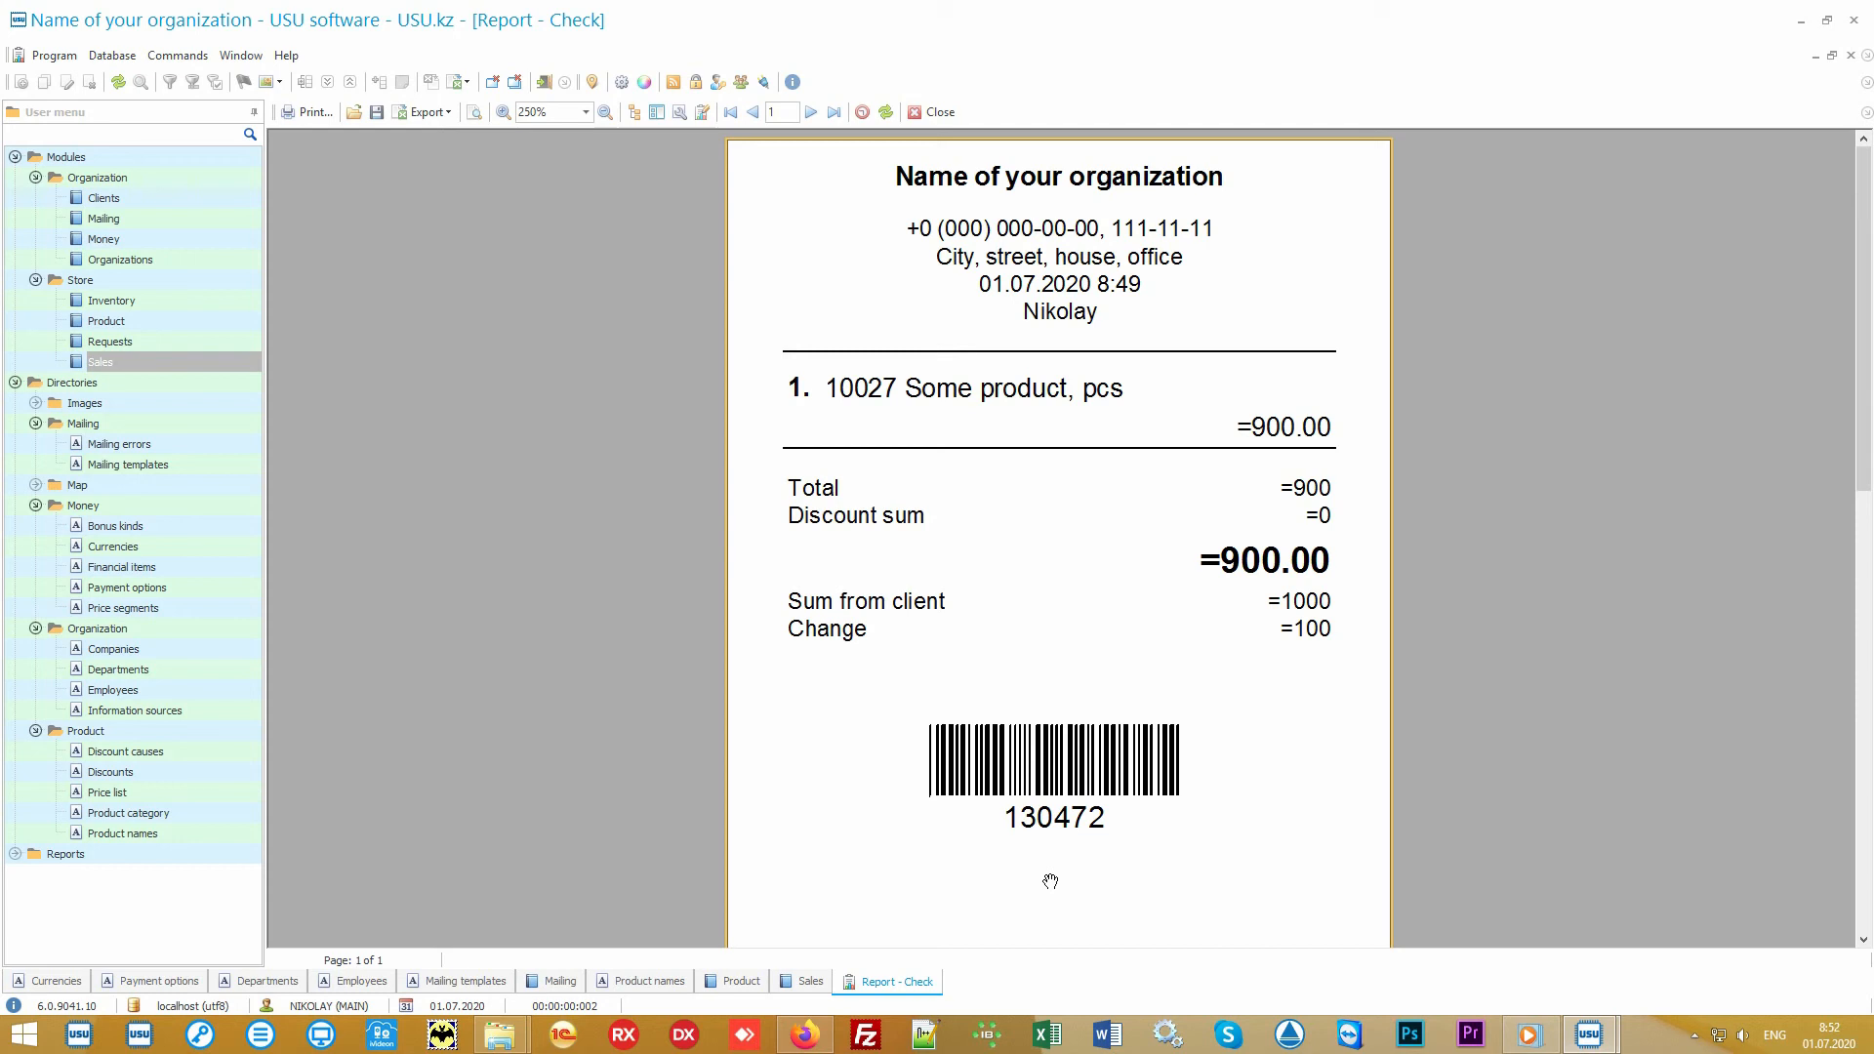
click(937, 113)
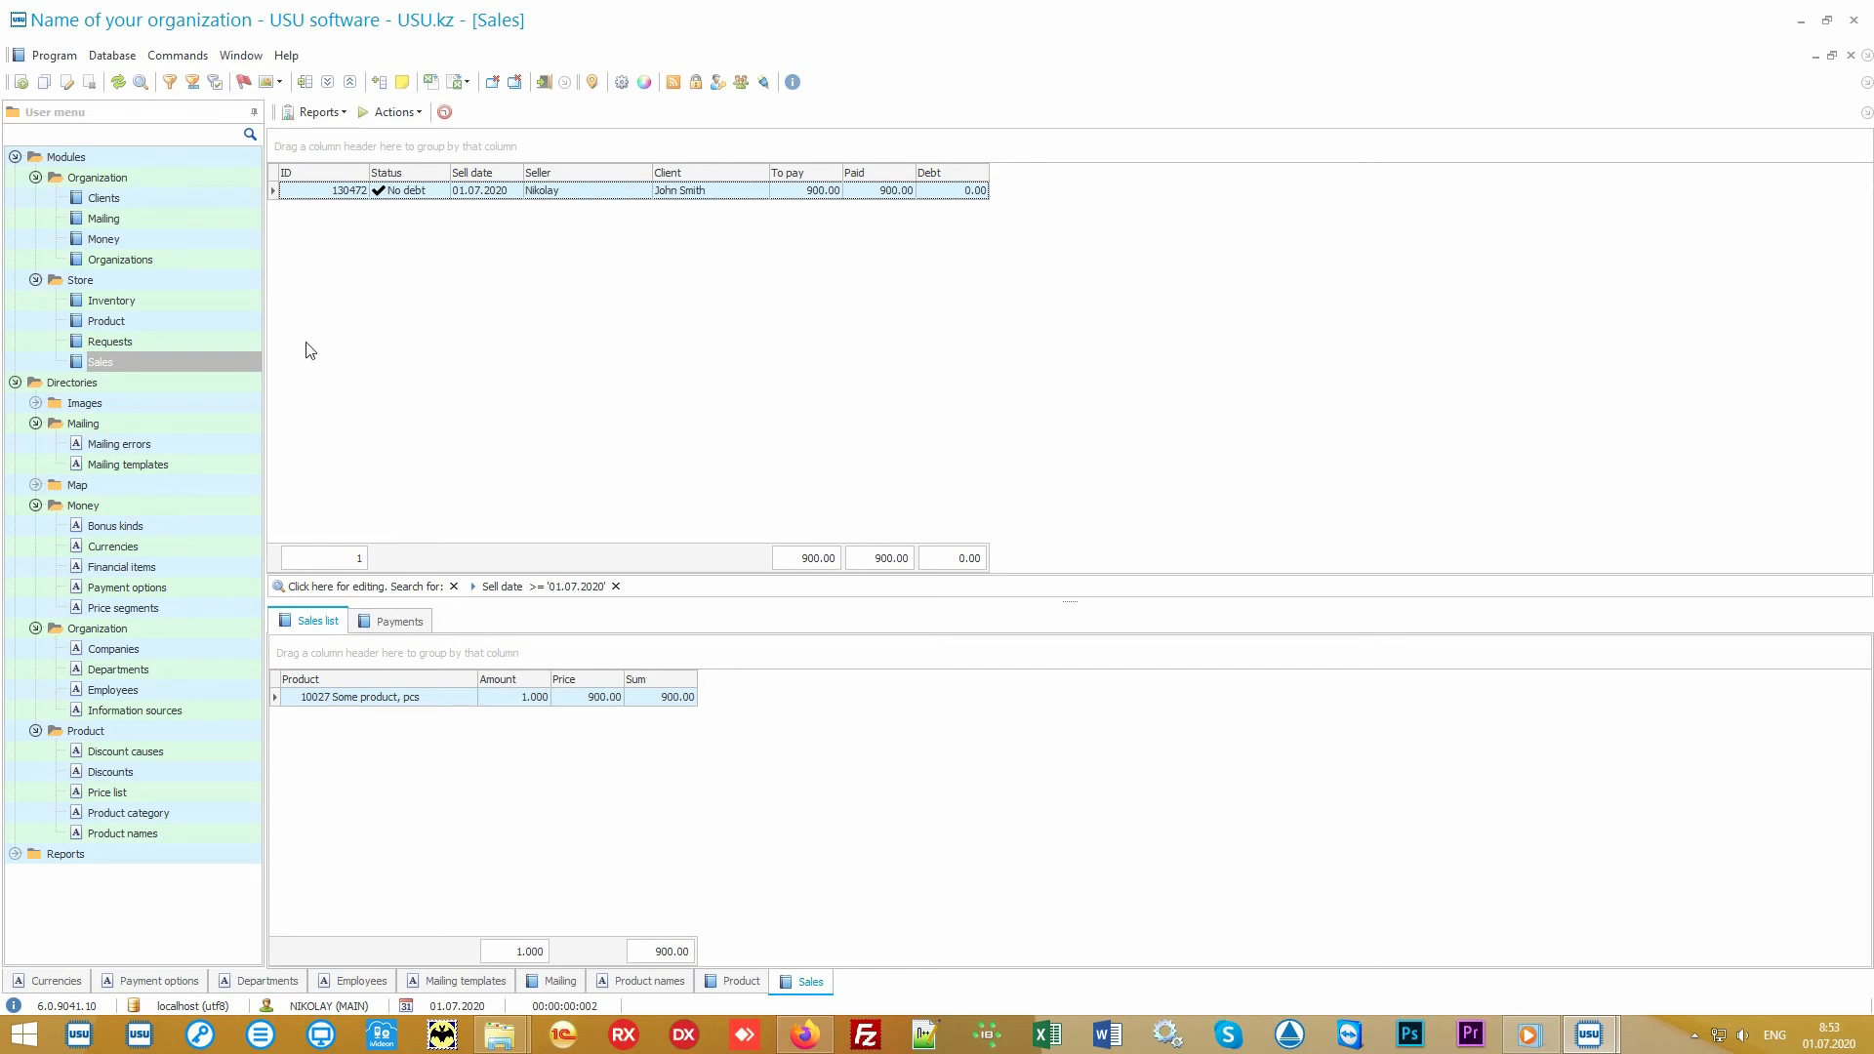
- Open the Store's Inventory module and inspect the Main store inventory's planned, actual and difference amounts for the product
click(208, 303)
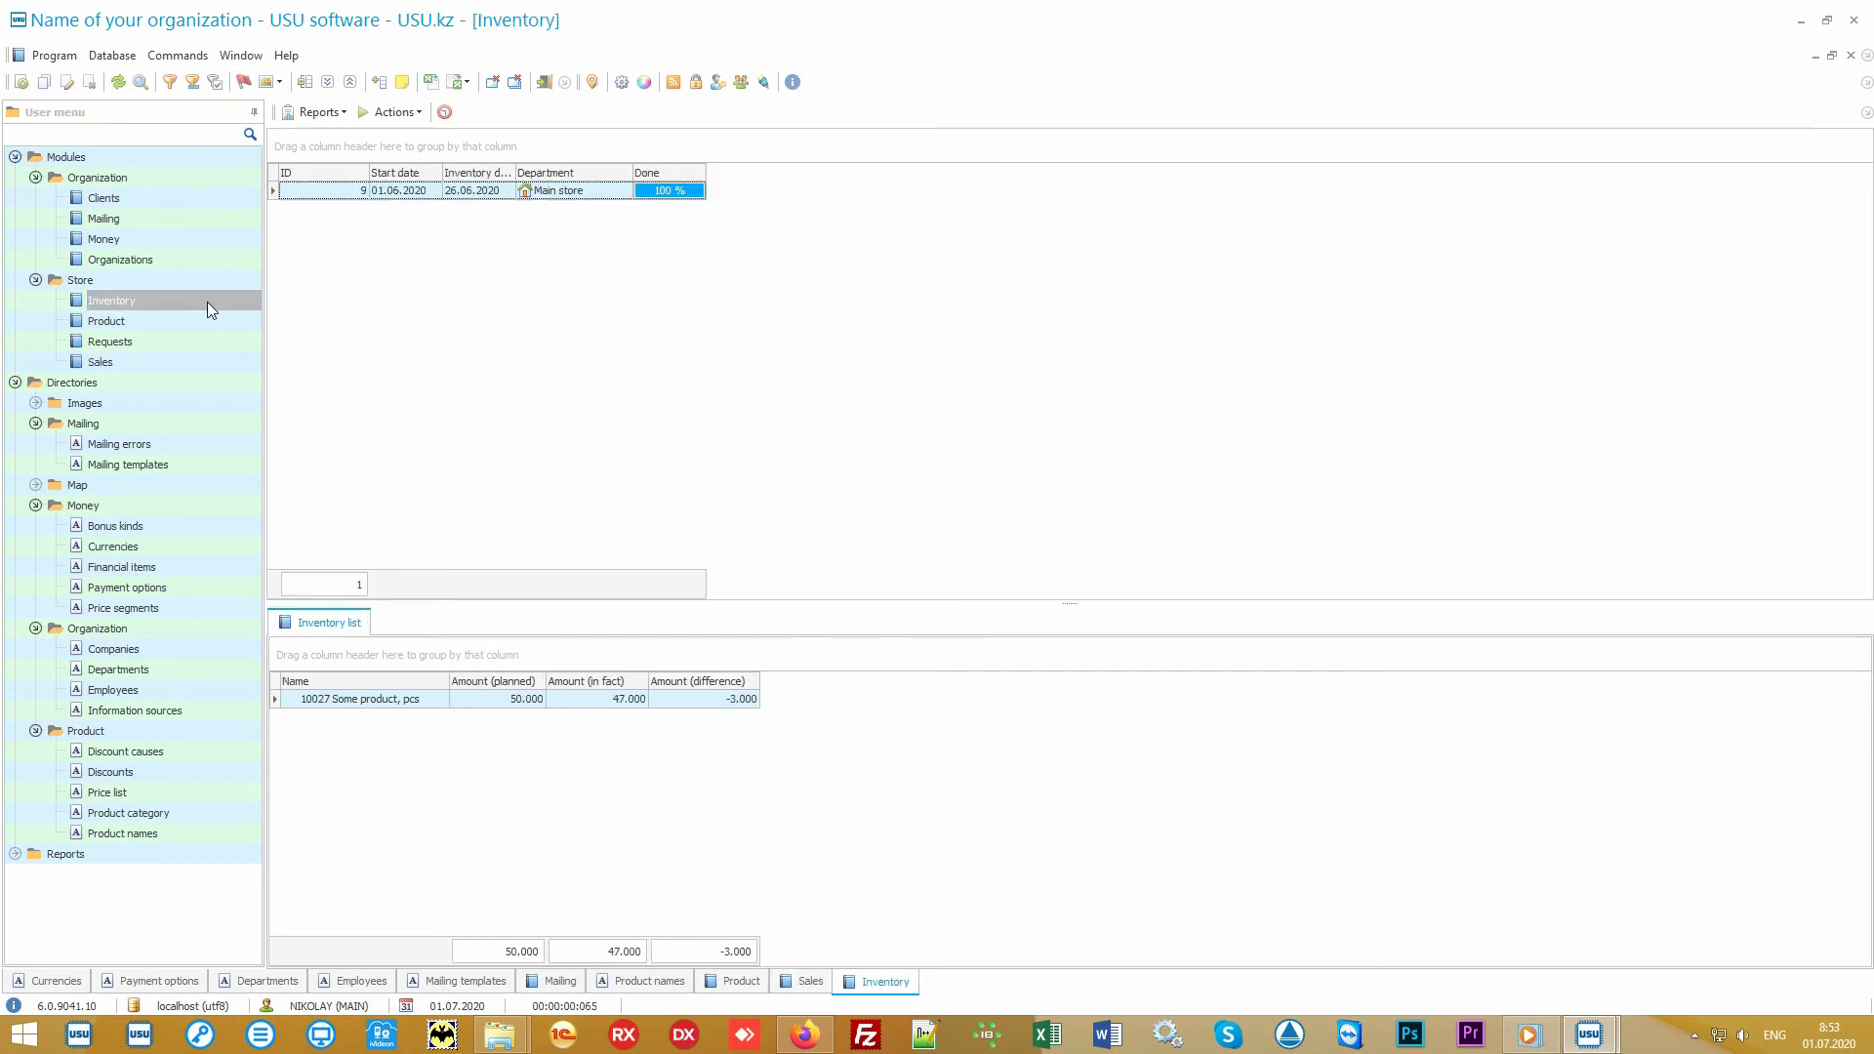
click(621, 195)
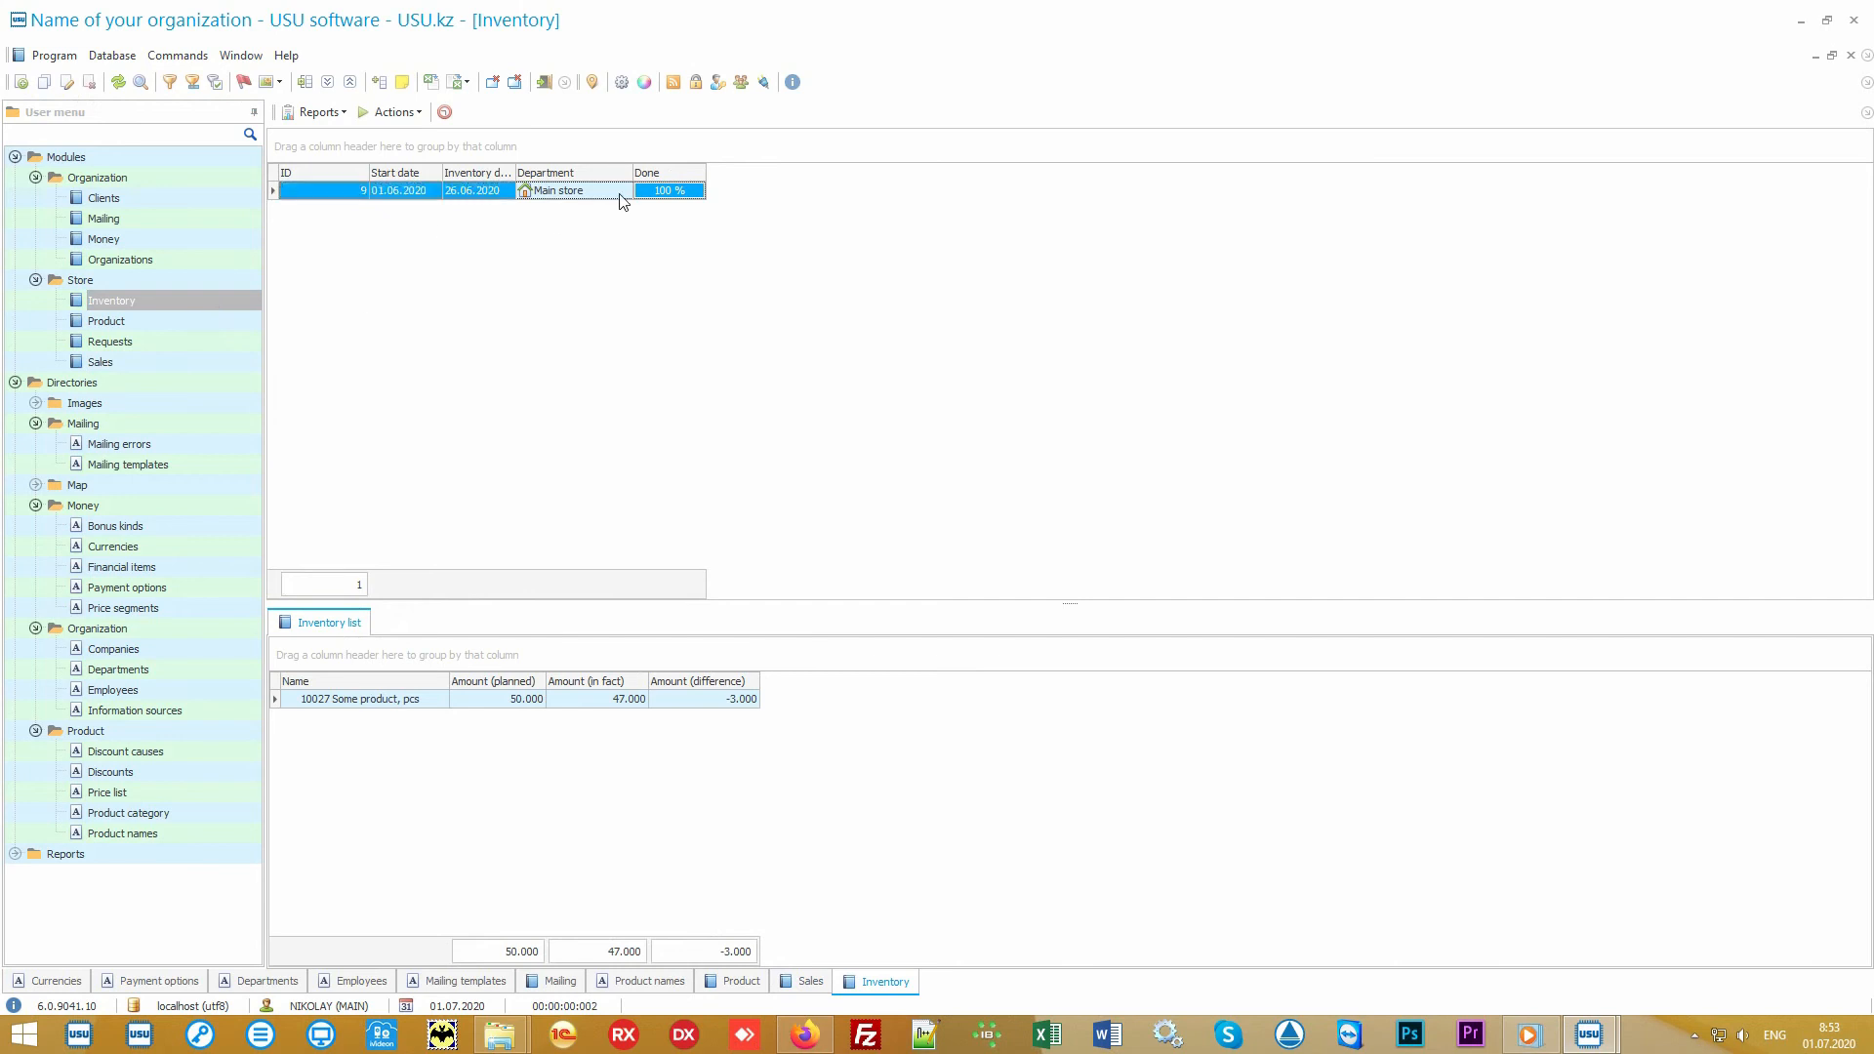
click(424, 706)
click(474, 704)
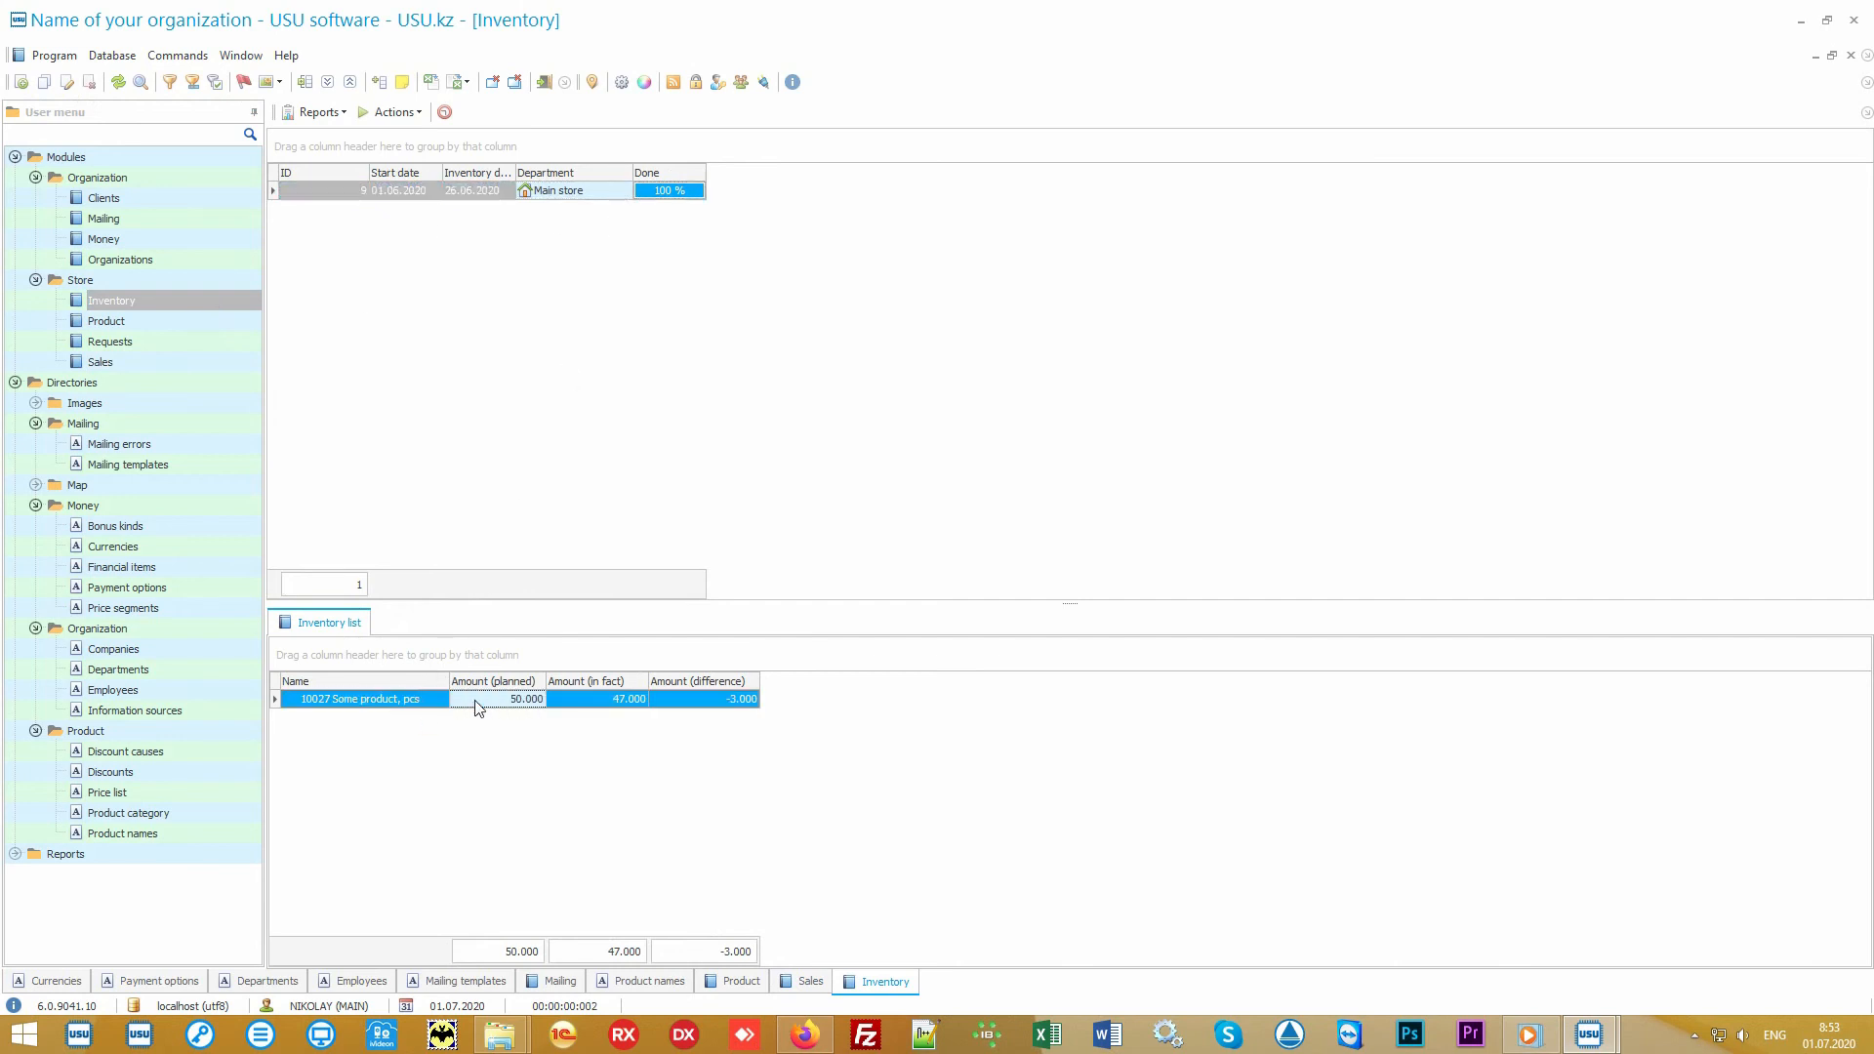
click(576, 701)
click(688, 702)
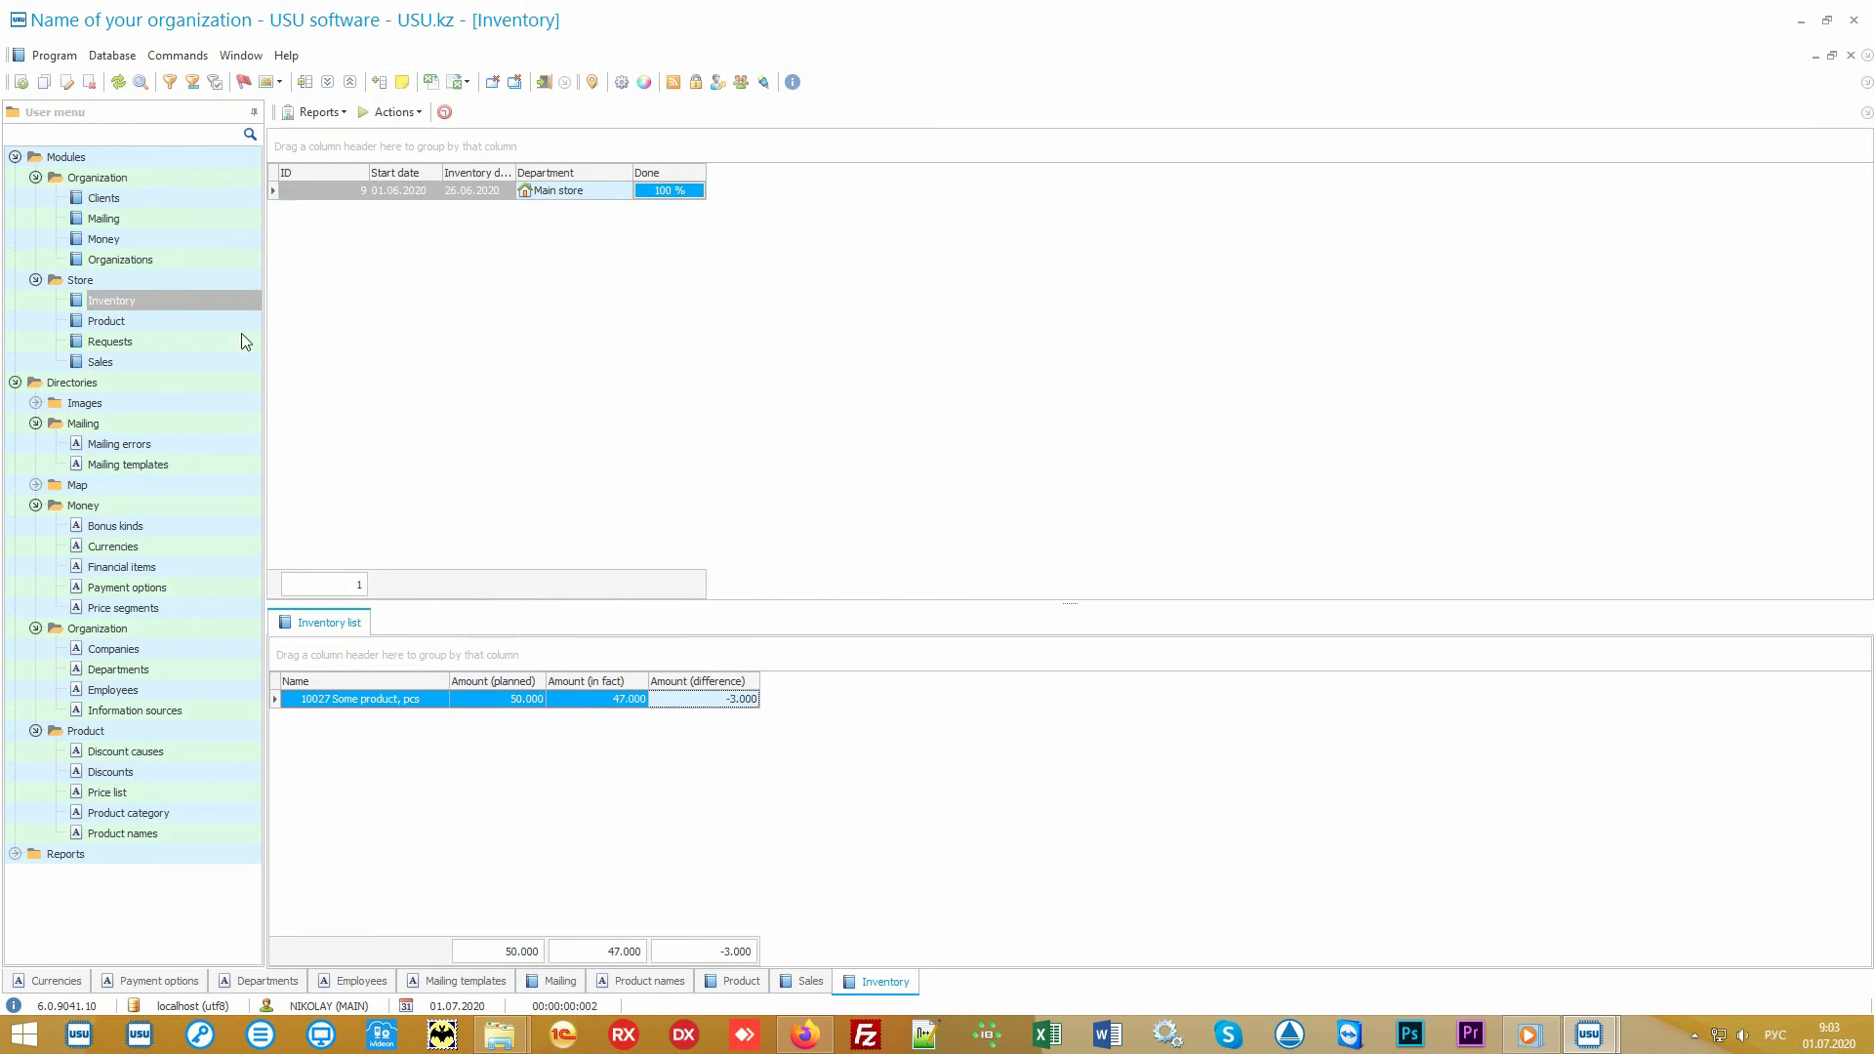
- Open the Organization's Clients module to view the client list
click(142, 199)
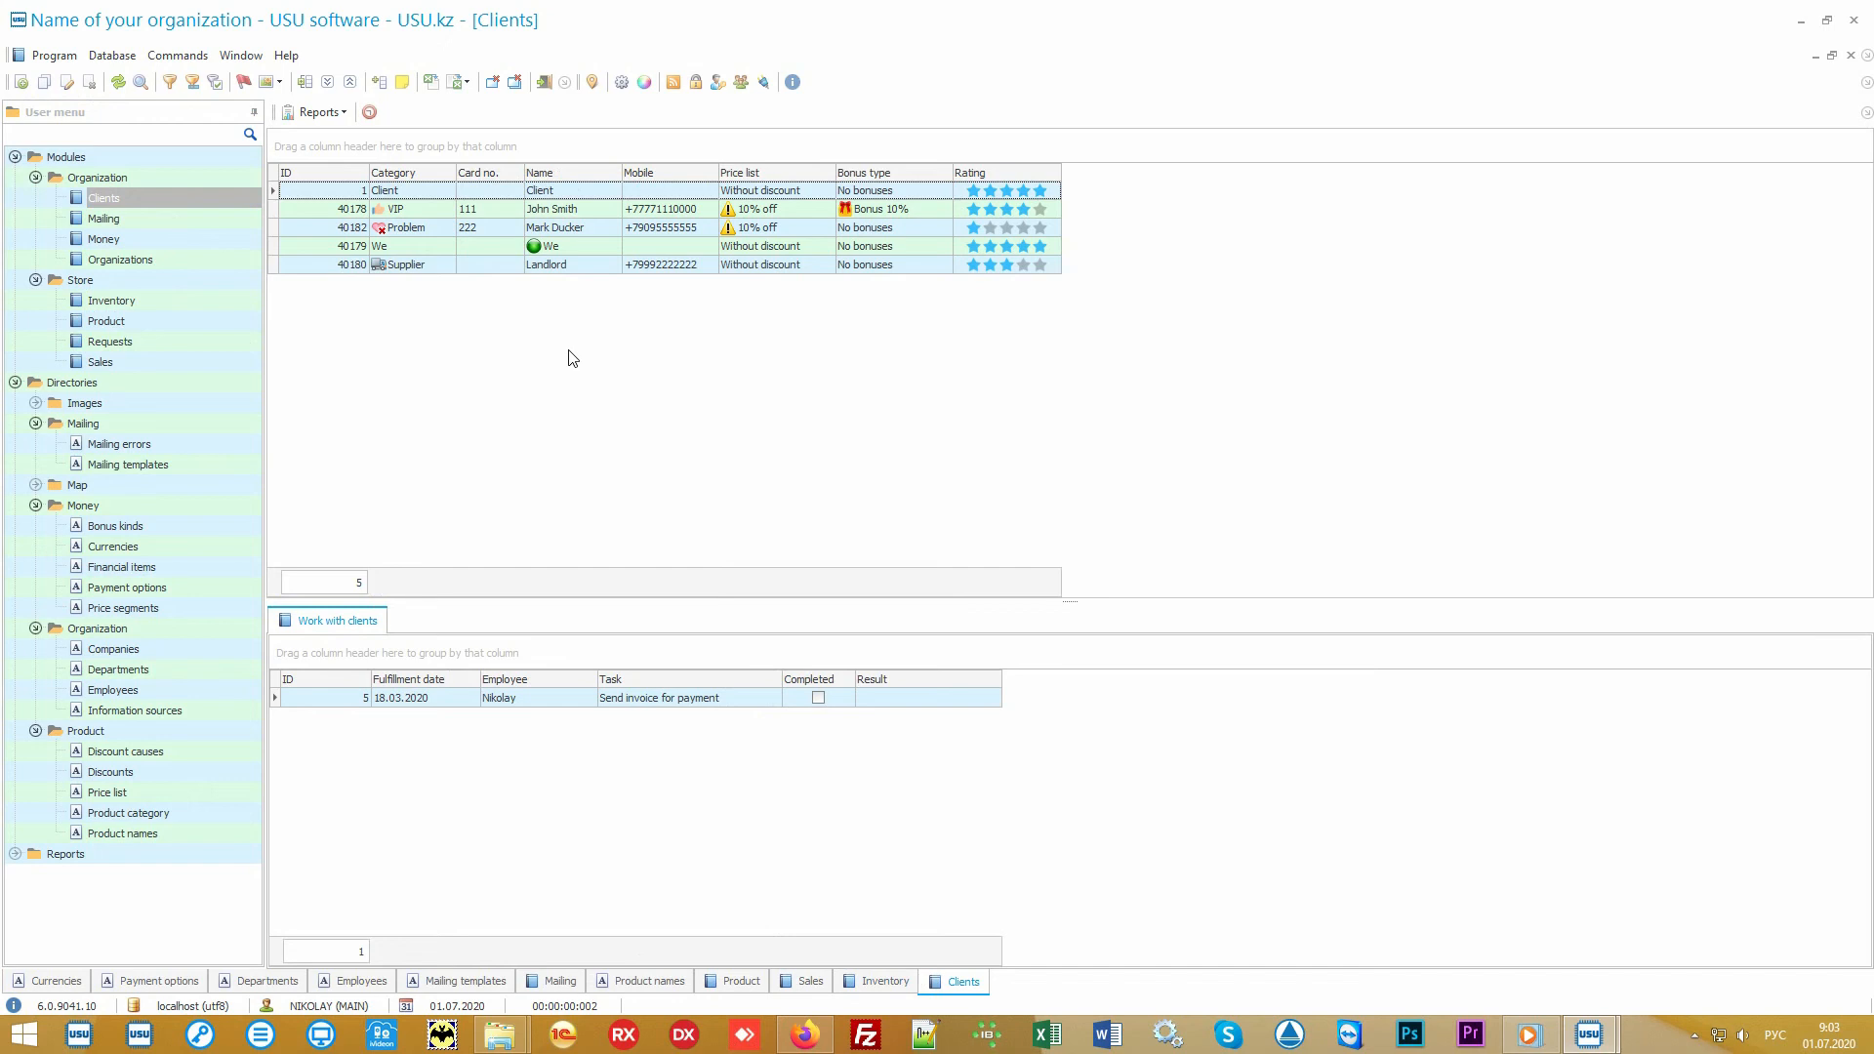
key(alt+shift)
click(185, 362)
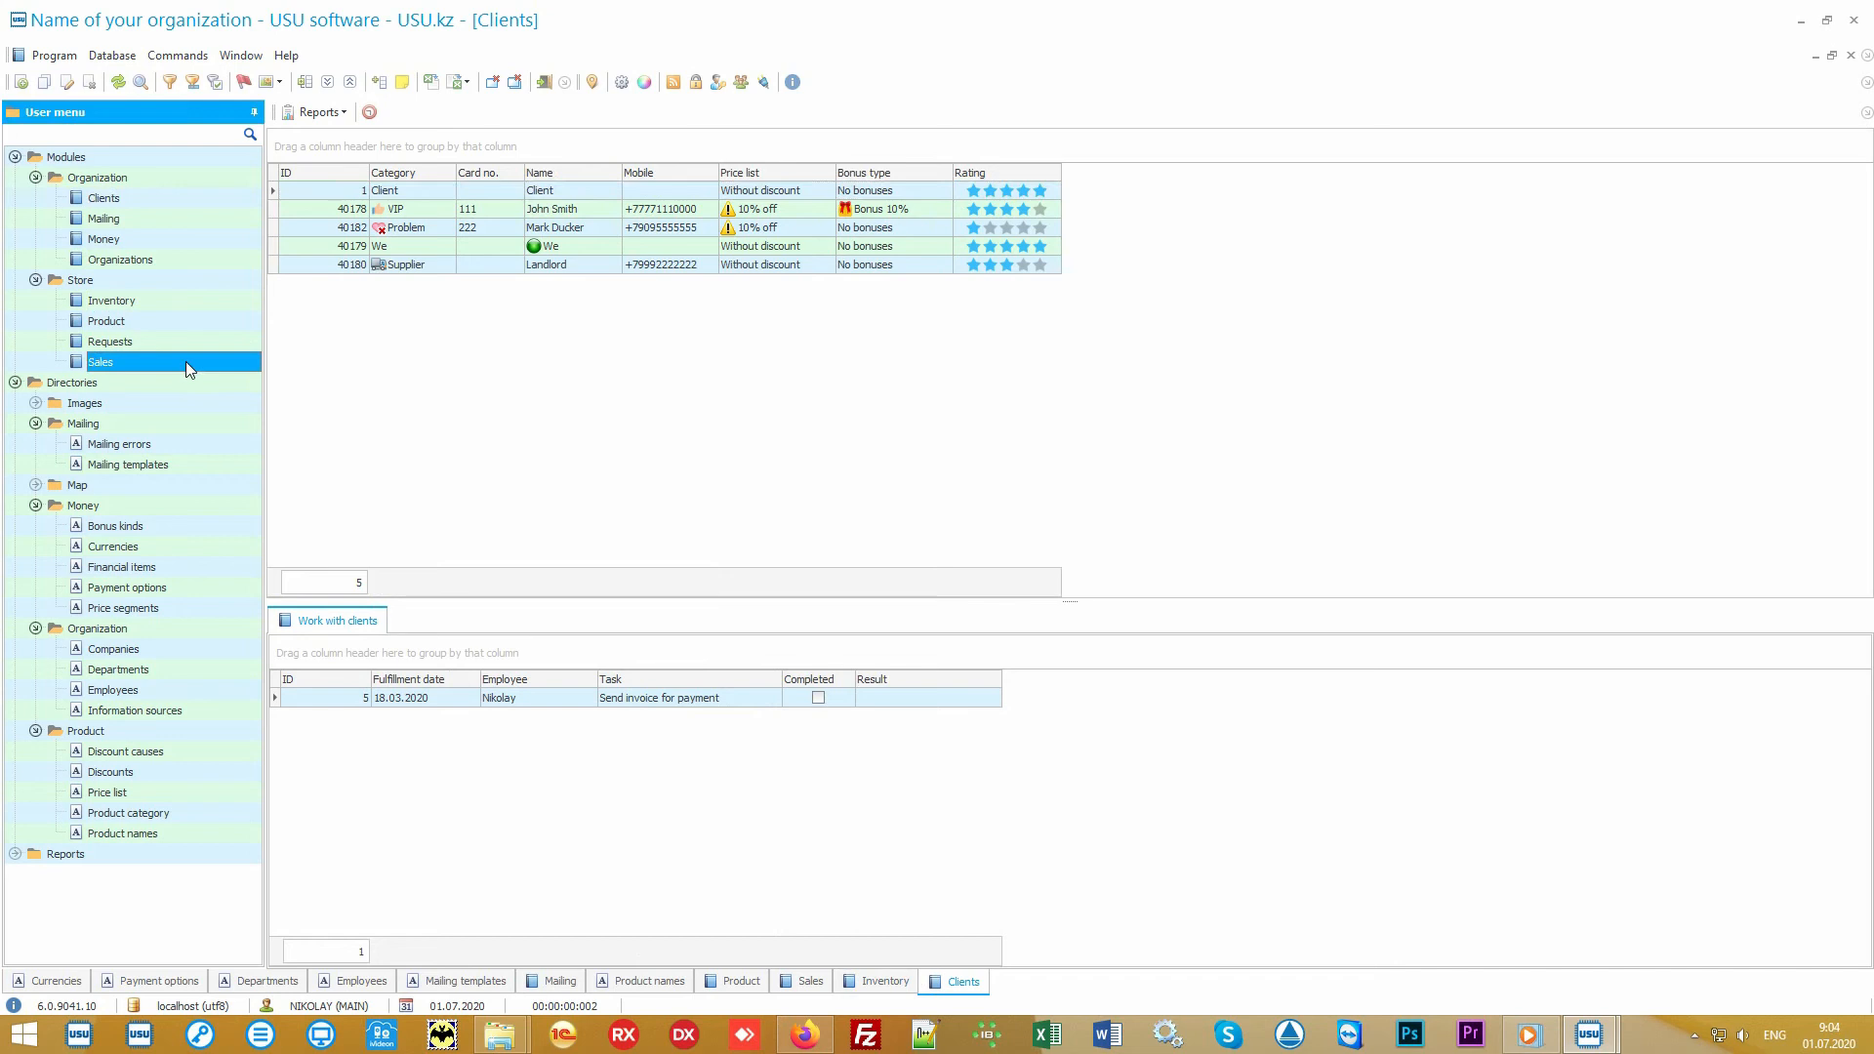
click(181, 201)
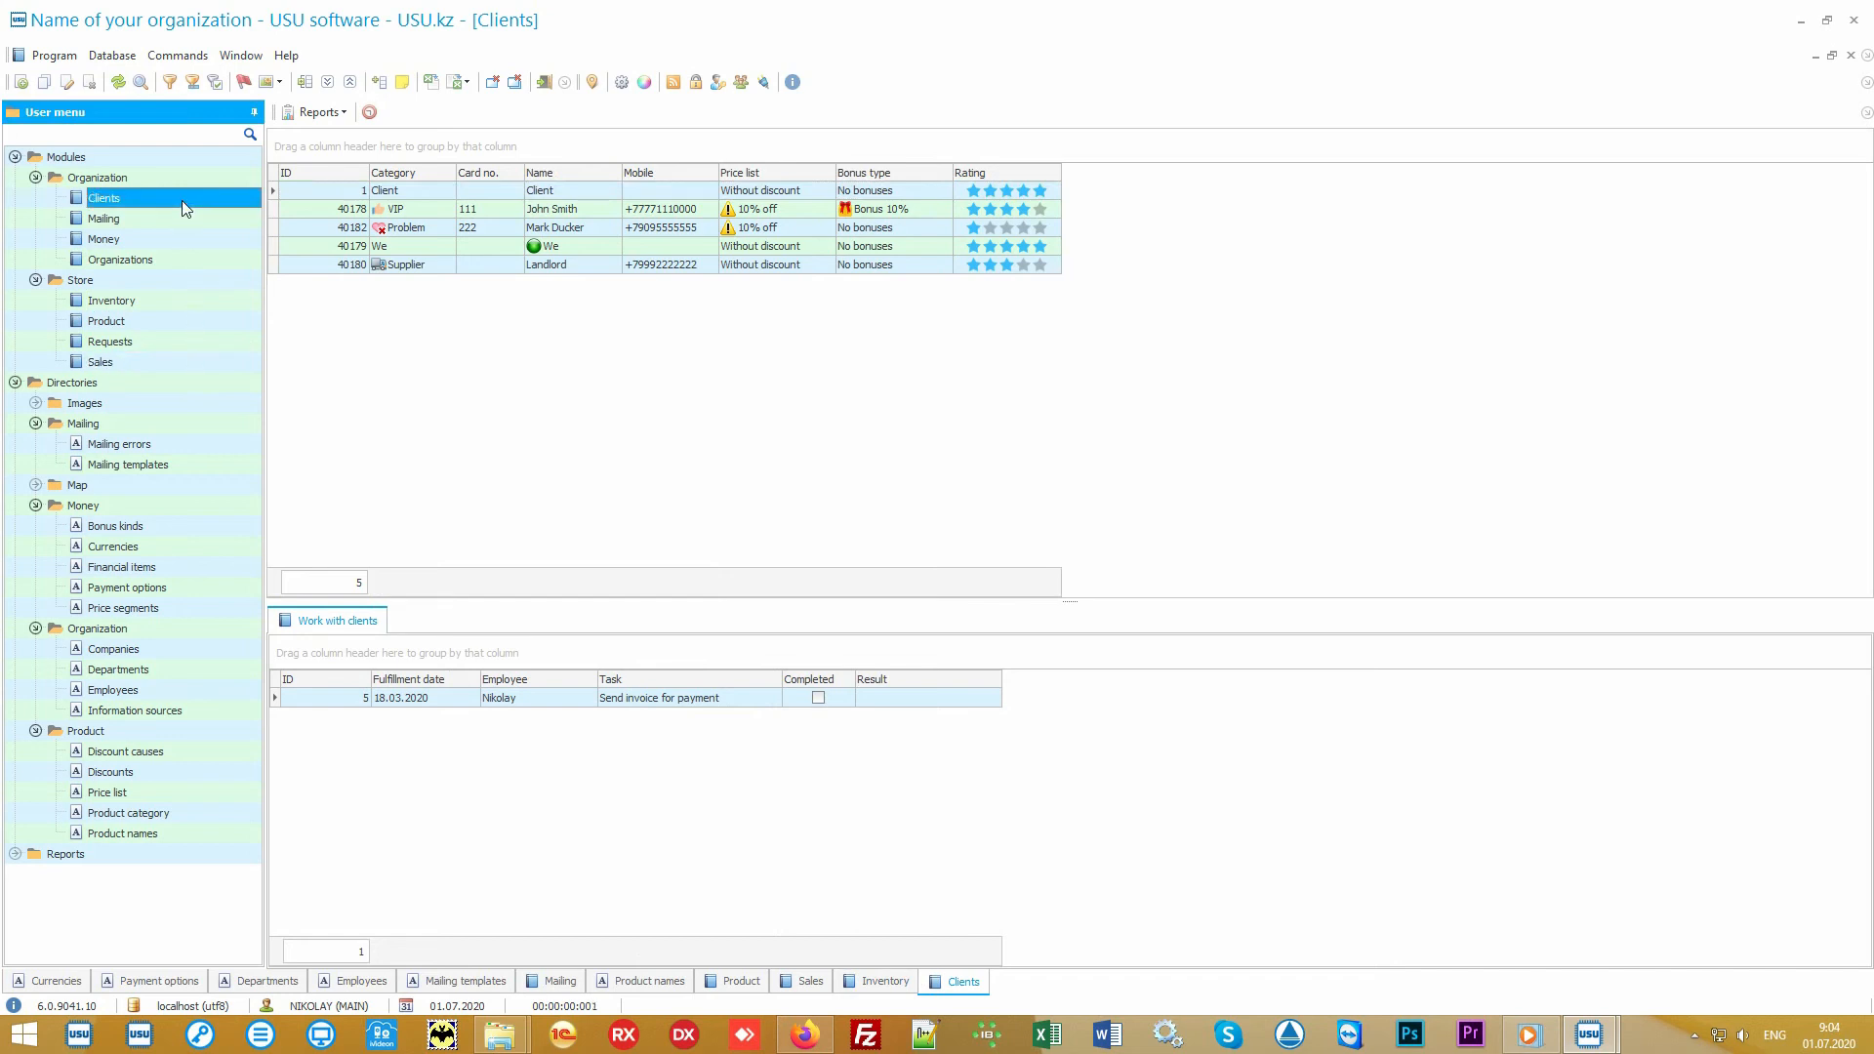
click(556, 414)
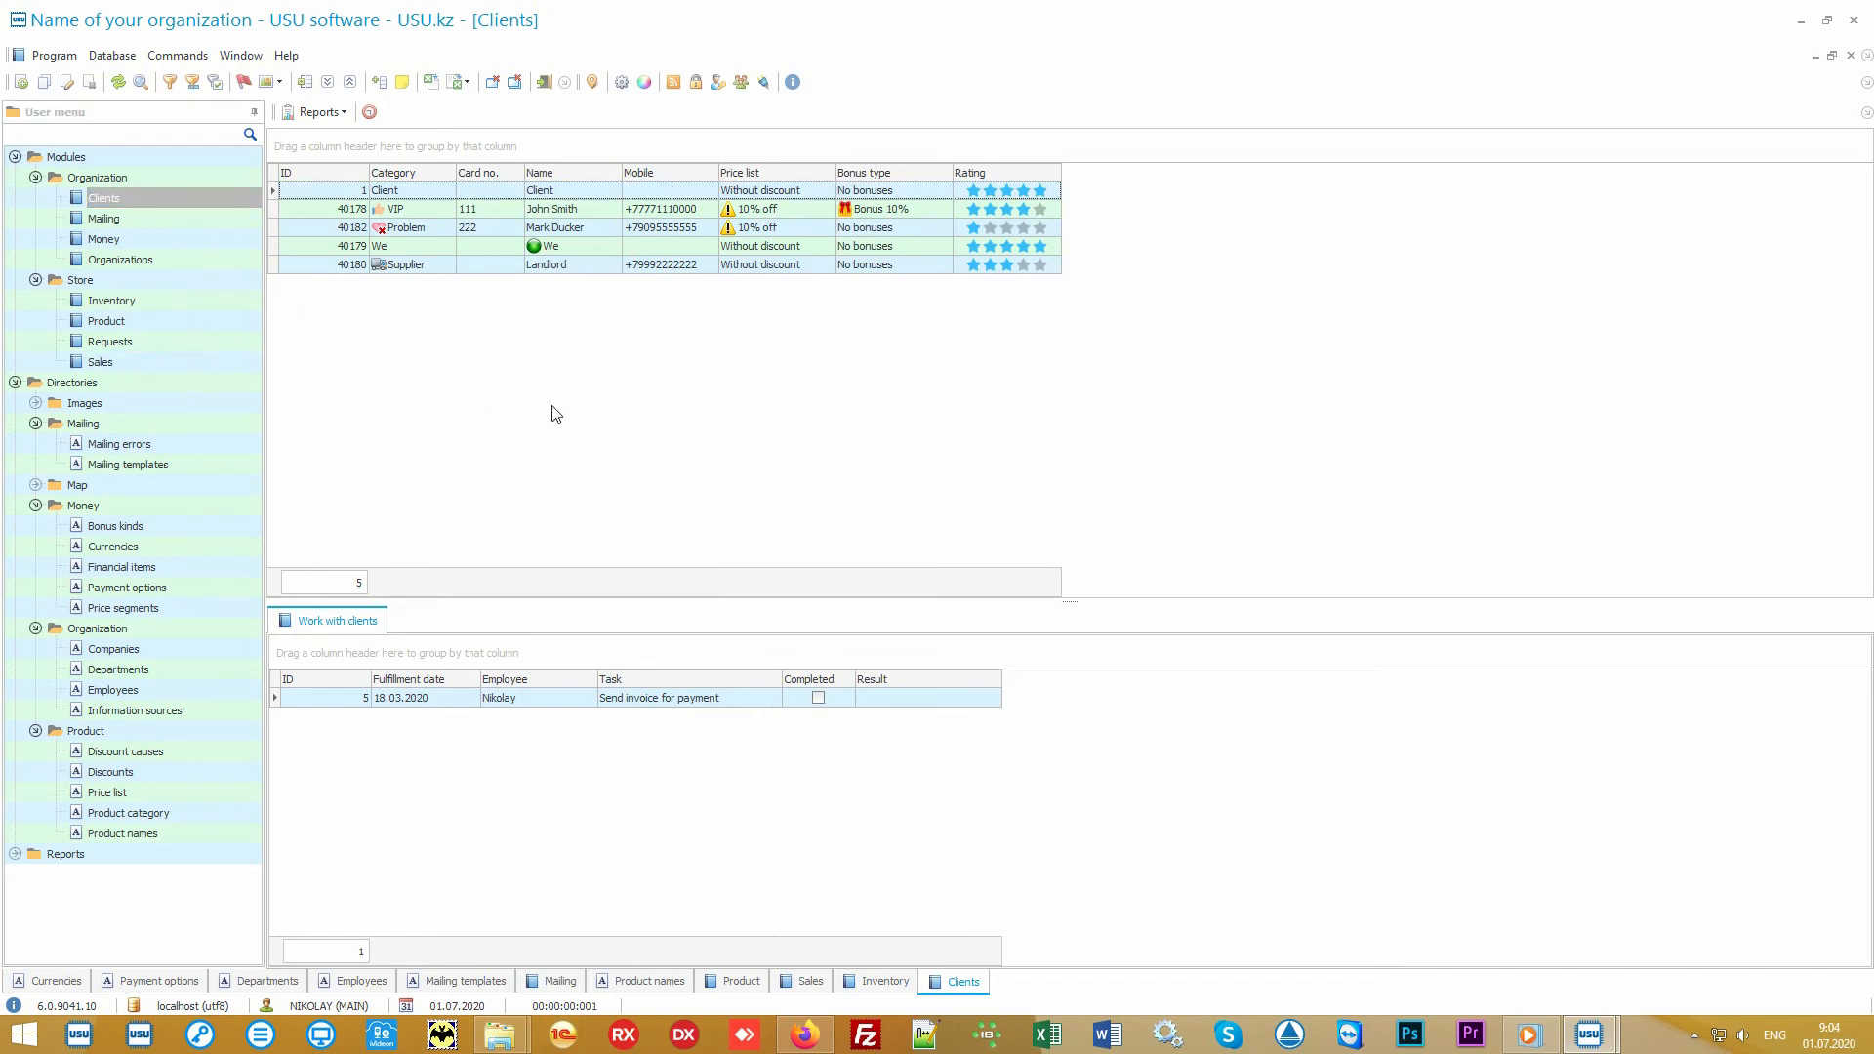
- Examine the VIP, Problem and Supplier client categories and the price list assigned to the default client
click(431, 214)
click(431, 230)
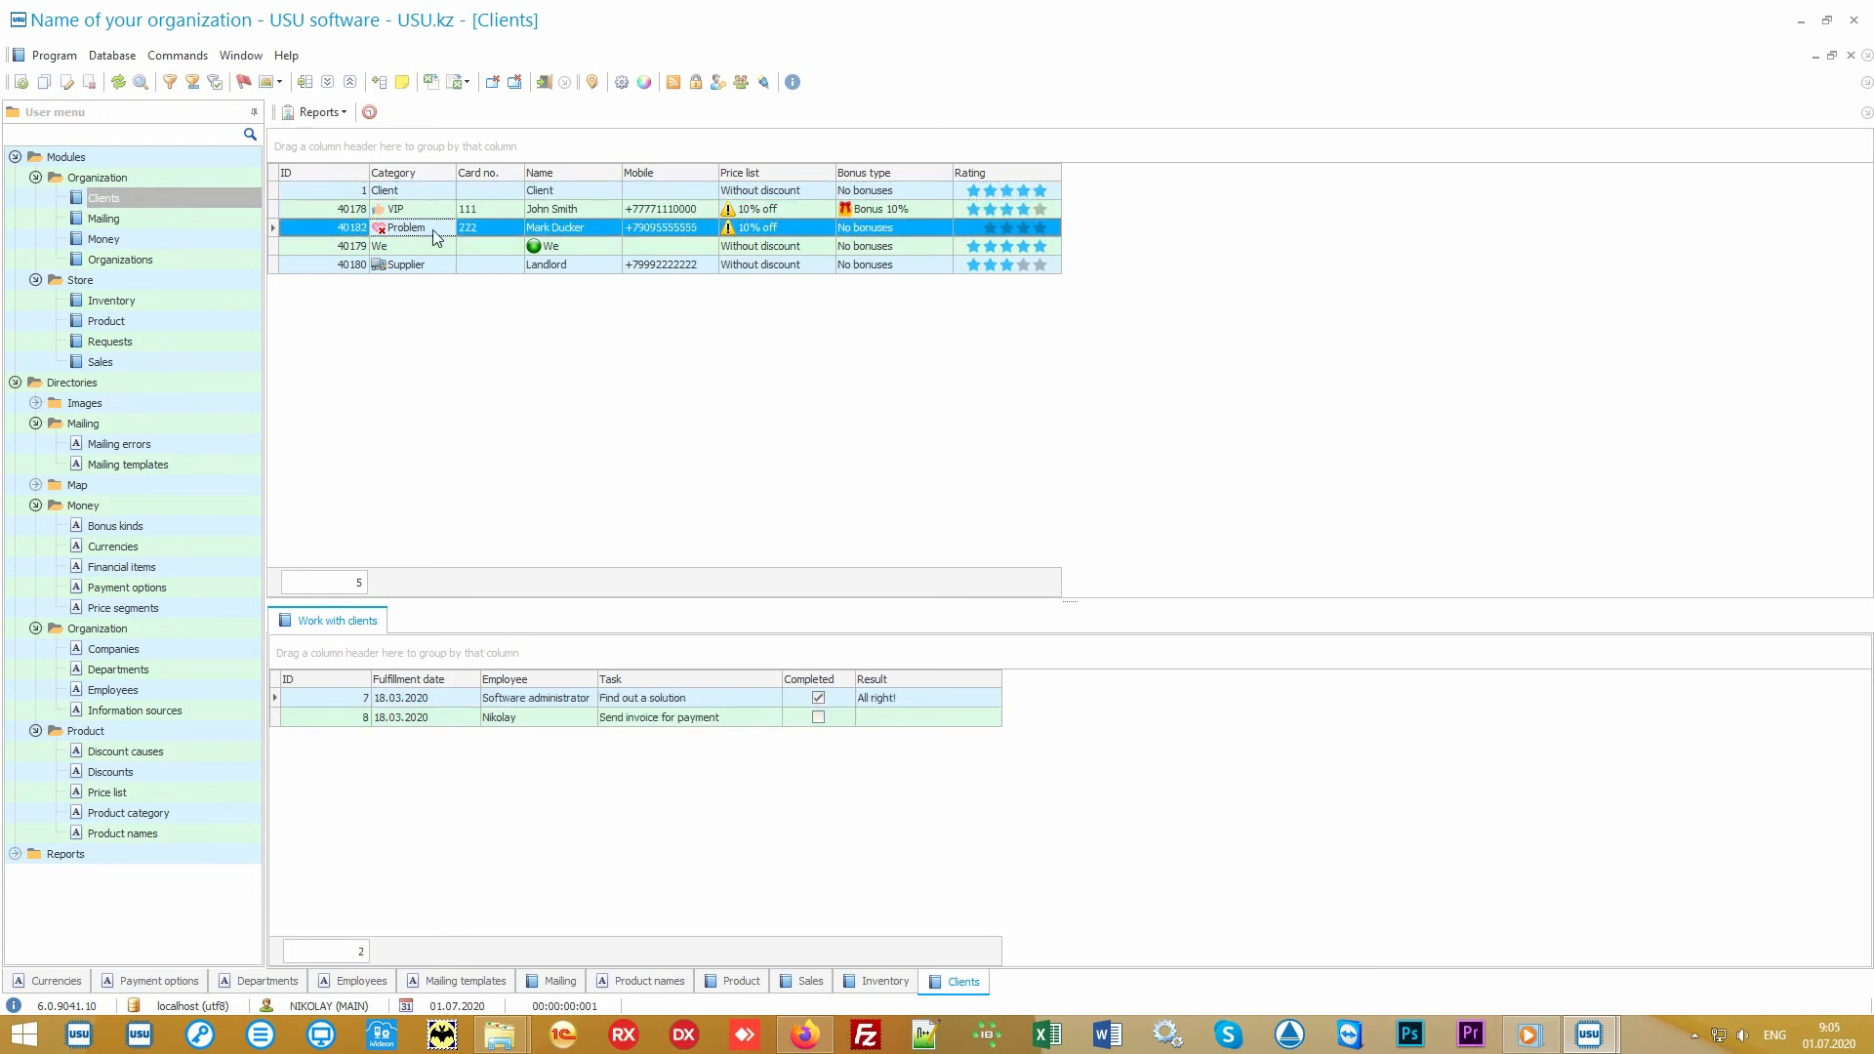
click(432, 265)
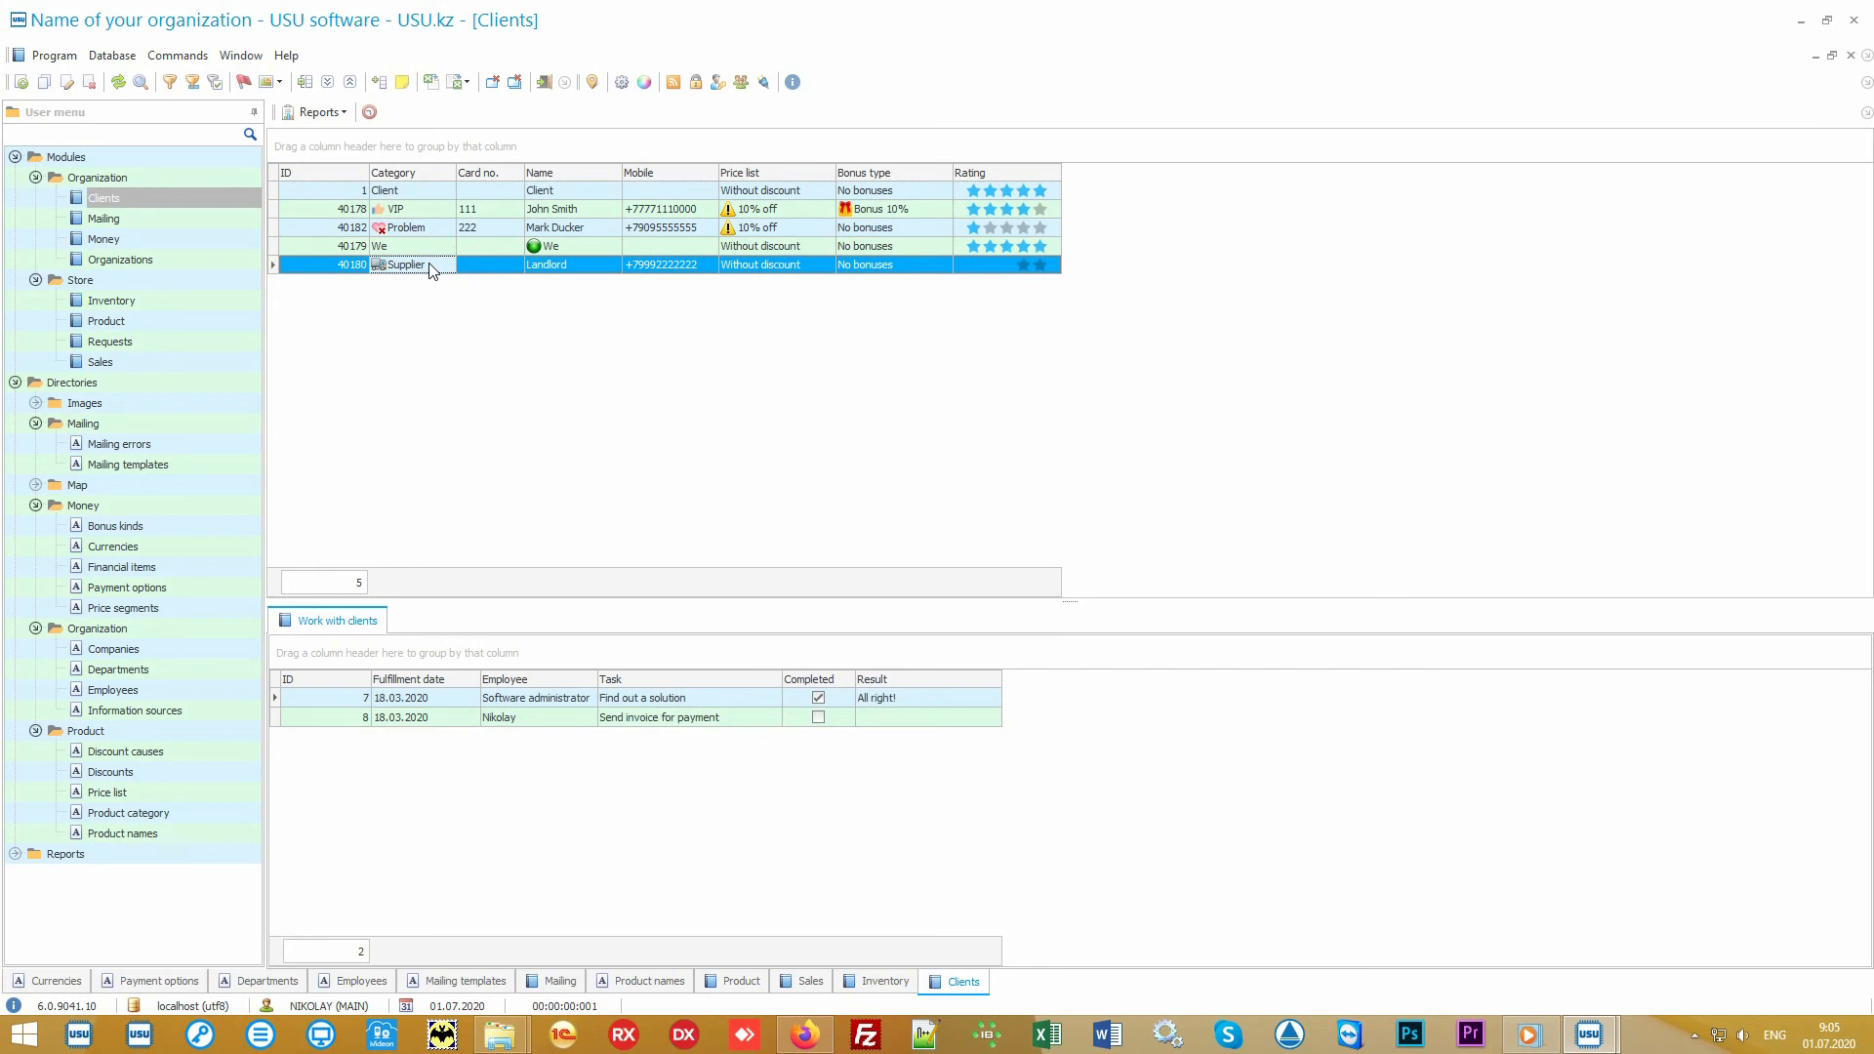
click(441, 212)
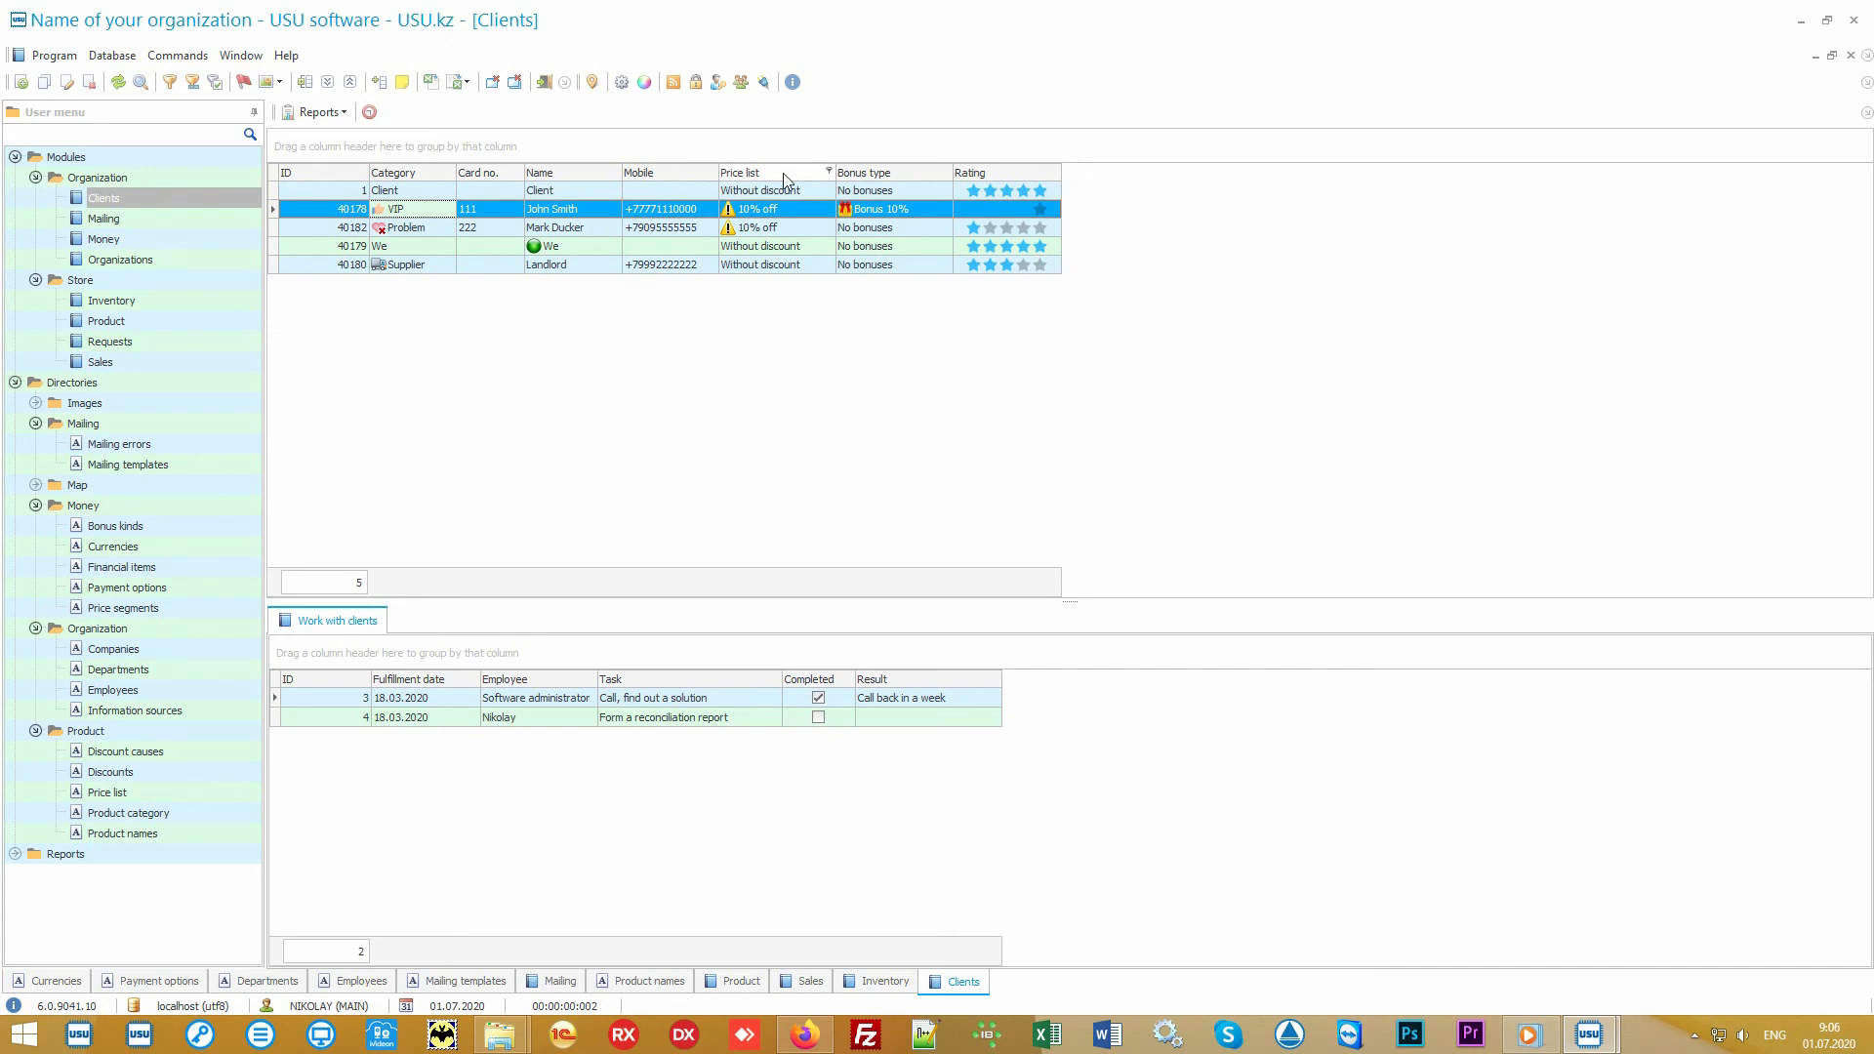
click(806, 195)
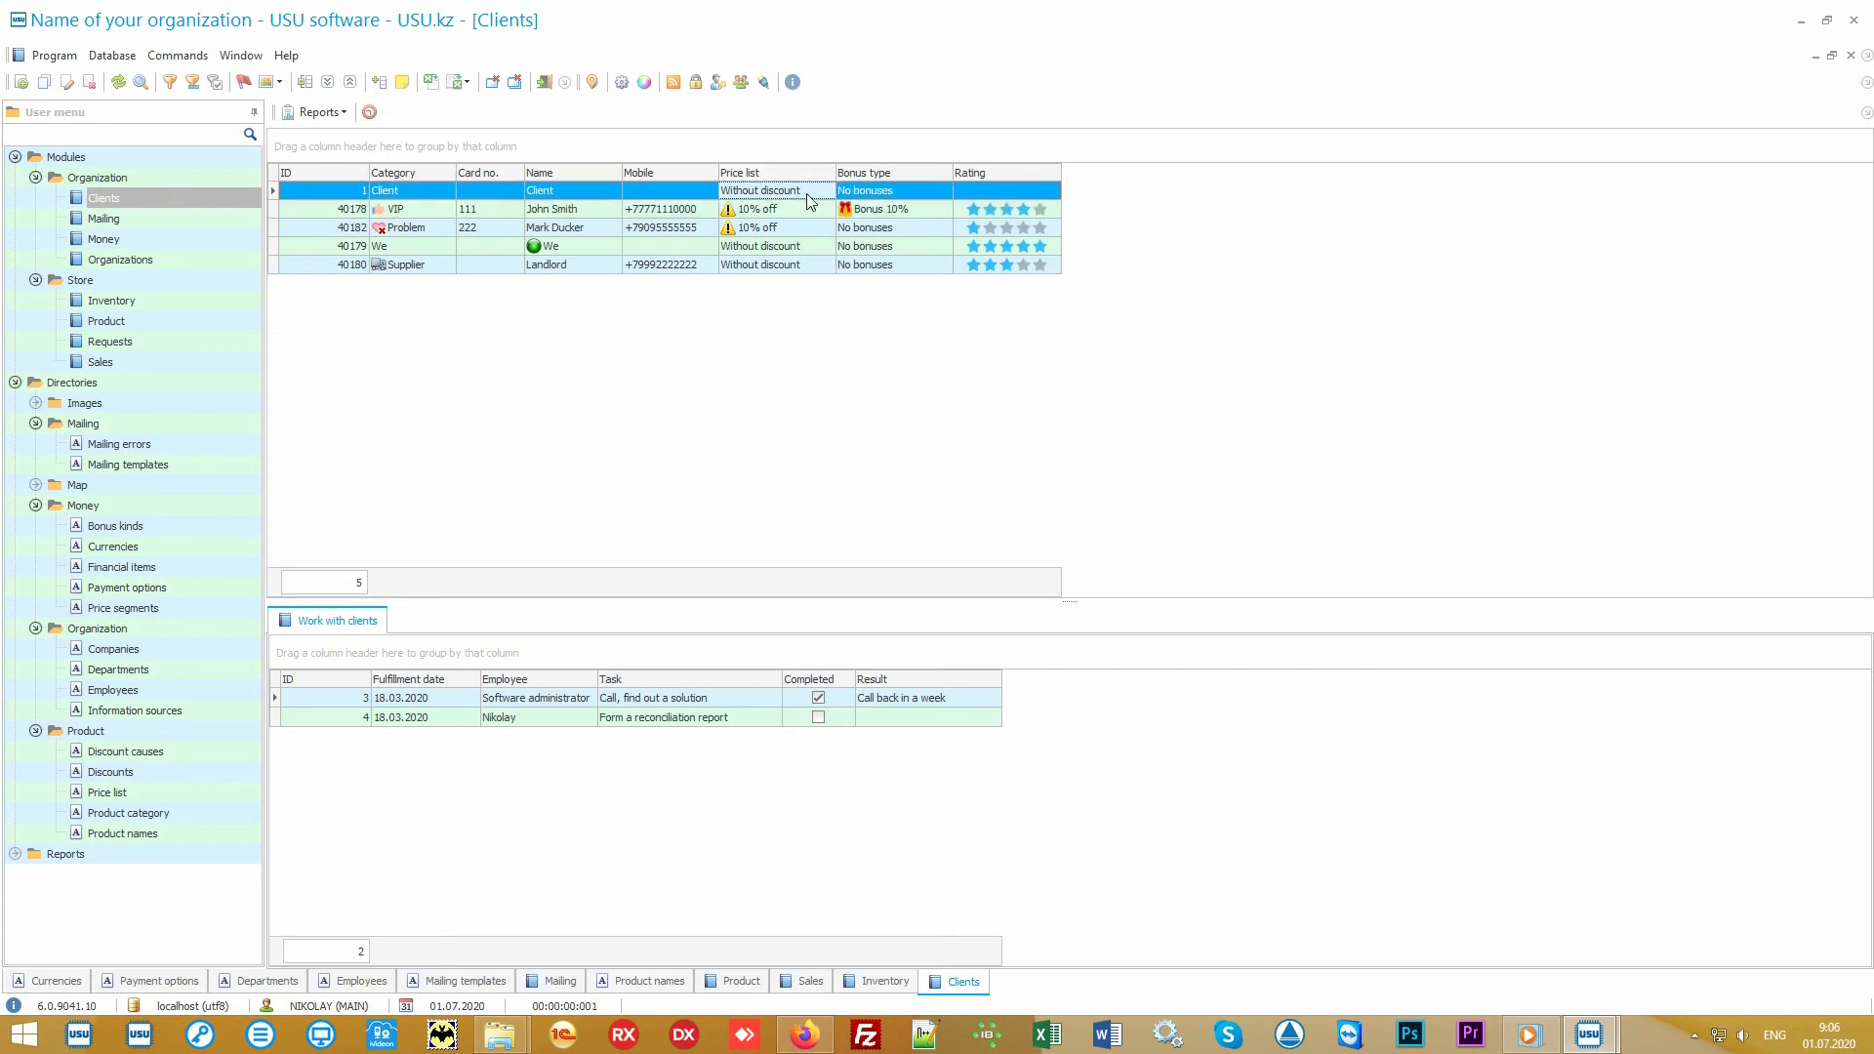
- Add the Information source column after Rating in the client list and close the column customization
click(806, 208)
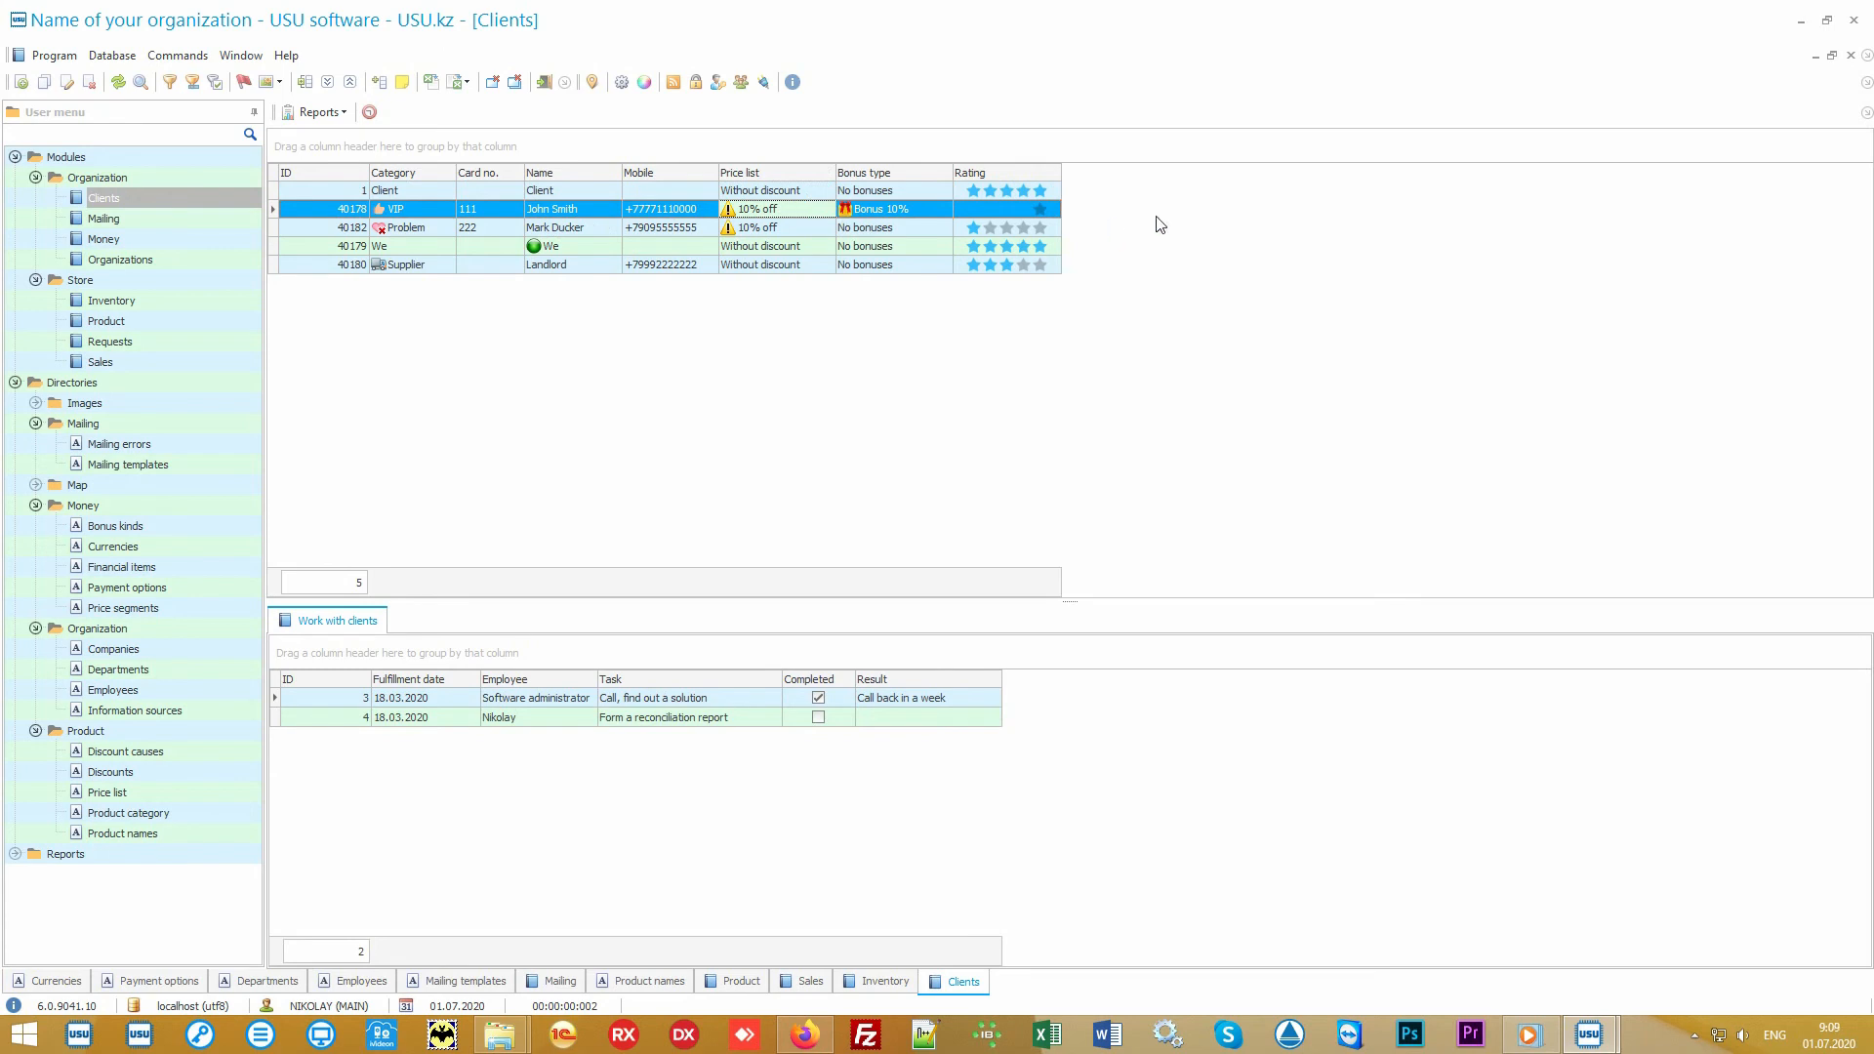
right_click(1172, 211)
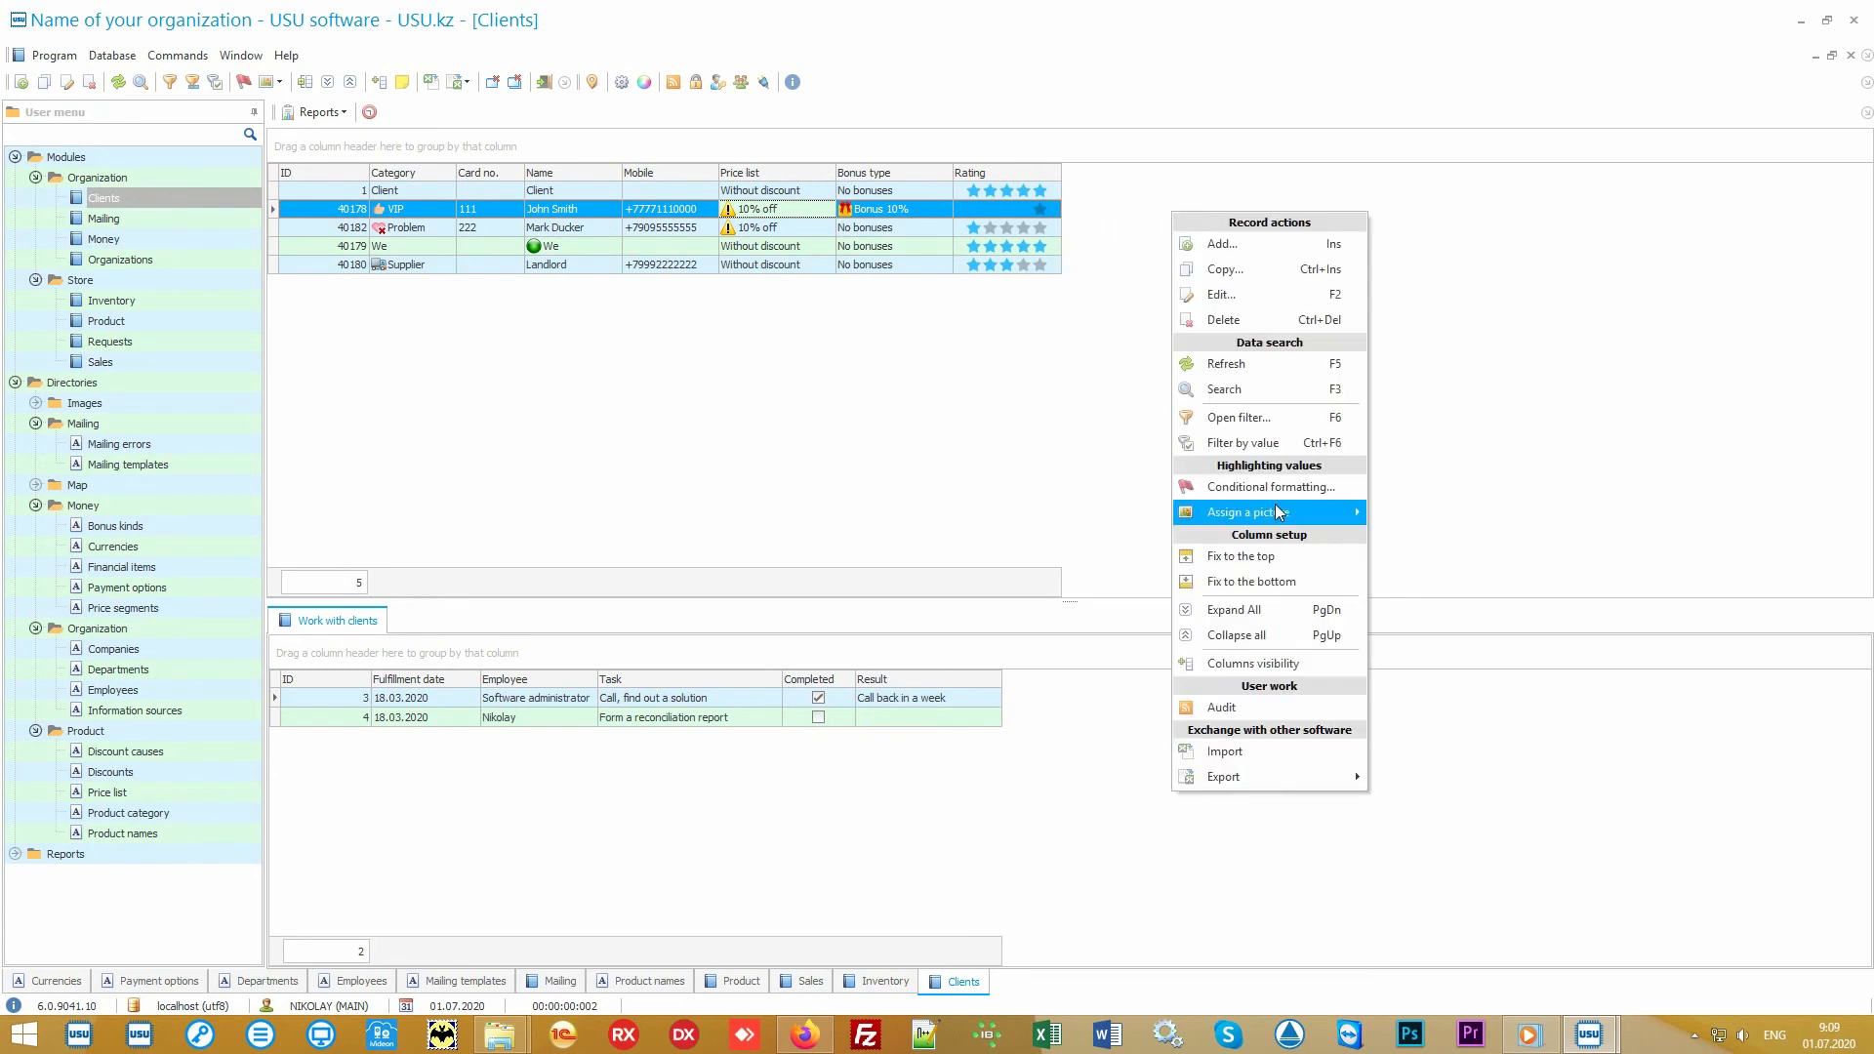
click(1301, 661)
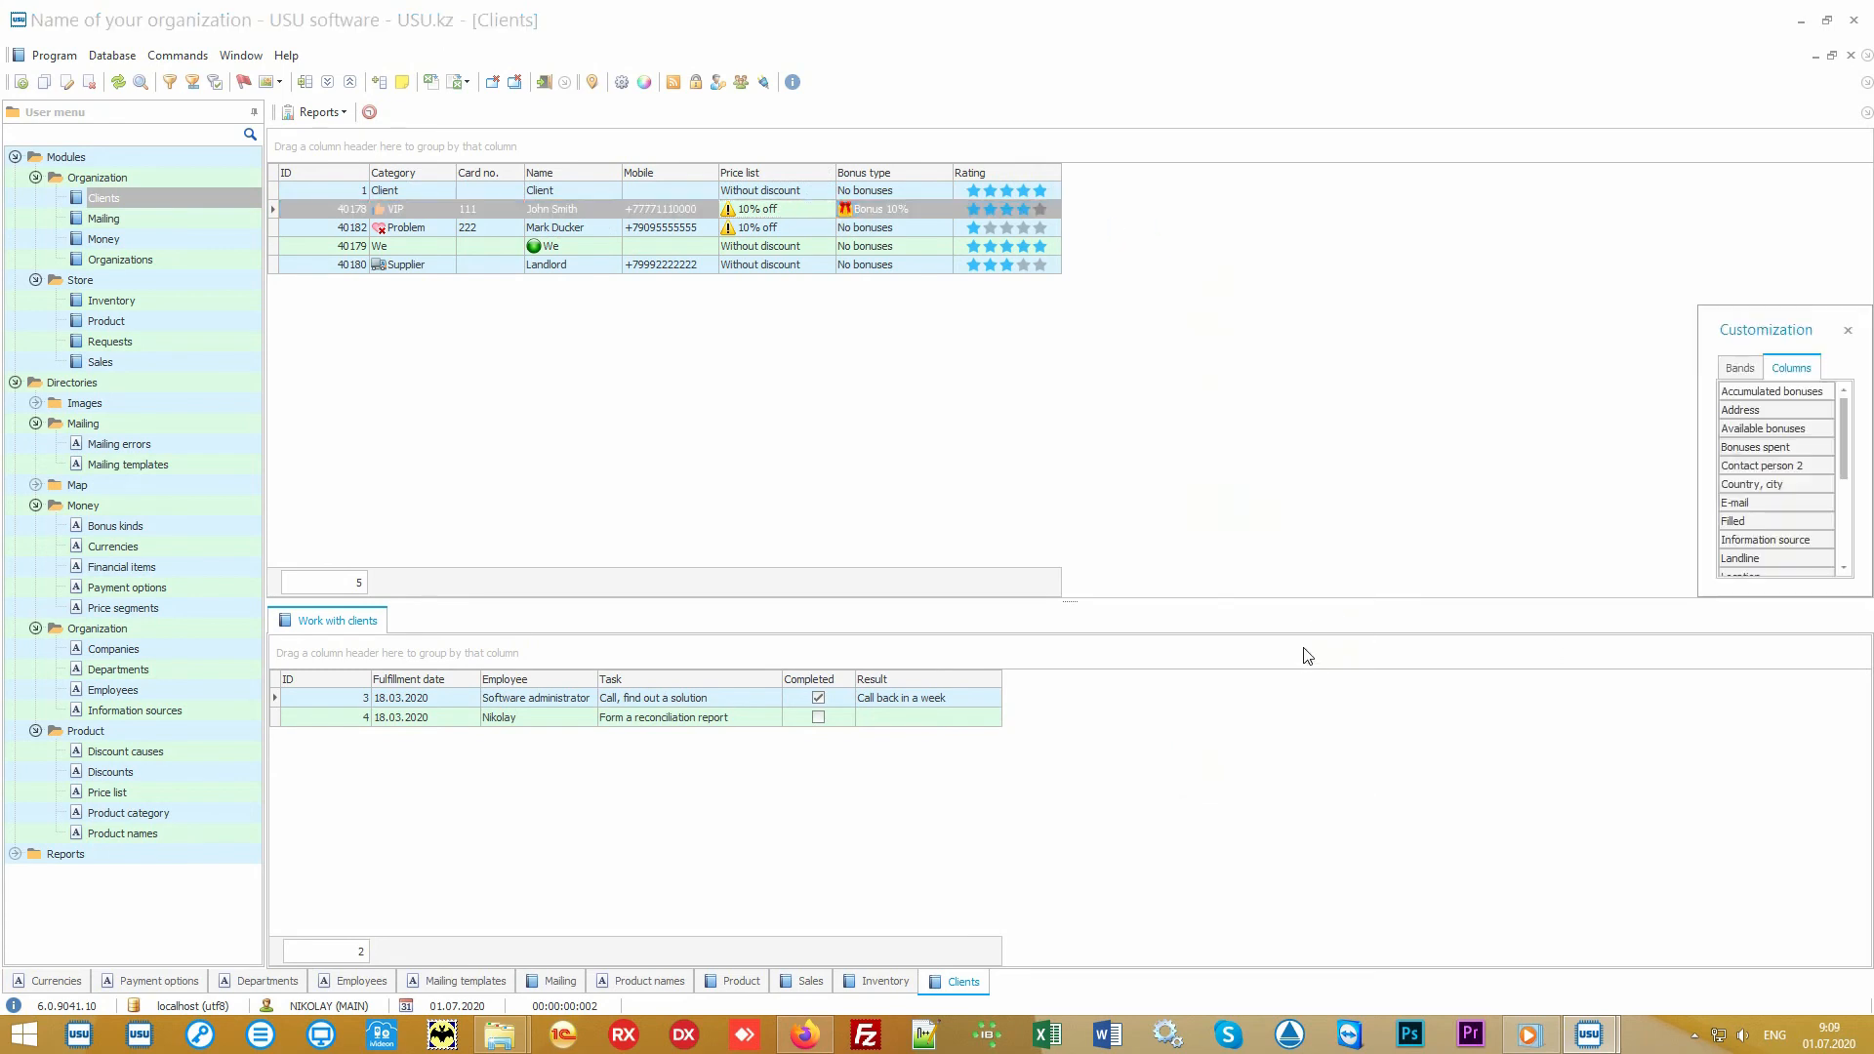
drag(1700, 597, 1447, 893)
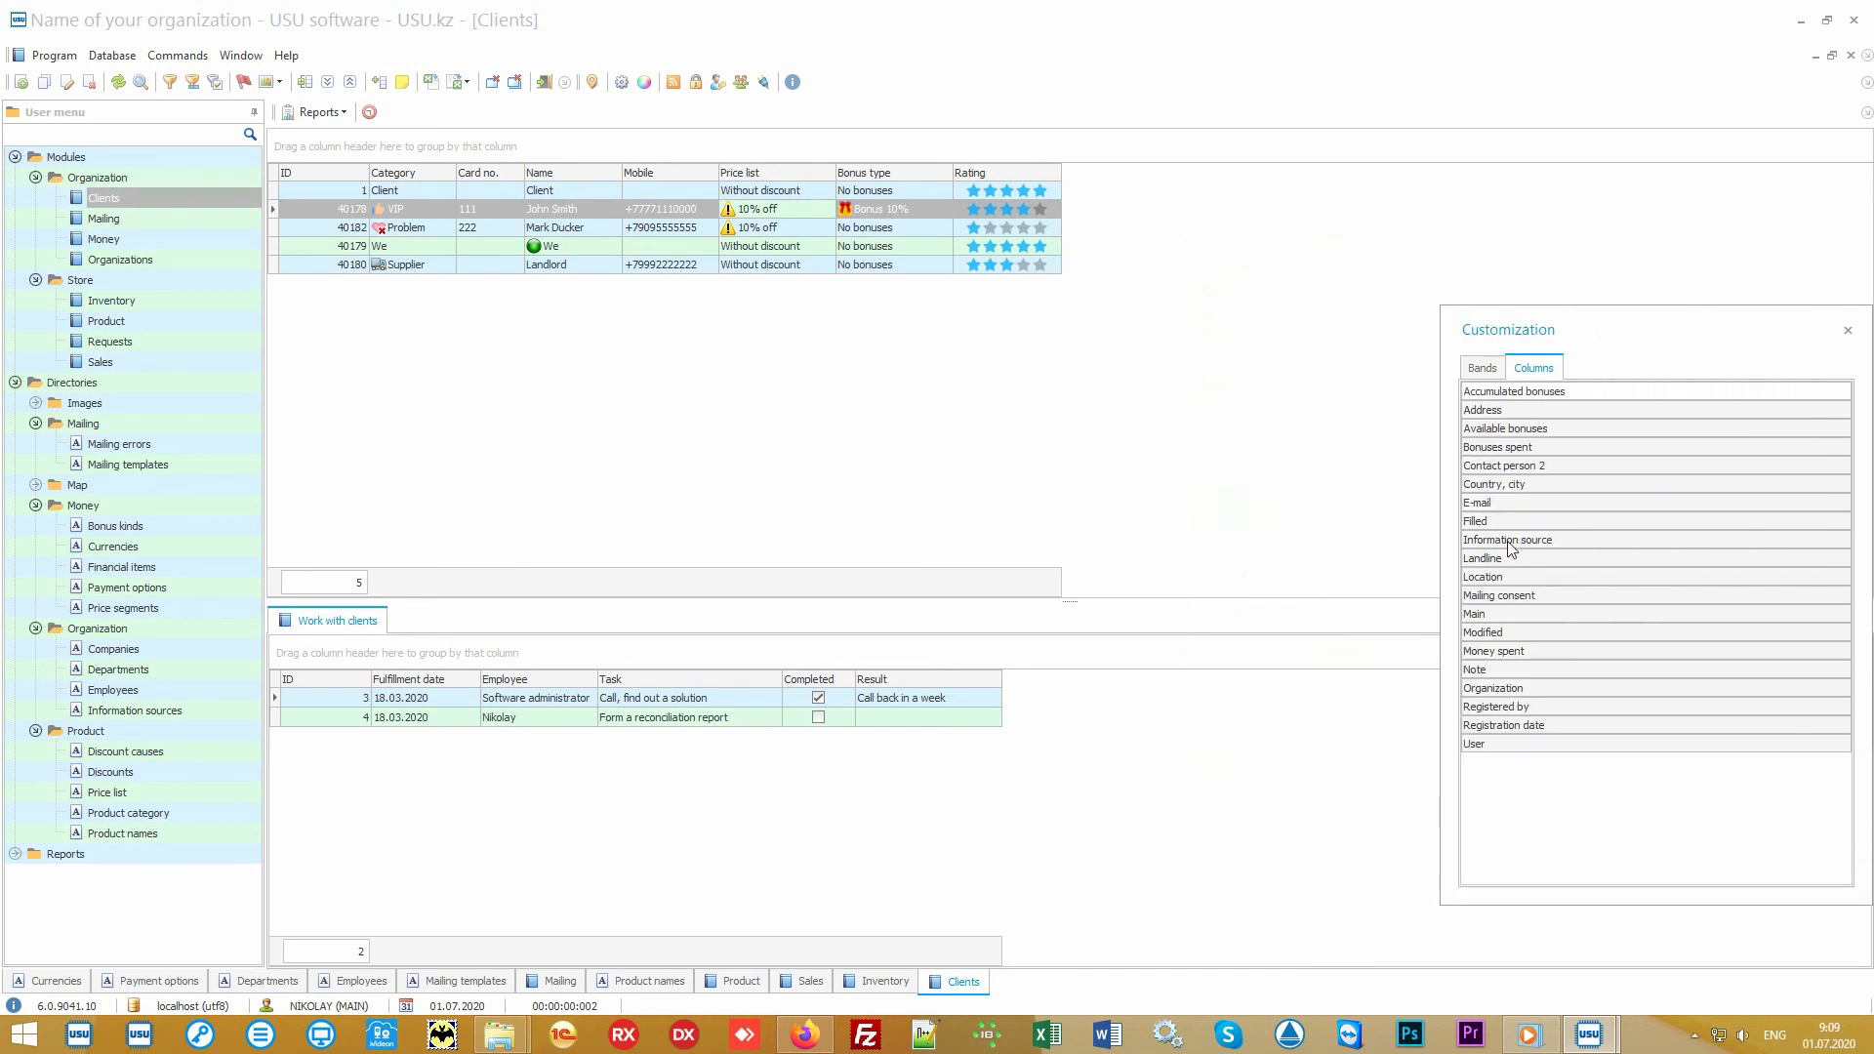
drag(1602, 540, 1064, 181)
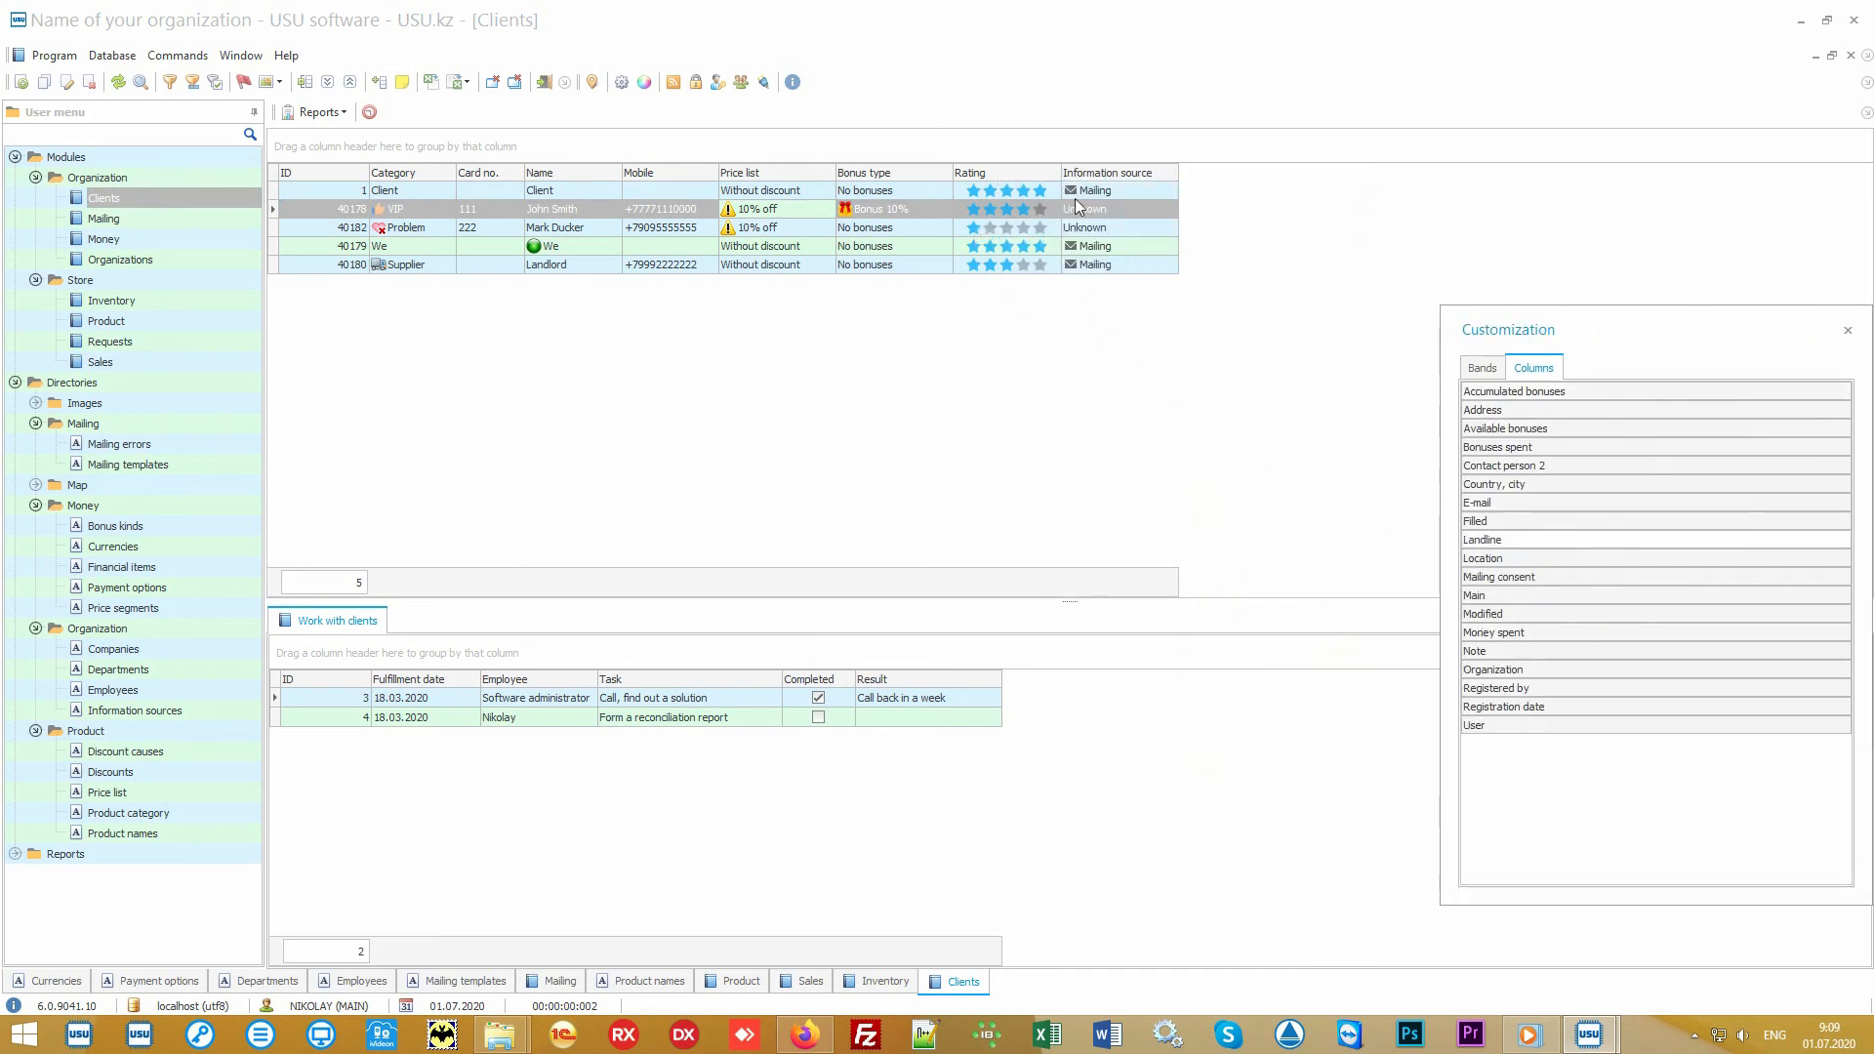
click(1847, 331)
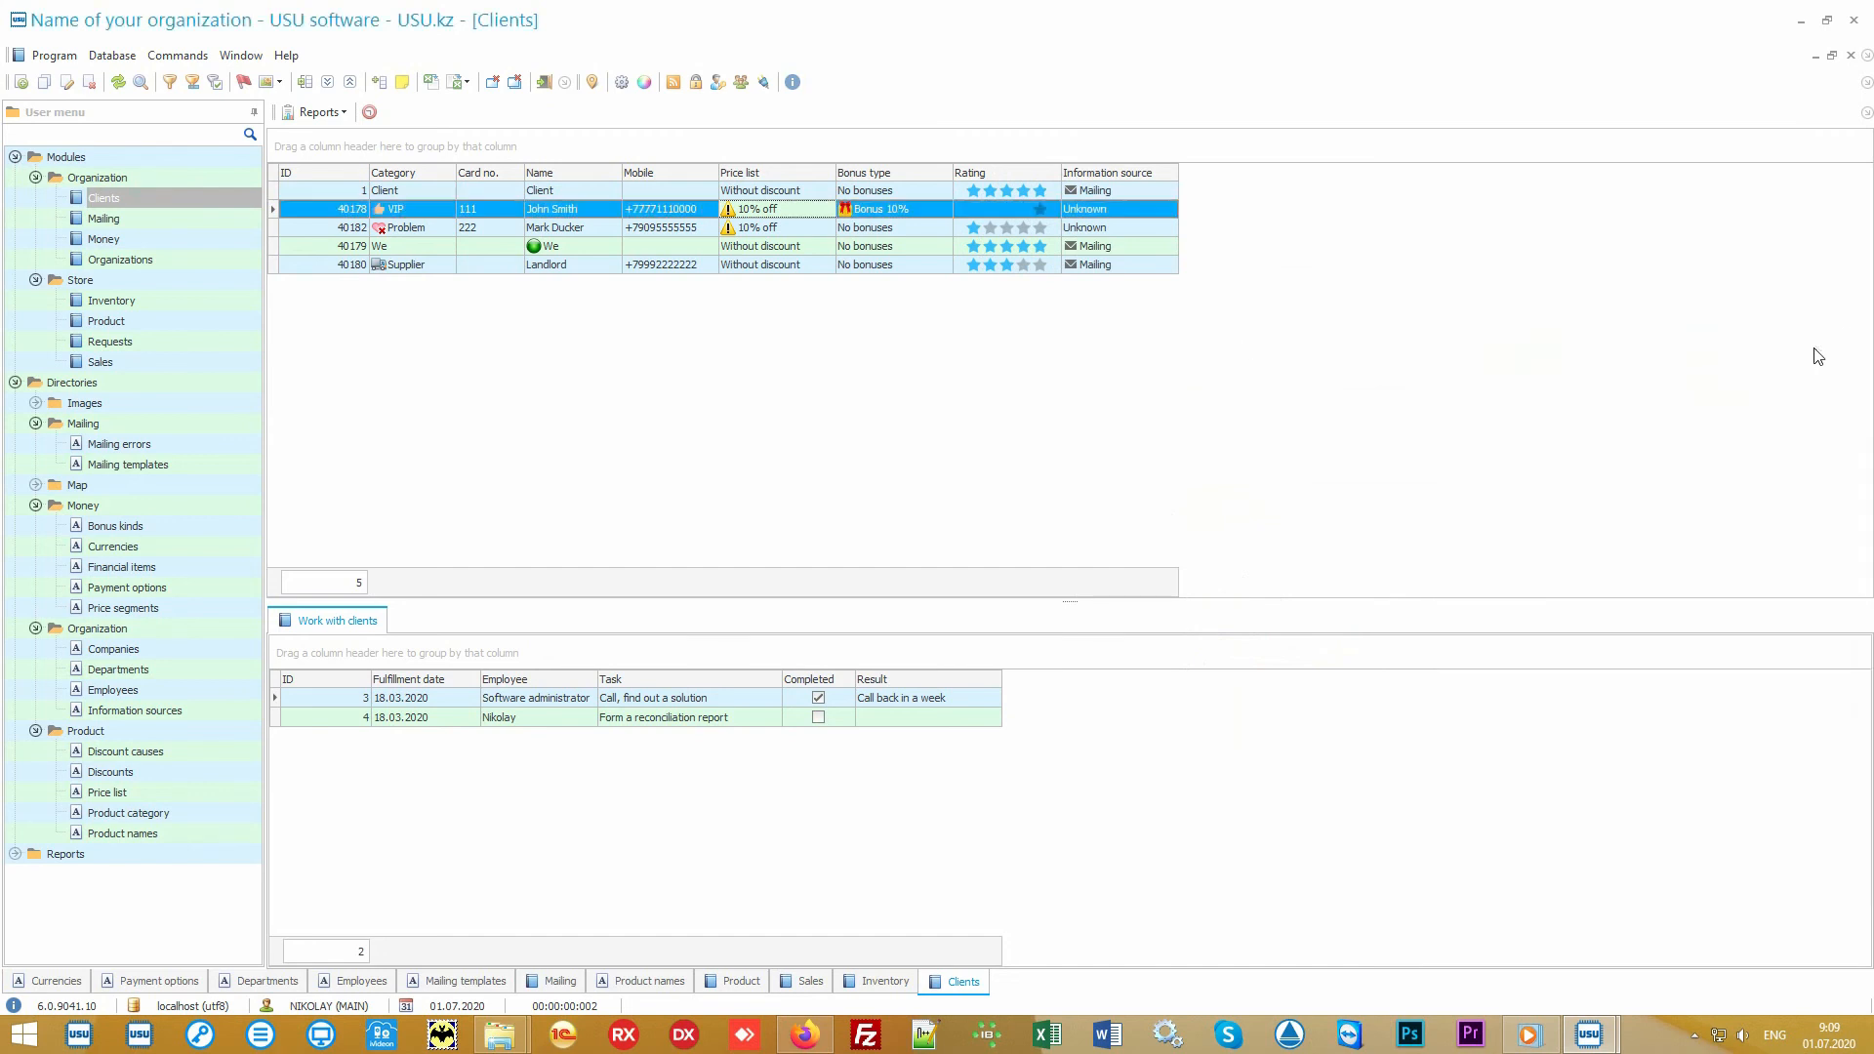
- Examine the information source of the default and VIP clients and the VIP client's bonus type
click(1157, 191)
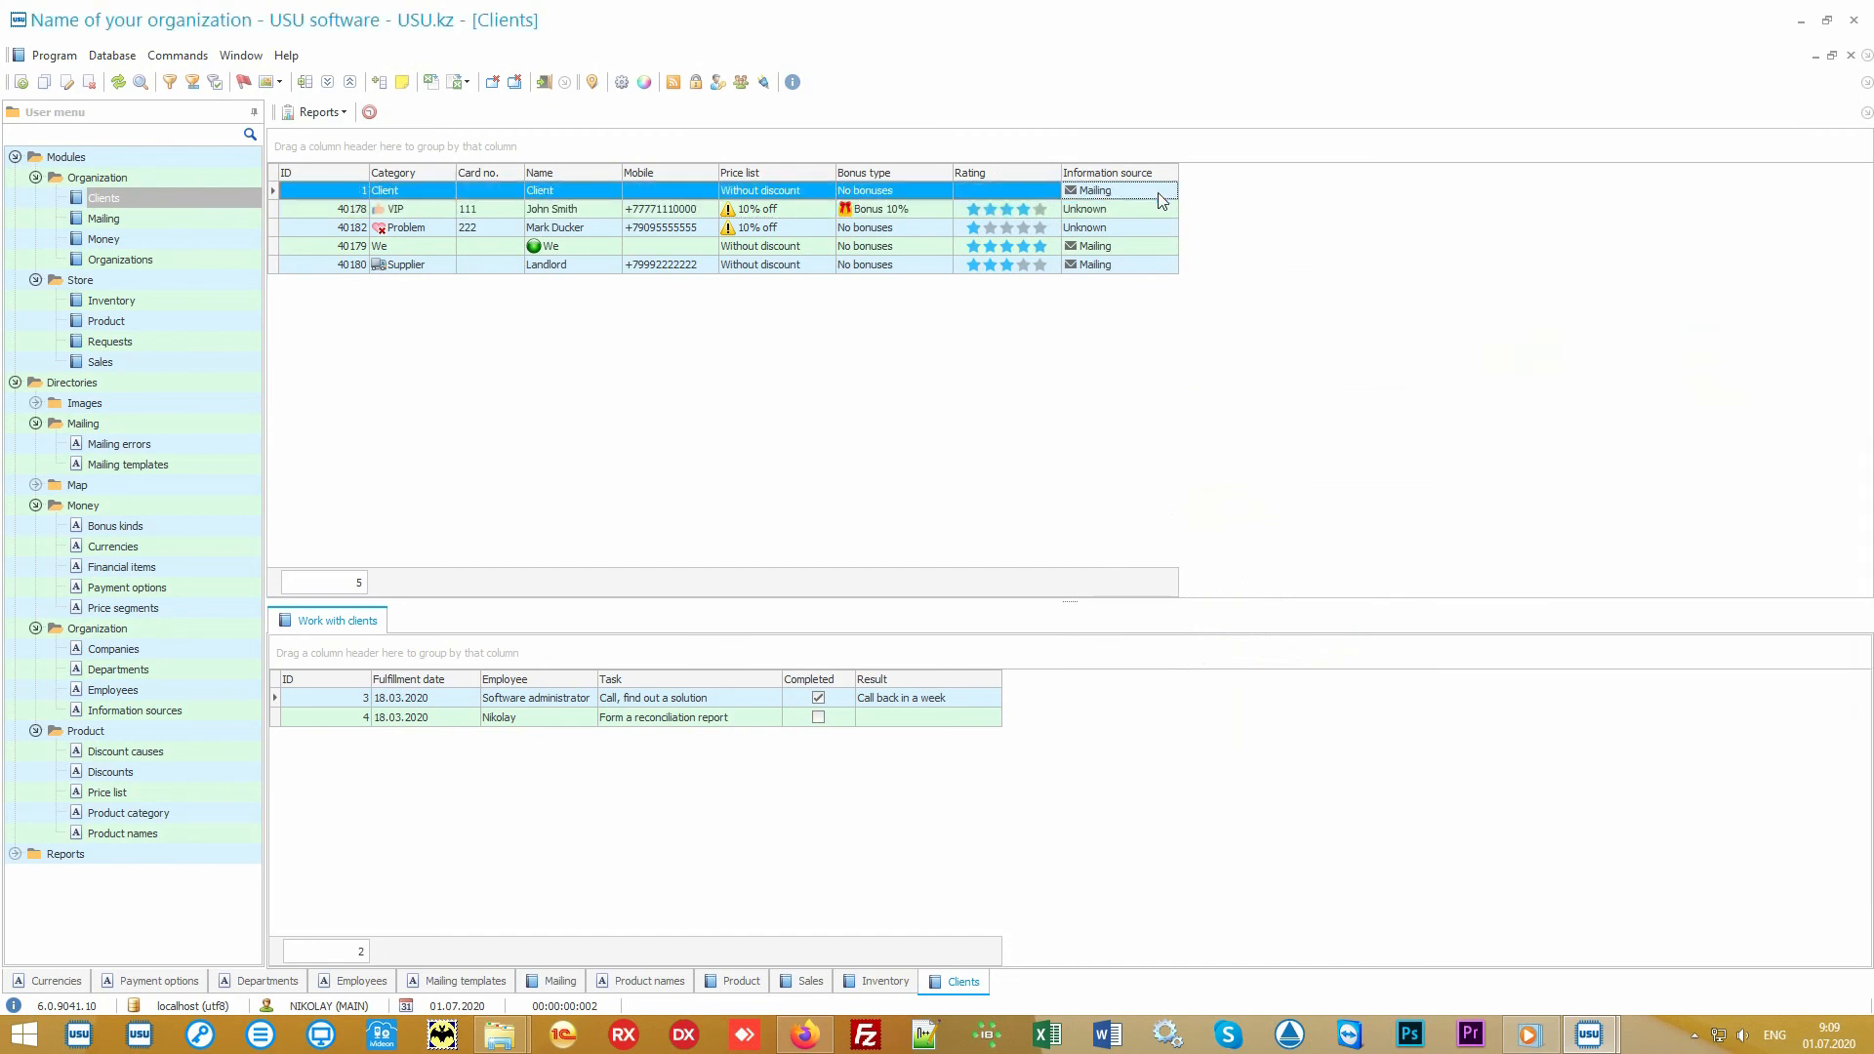
click(1158, 210)
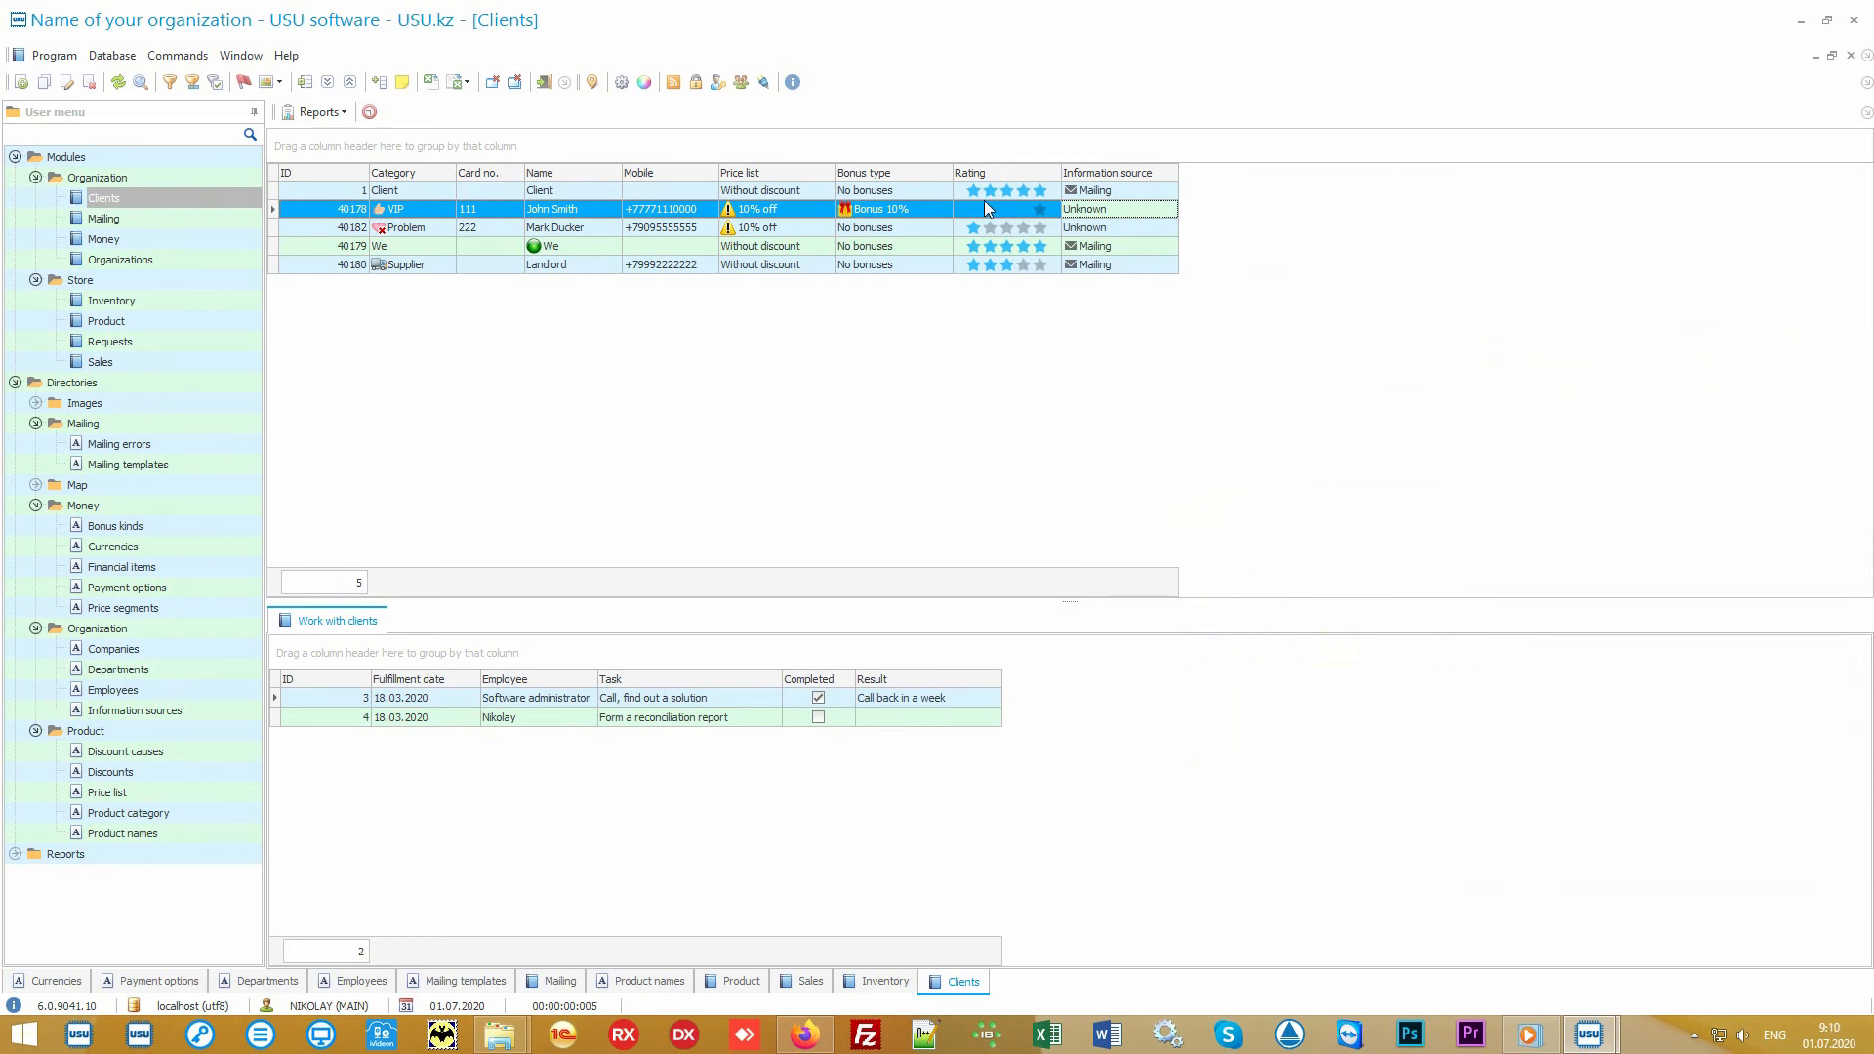
click(924, 209)
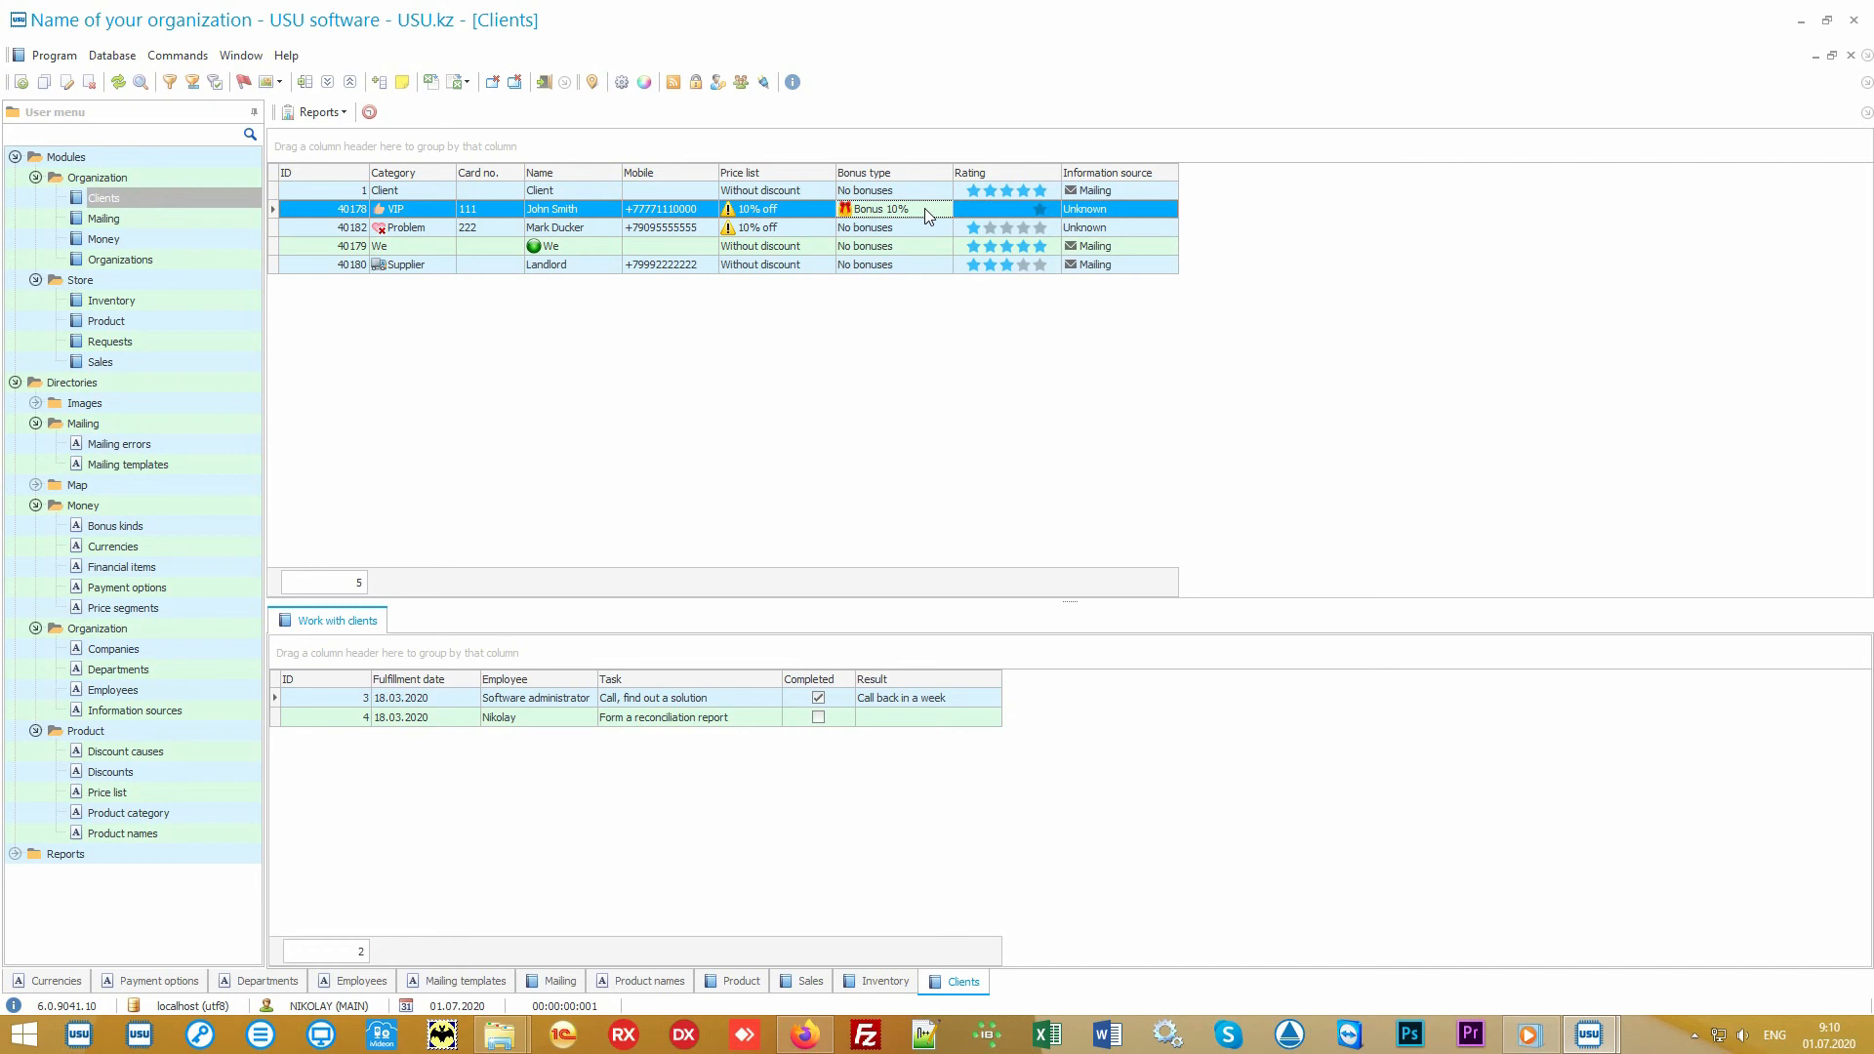
- Generate the Mailing report for clients with mailing consent, view its mailing recipients list, and cancel the mailing
click(15, 383)
click(15, 403)
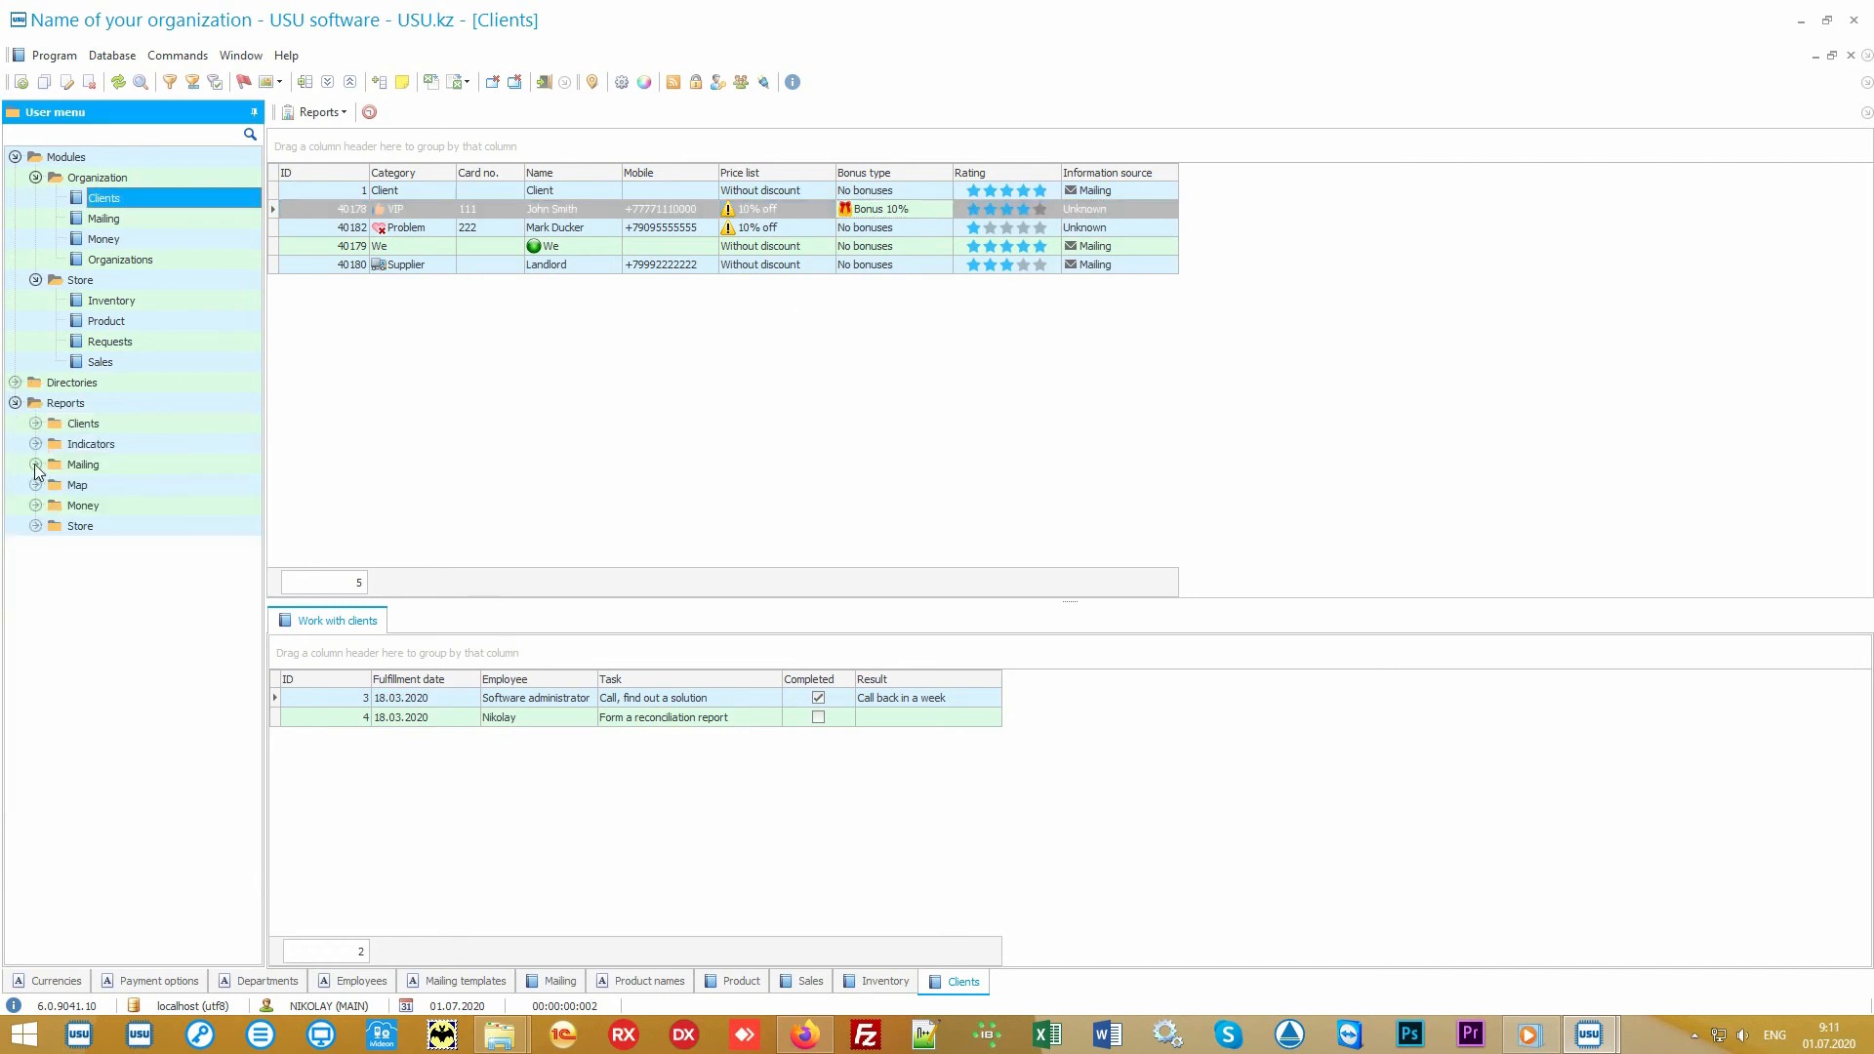
click(35, 464)
double_click(103, 486)
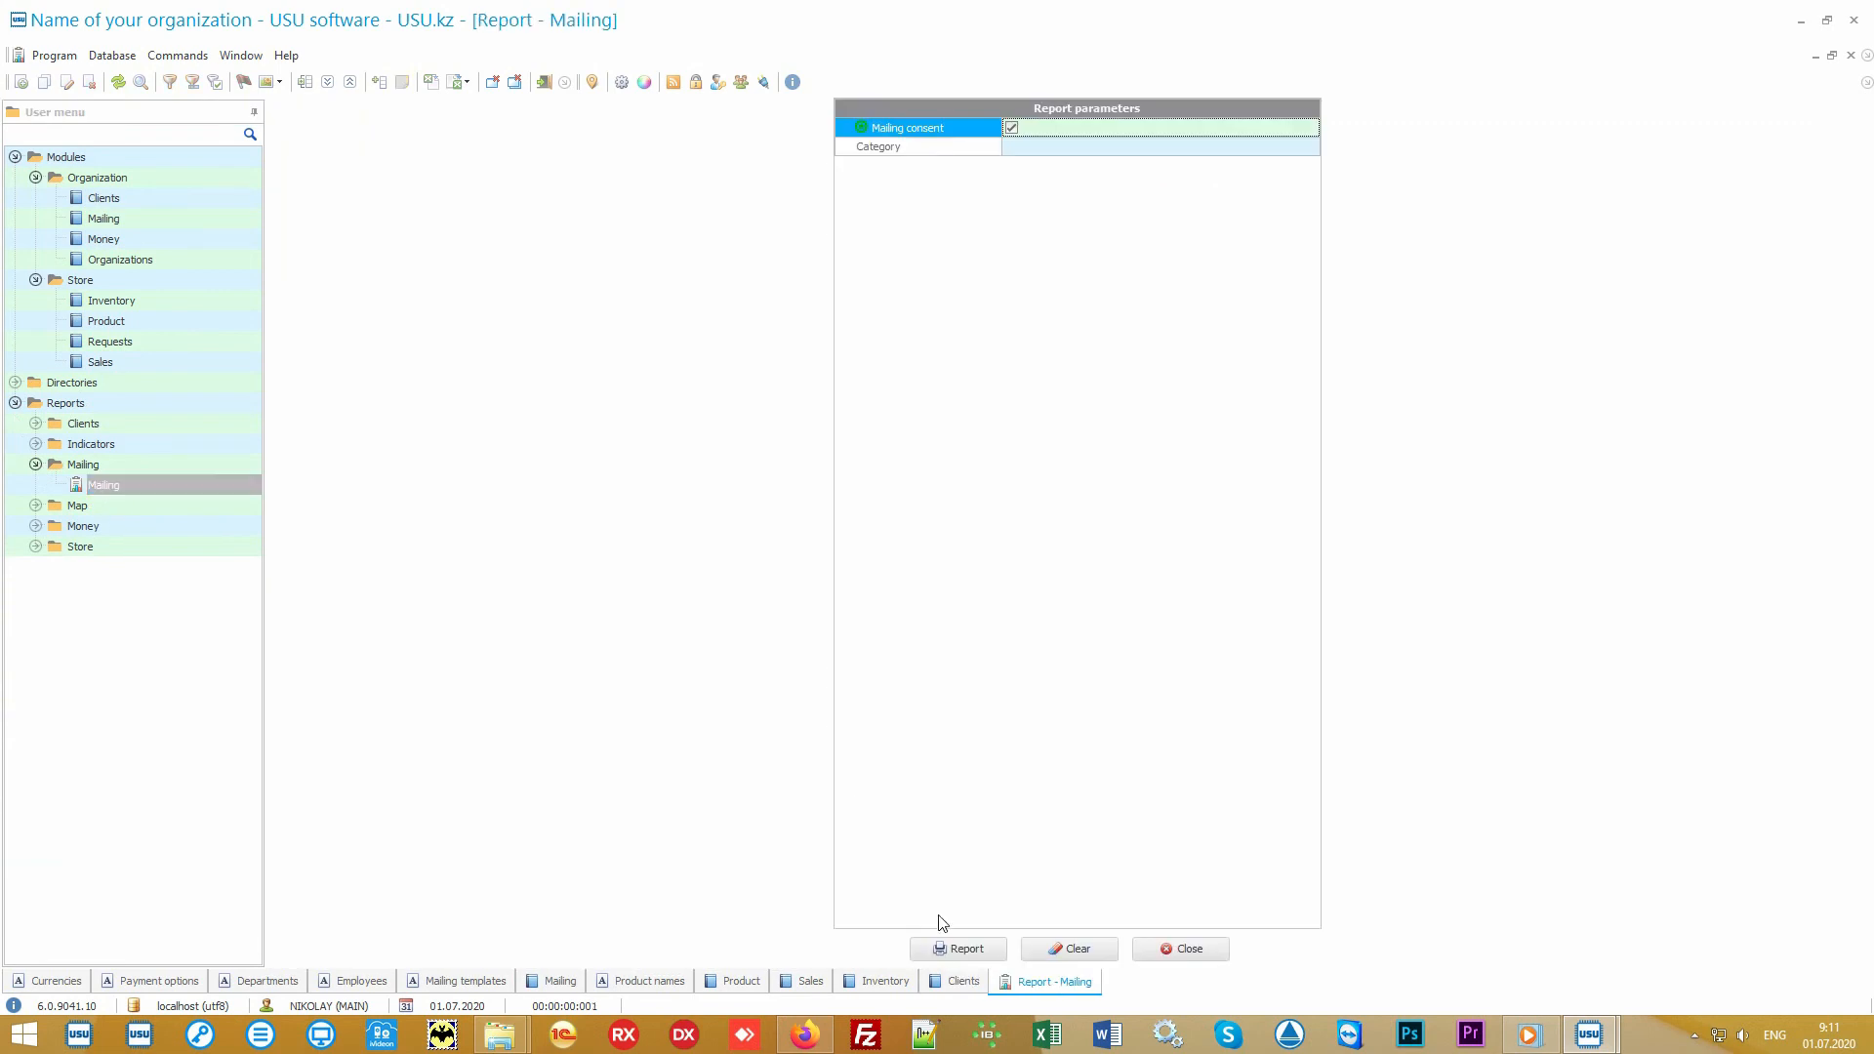
click(947, 947)
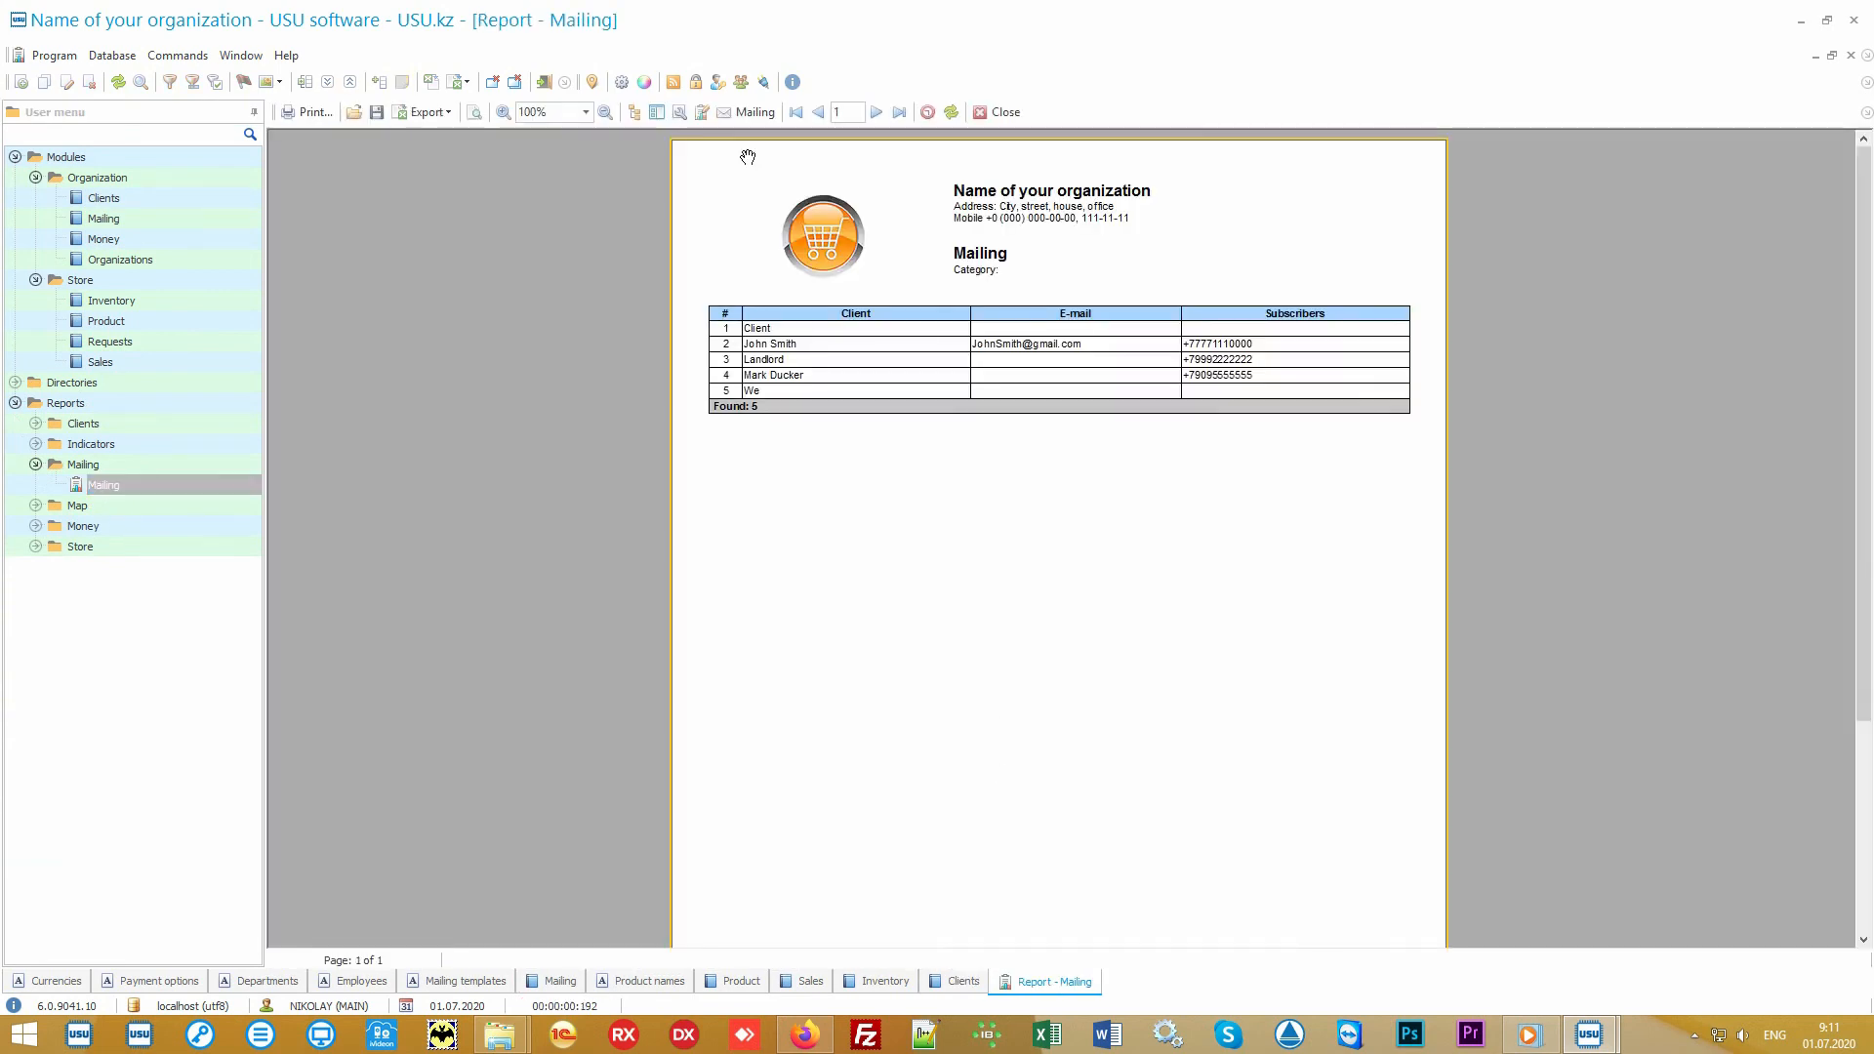
click(755, 113)
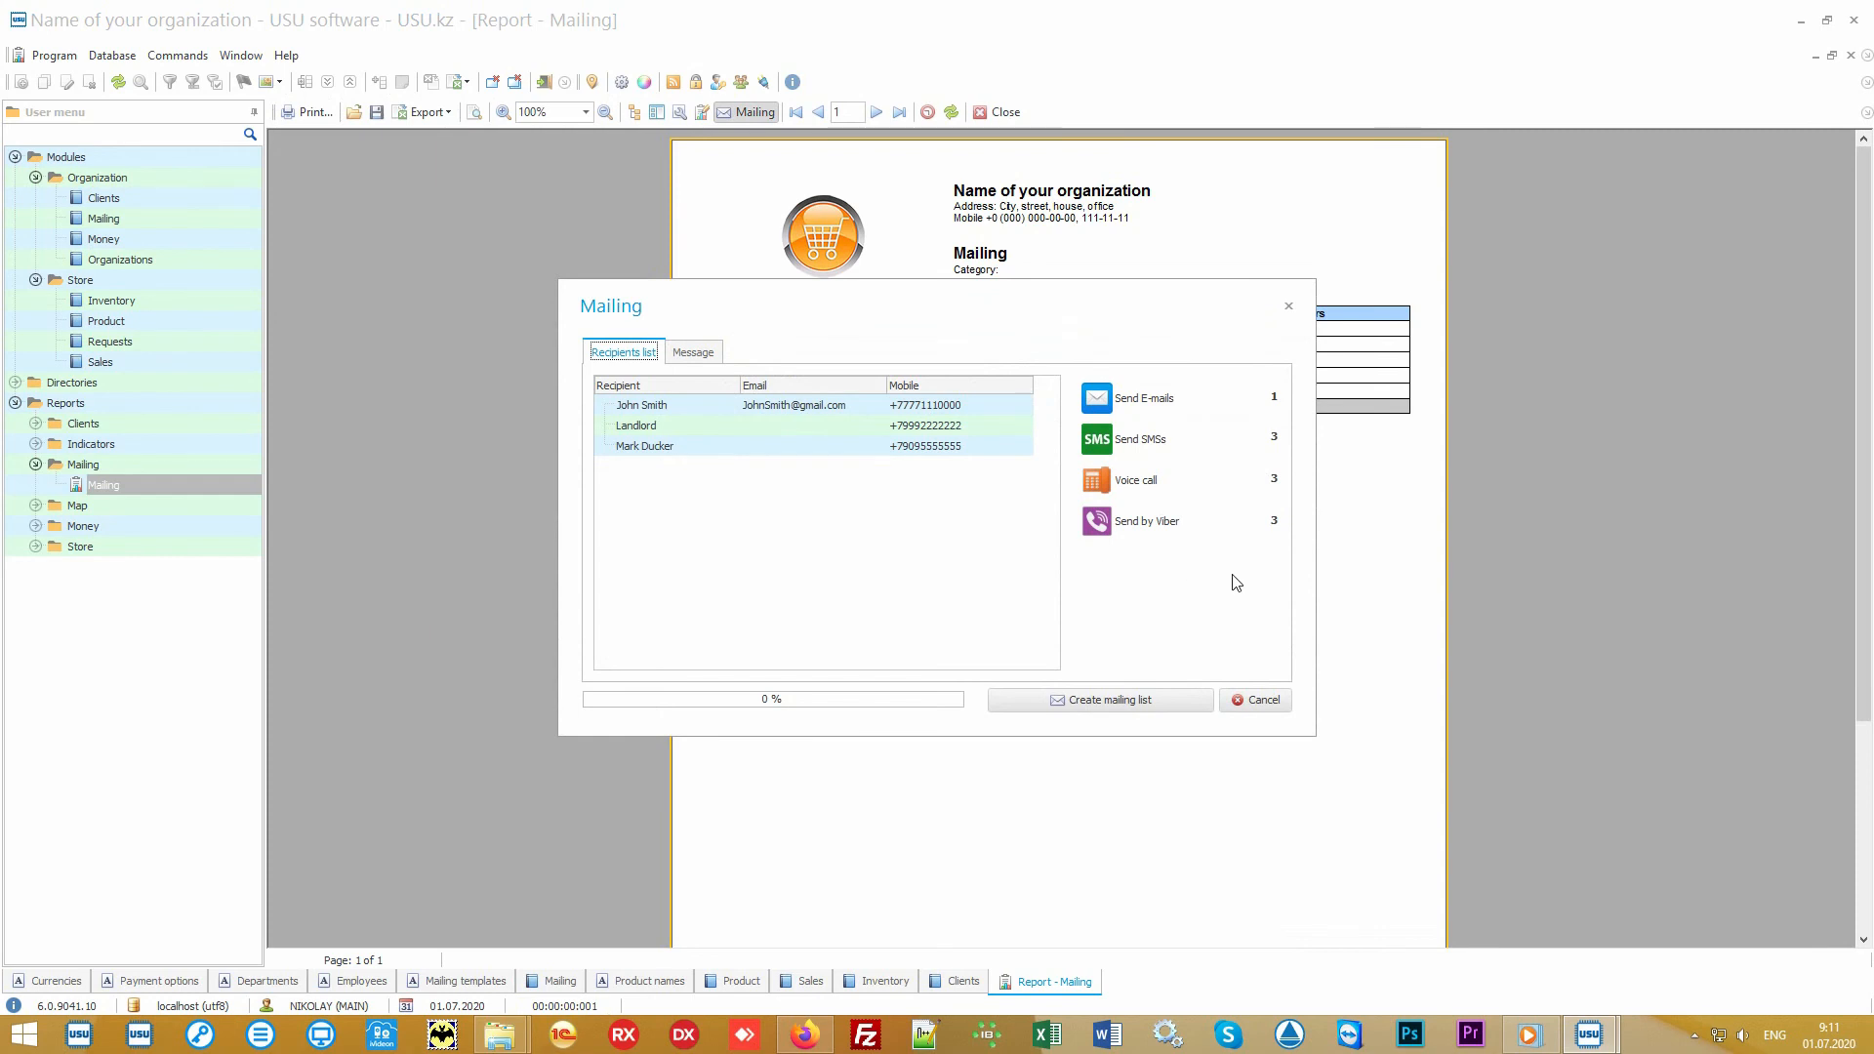
click(1261, 699)
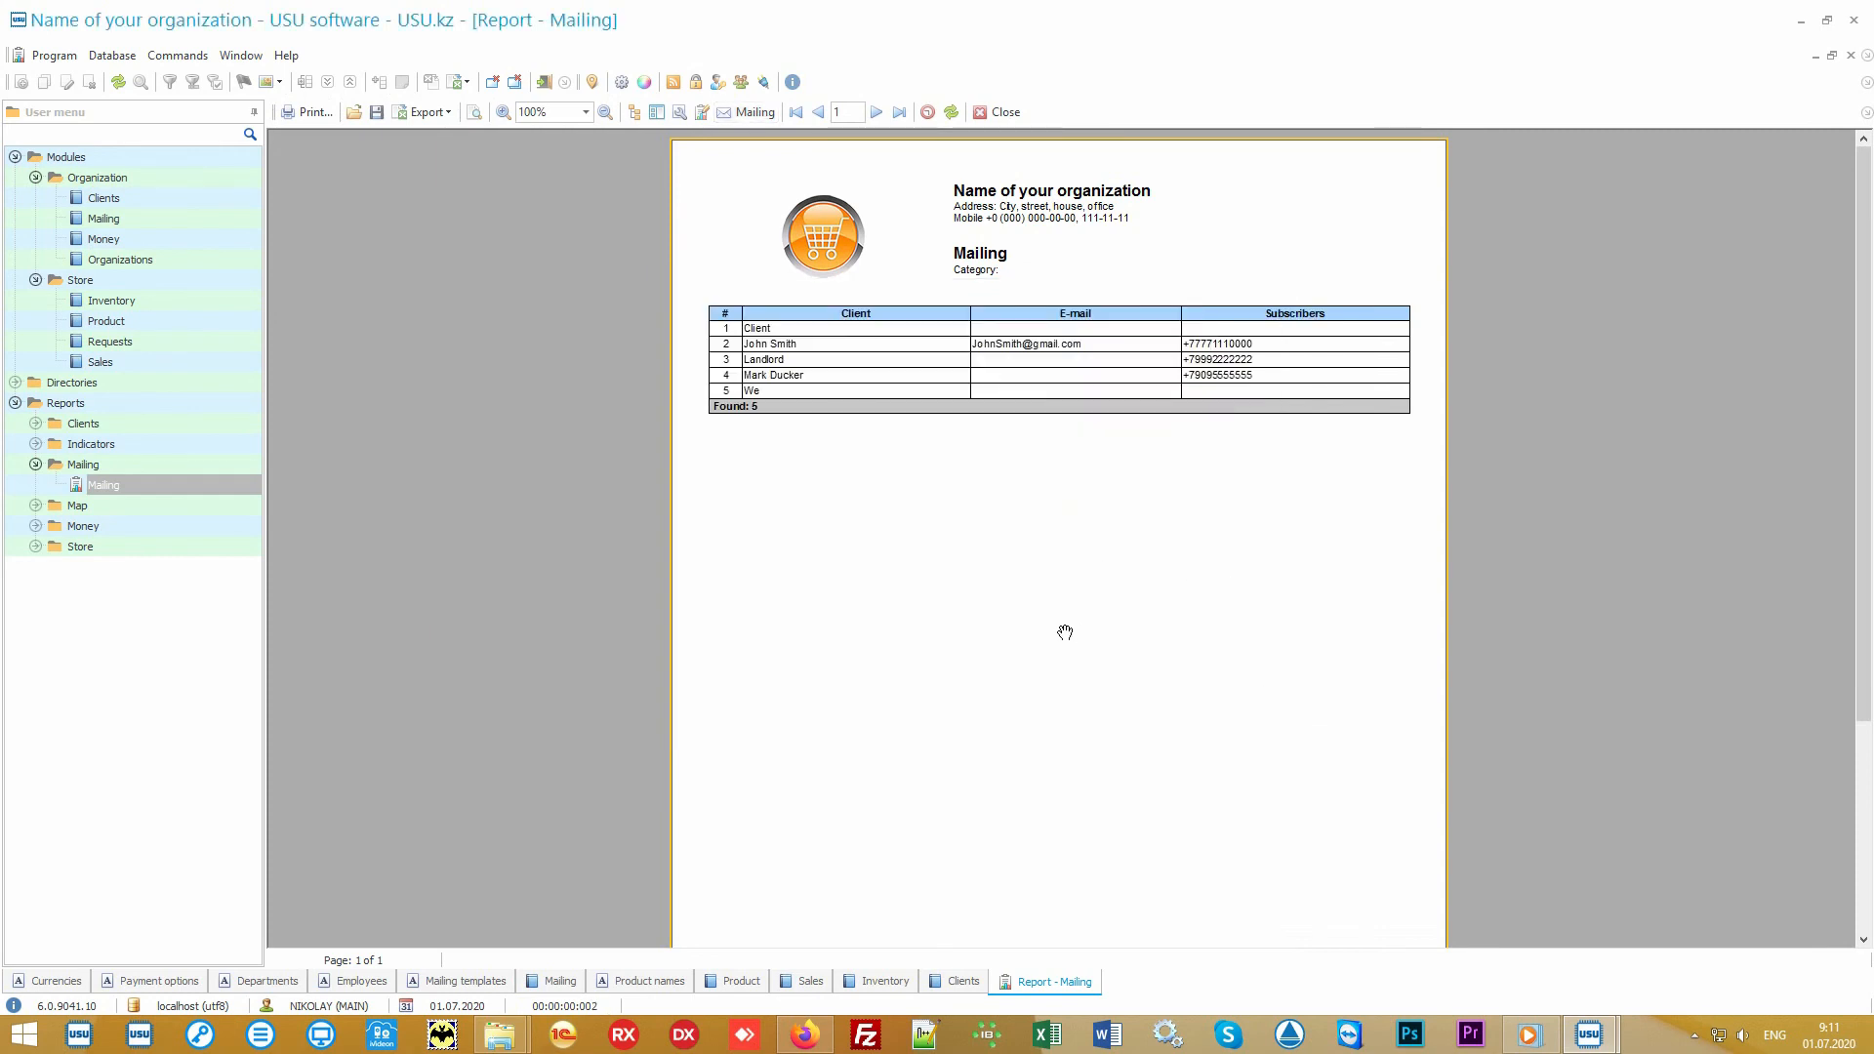
- Generate the Money group's Salary report for 01.01.2010 to 31.12.2020, review it, and return to the client list
click(200, 527)
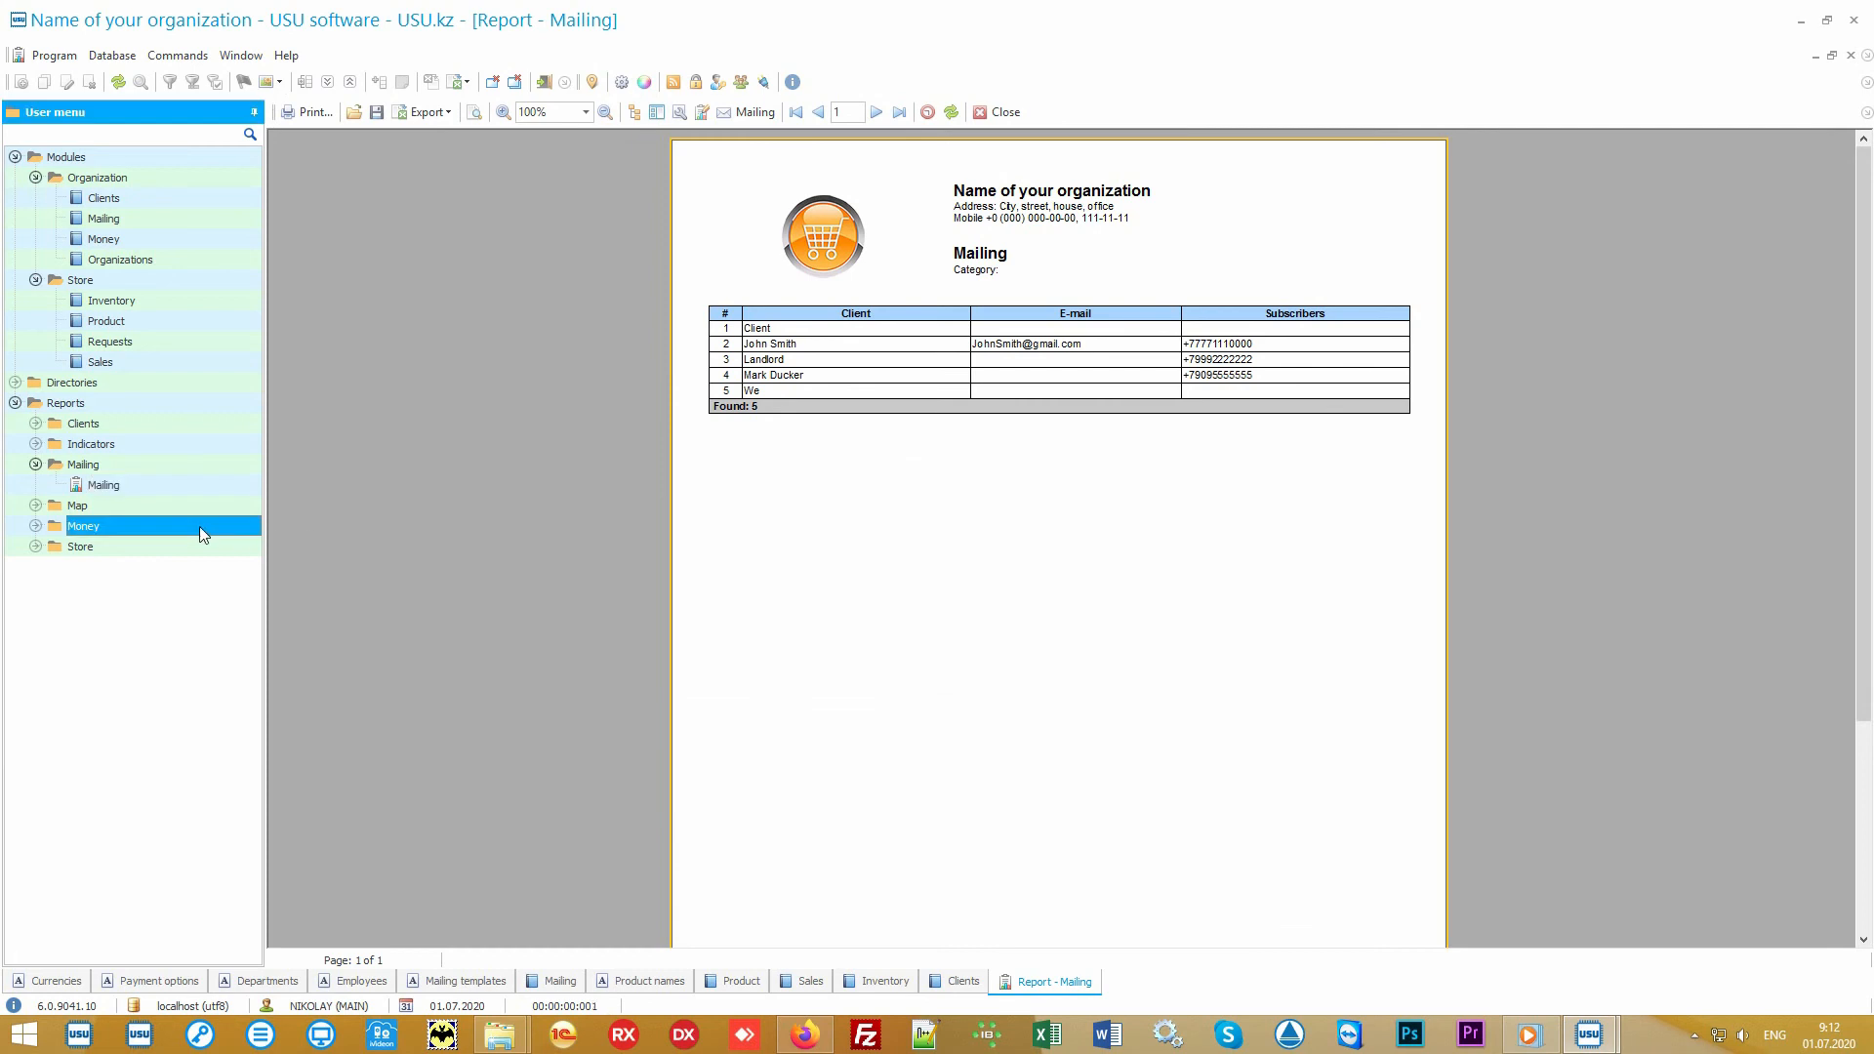
double_click(200, 526)
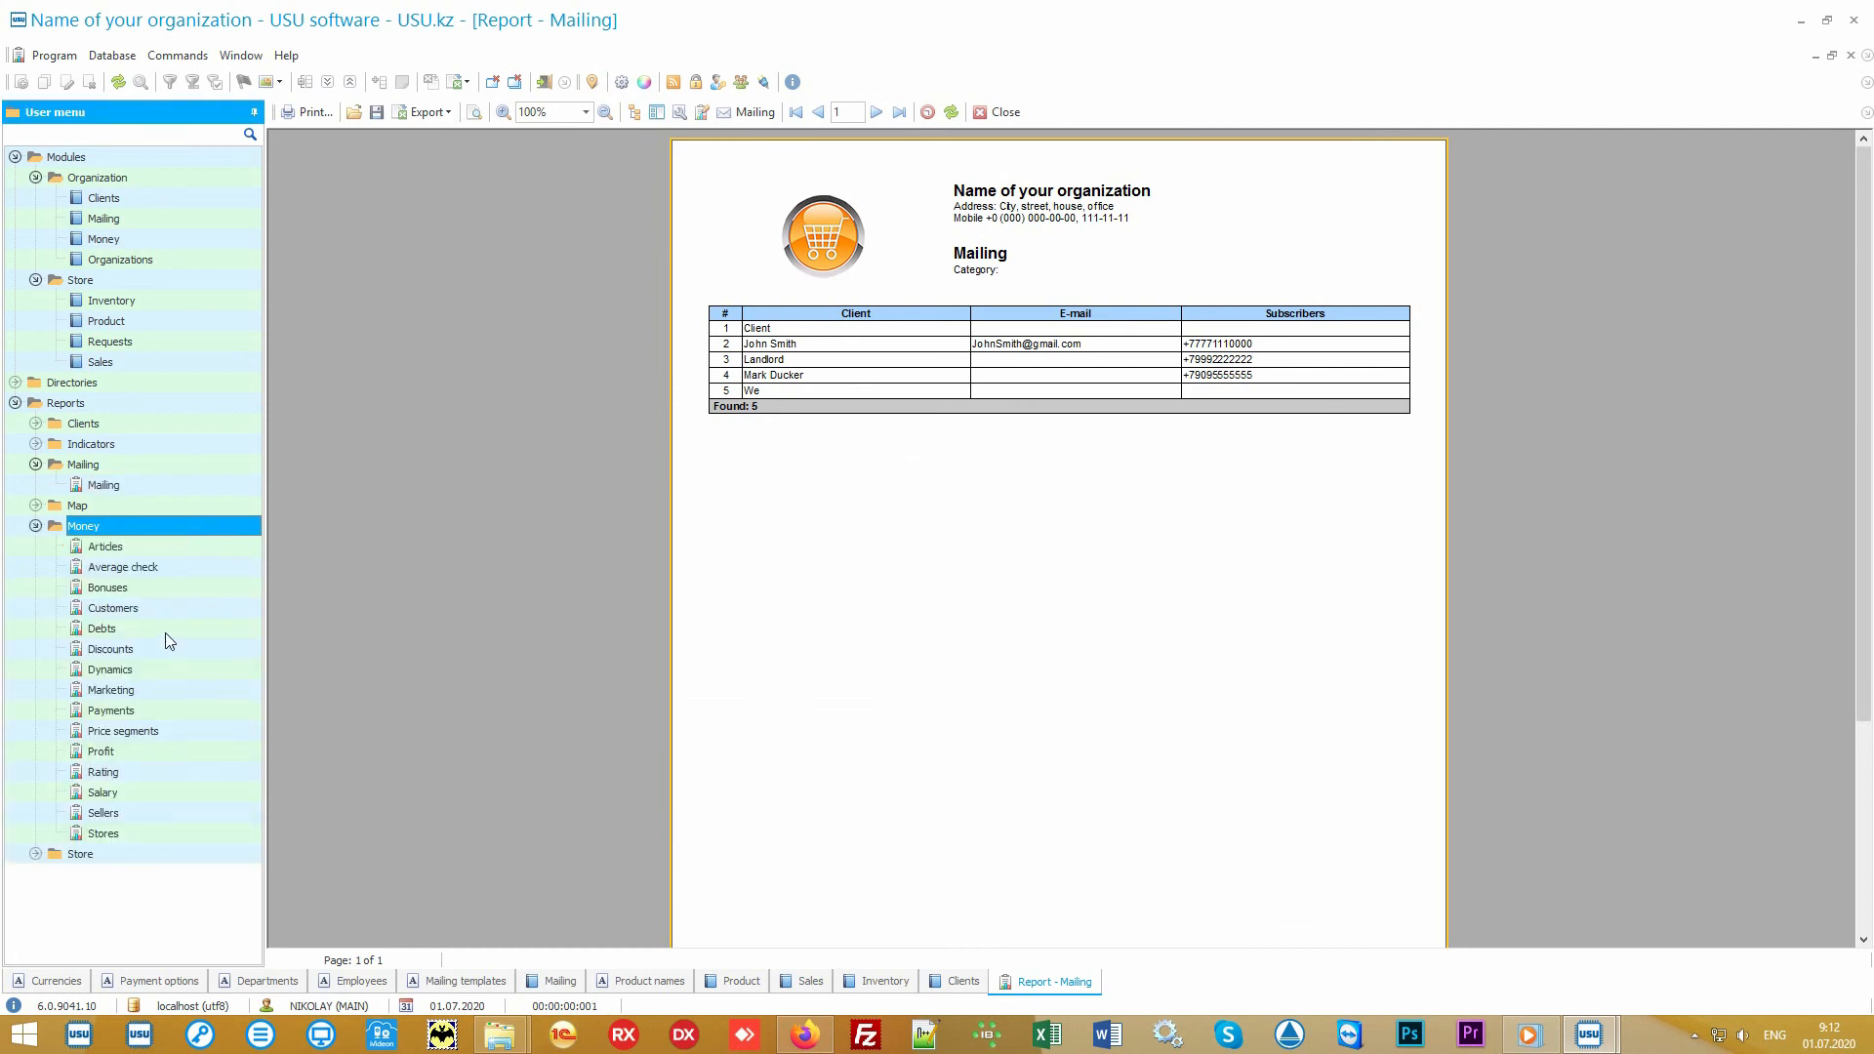
double_click(139, 792)
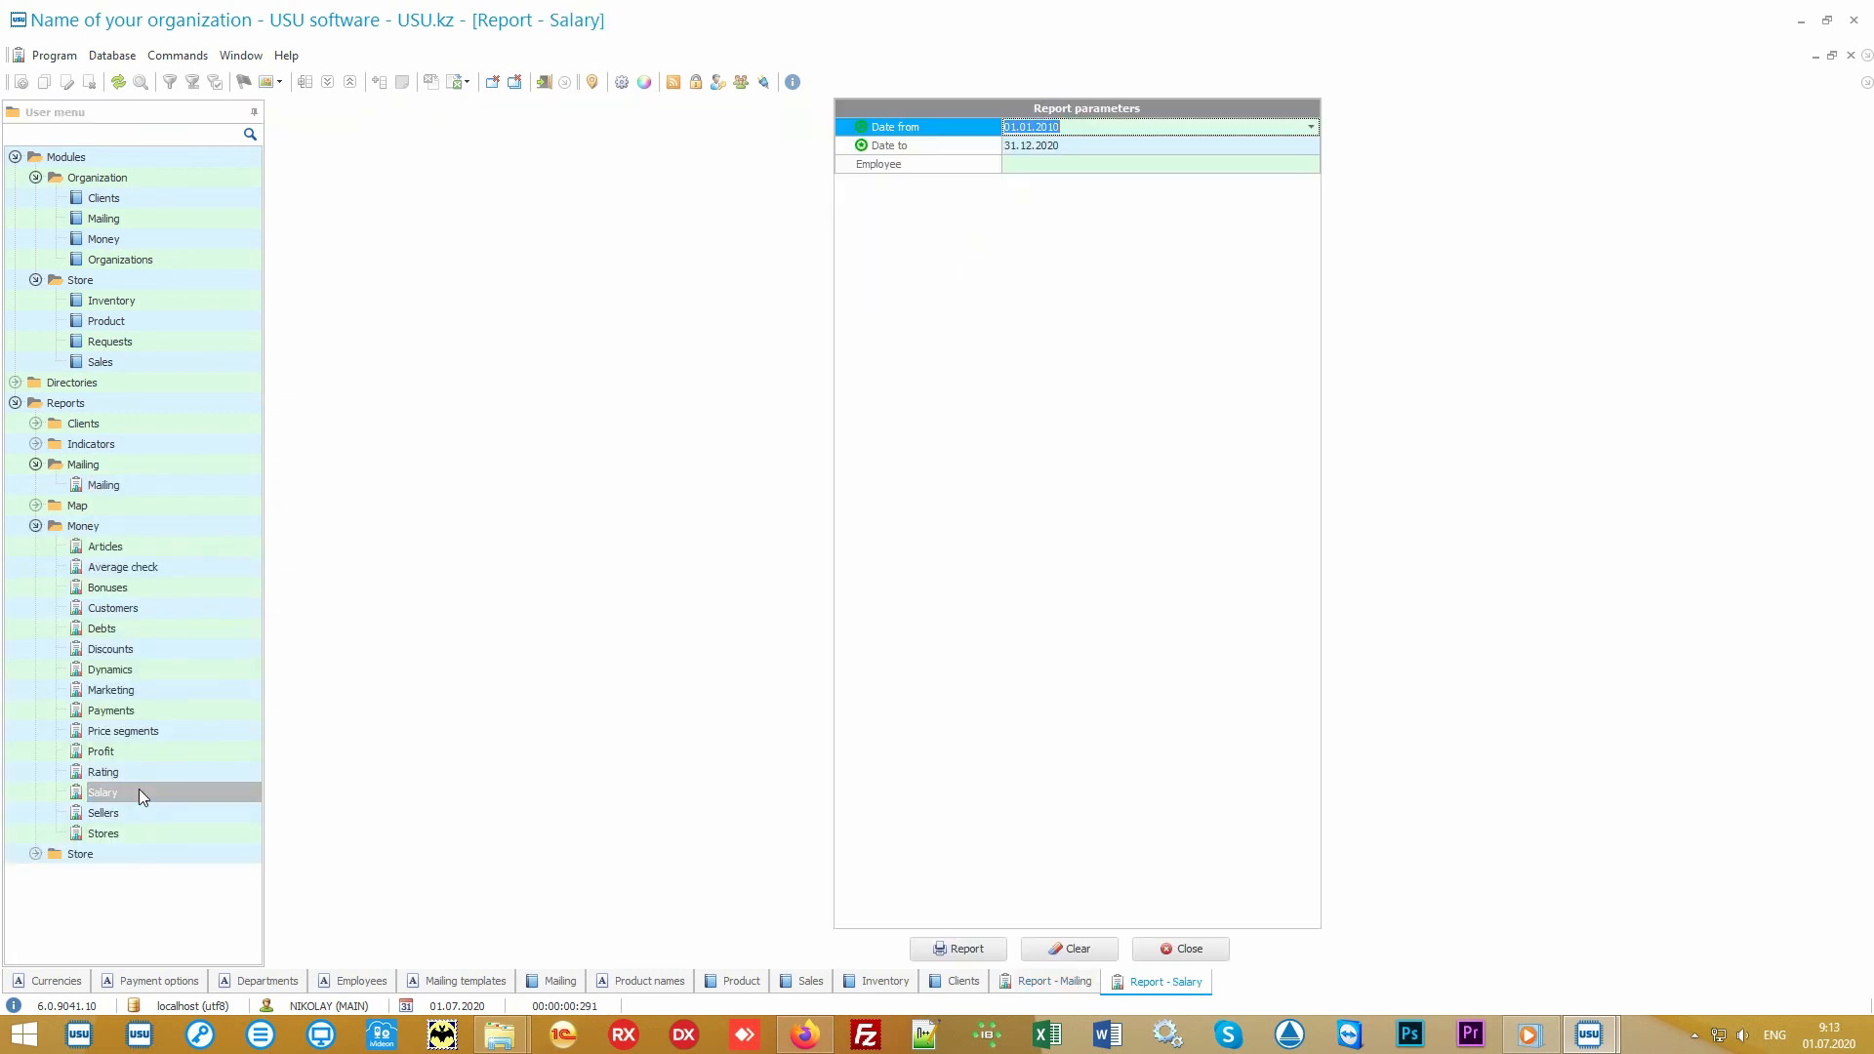
click(952, 945)
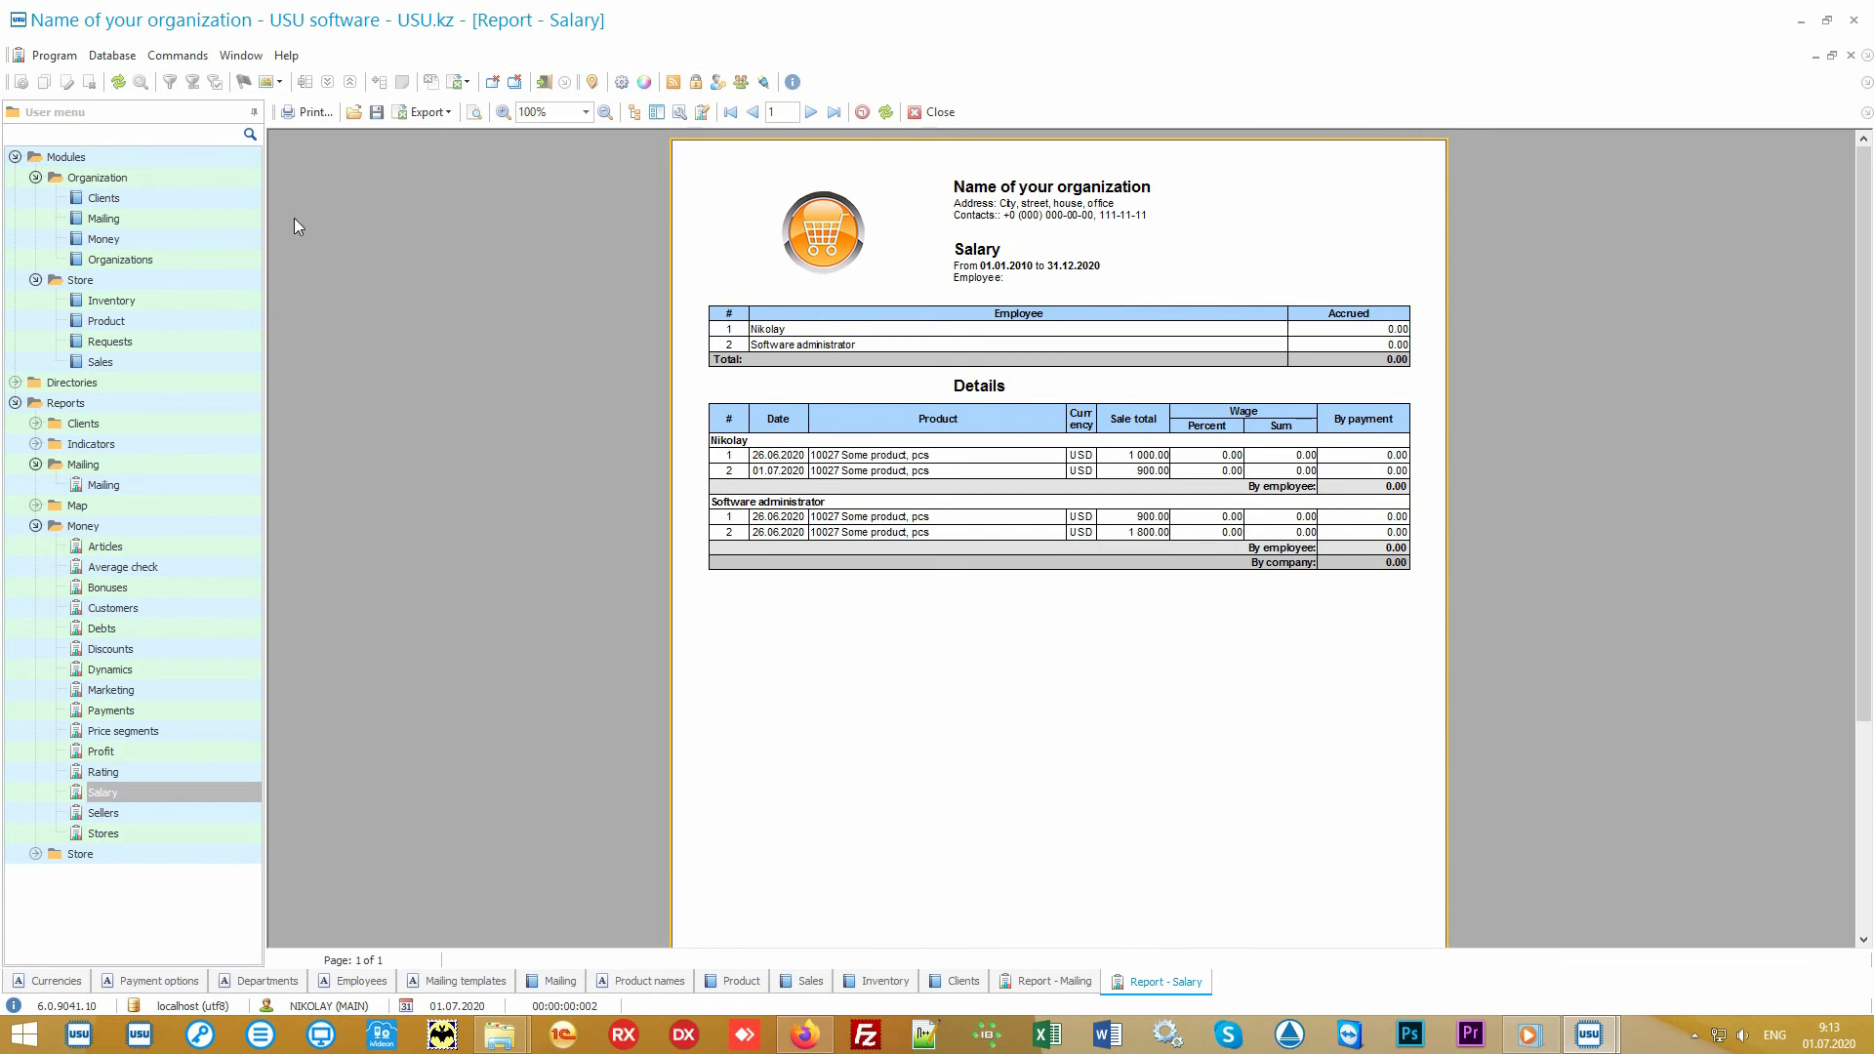
click(103, 197)
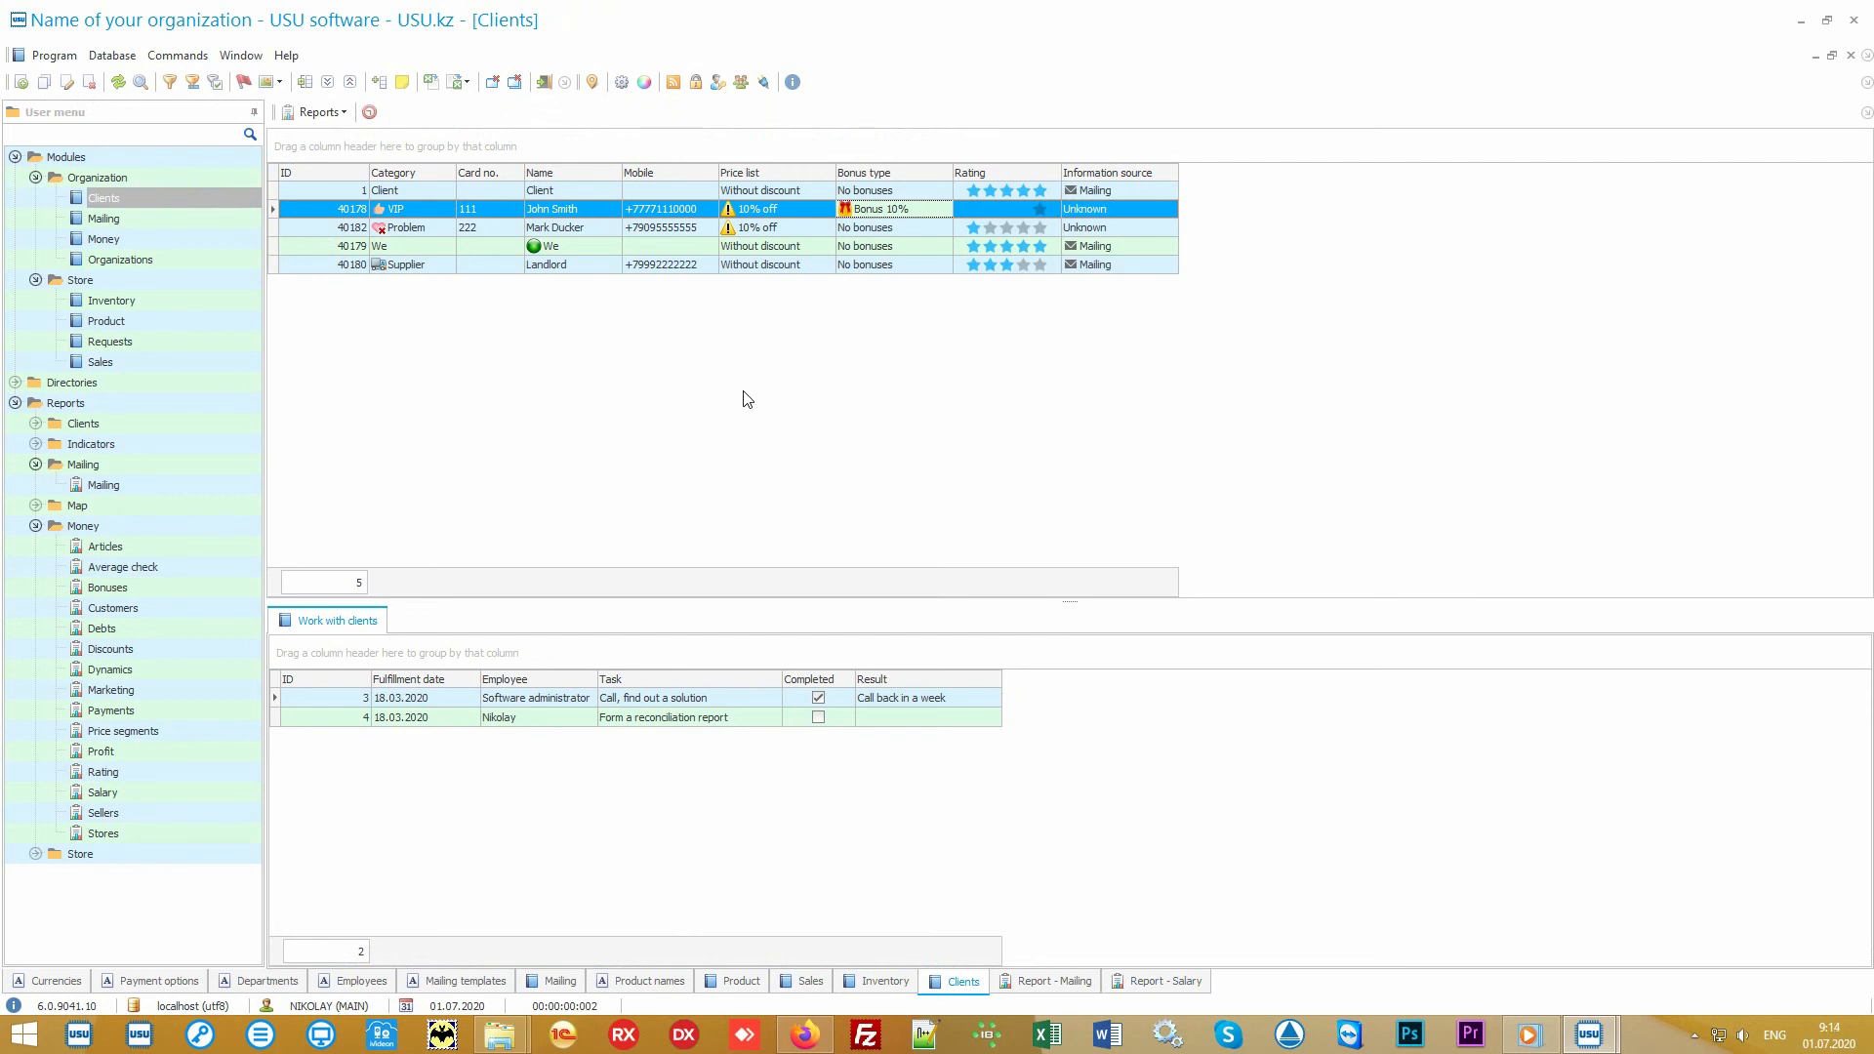
- Collapse the Modules section and the Mailing and Money report groups, and expand the Store reports
click(35, 158)
click(15, 156)
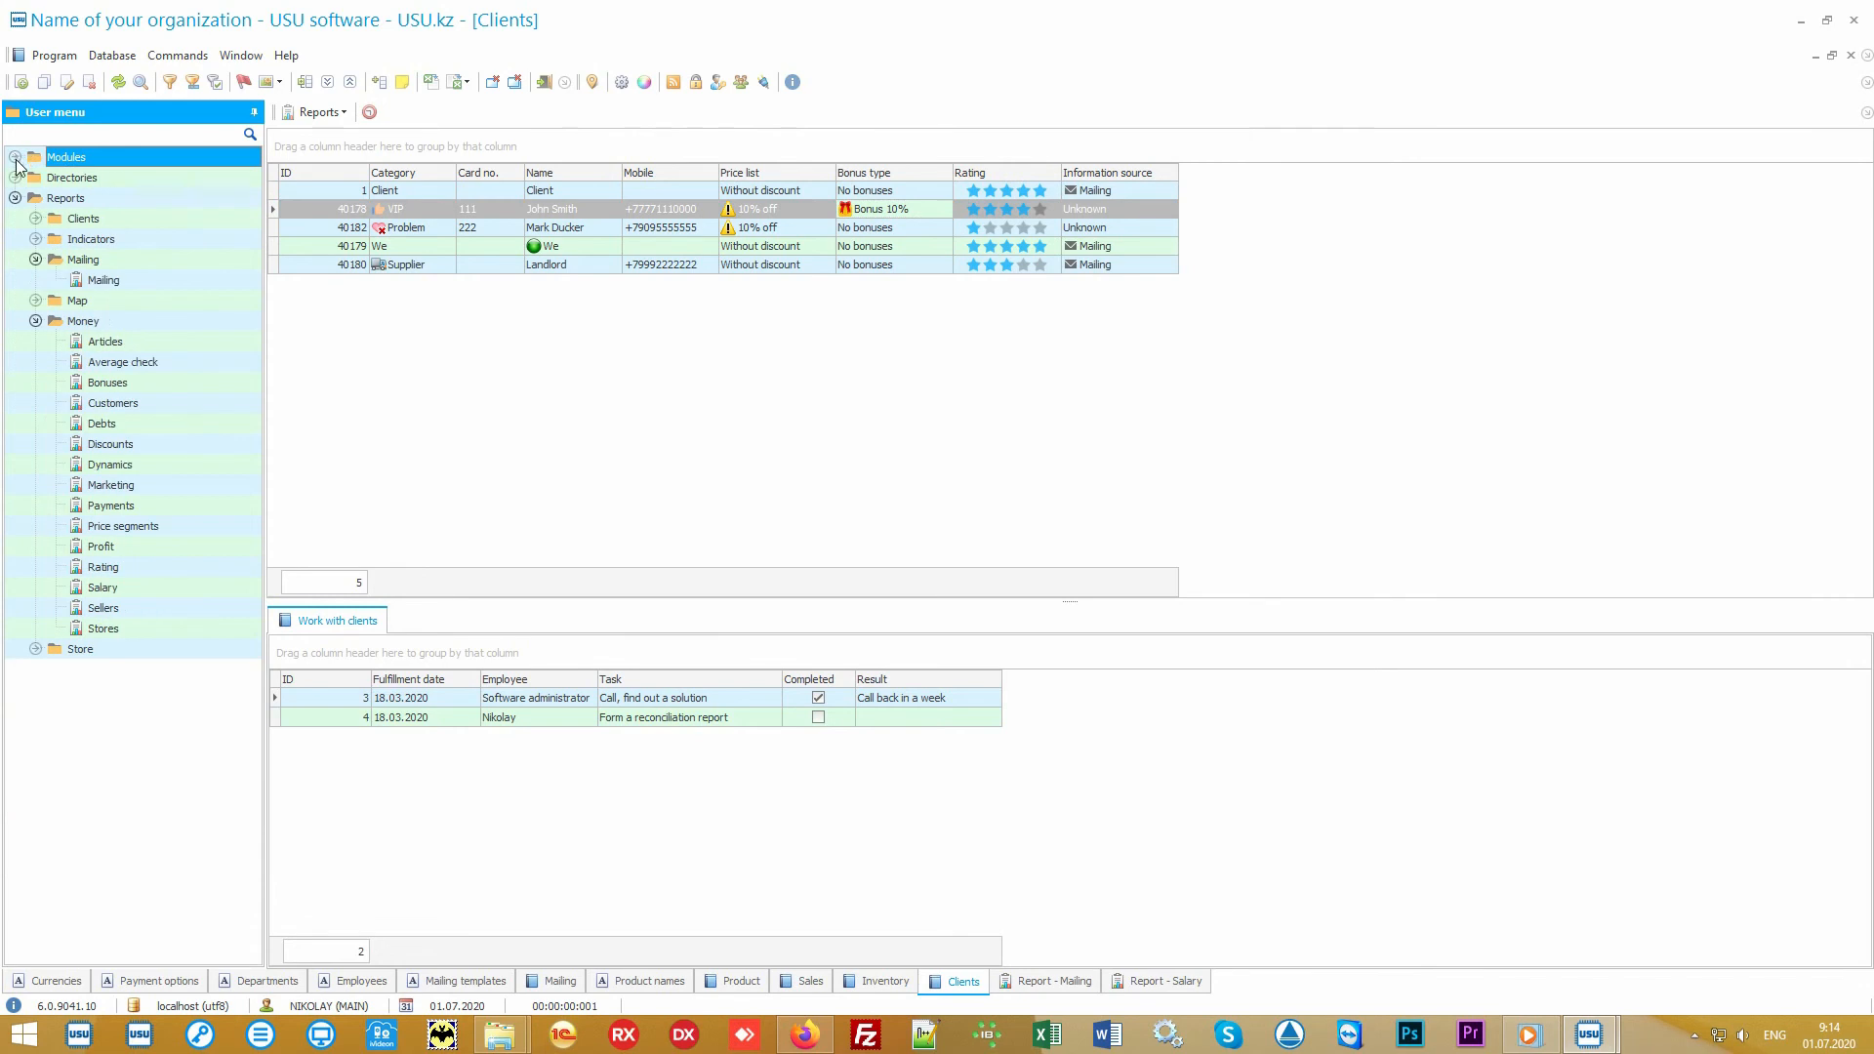
click(84, 260)
click(35, 260)
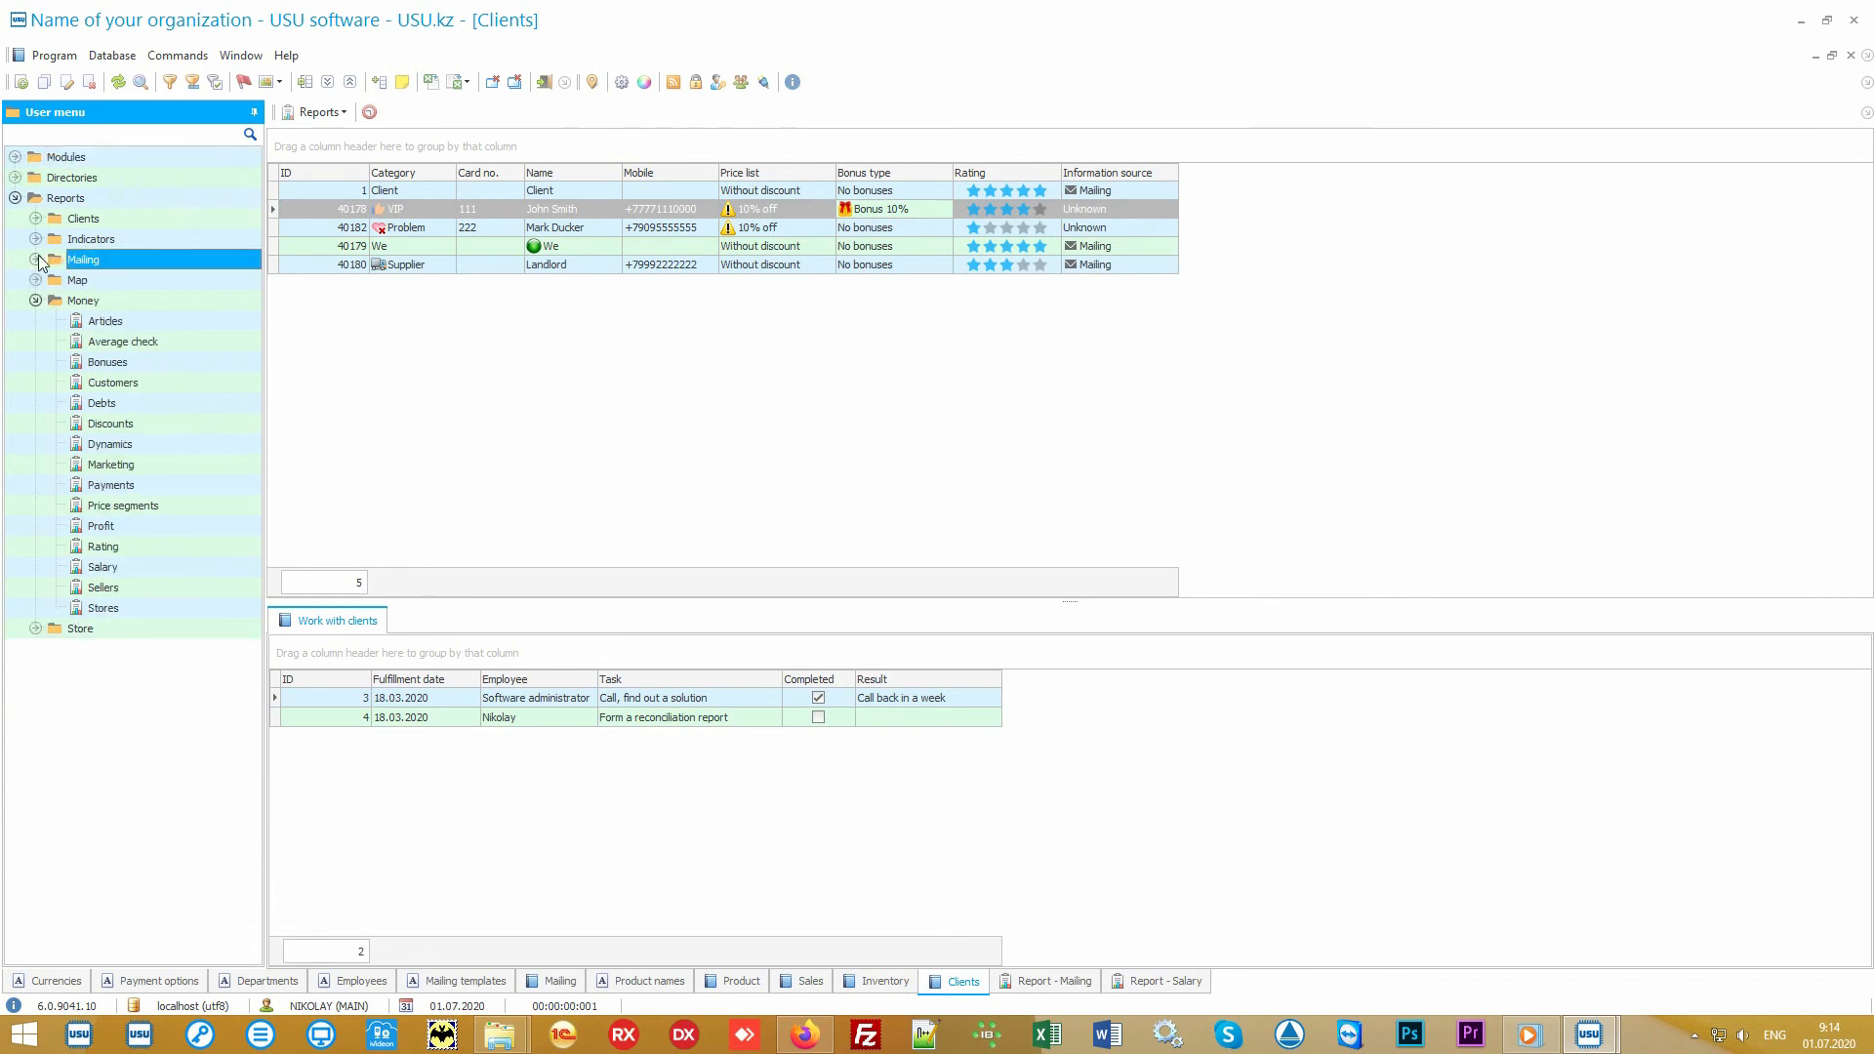
click(57, 302)
click(36, 301)
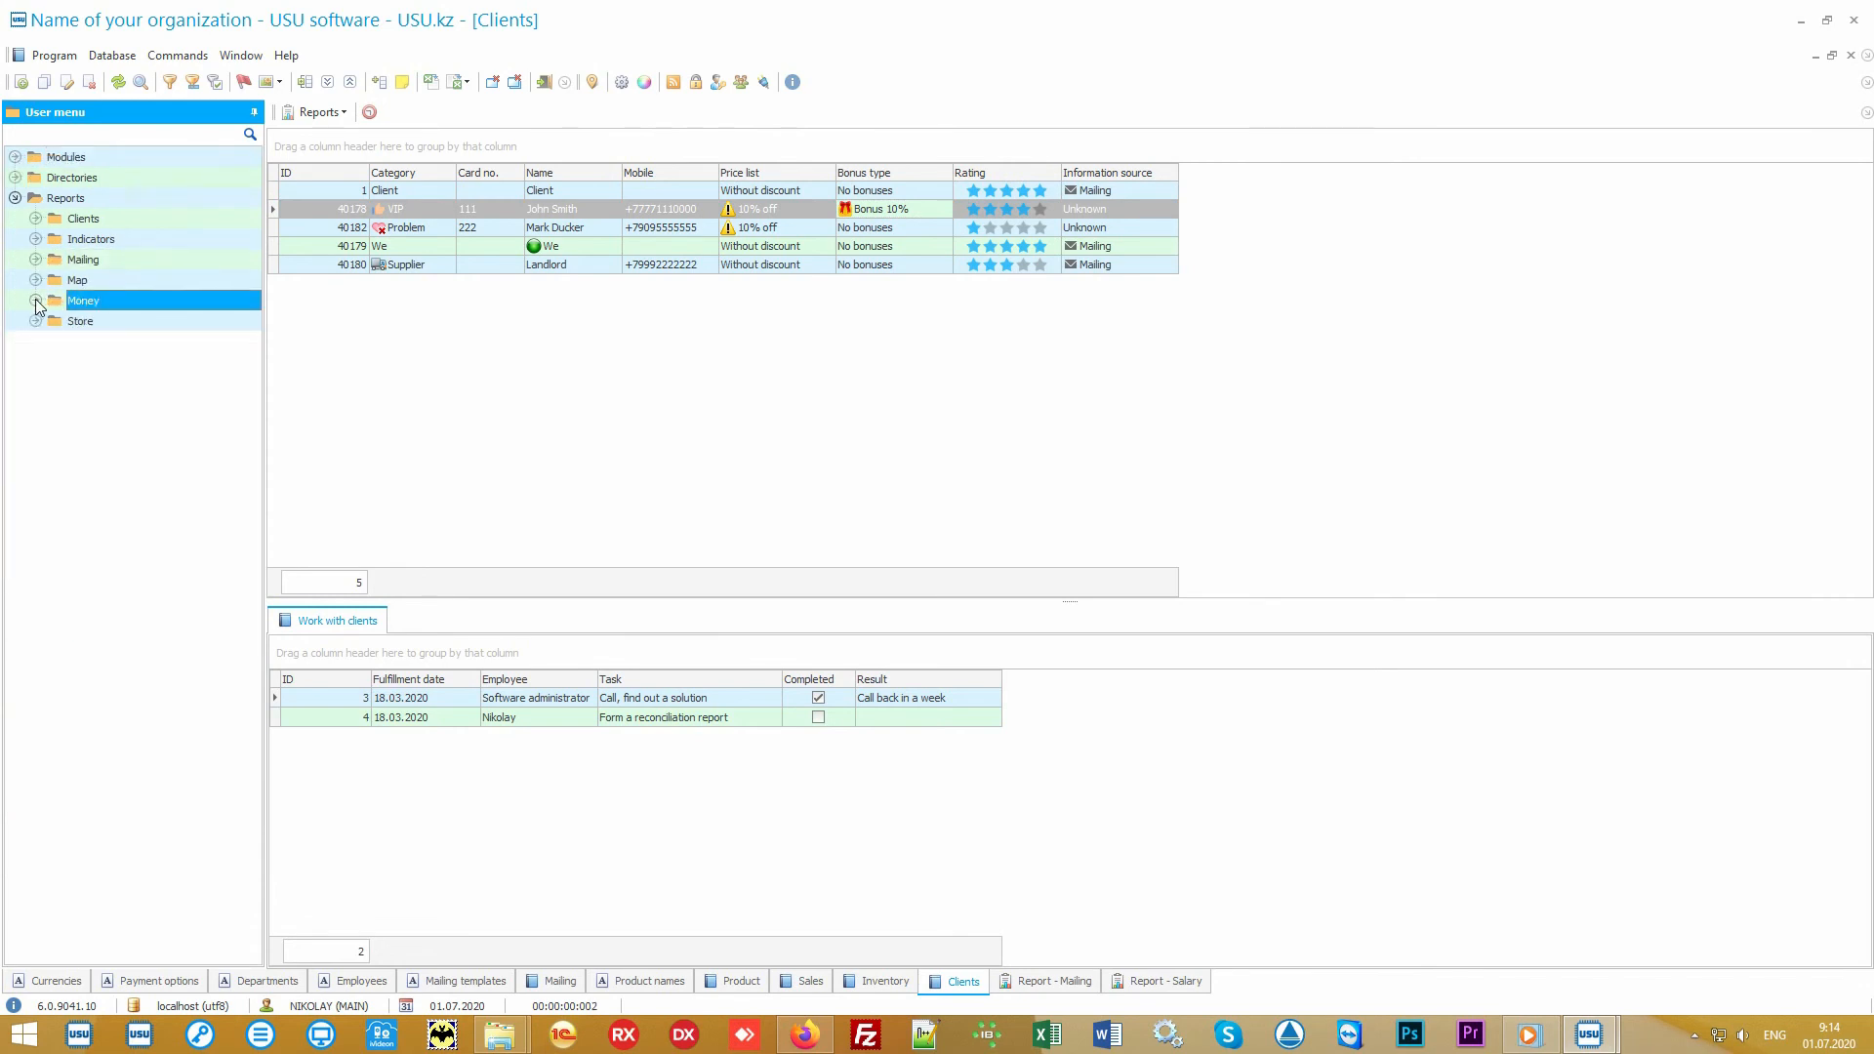
double_click(97, 321)
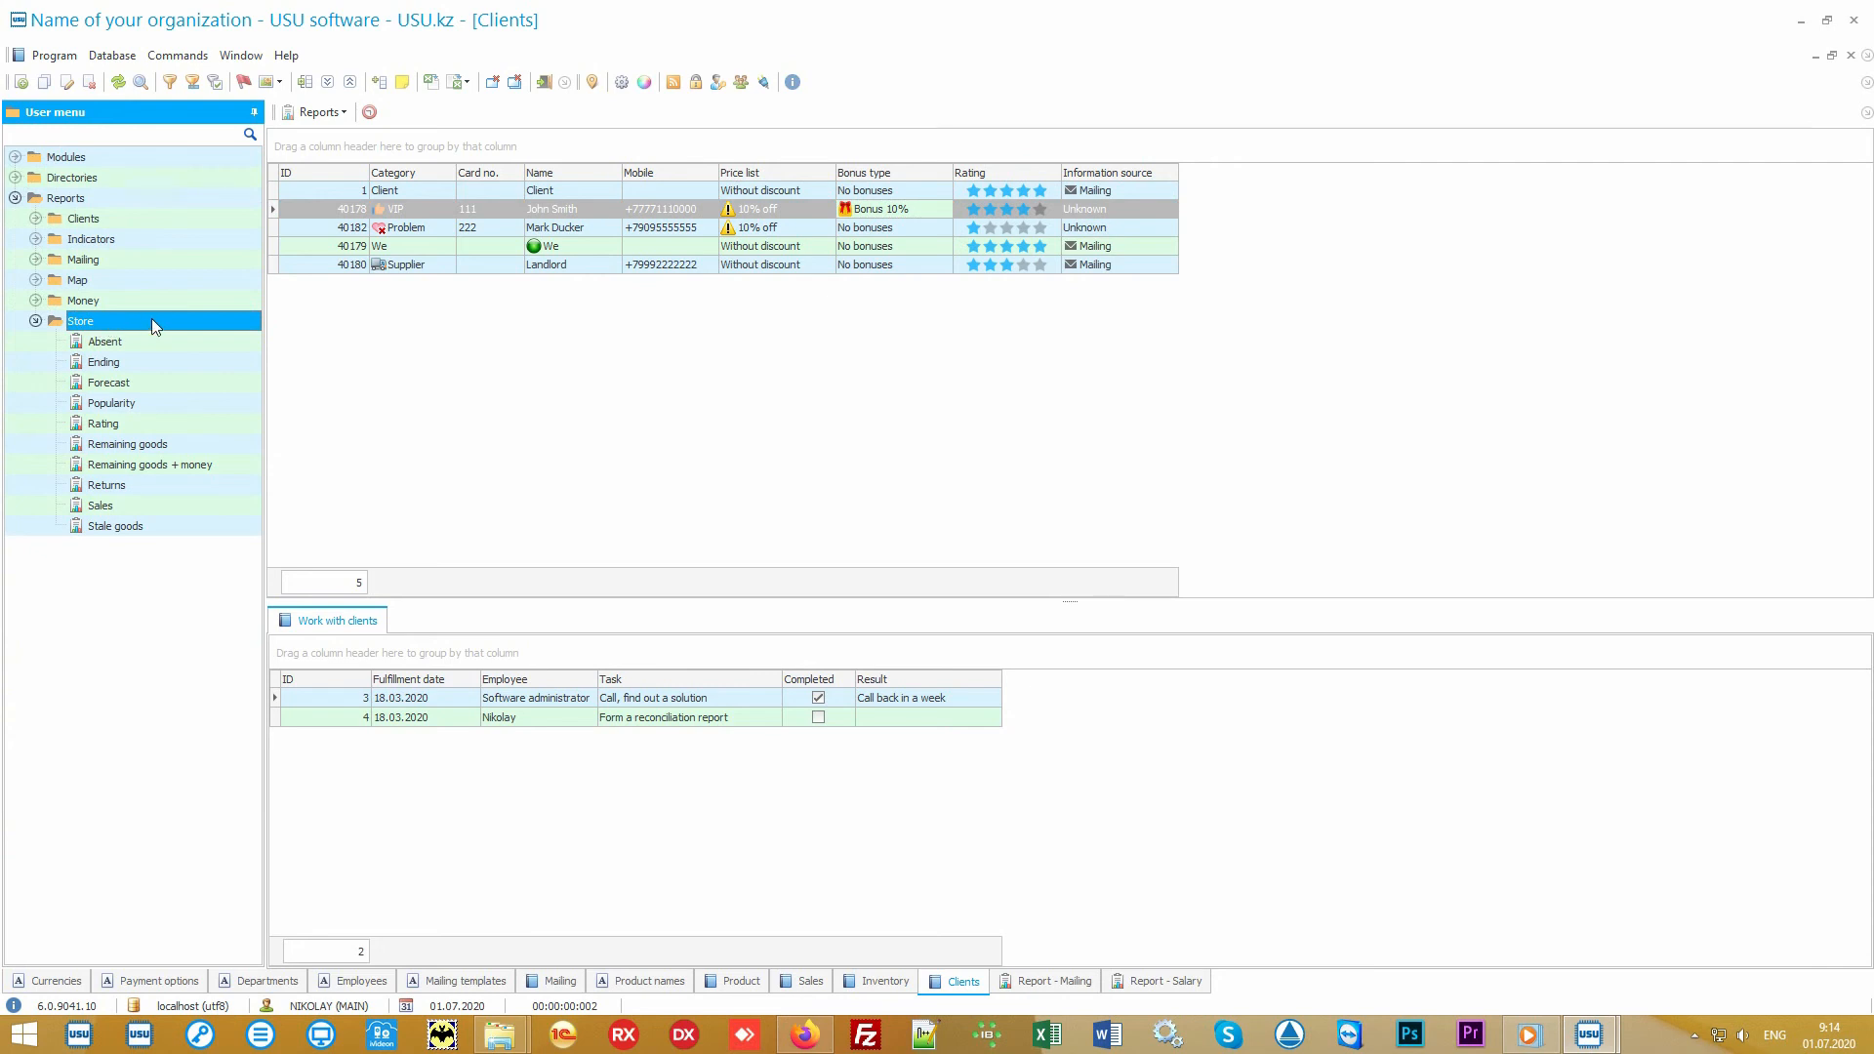
- Generate the Store group's Popularity and Rating reports for 01.01.2010 to 31.12.2020 and compare the two
double_click(161, 402)
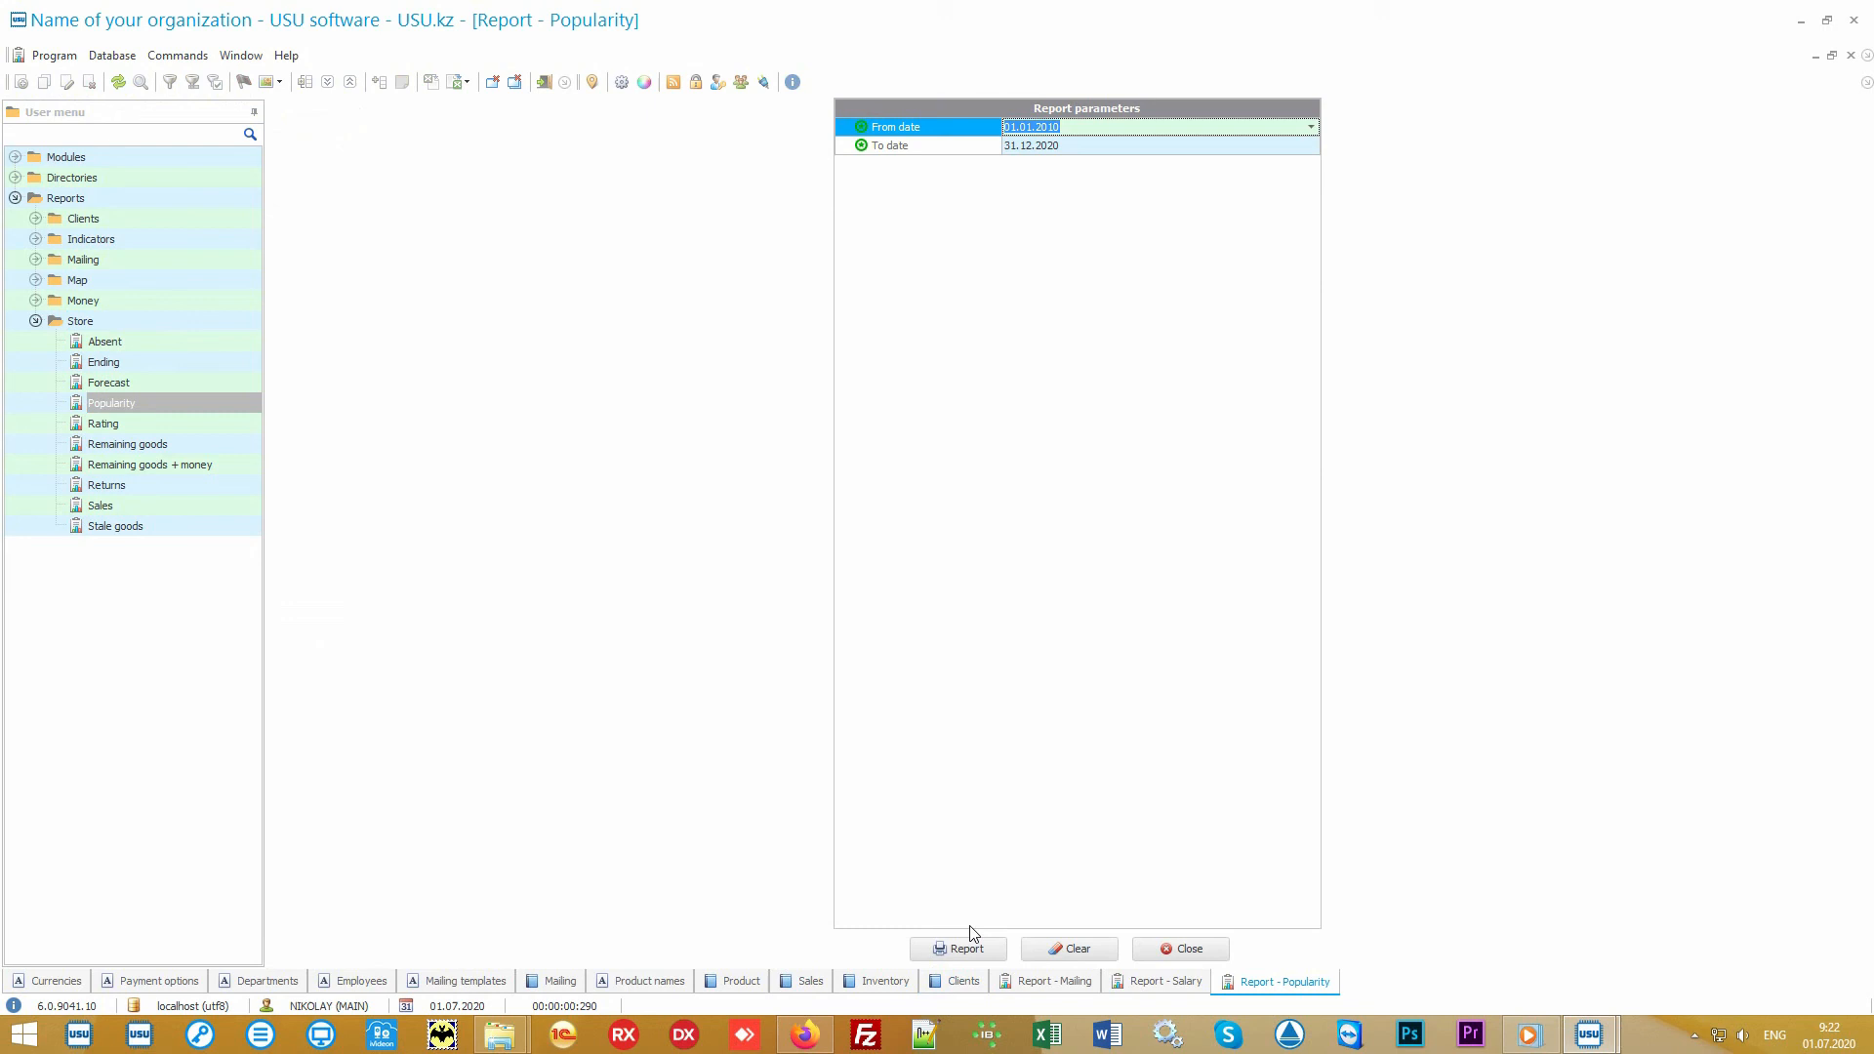
click(966, 949)
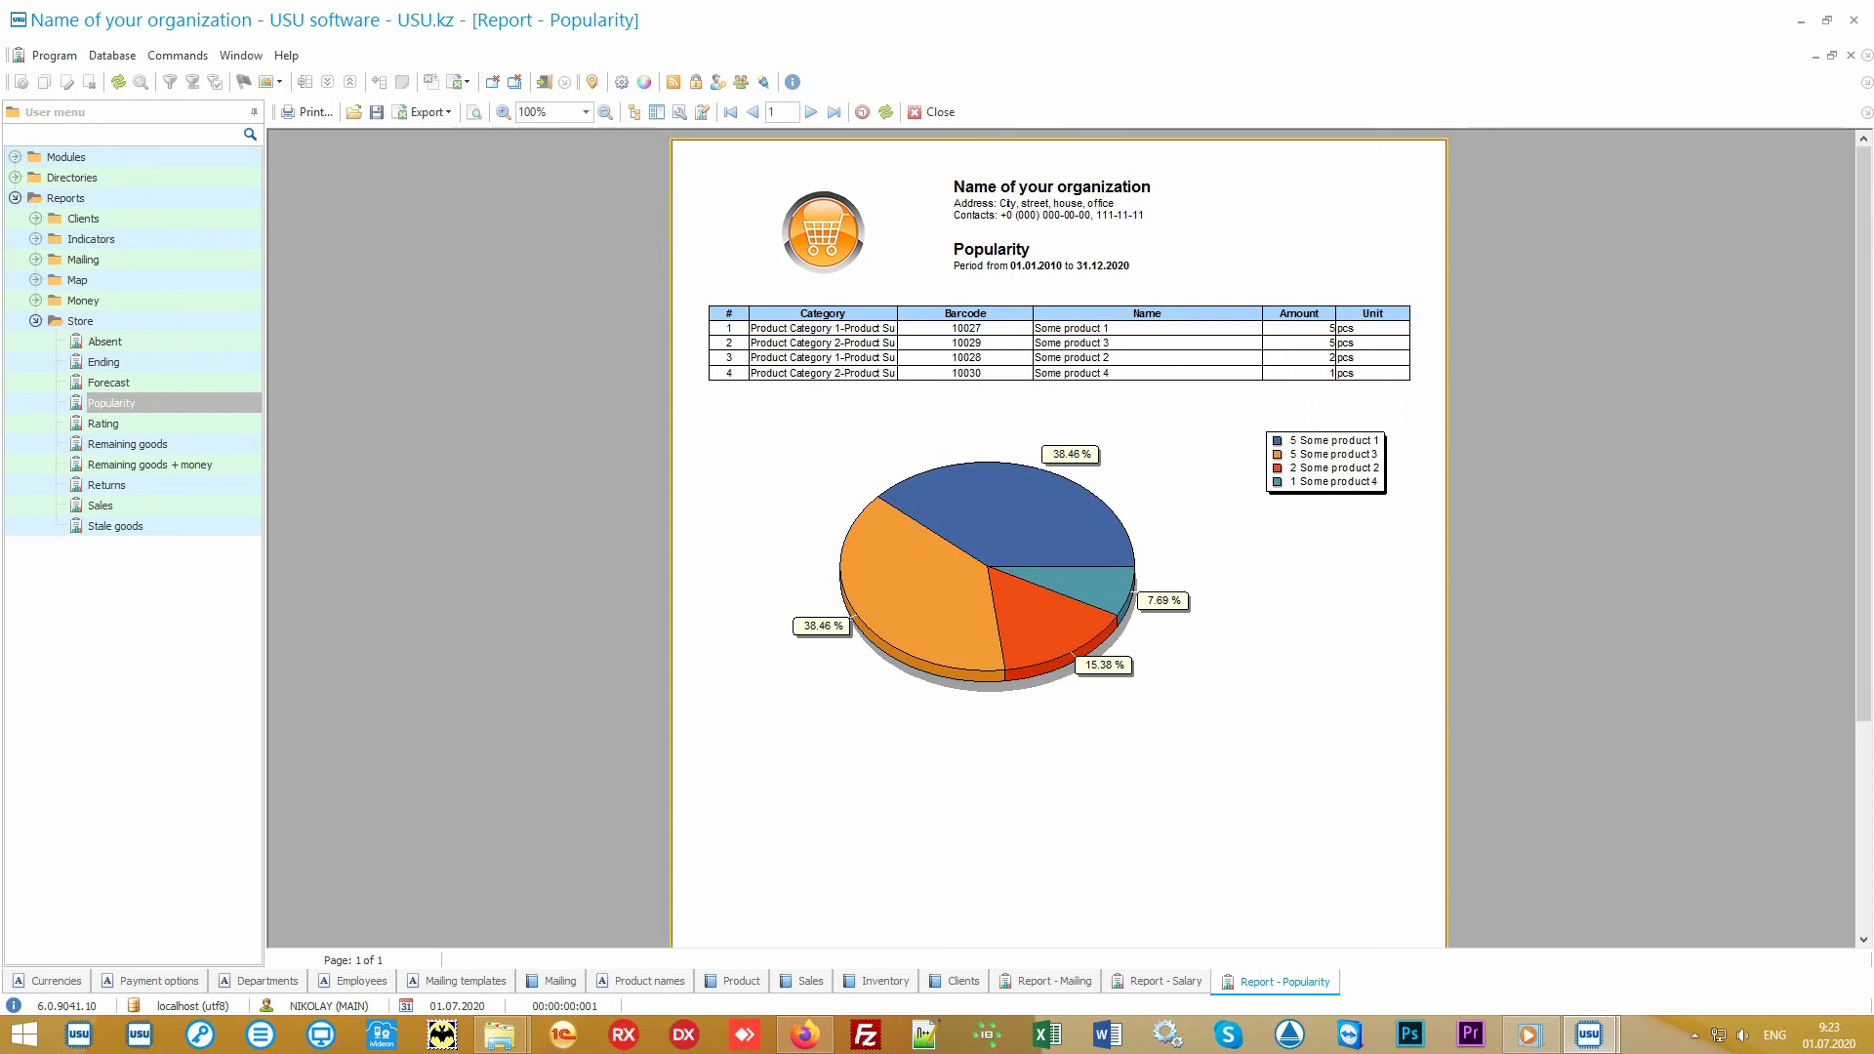
double_click(186, 424)
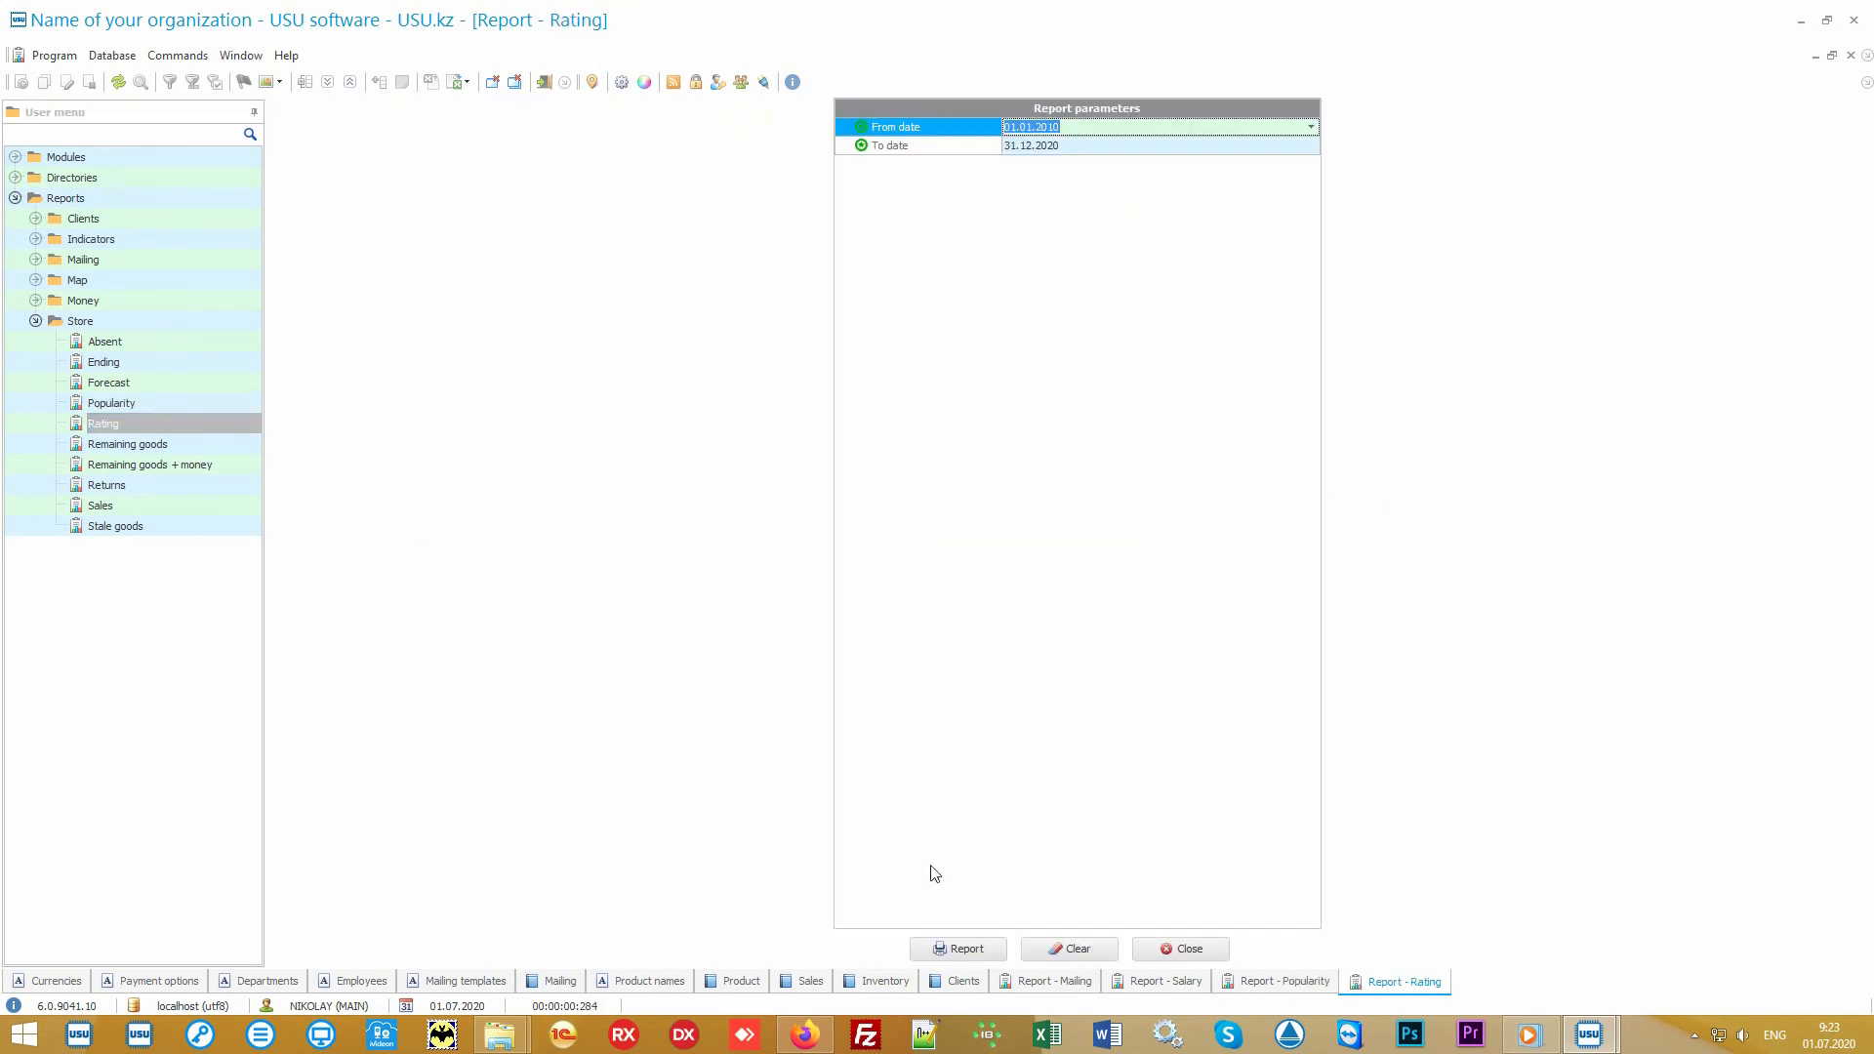
click(958, 948)
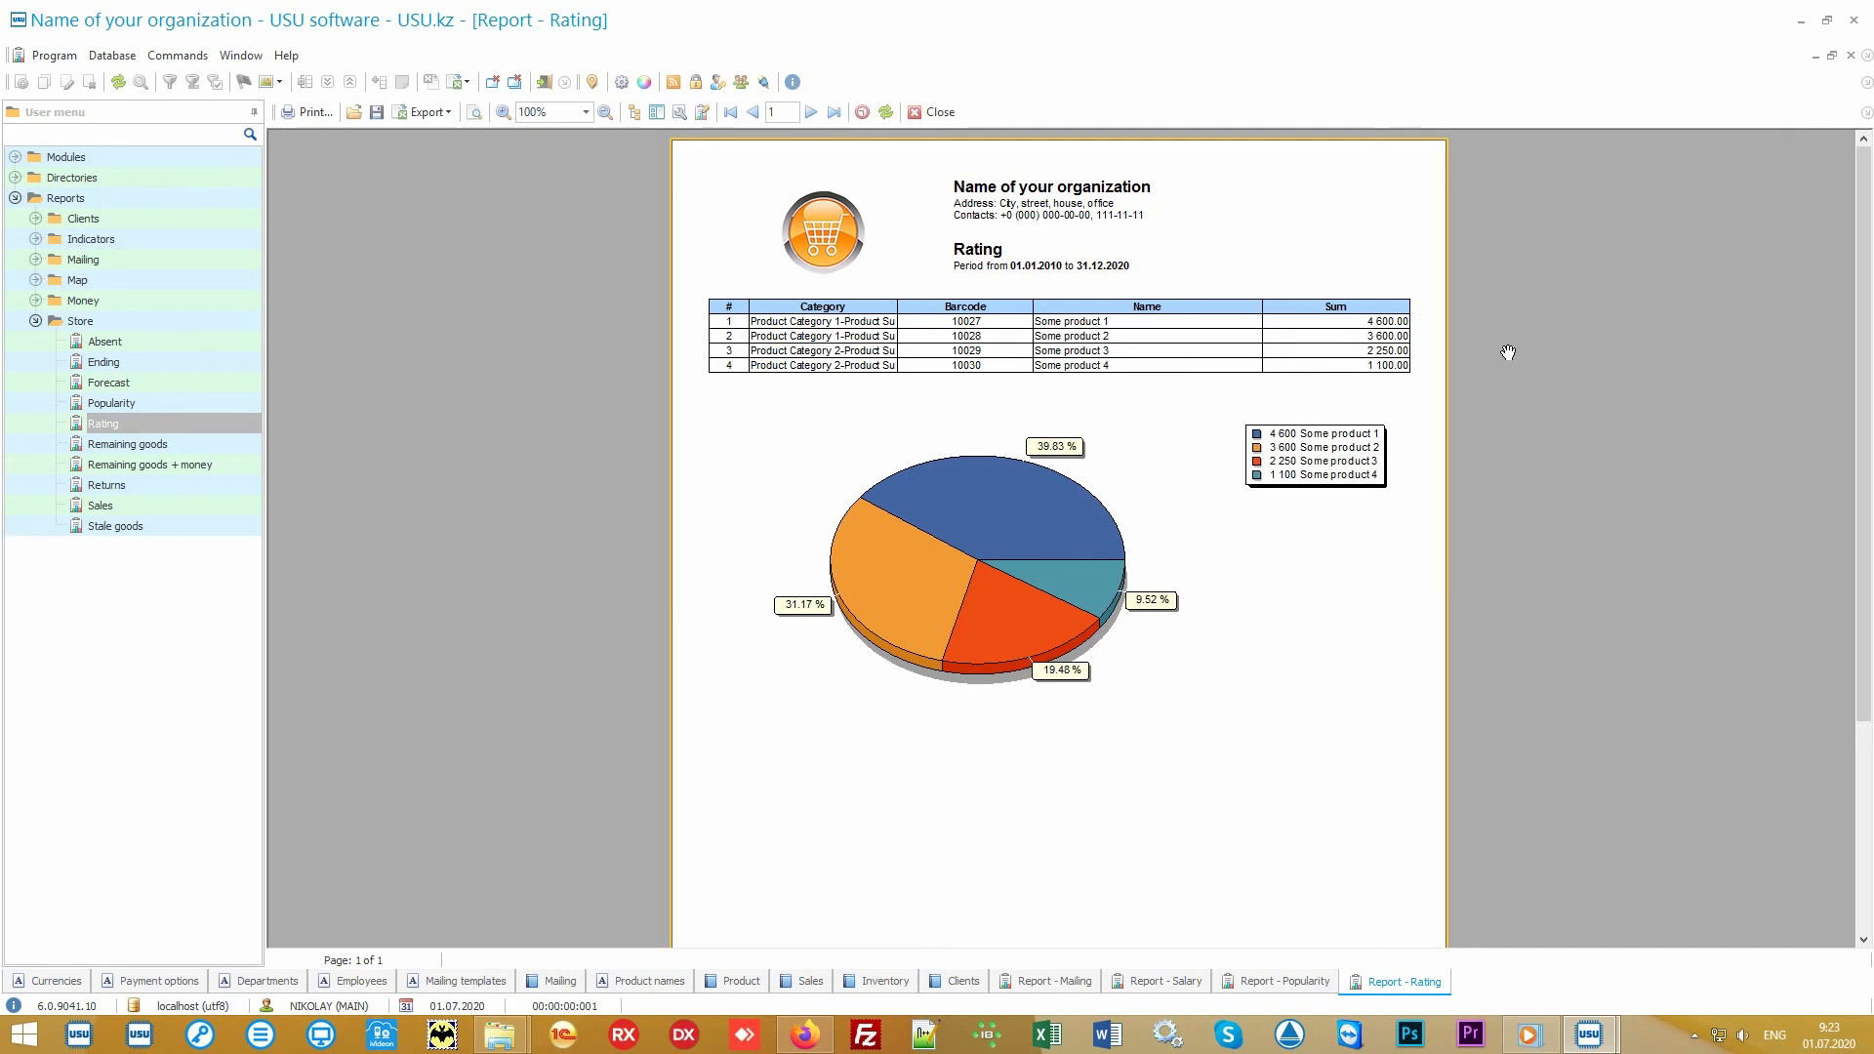
click(1272, 983)
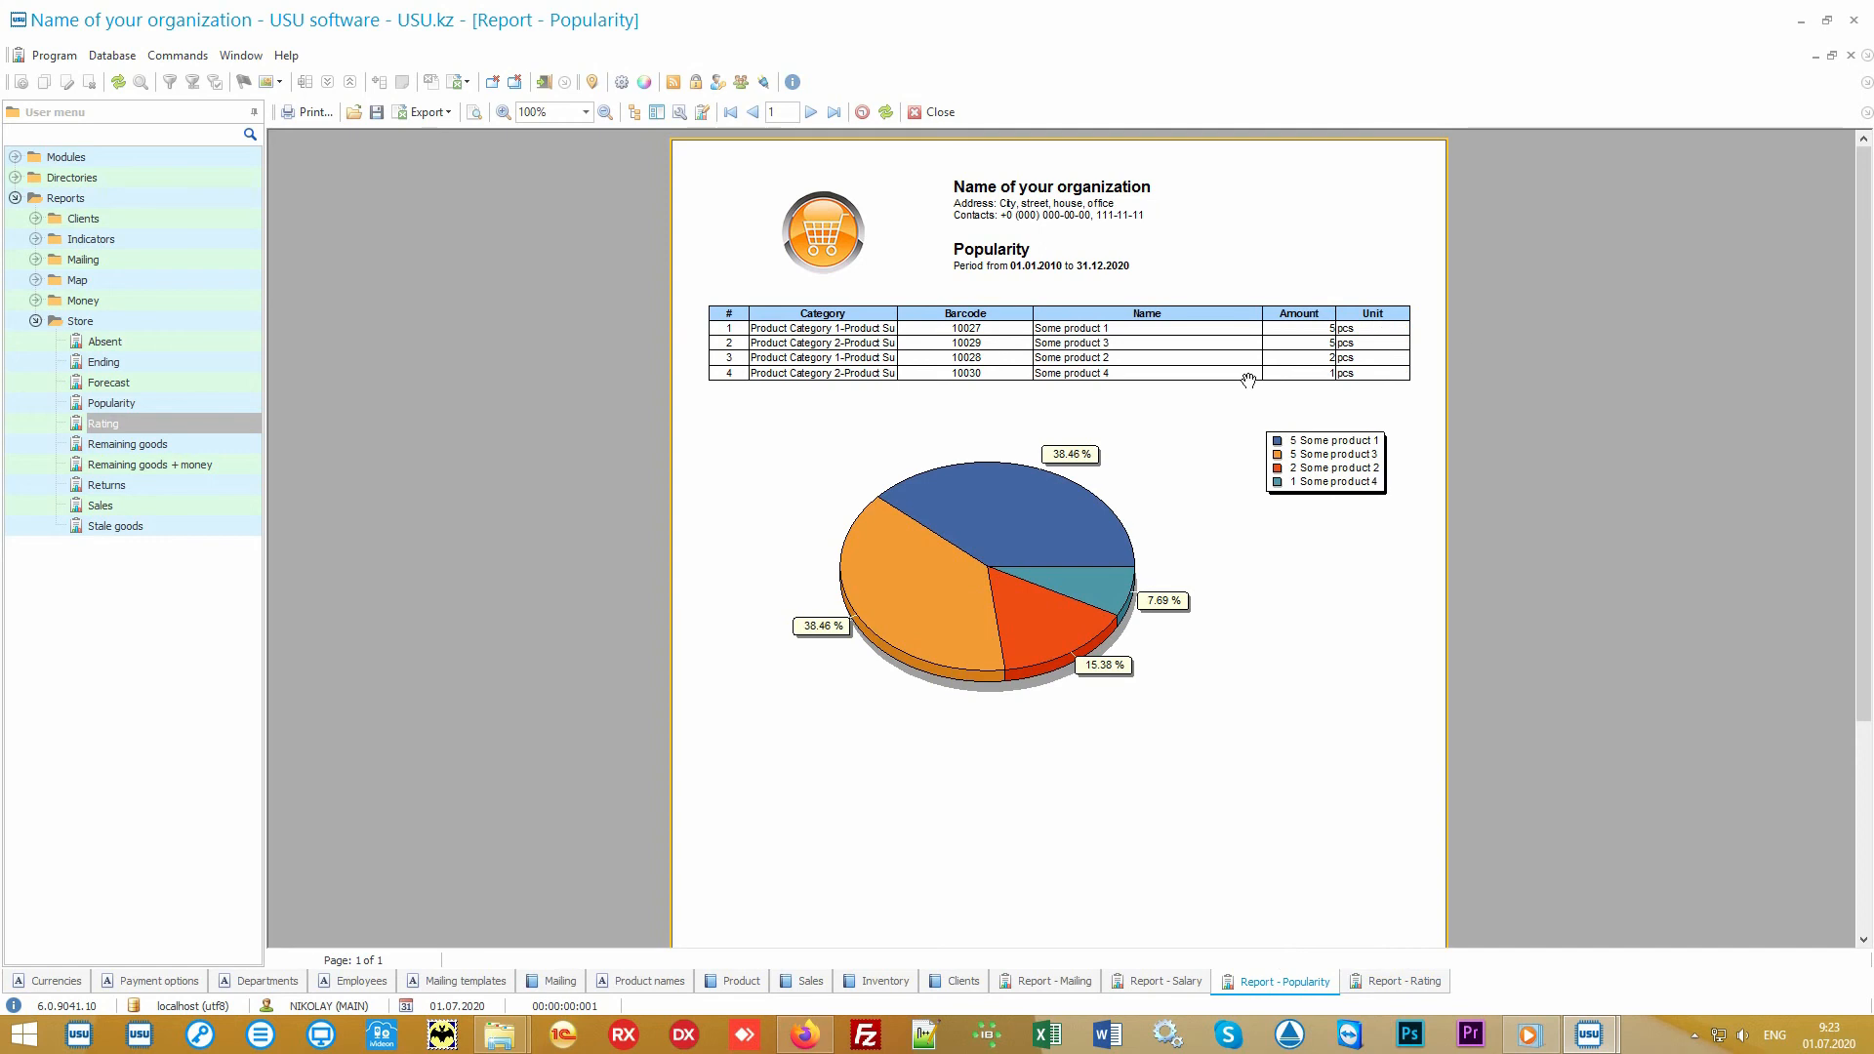
click(1374, 987)
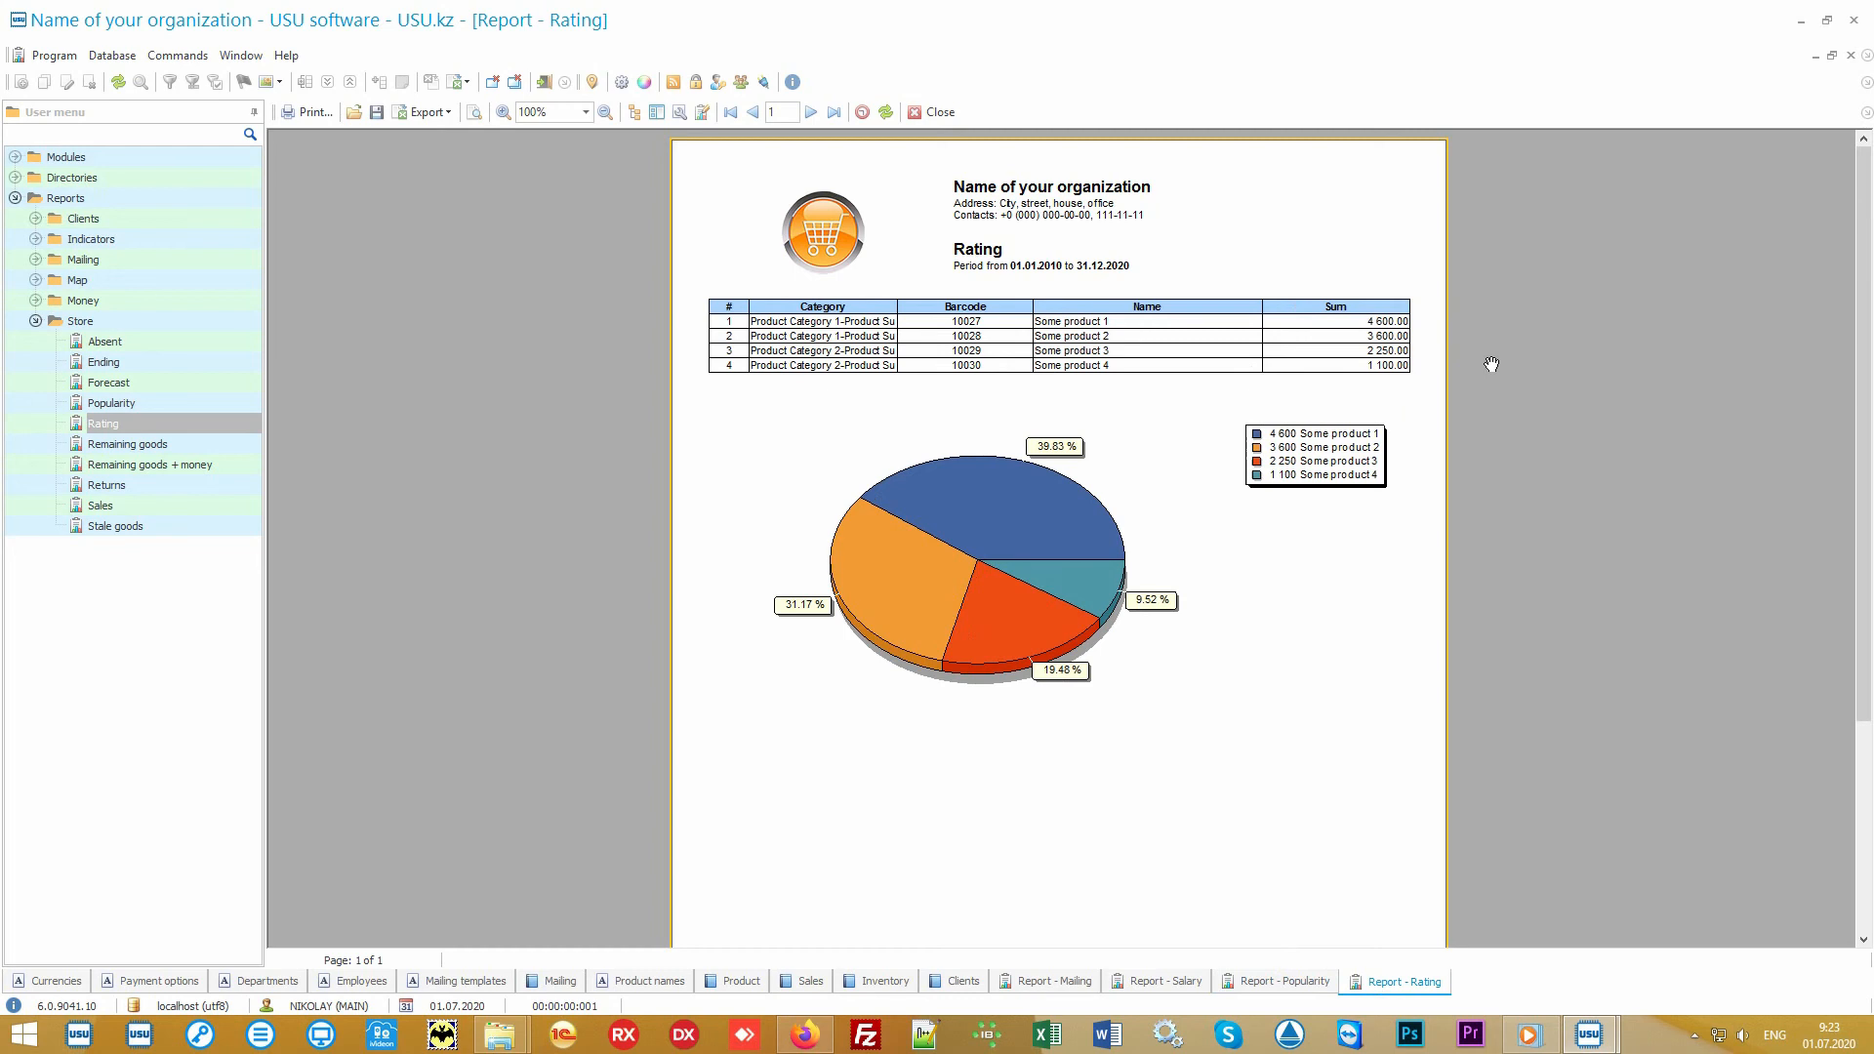
- Generate the Store group's Sales report for 01.01.2010 to 31.12.2020 without category, store or seller filters
click(172, 502)
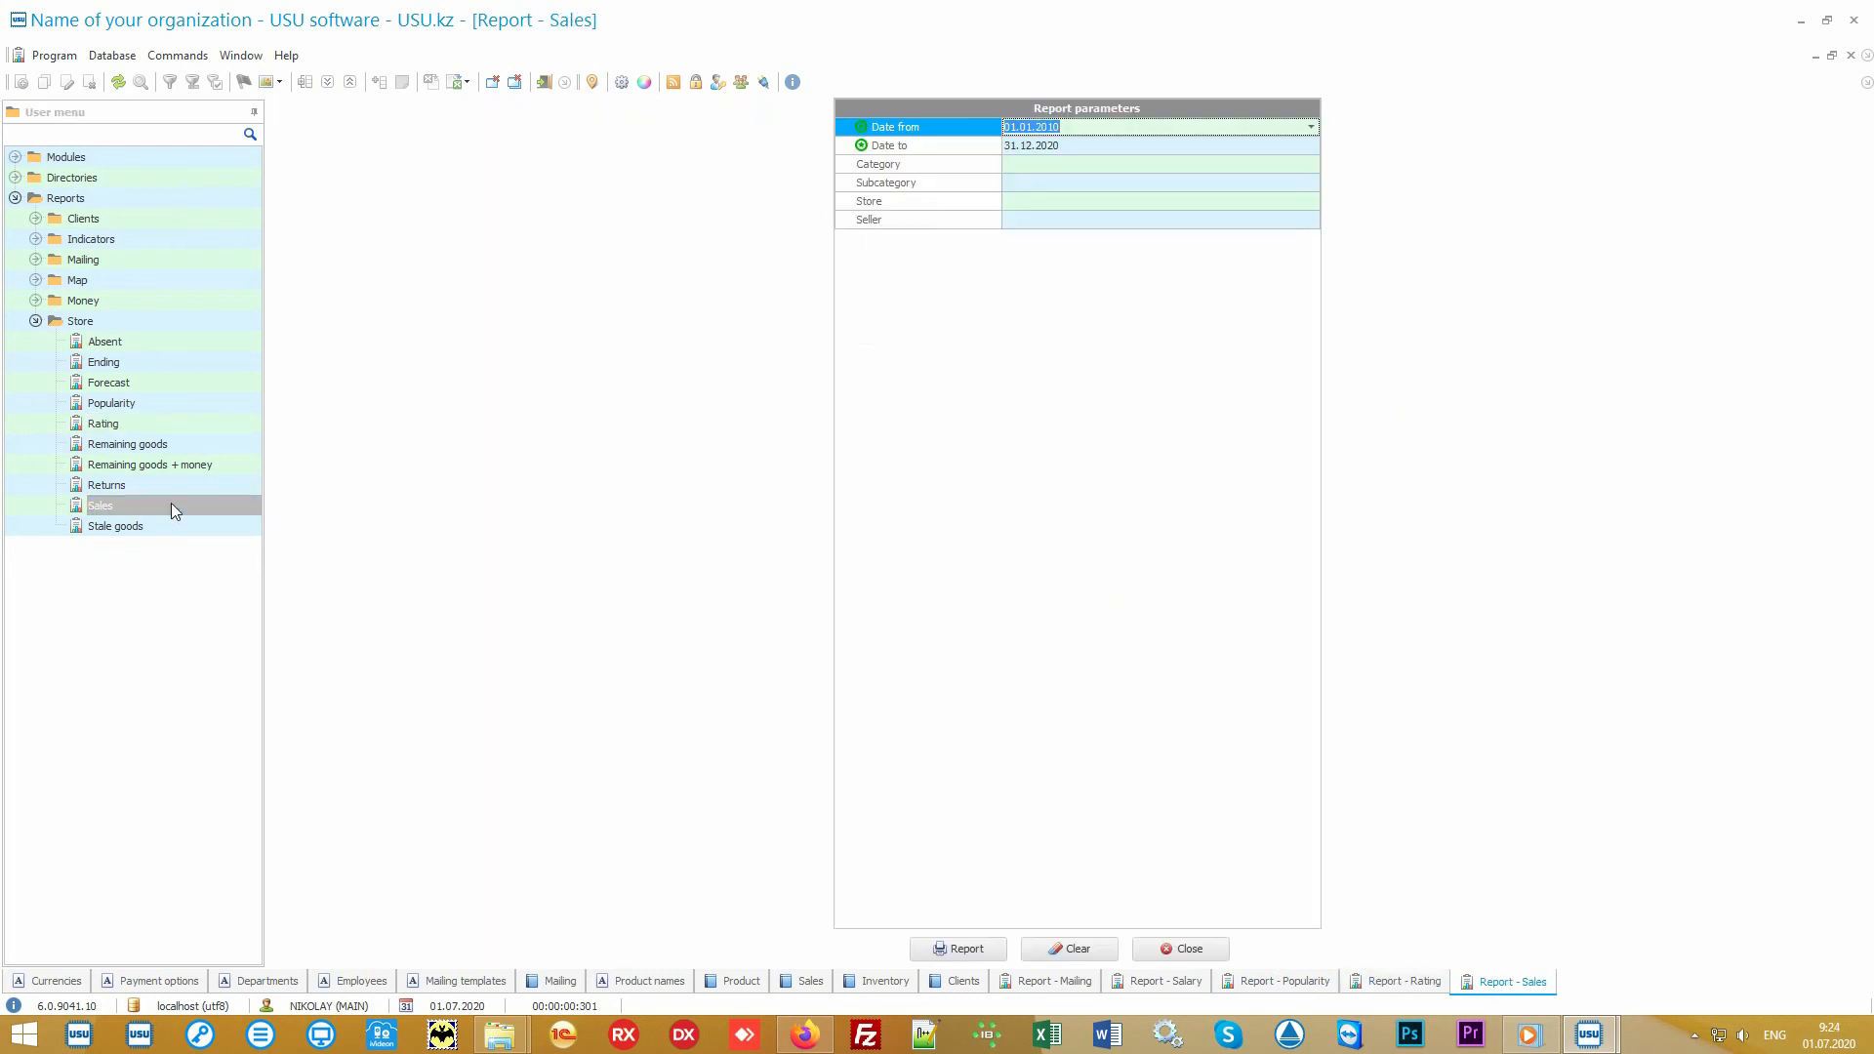
click(962, 945)
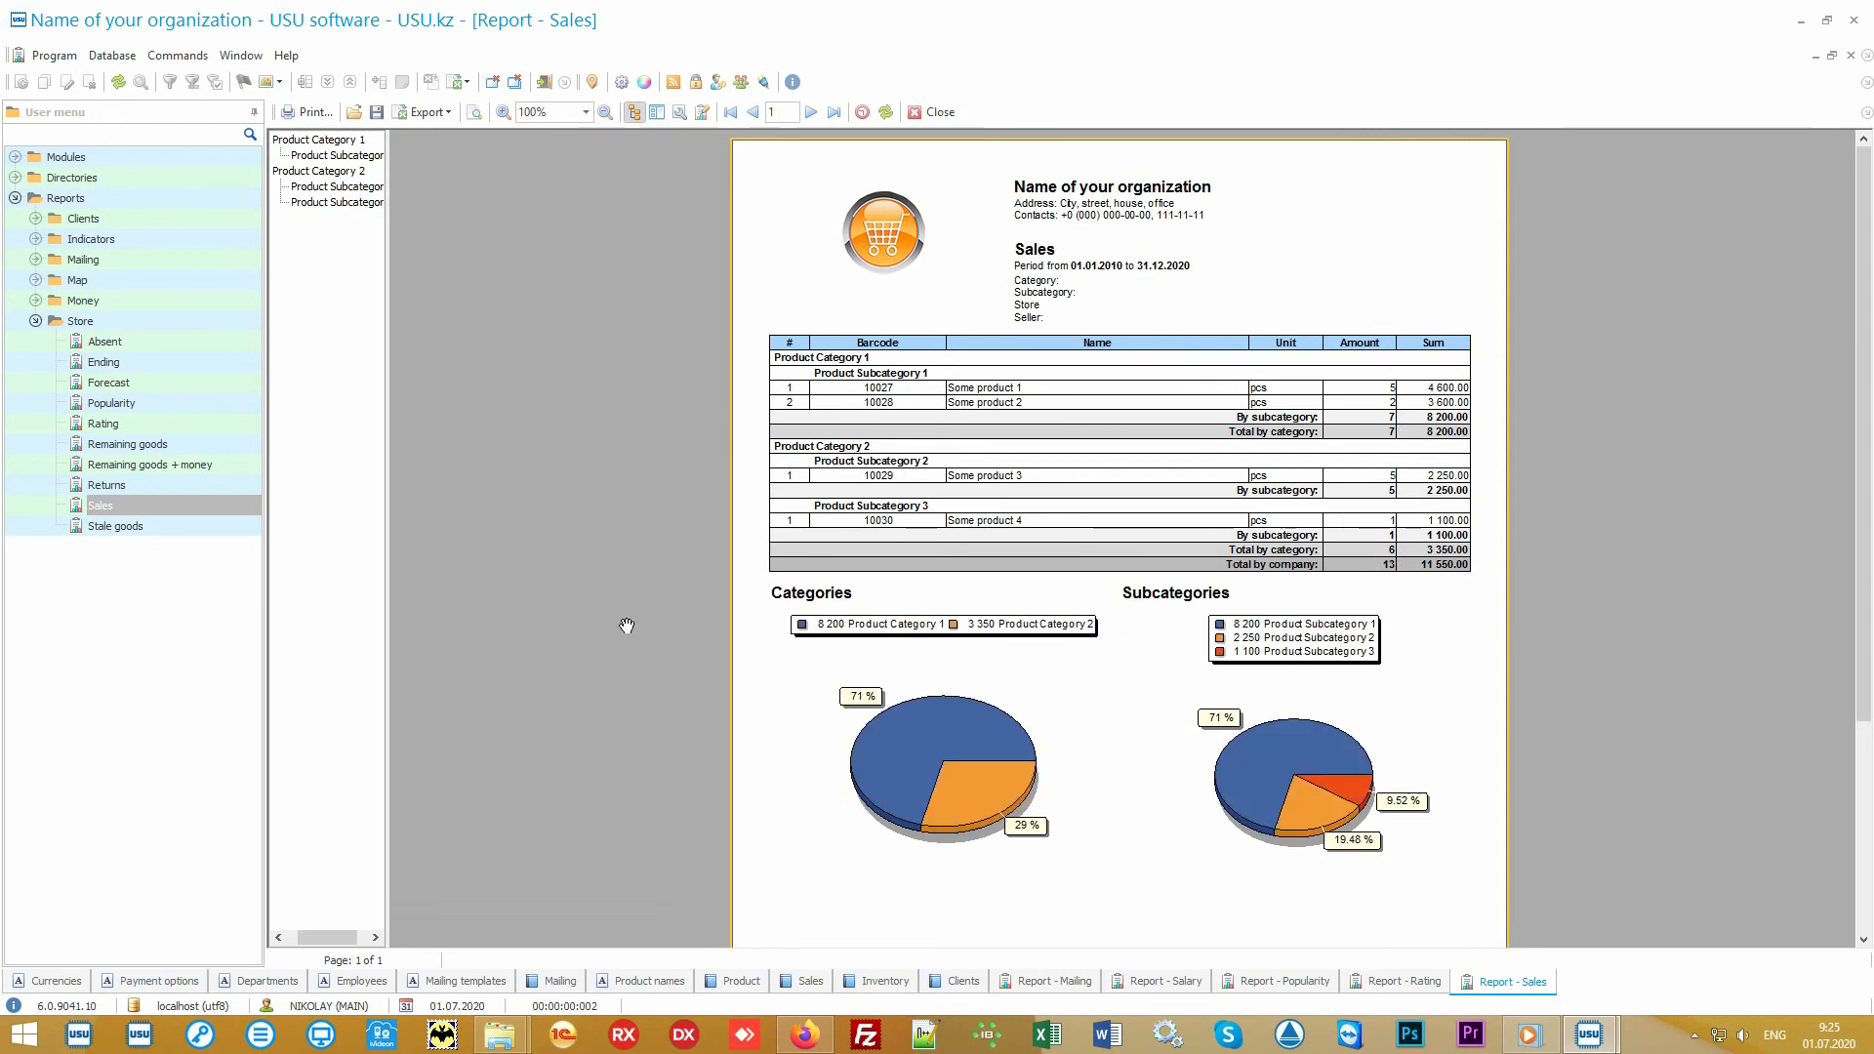
- Generate the Store group's Sales report again, this time for the period 01.07.2020 to 05.07.2020
double_click(191, 500)
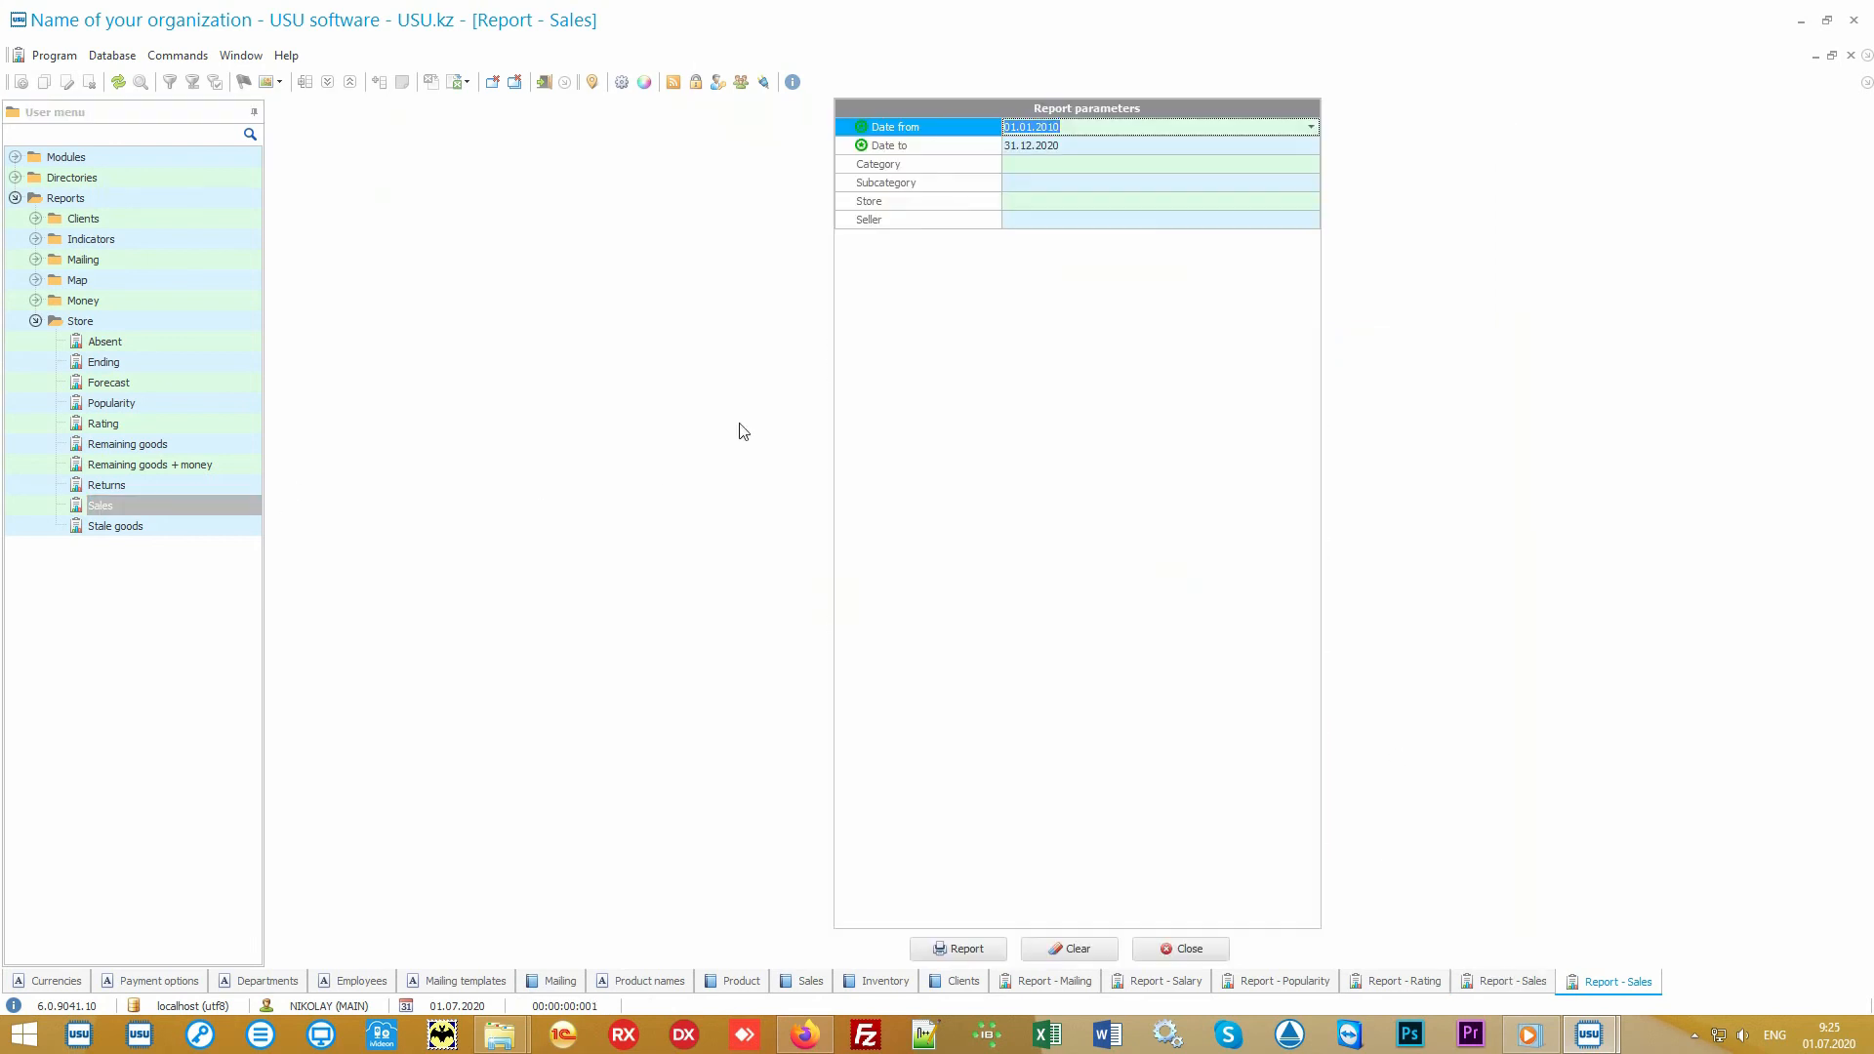
key(Delete)
key(Down)
key(Delete)
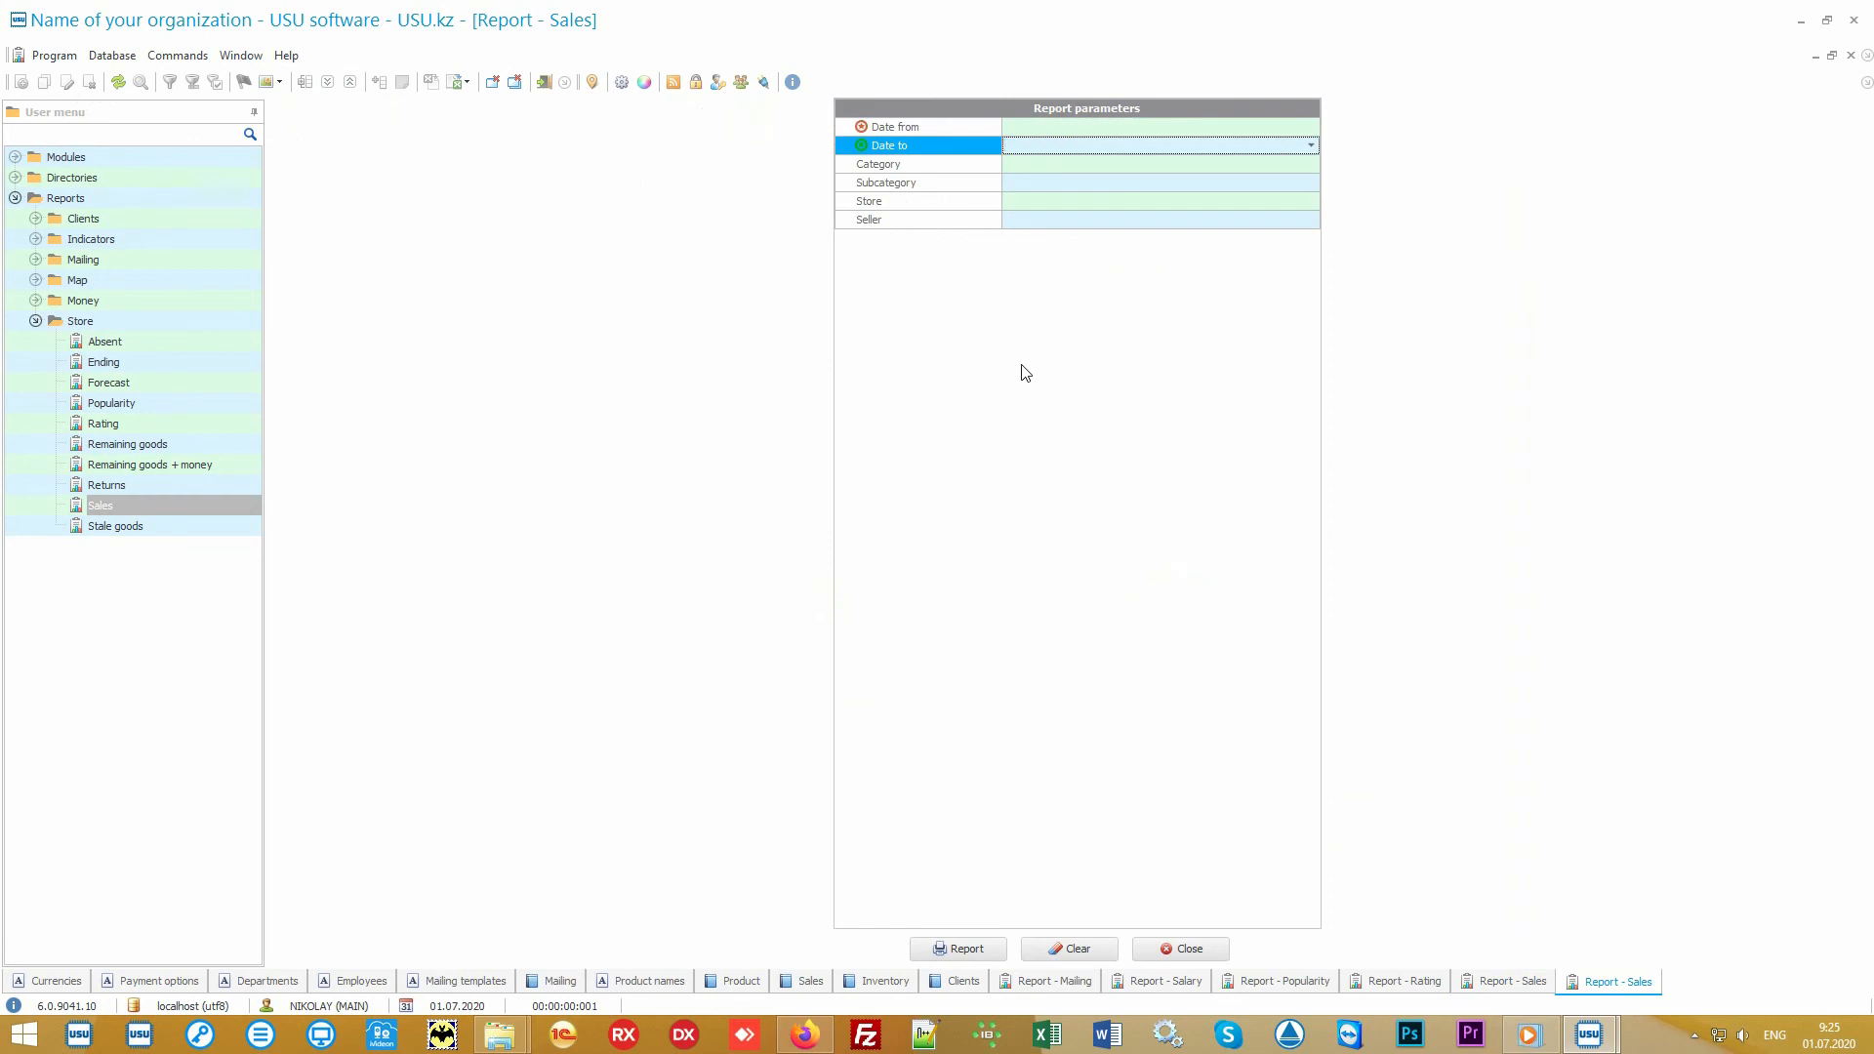
key(Up)
click(1313, 128)
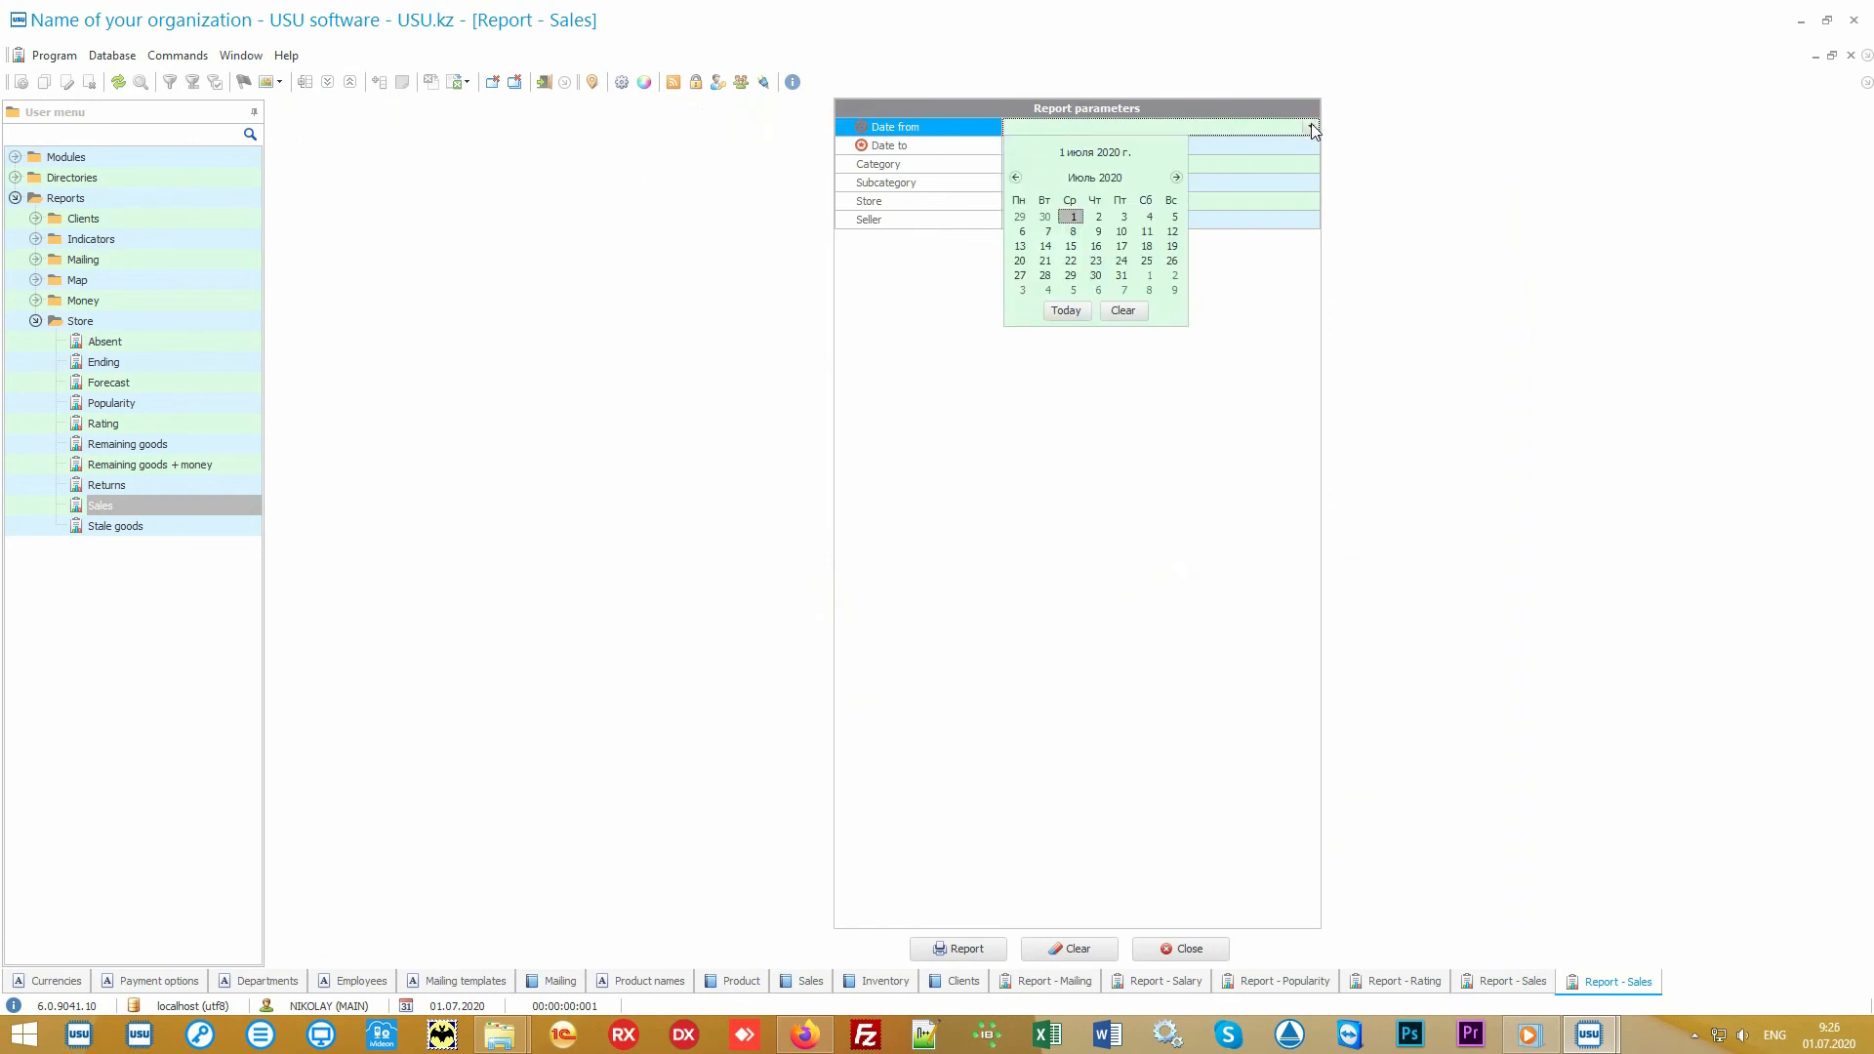
click(1066, 311)
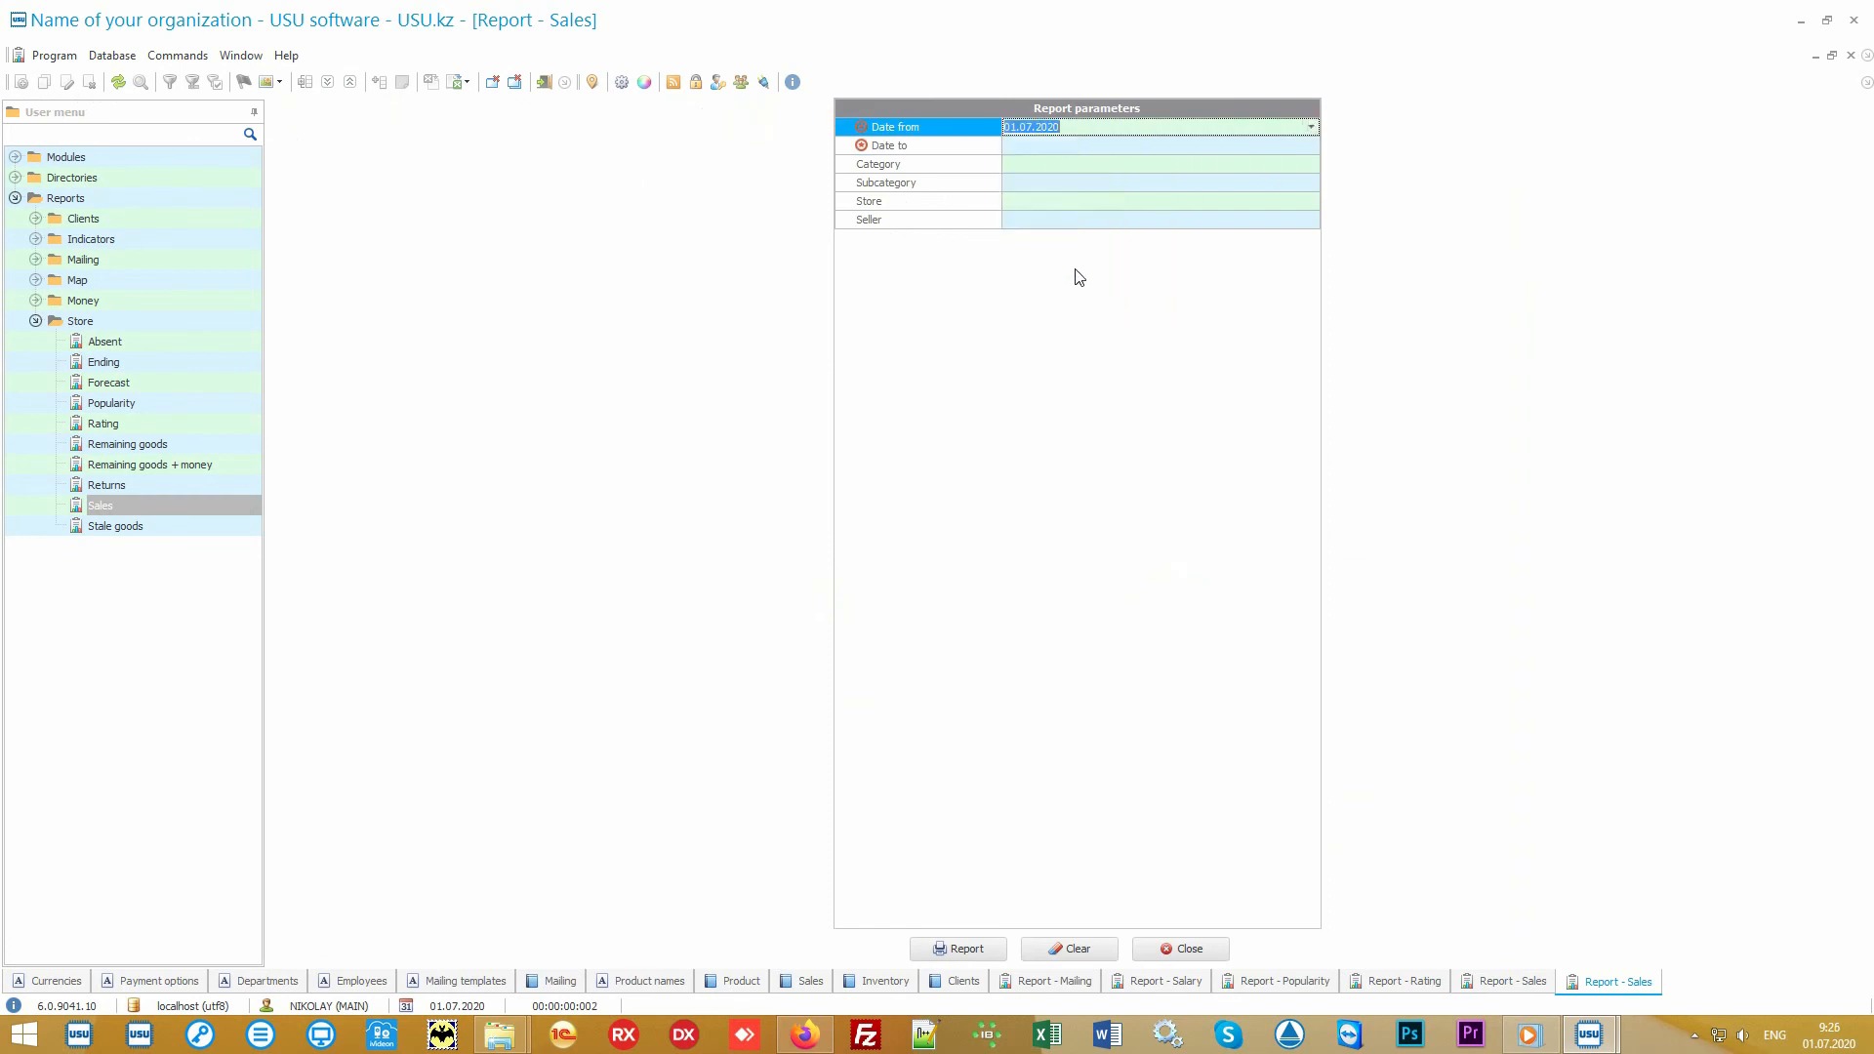
click(1067, 148)
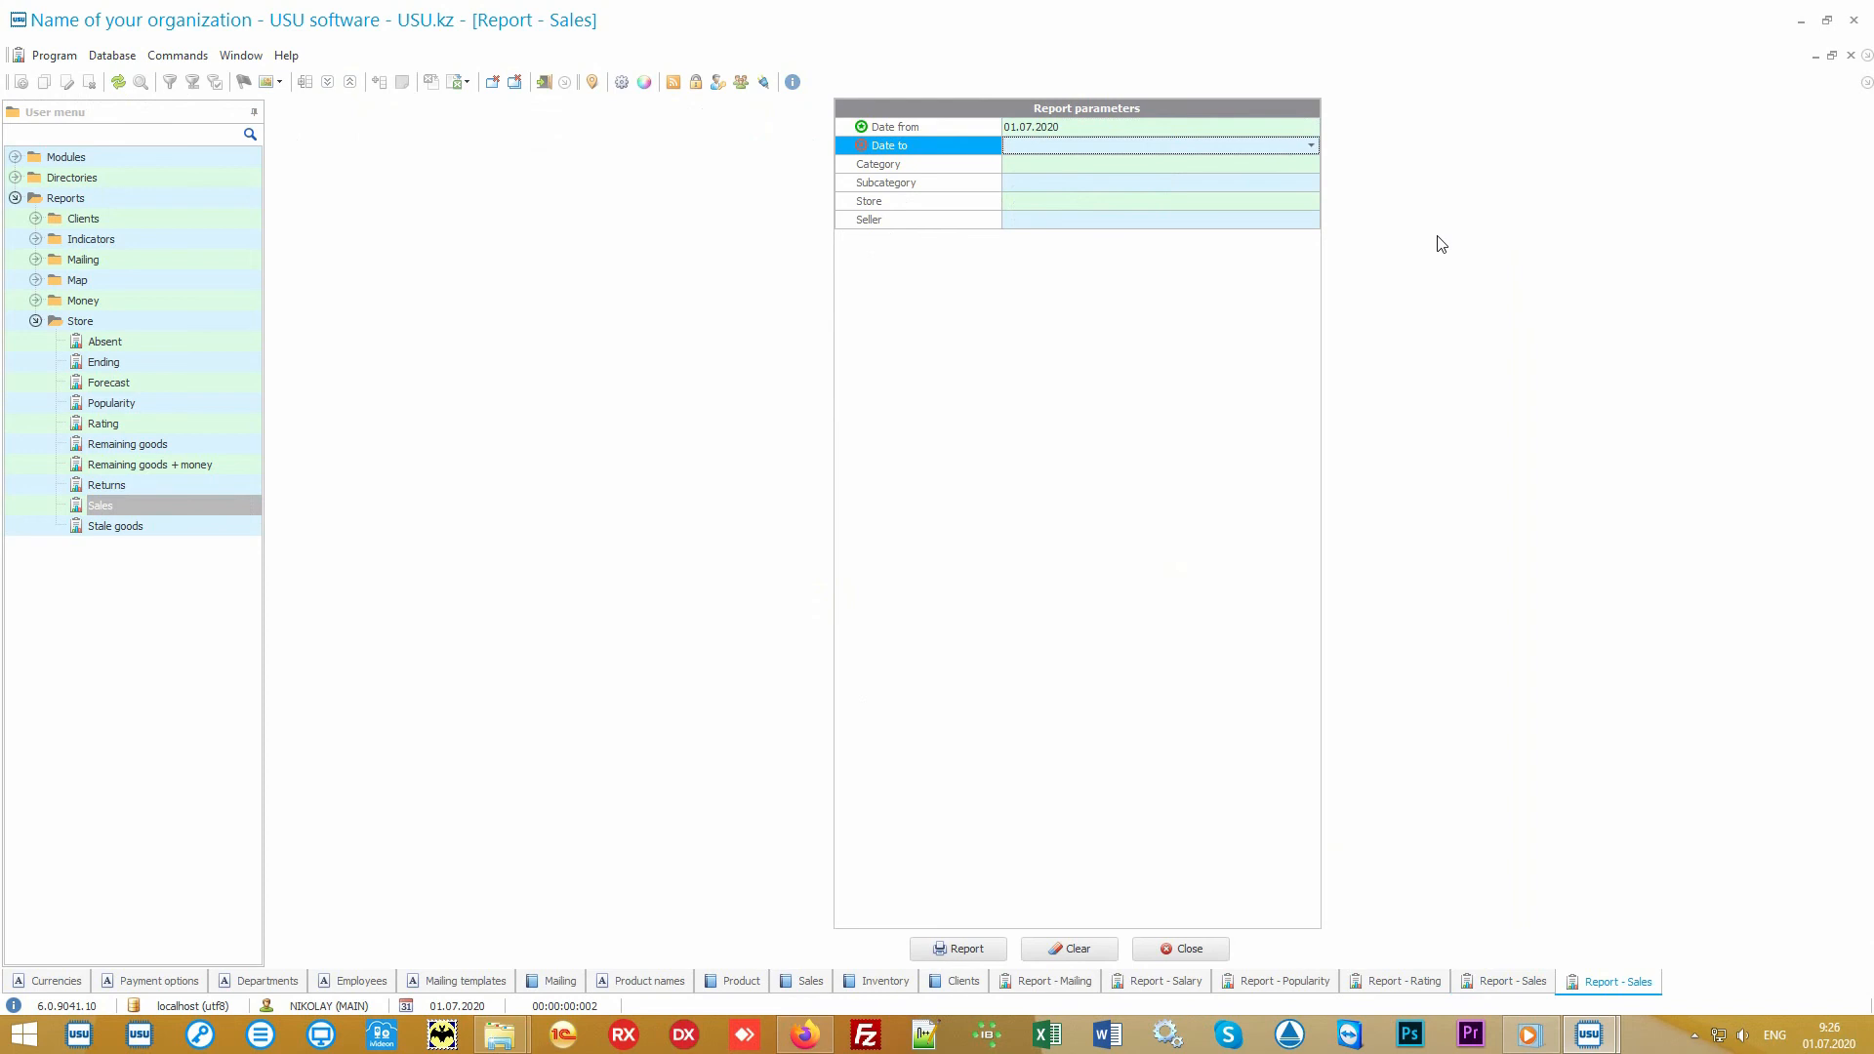
text(0507)
key(Return)
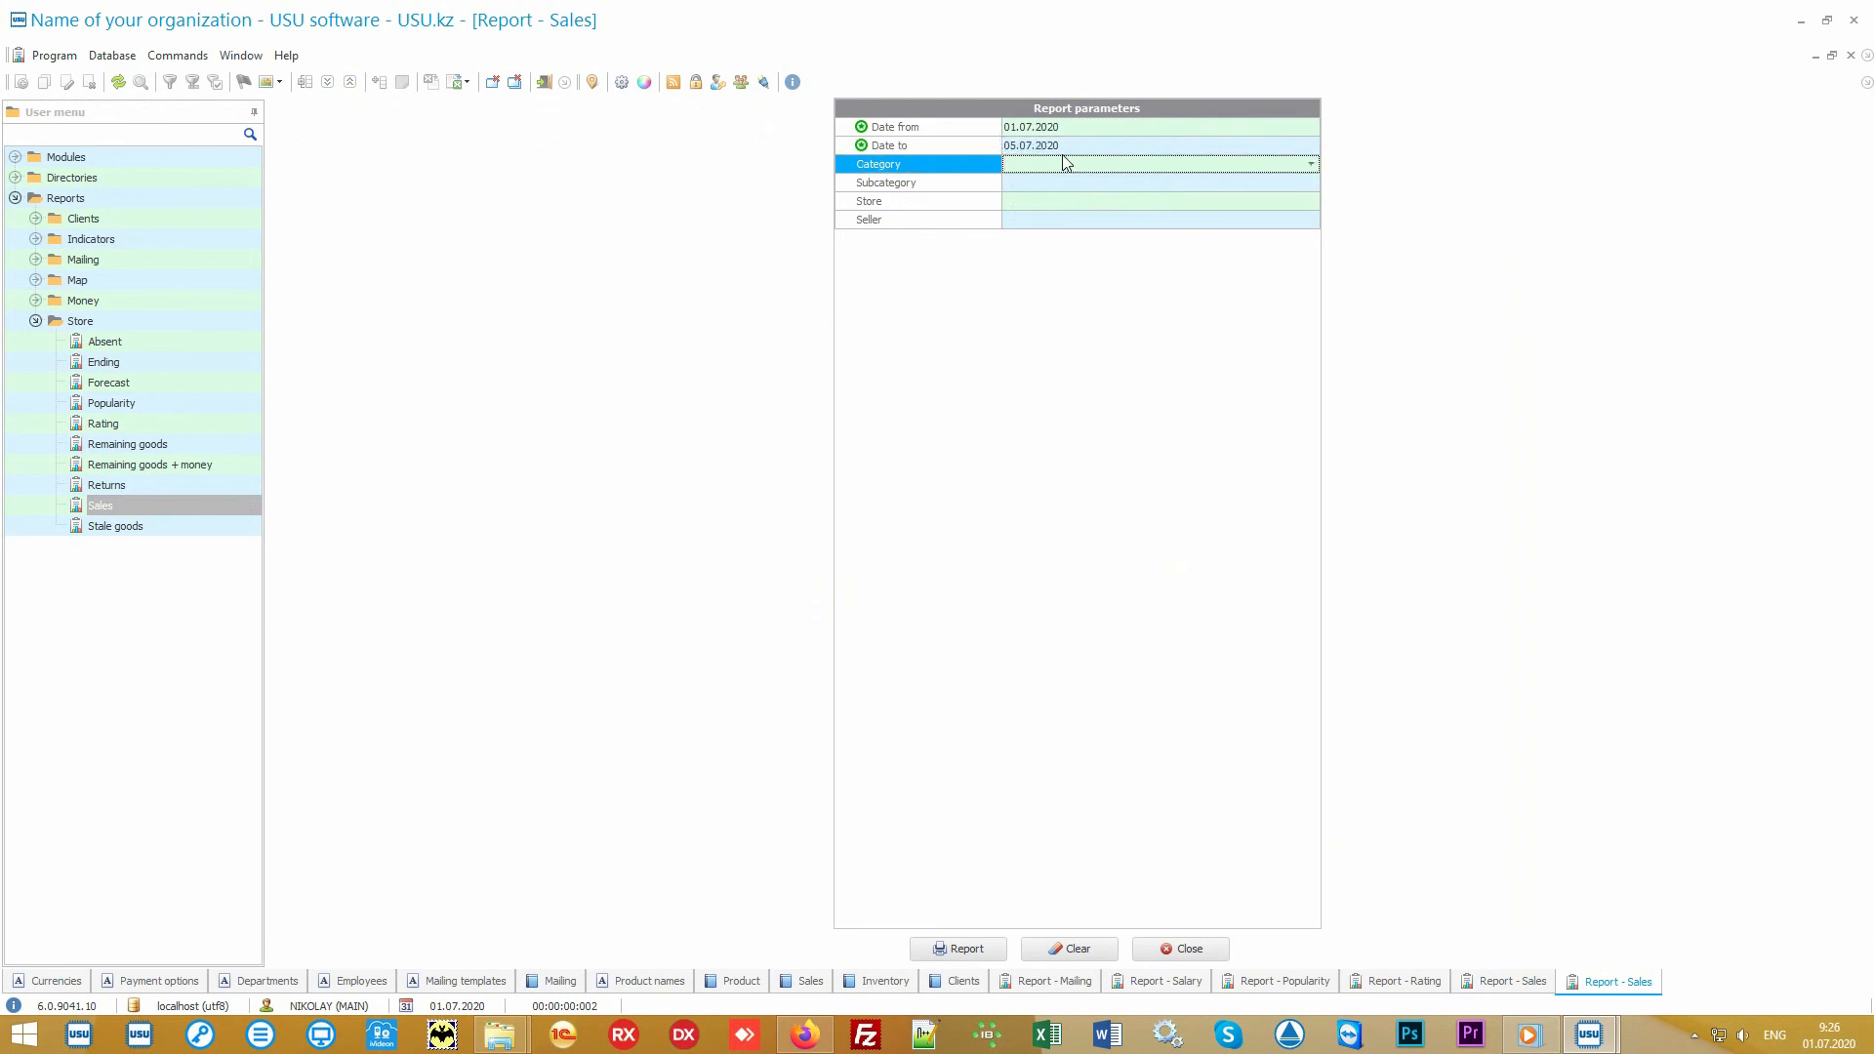
click(967, 948)
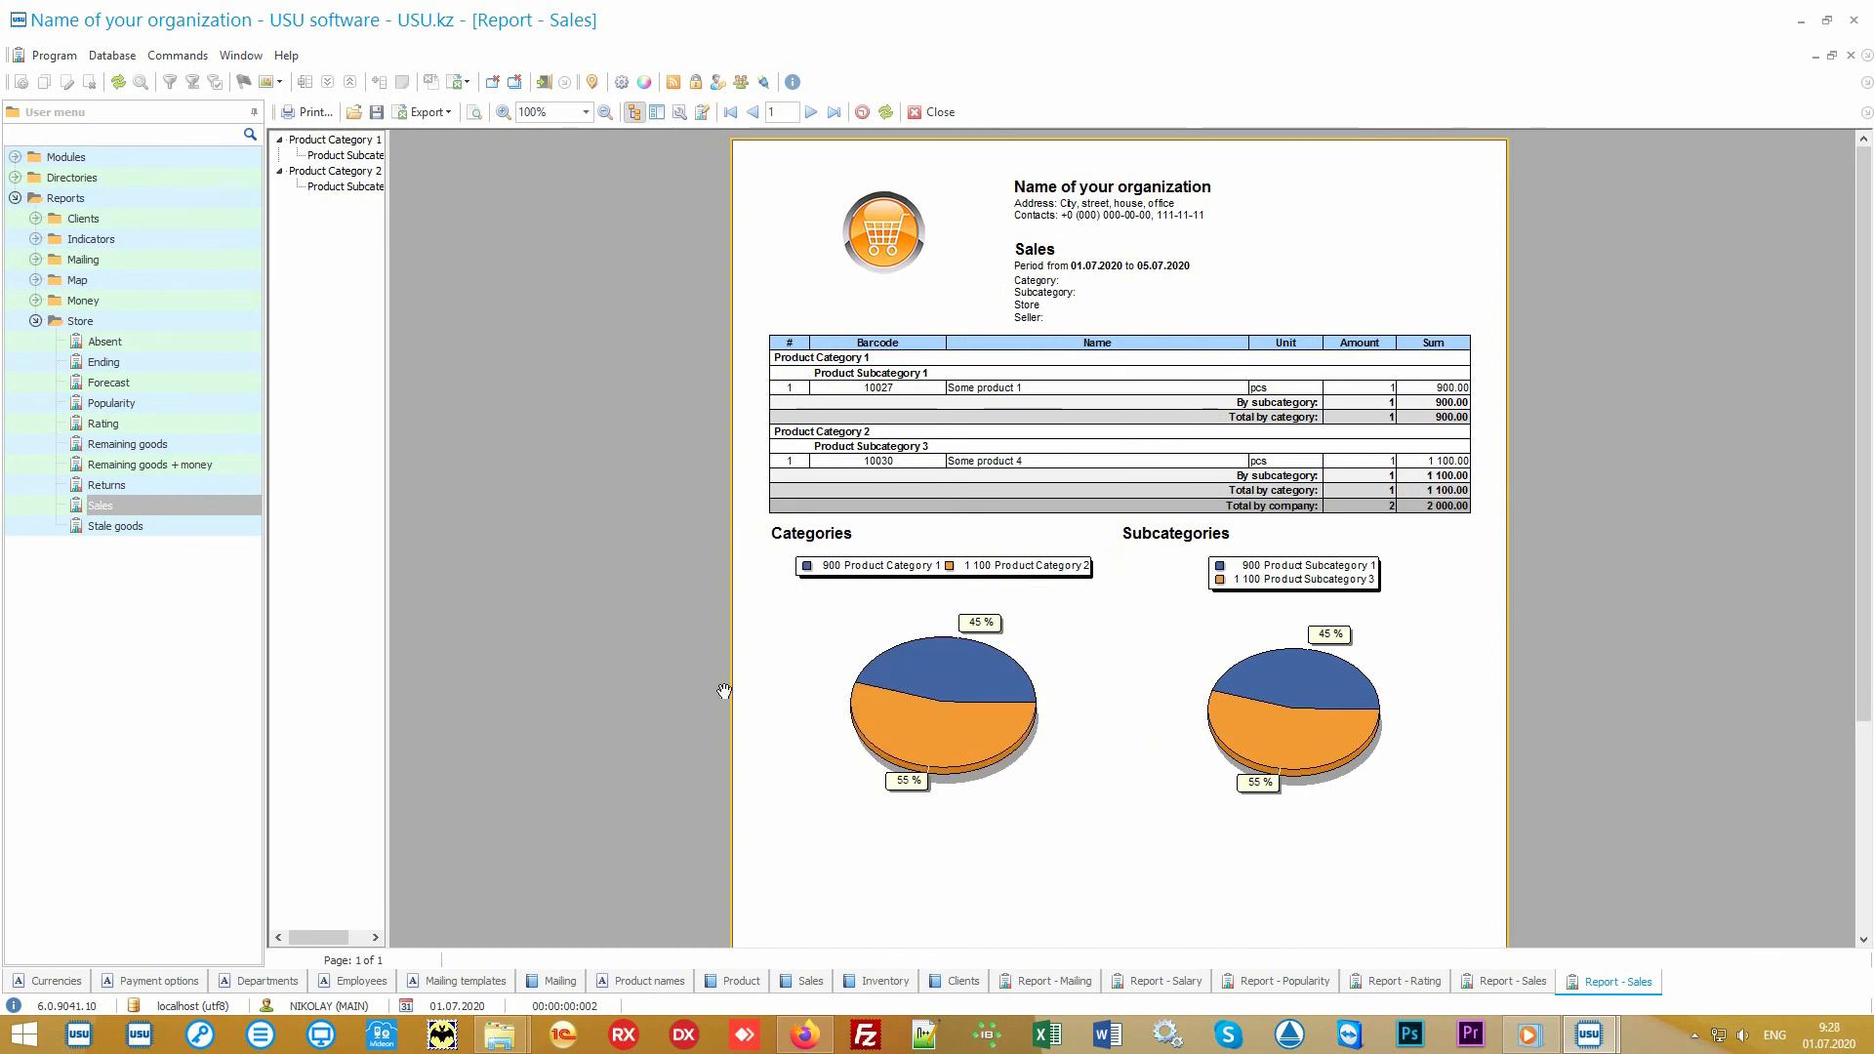
- Look through the Store reports from Absent to Stale goods, and glance at the reports in the Money group
click(144, 323)
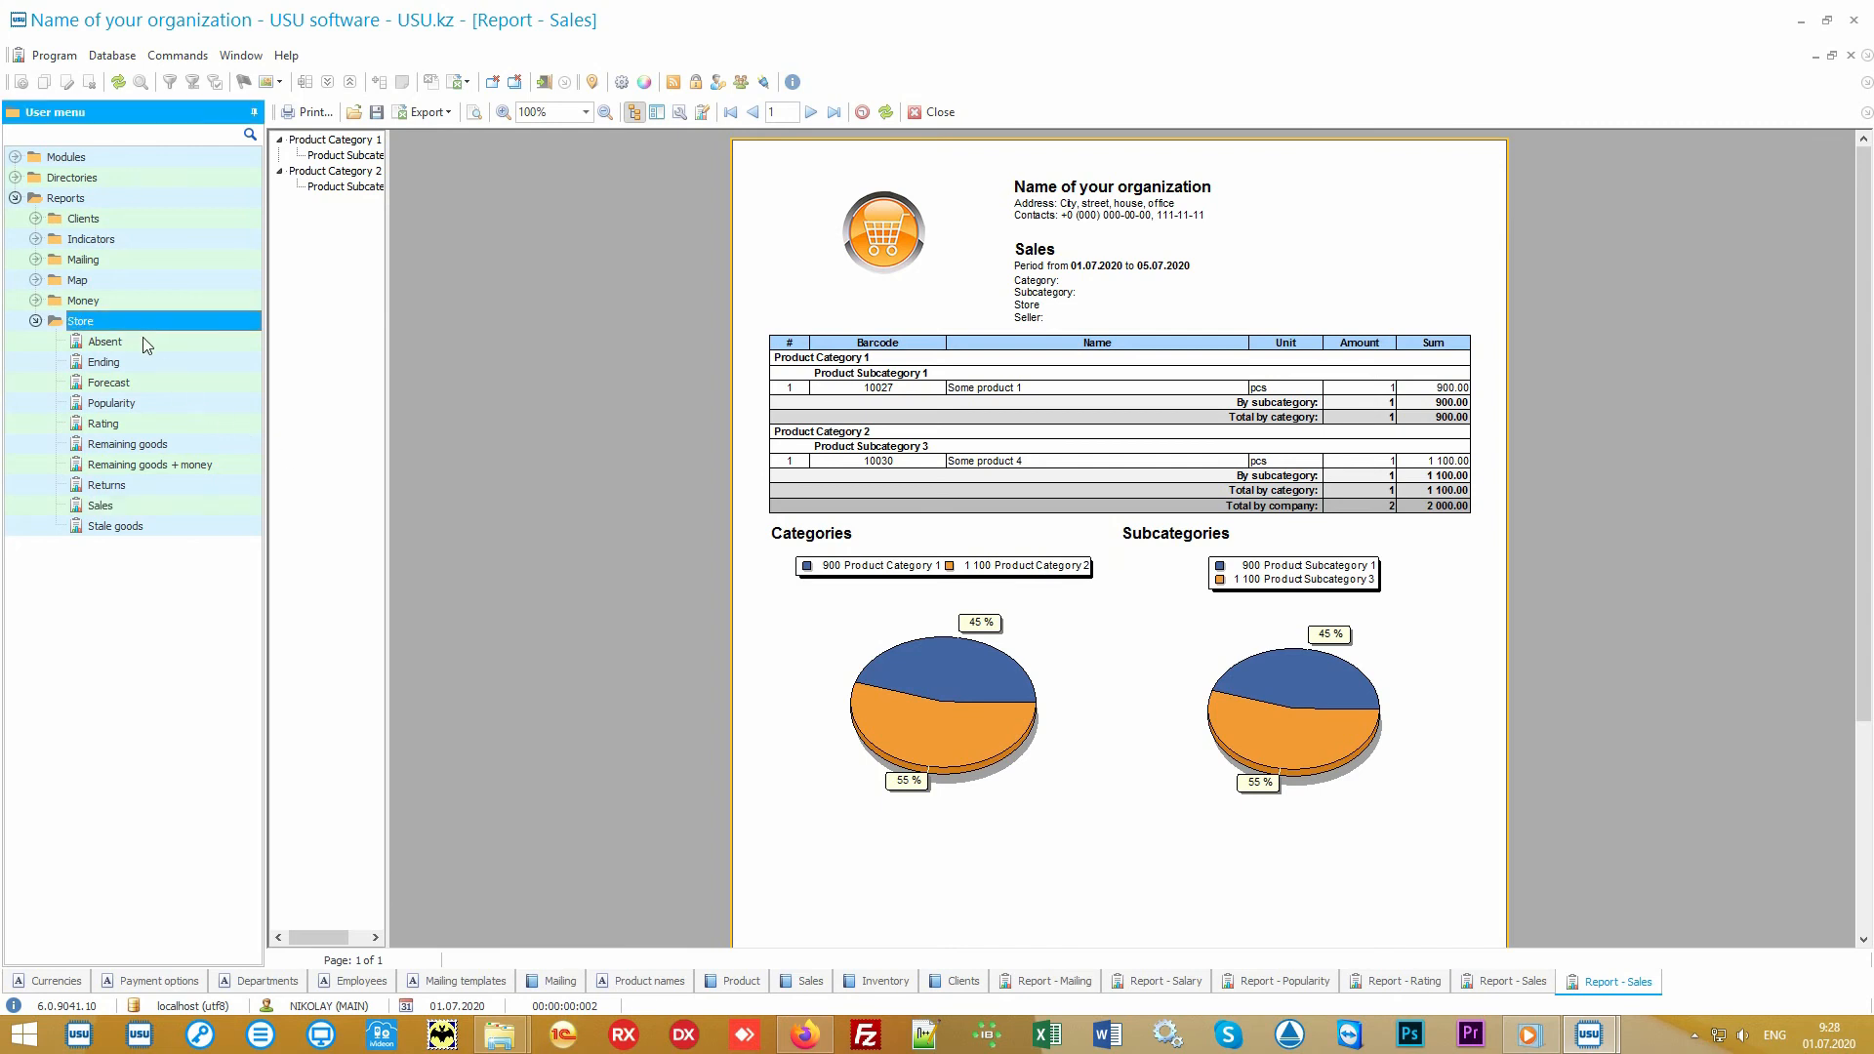
key(Down)
key(Down)
key(Down)
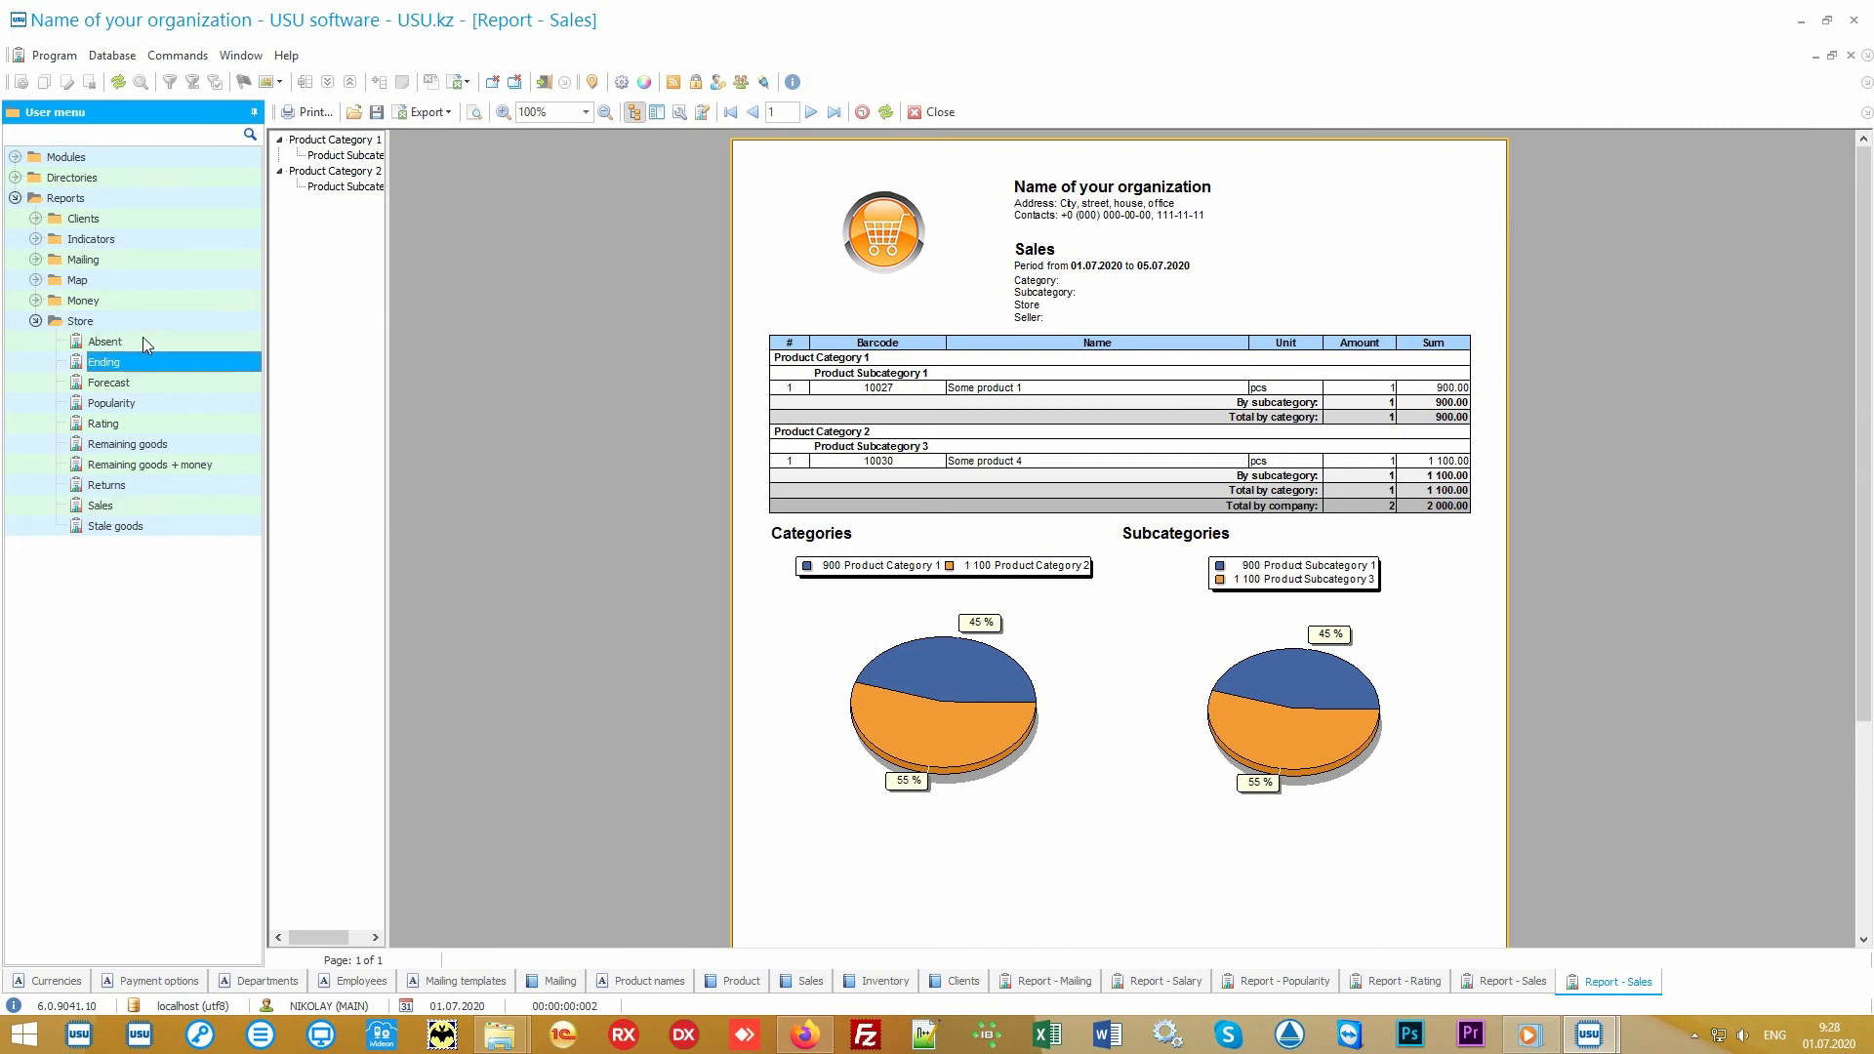
key(Down)
key(Down)
key(Down)
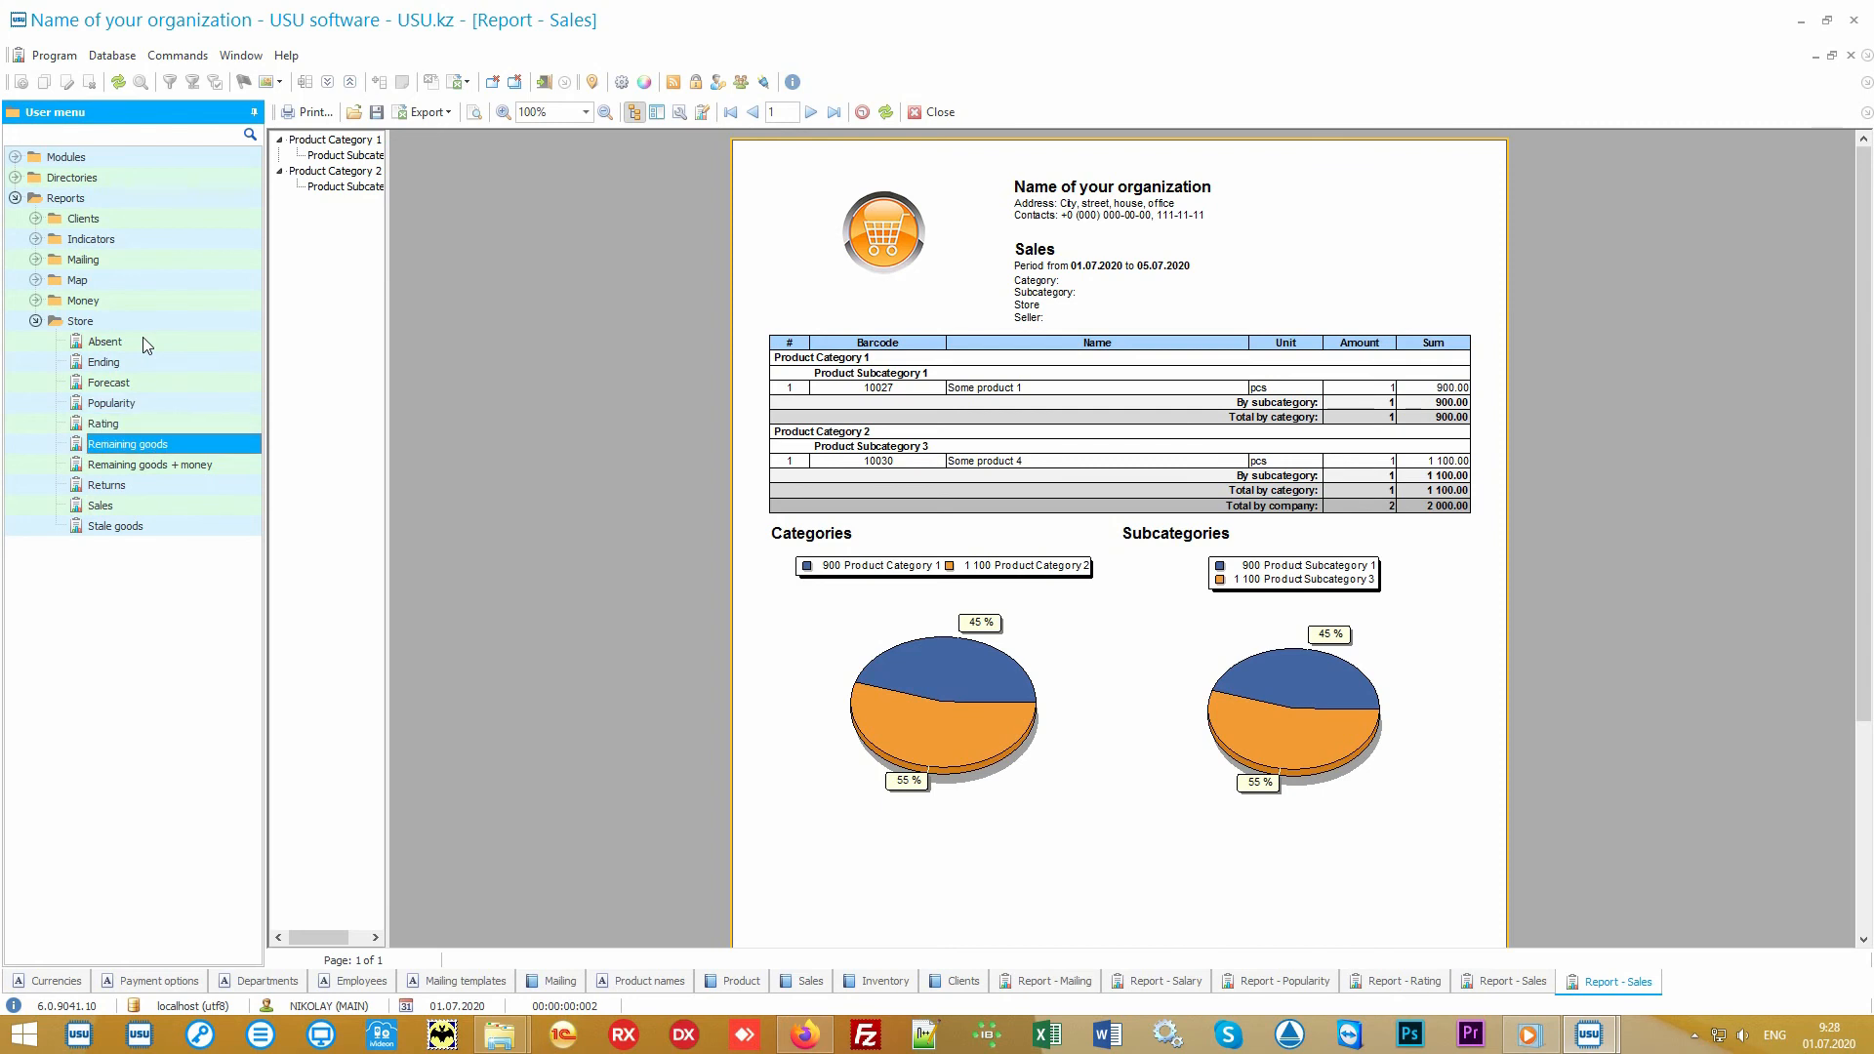
key(Down)
key(Down)
key(Down)
key(Down)
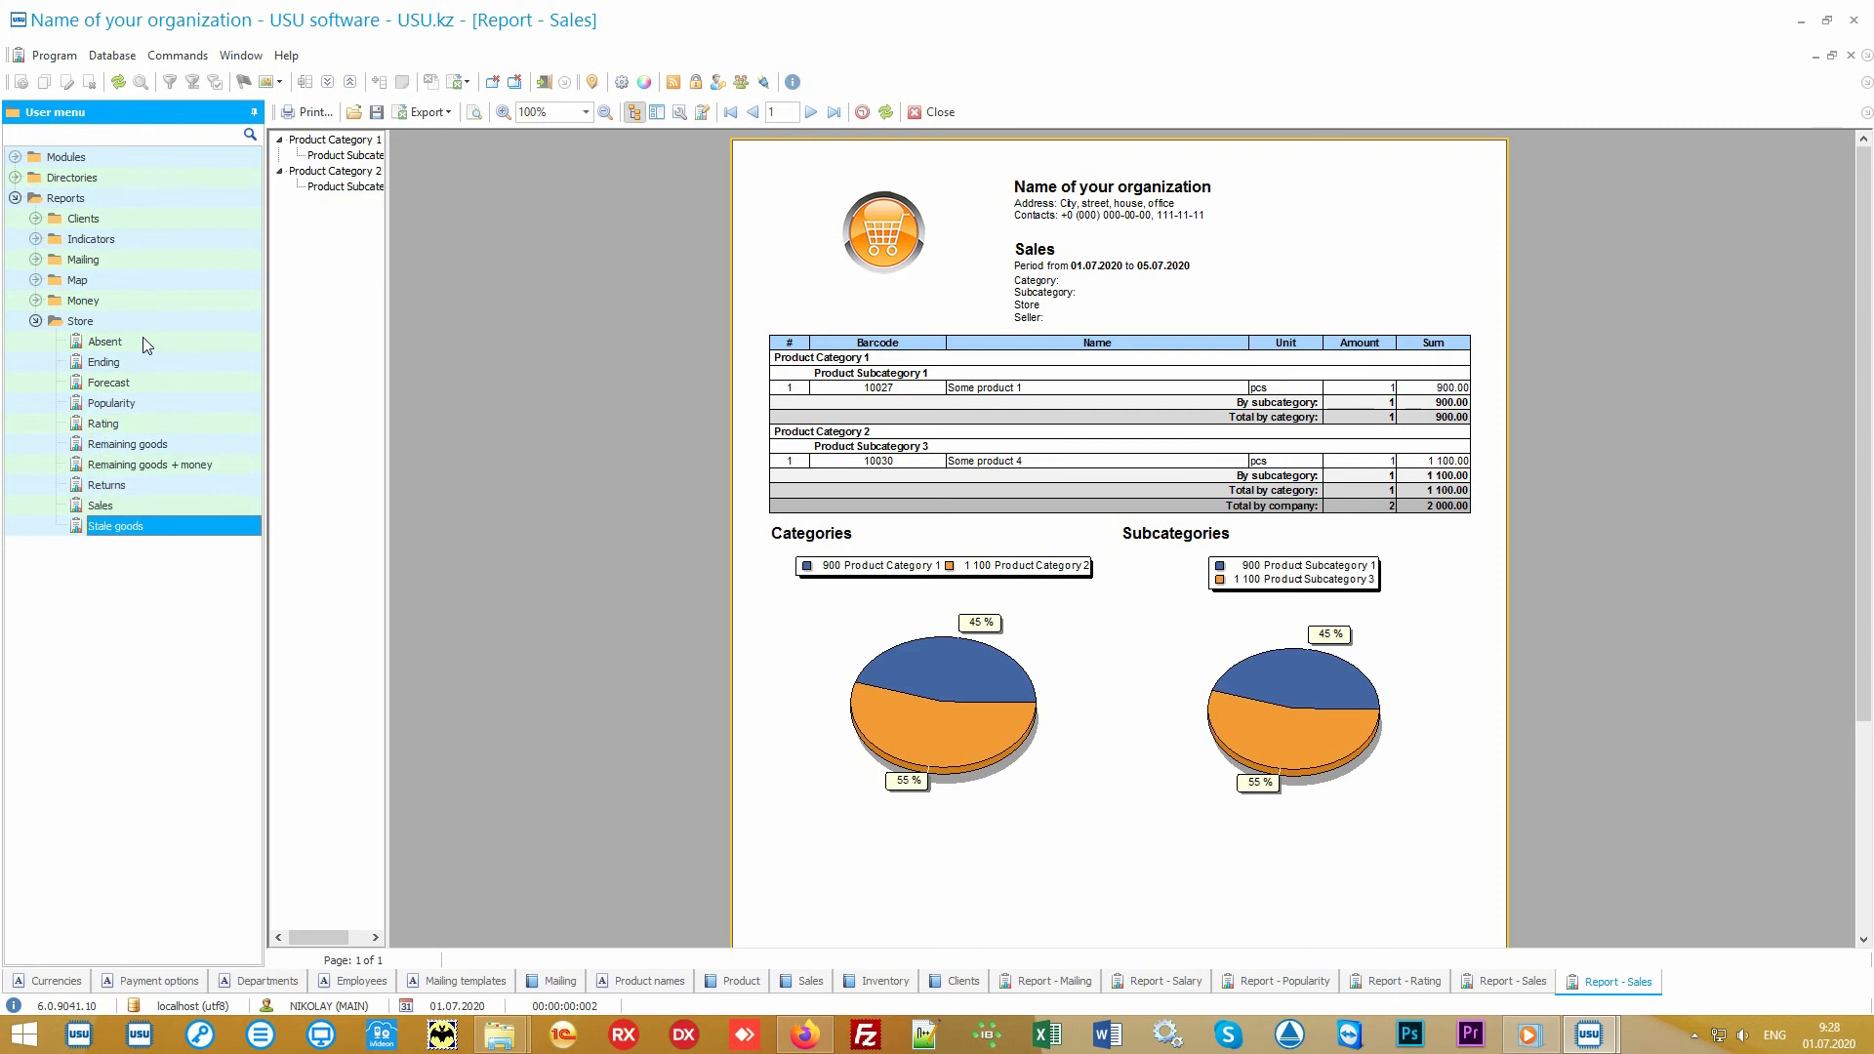
click(36, 300)
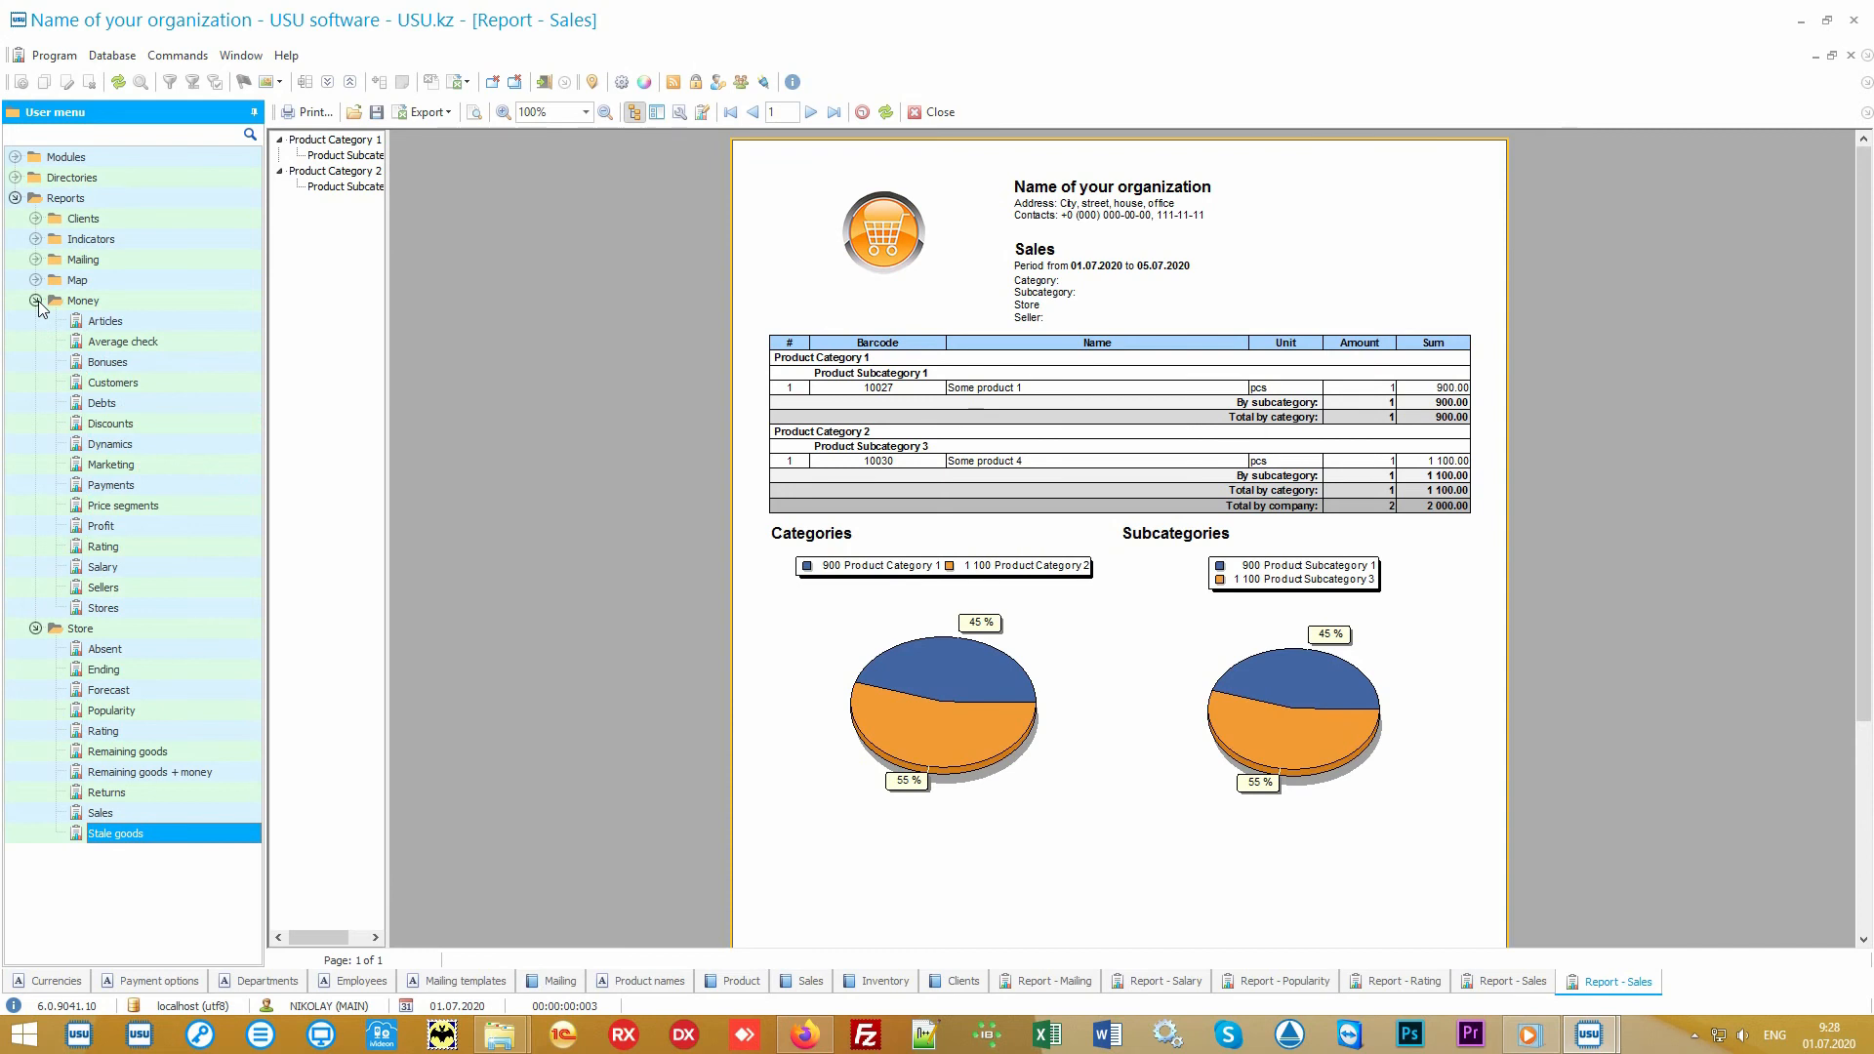
click(36, 301)
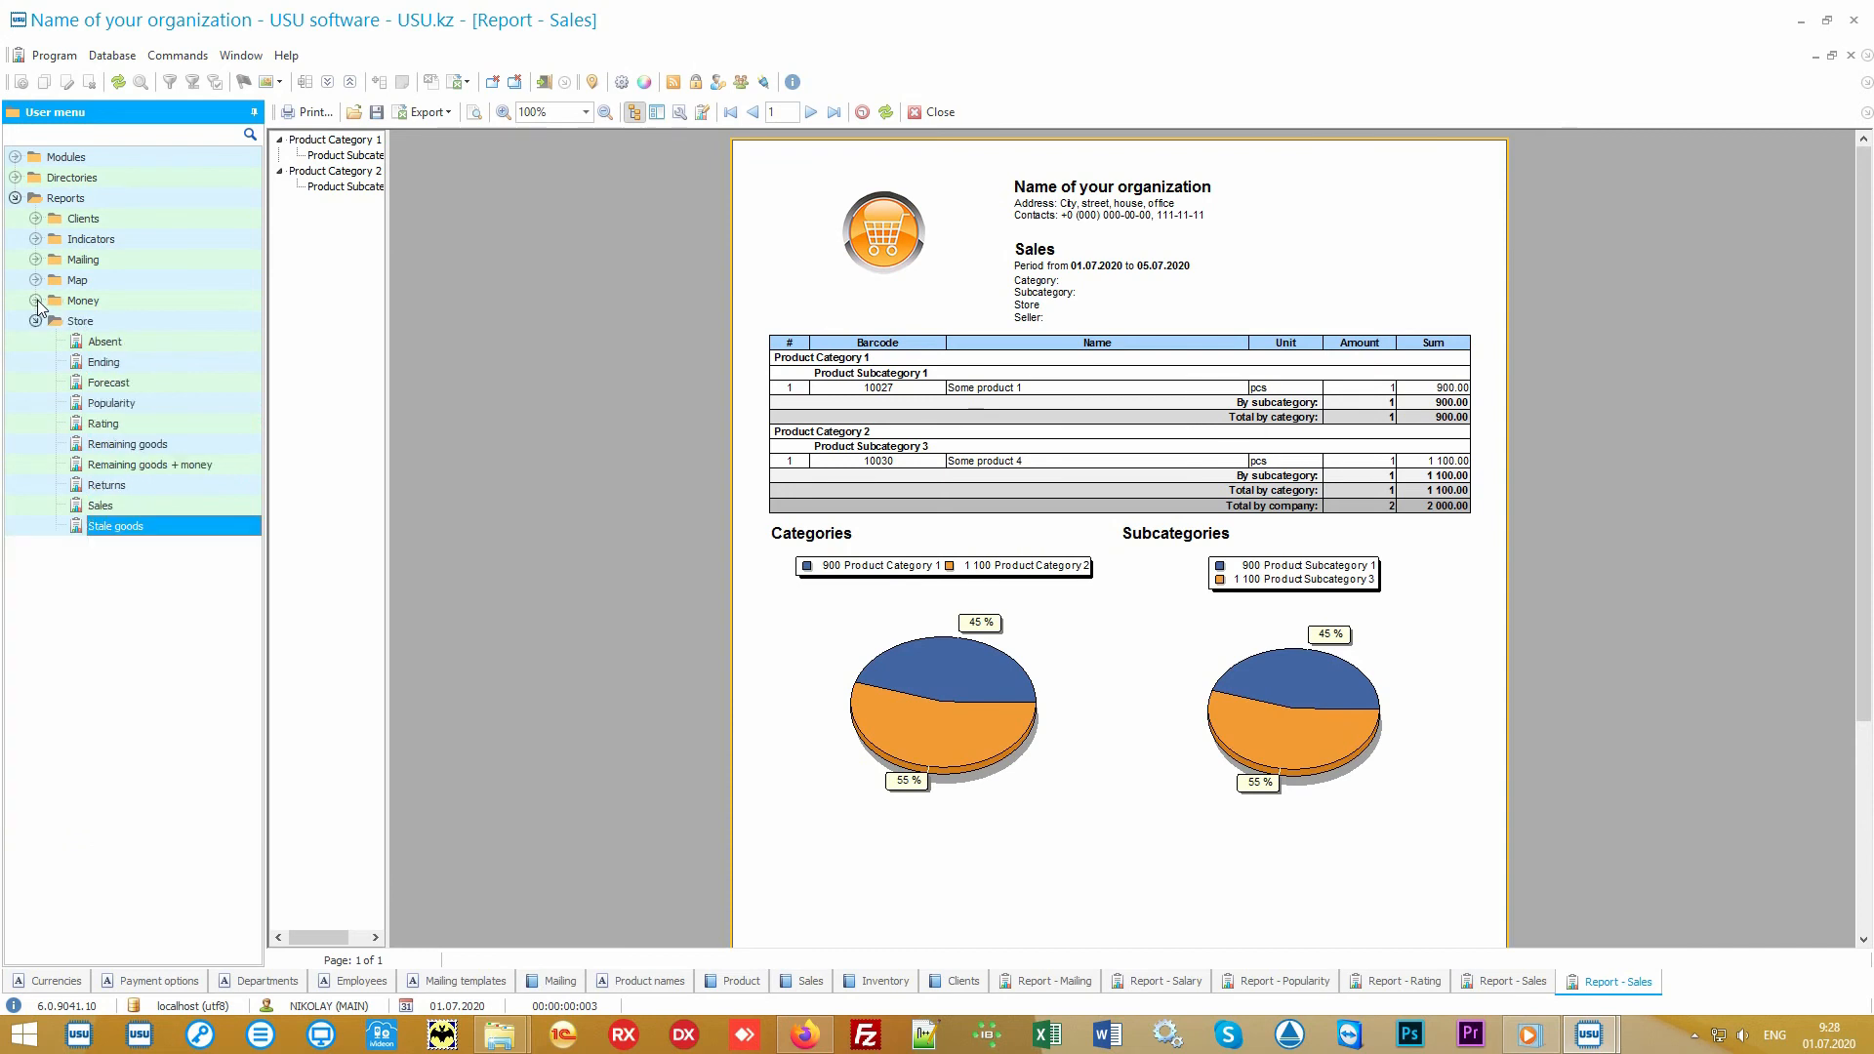
click(119, 320)
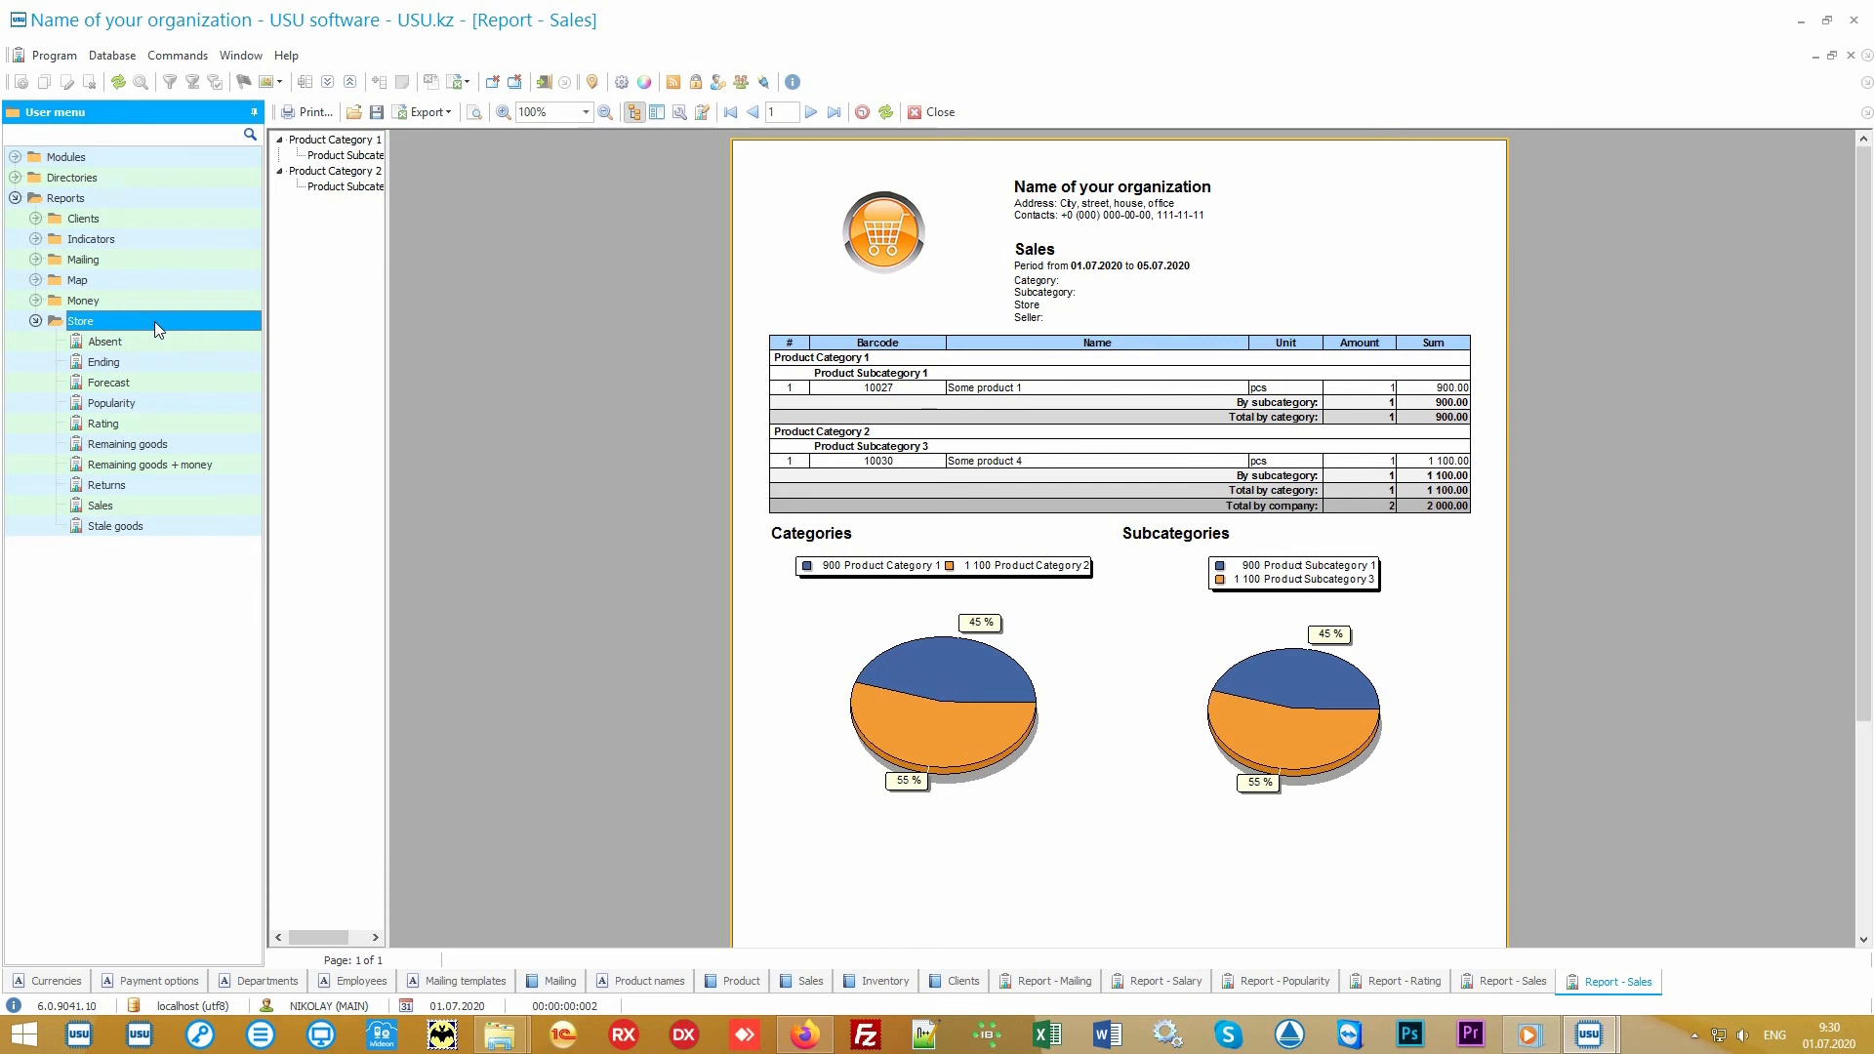
- Open a new Sales report's parameters and examine its date, category, subcategory, store and seller filters
double_click(156, 503)
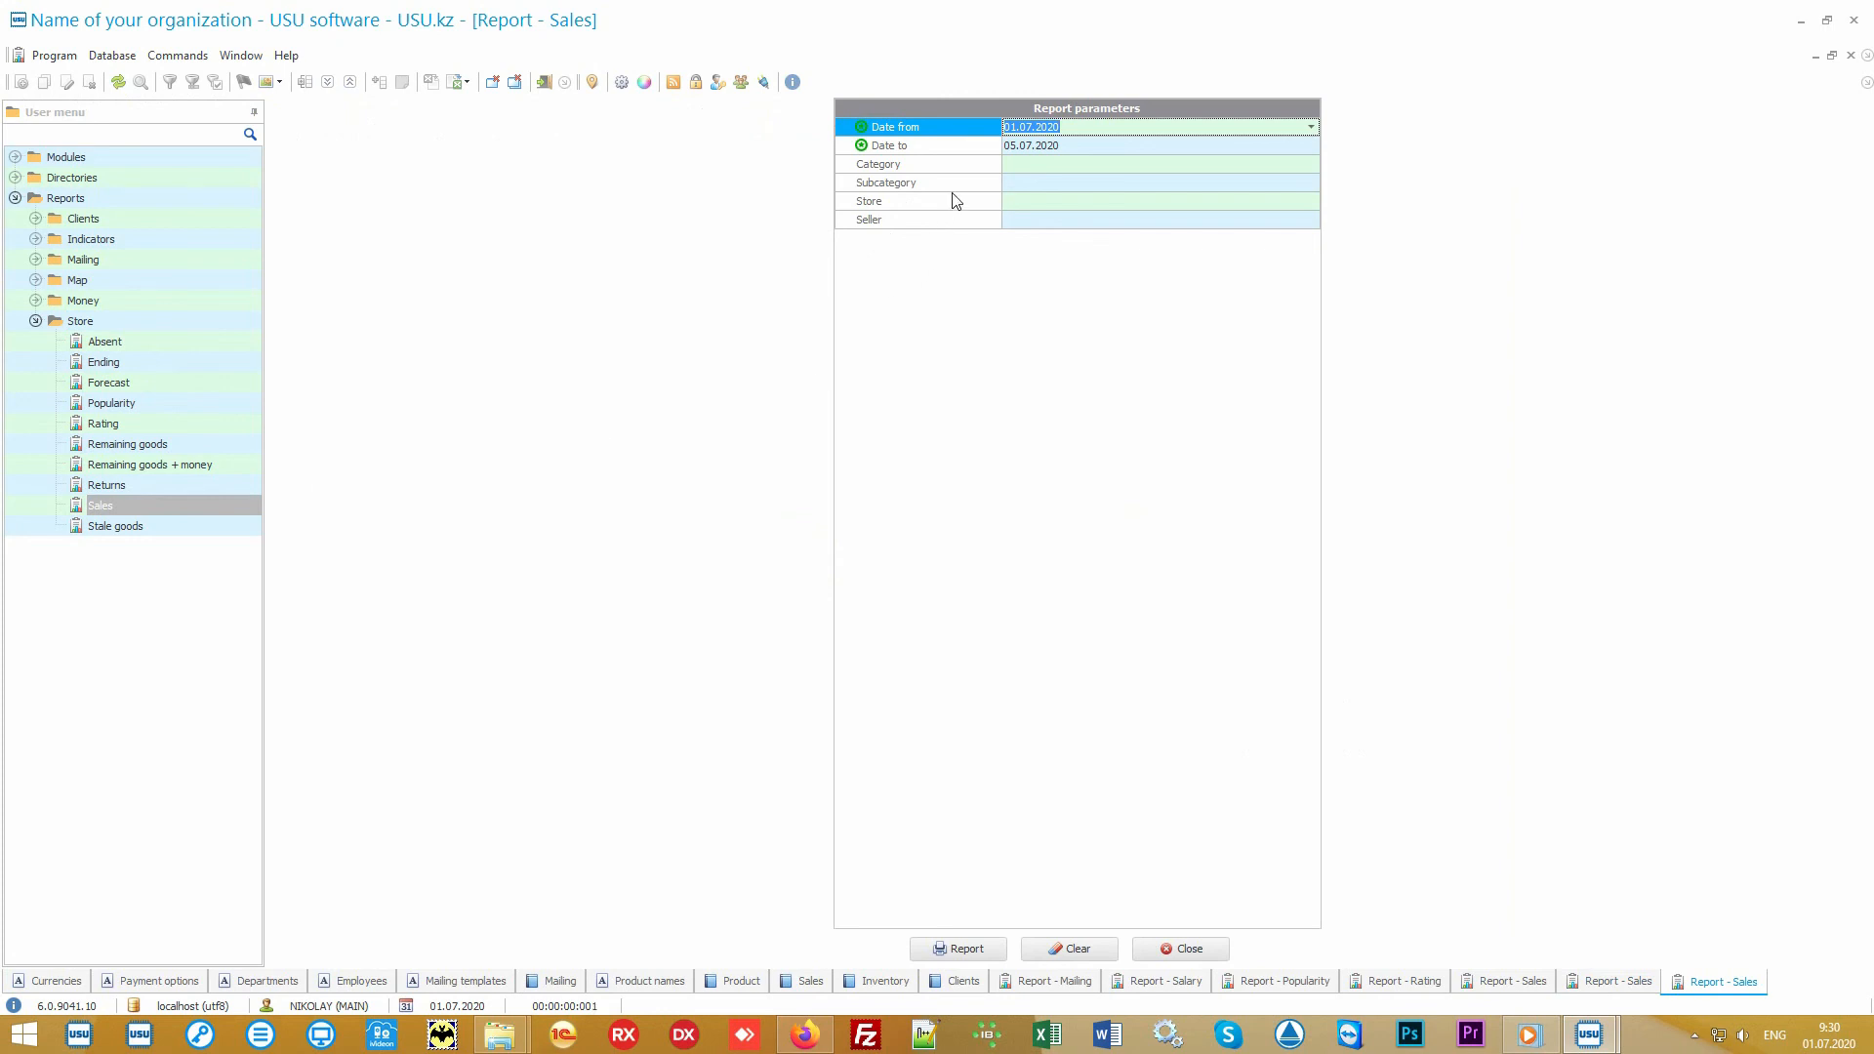
click(967, 148)
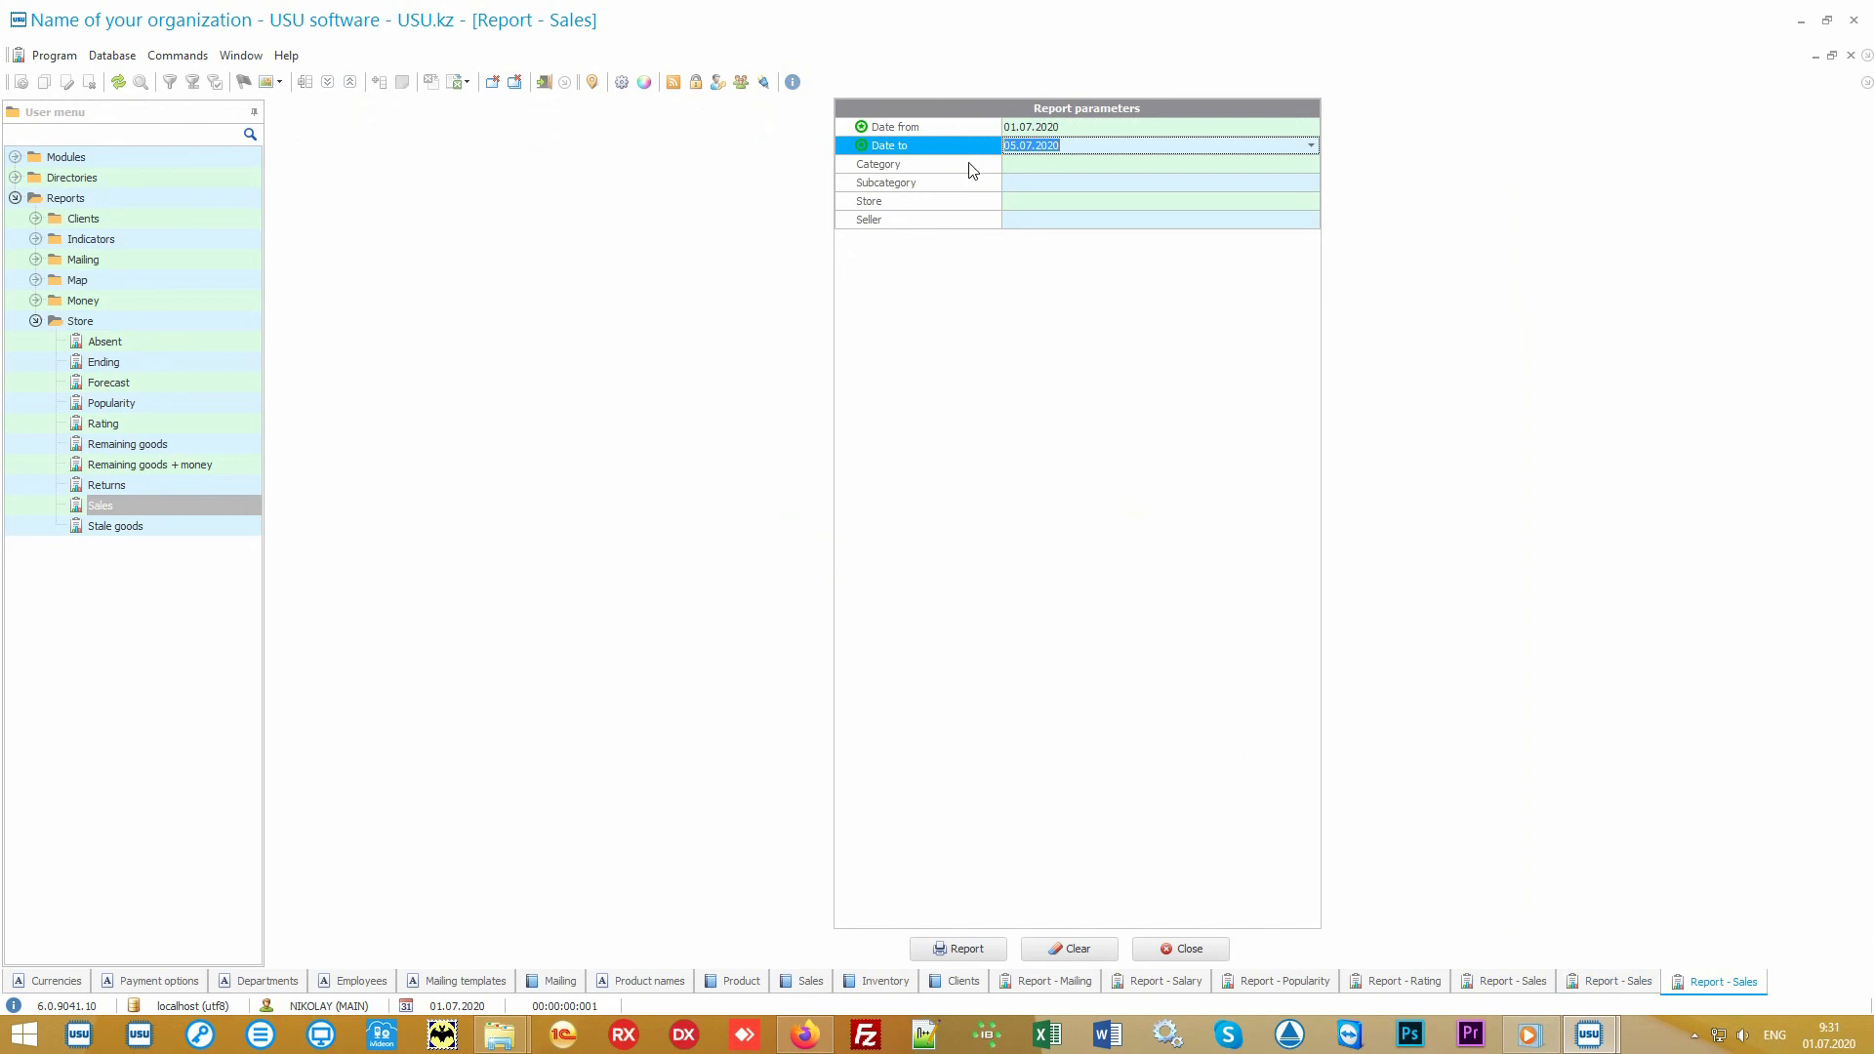
click(972, 168)
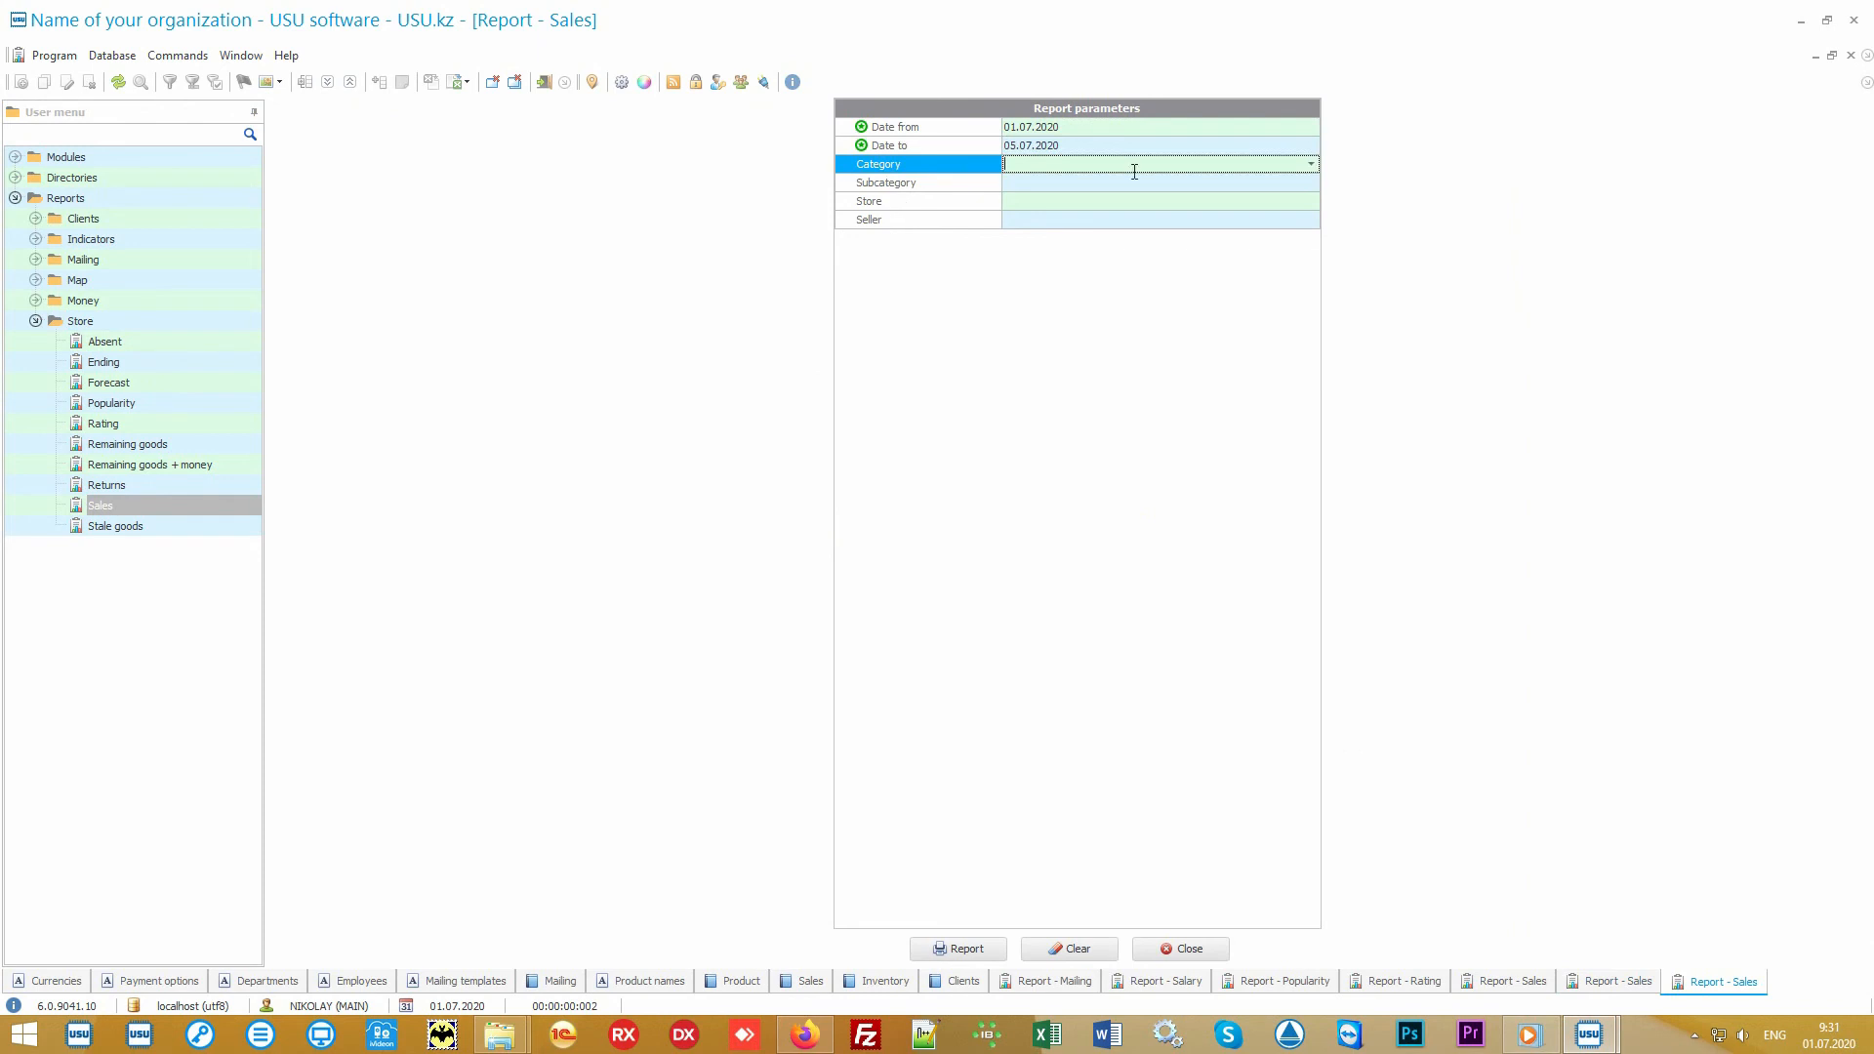
click(1308, 166)
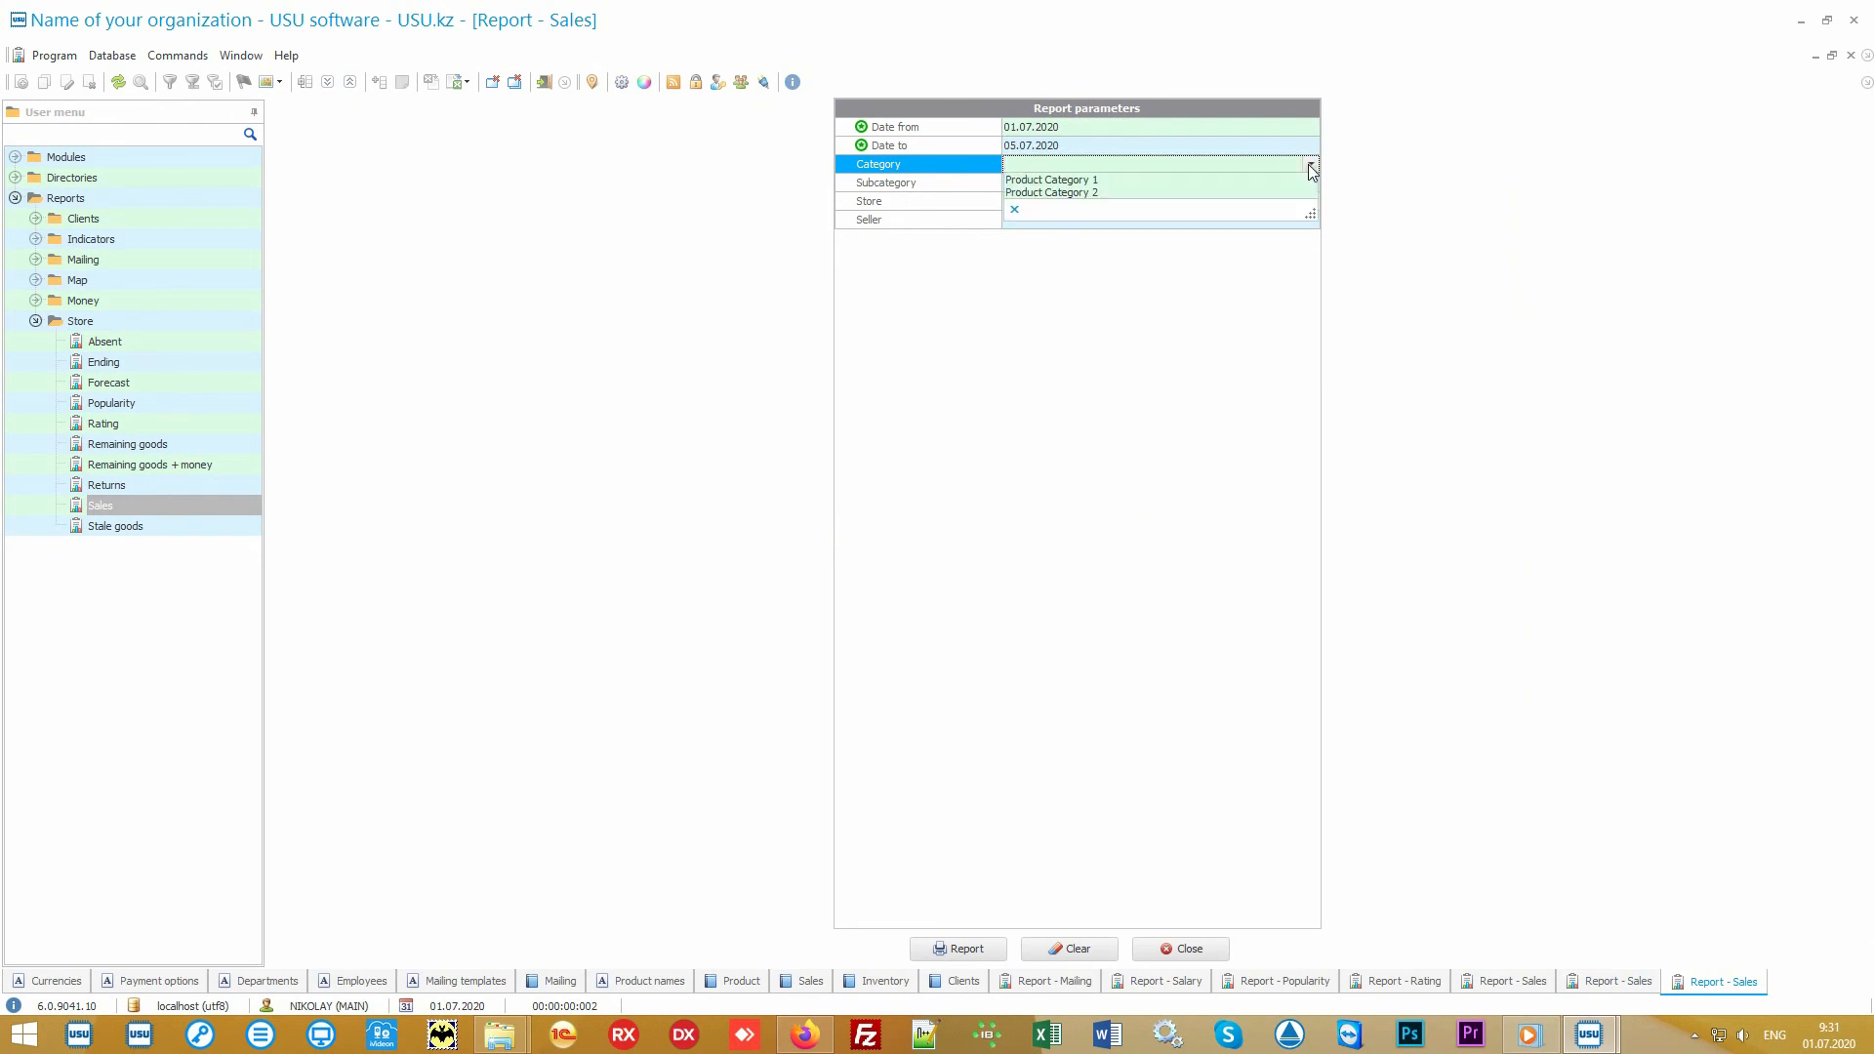
click(1309, 165)
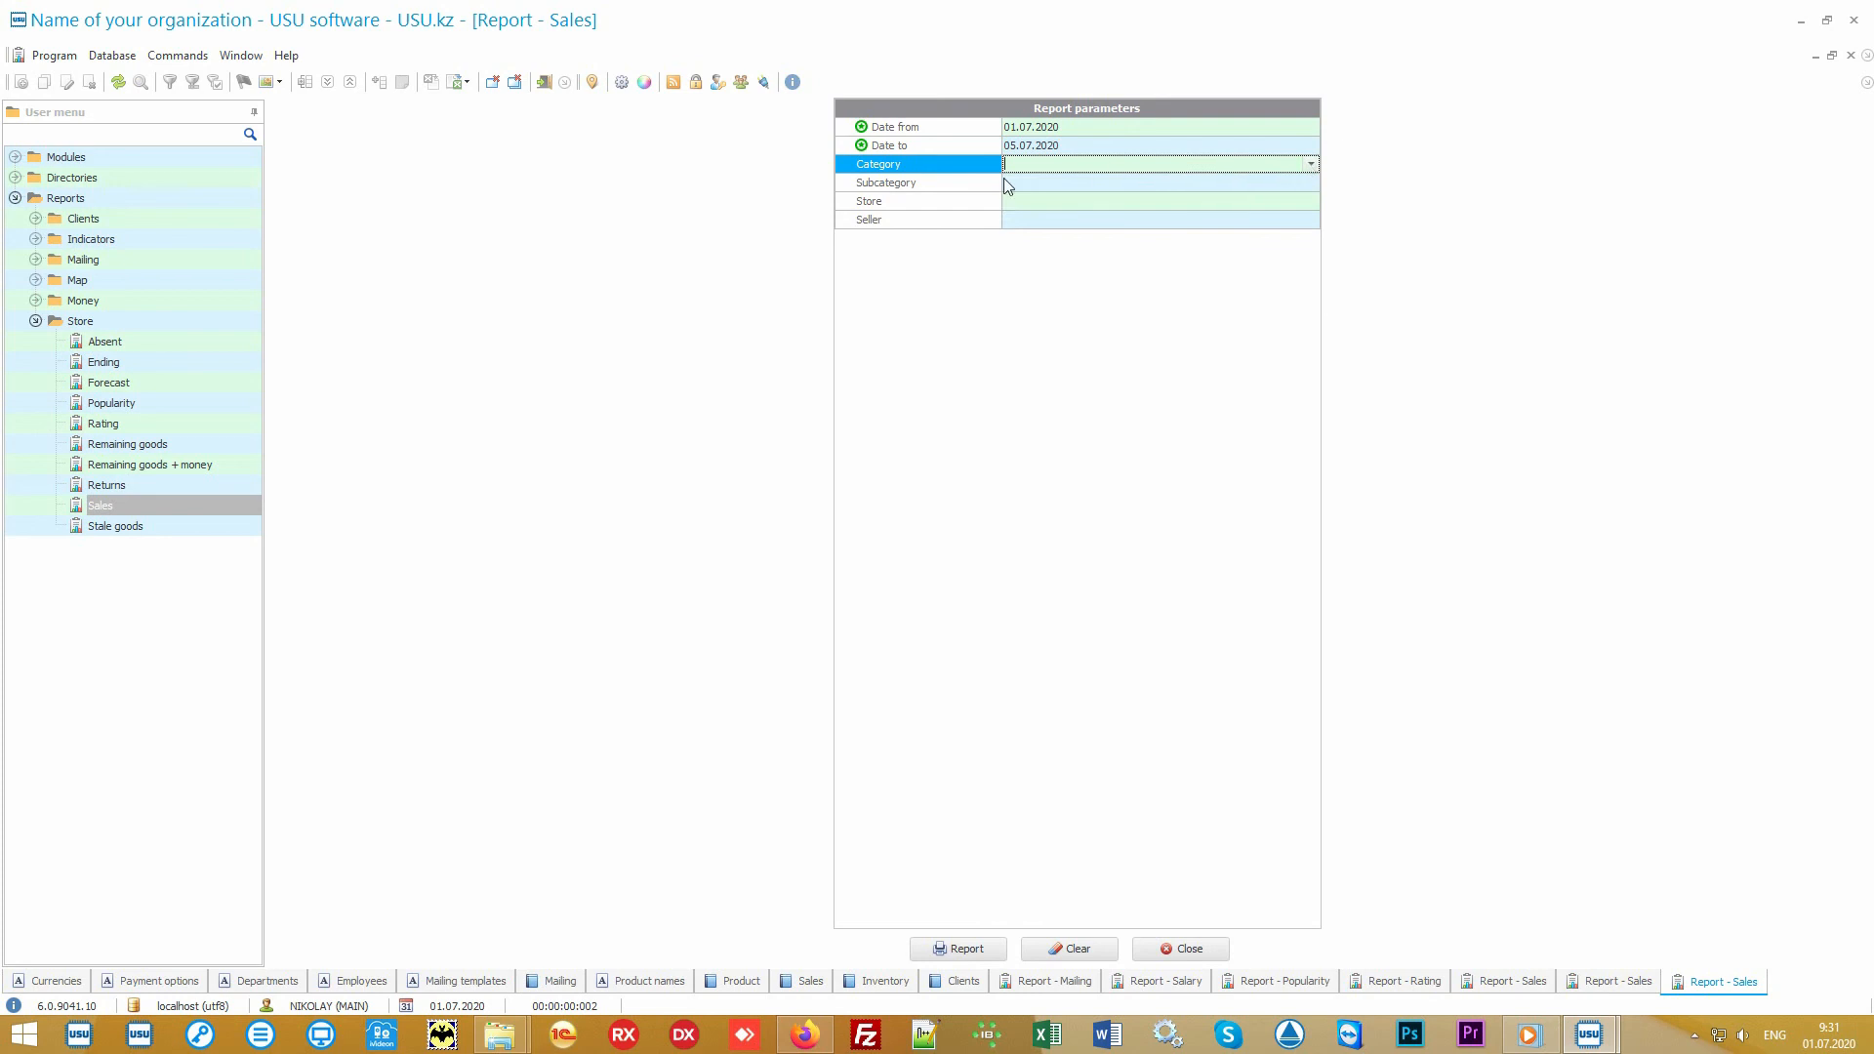
click(970, 185)
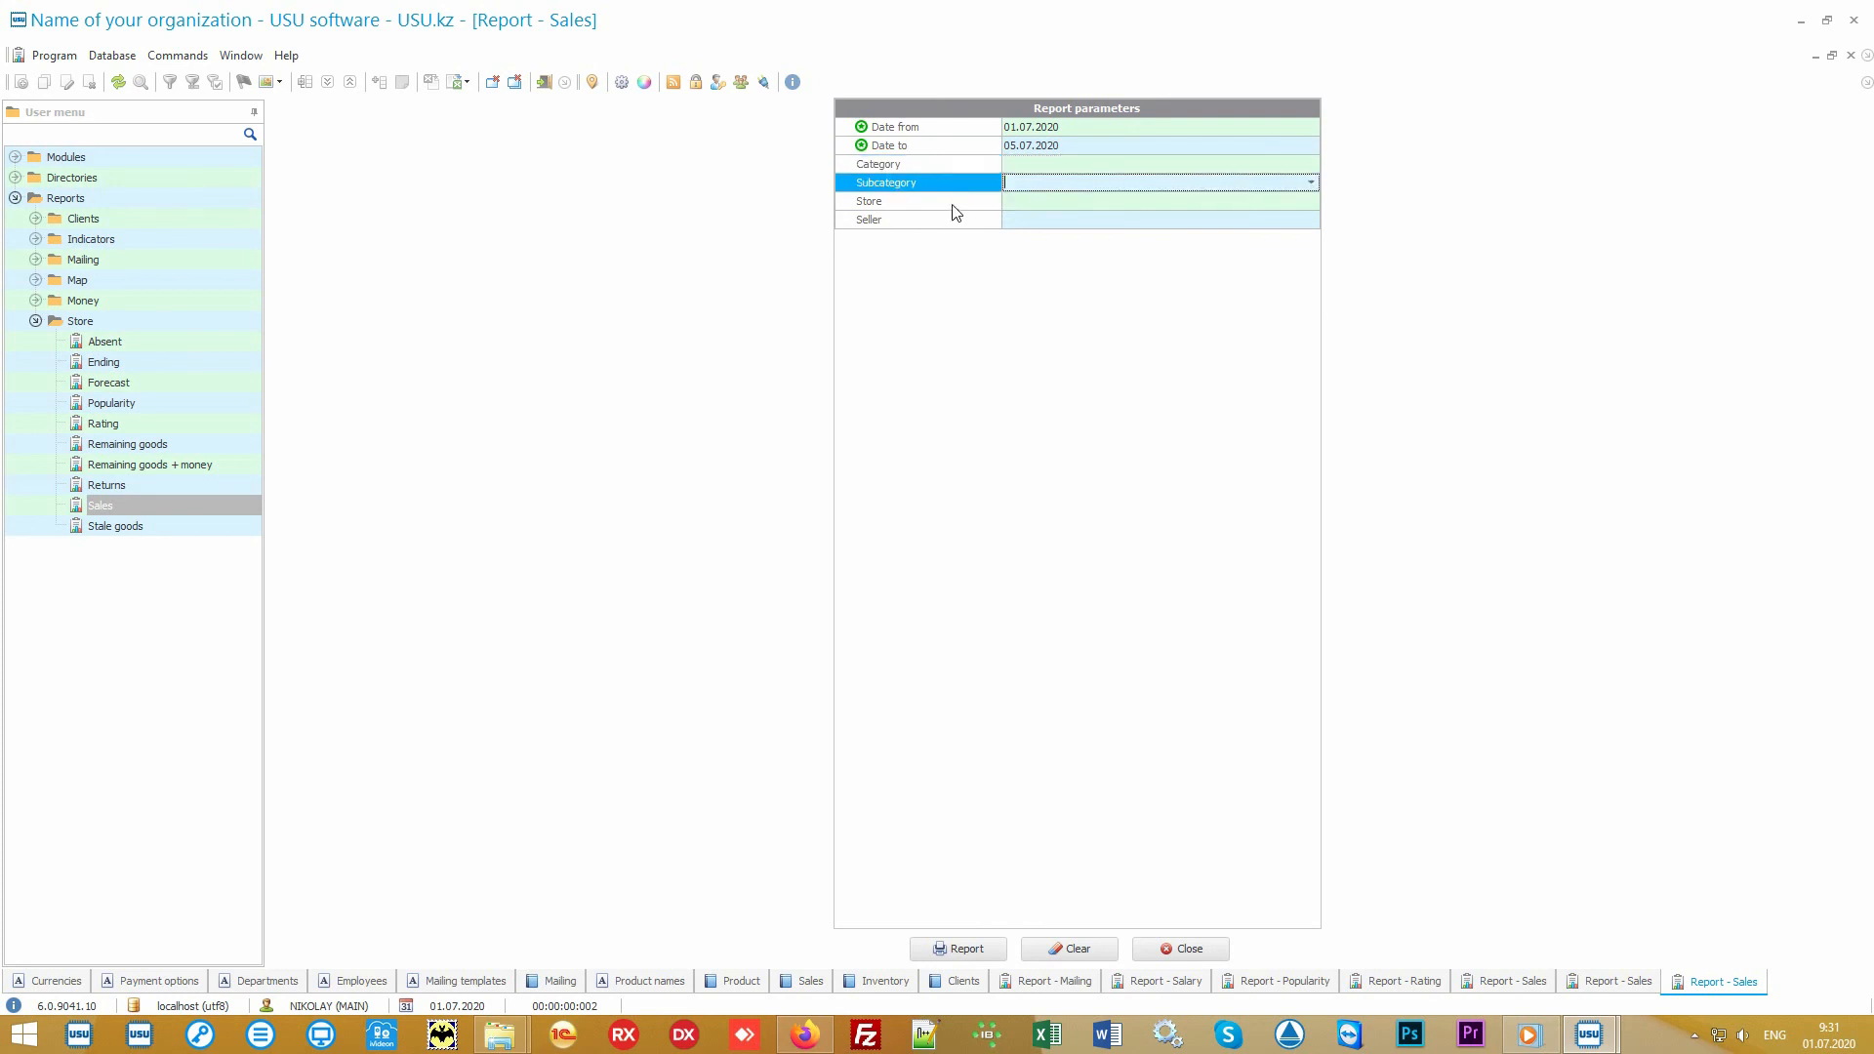
click(953, 203)
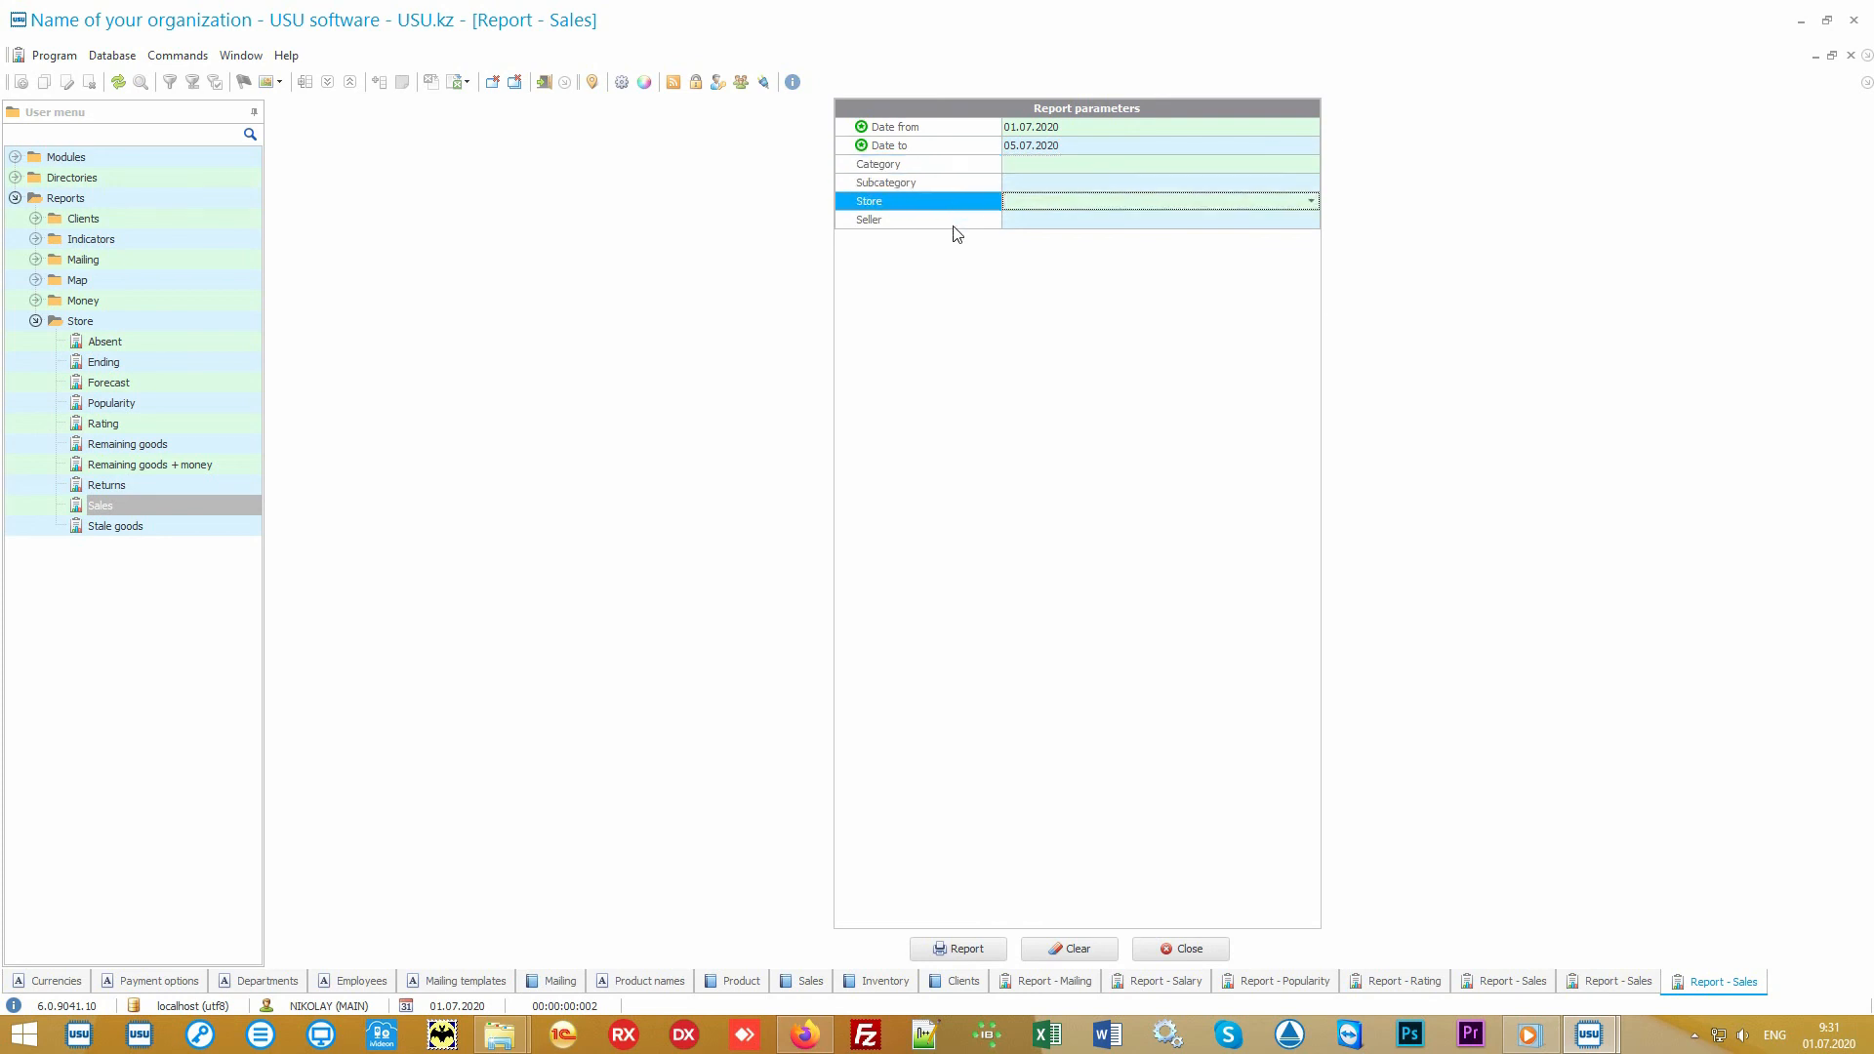
click(954, 228)
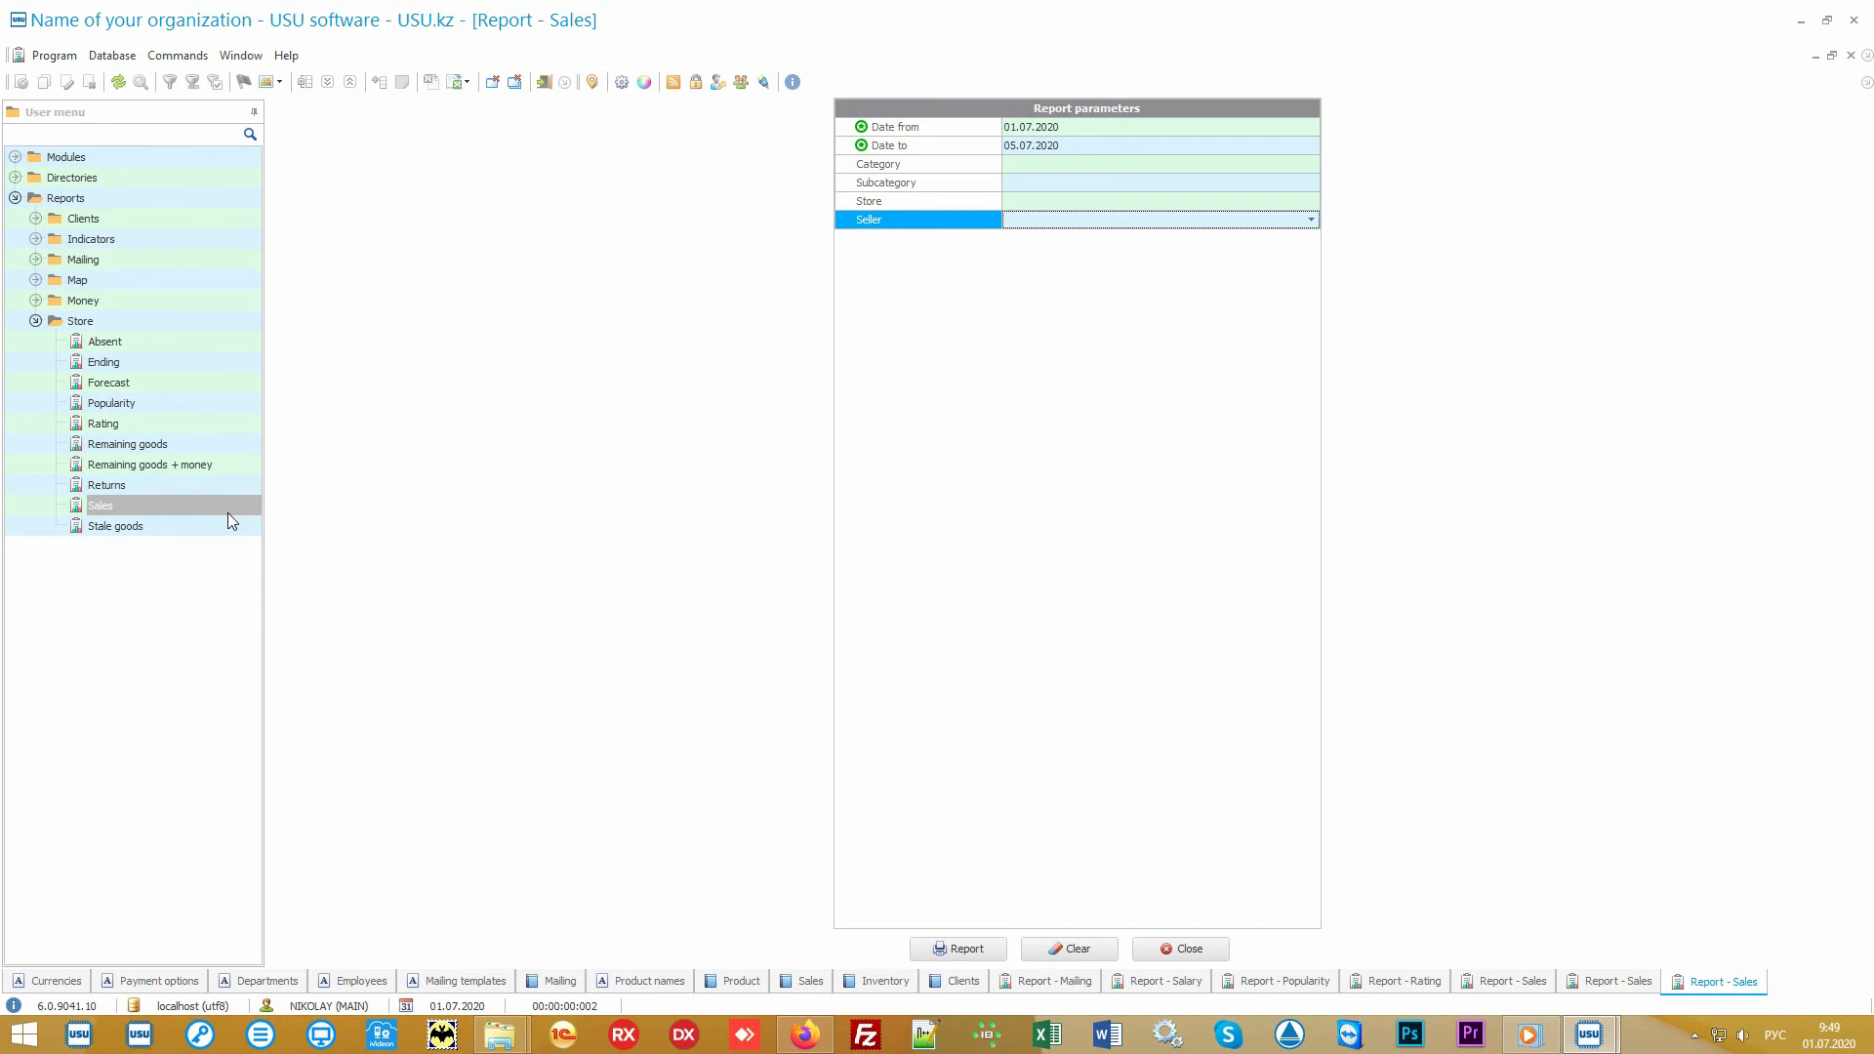
- Generate the Store group's Stale goods and Absent reports, each for 01.01.2010 to 31.12.2020
click(177, 530)
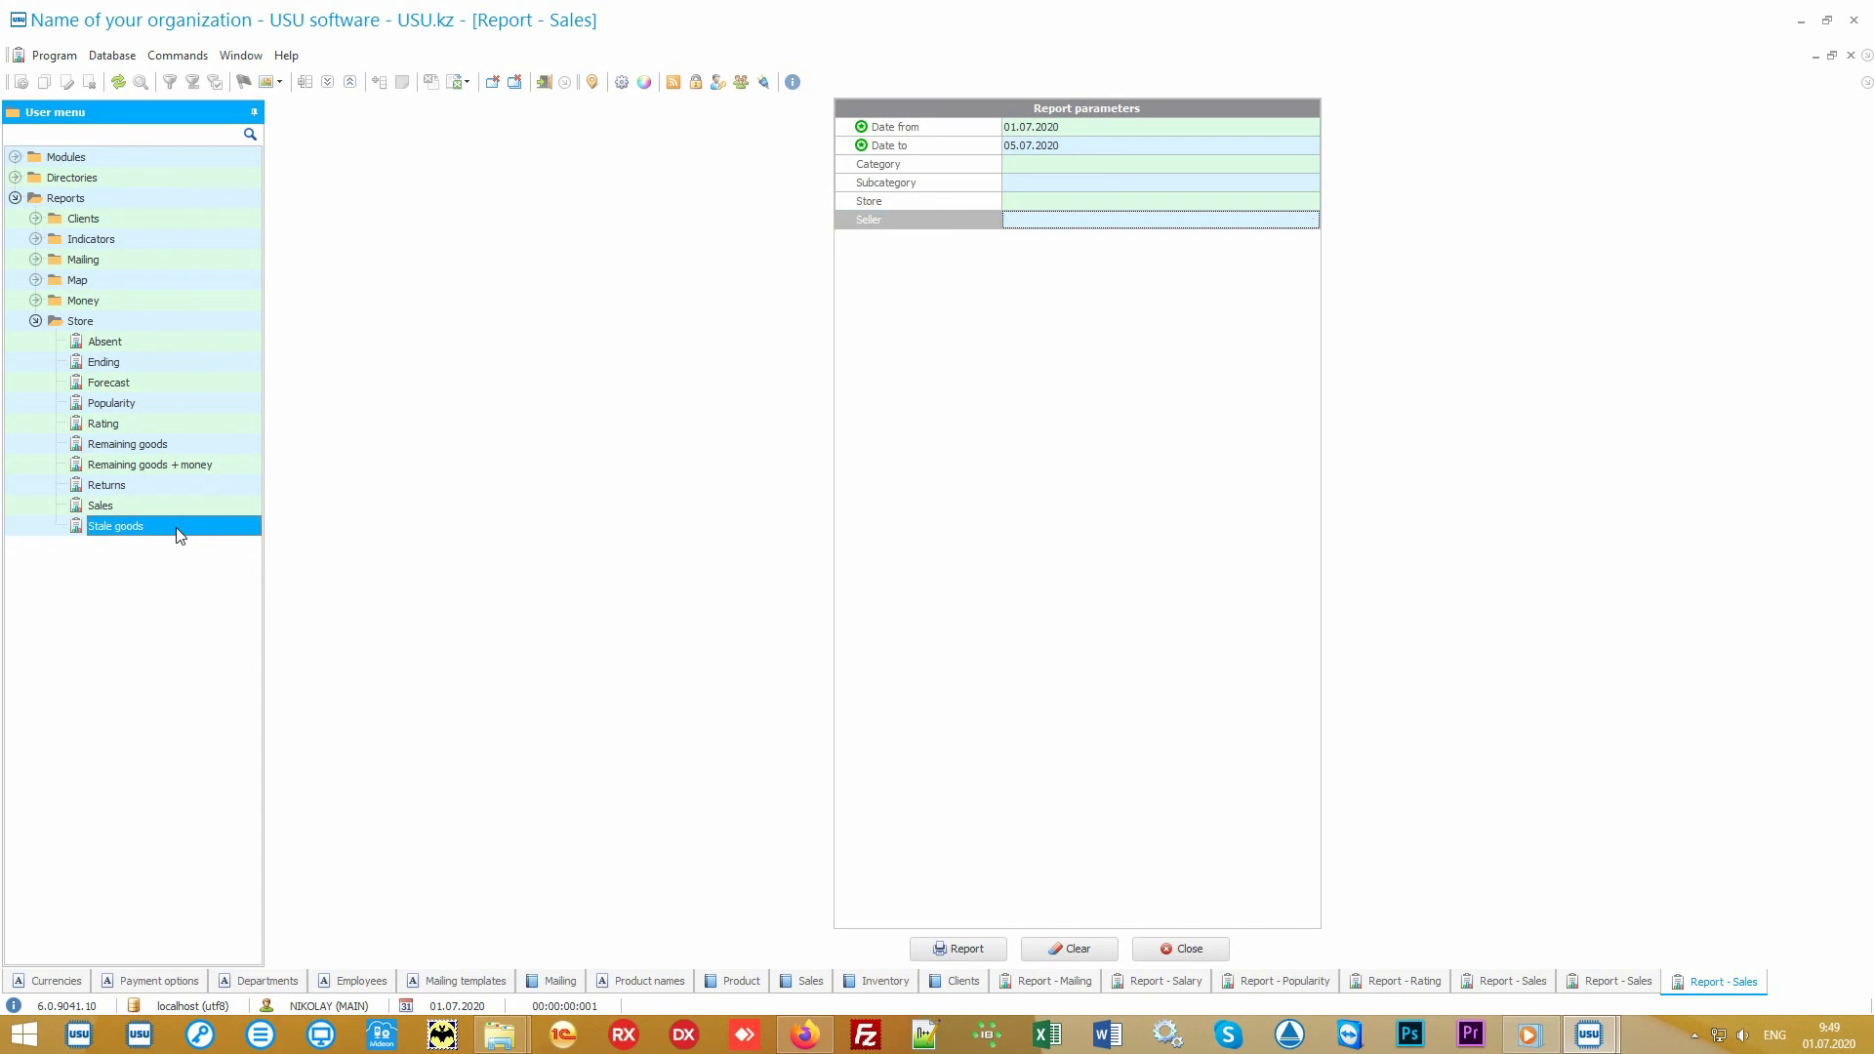
click(957, 950)
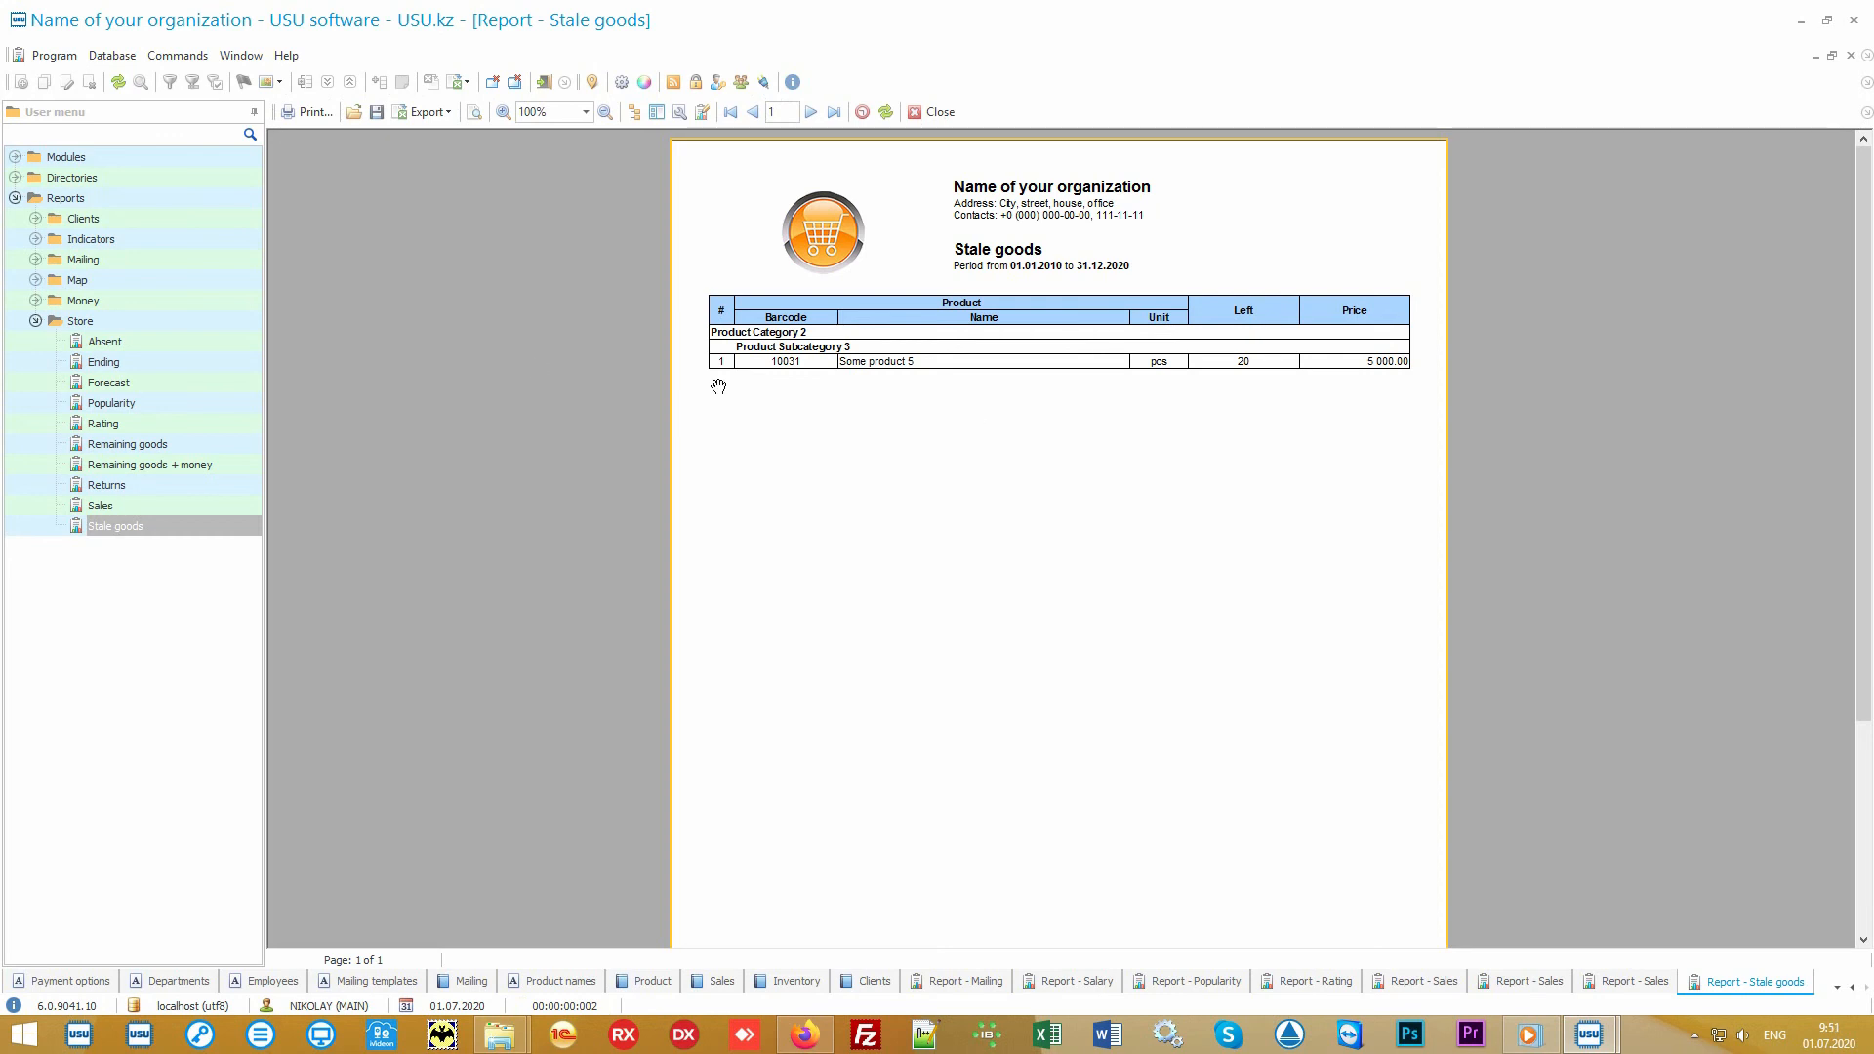
click(129, 346)
double_click(127, 339)
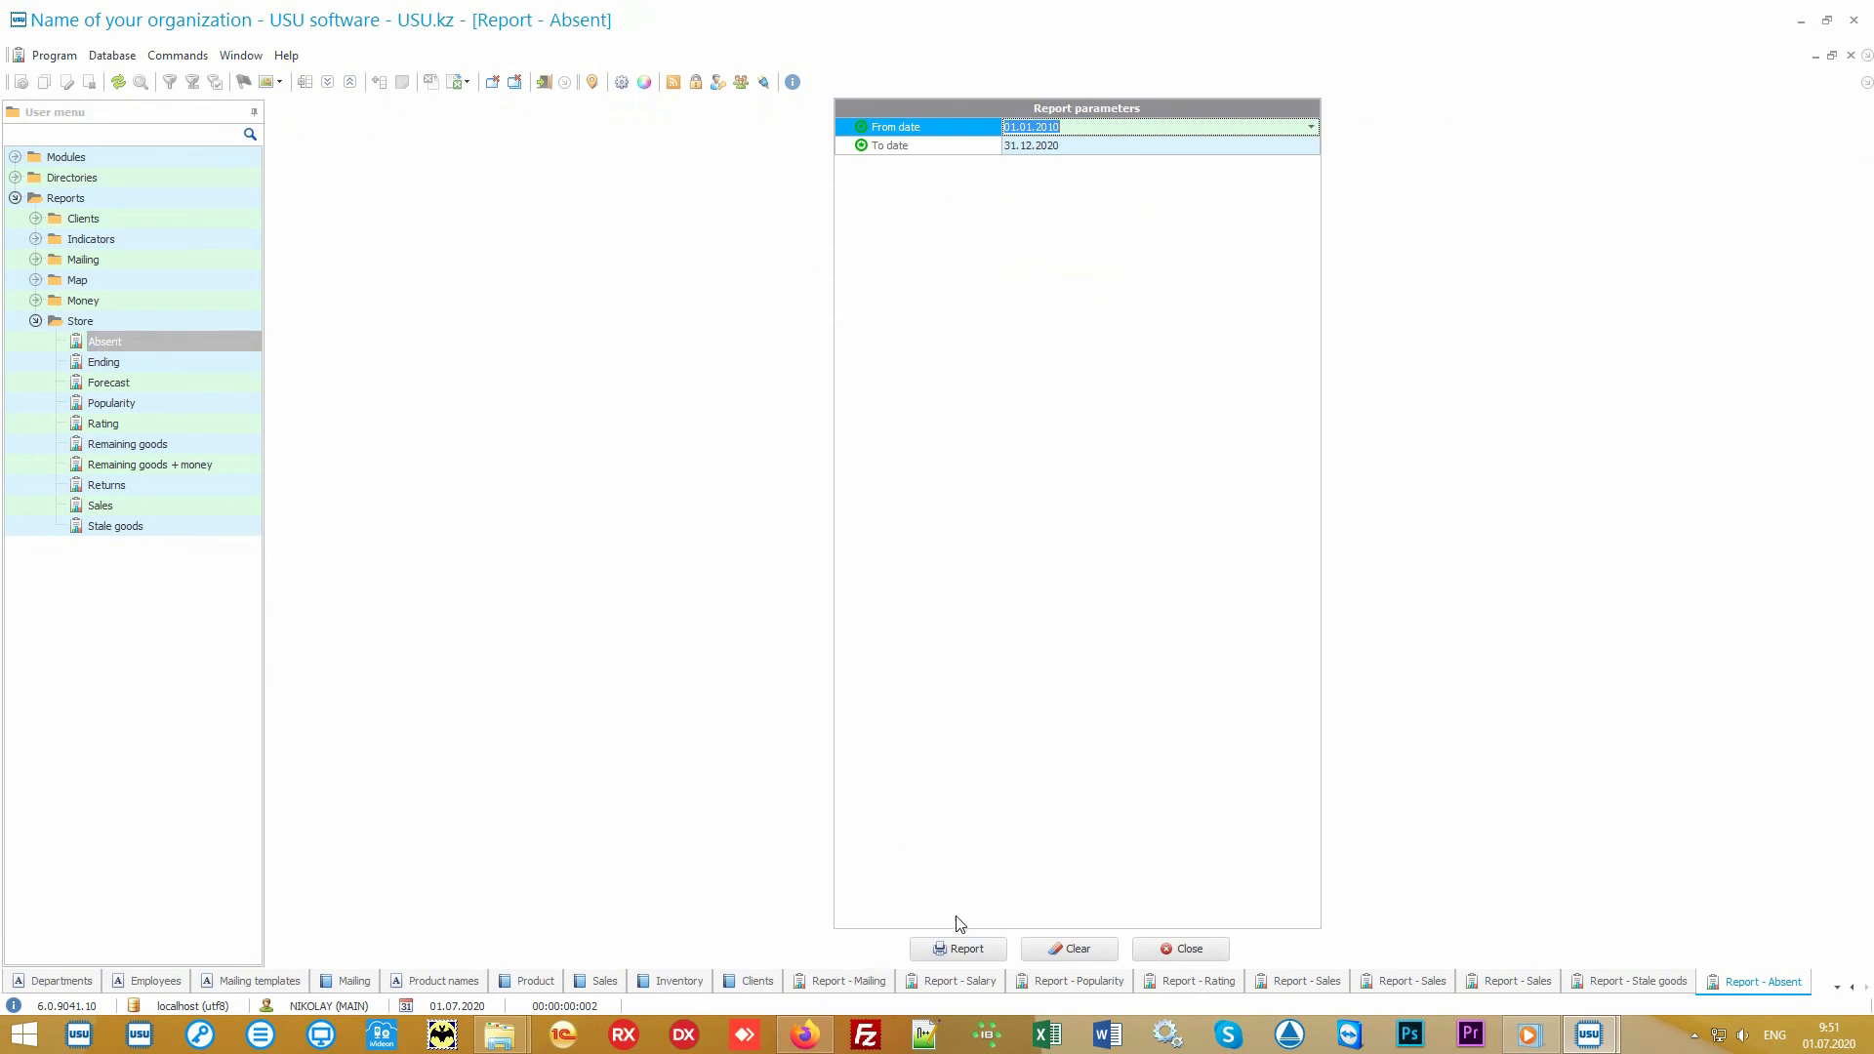
click(982, 948)
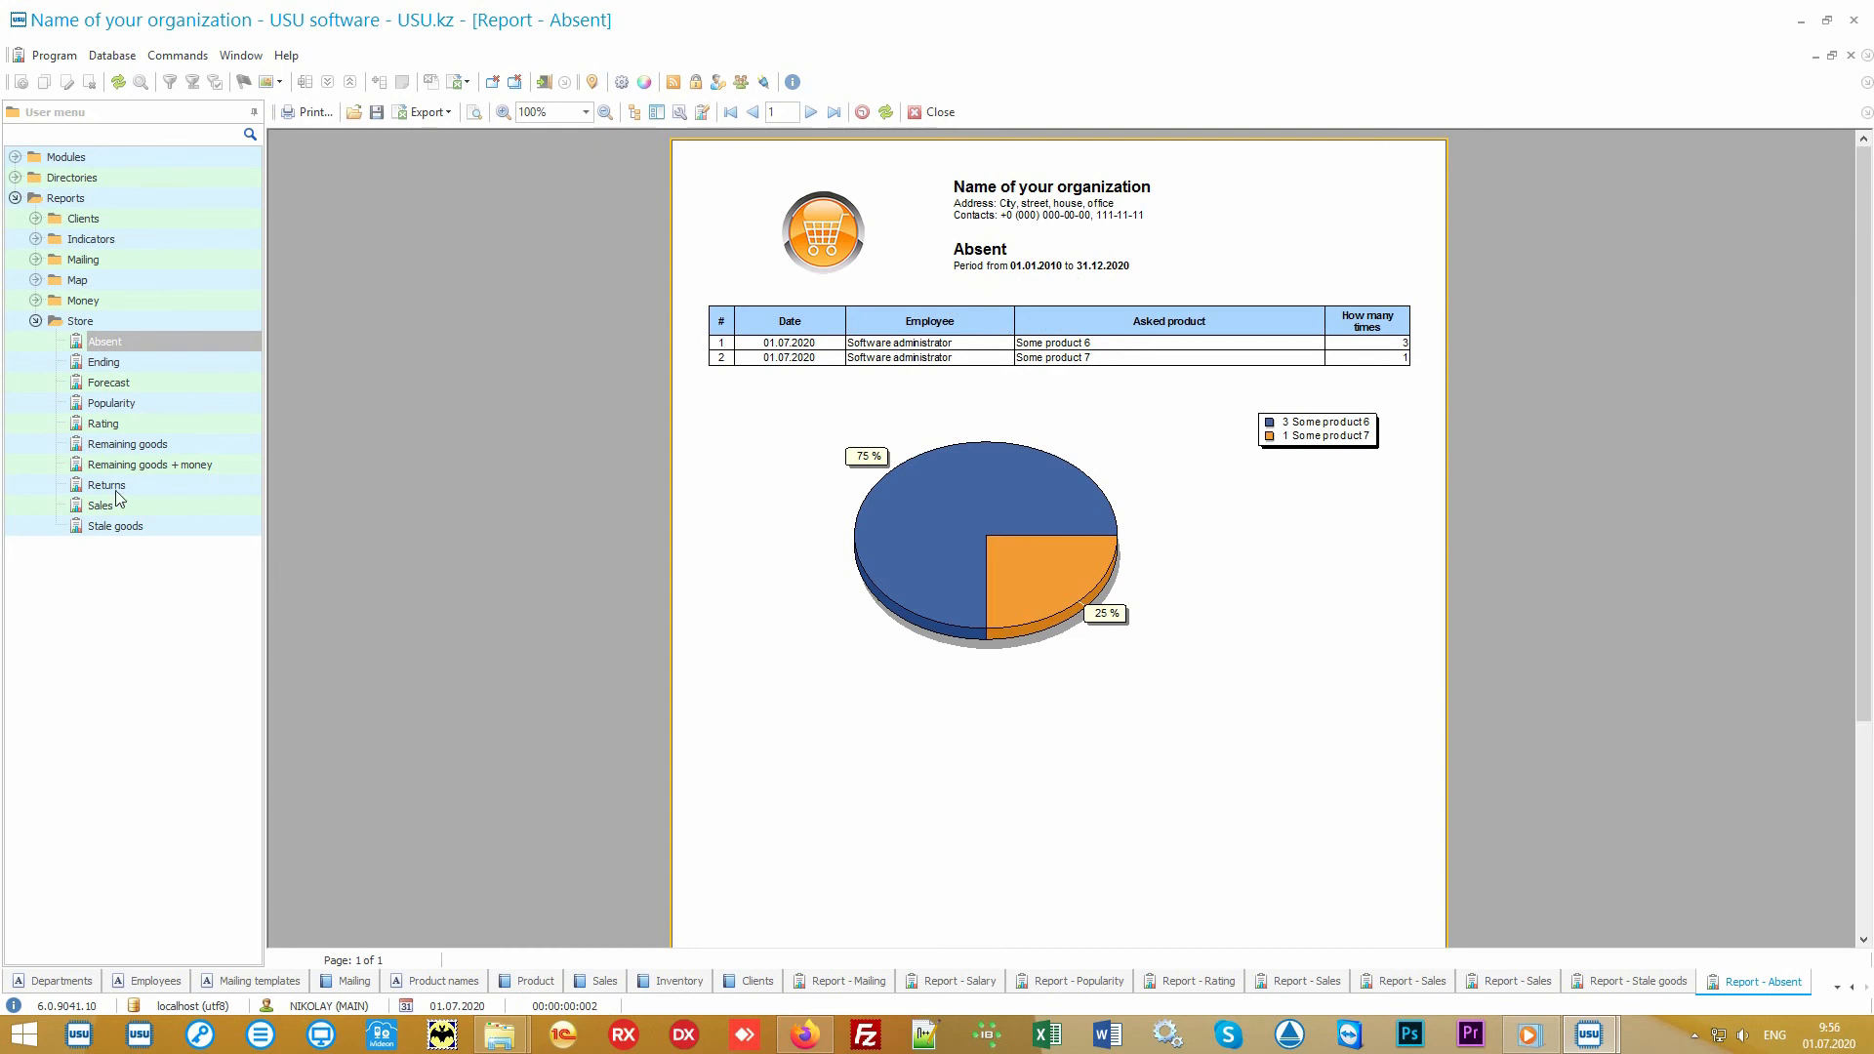
- Generate the Store group's Returns report for 01.01.2010 to 31.12.2020 and its Forecast report for 01.06.2020 to 01.07.2020
click(108, 485)
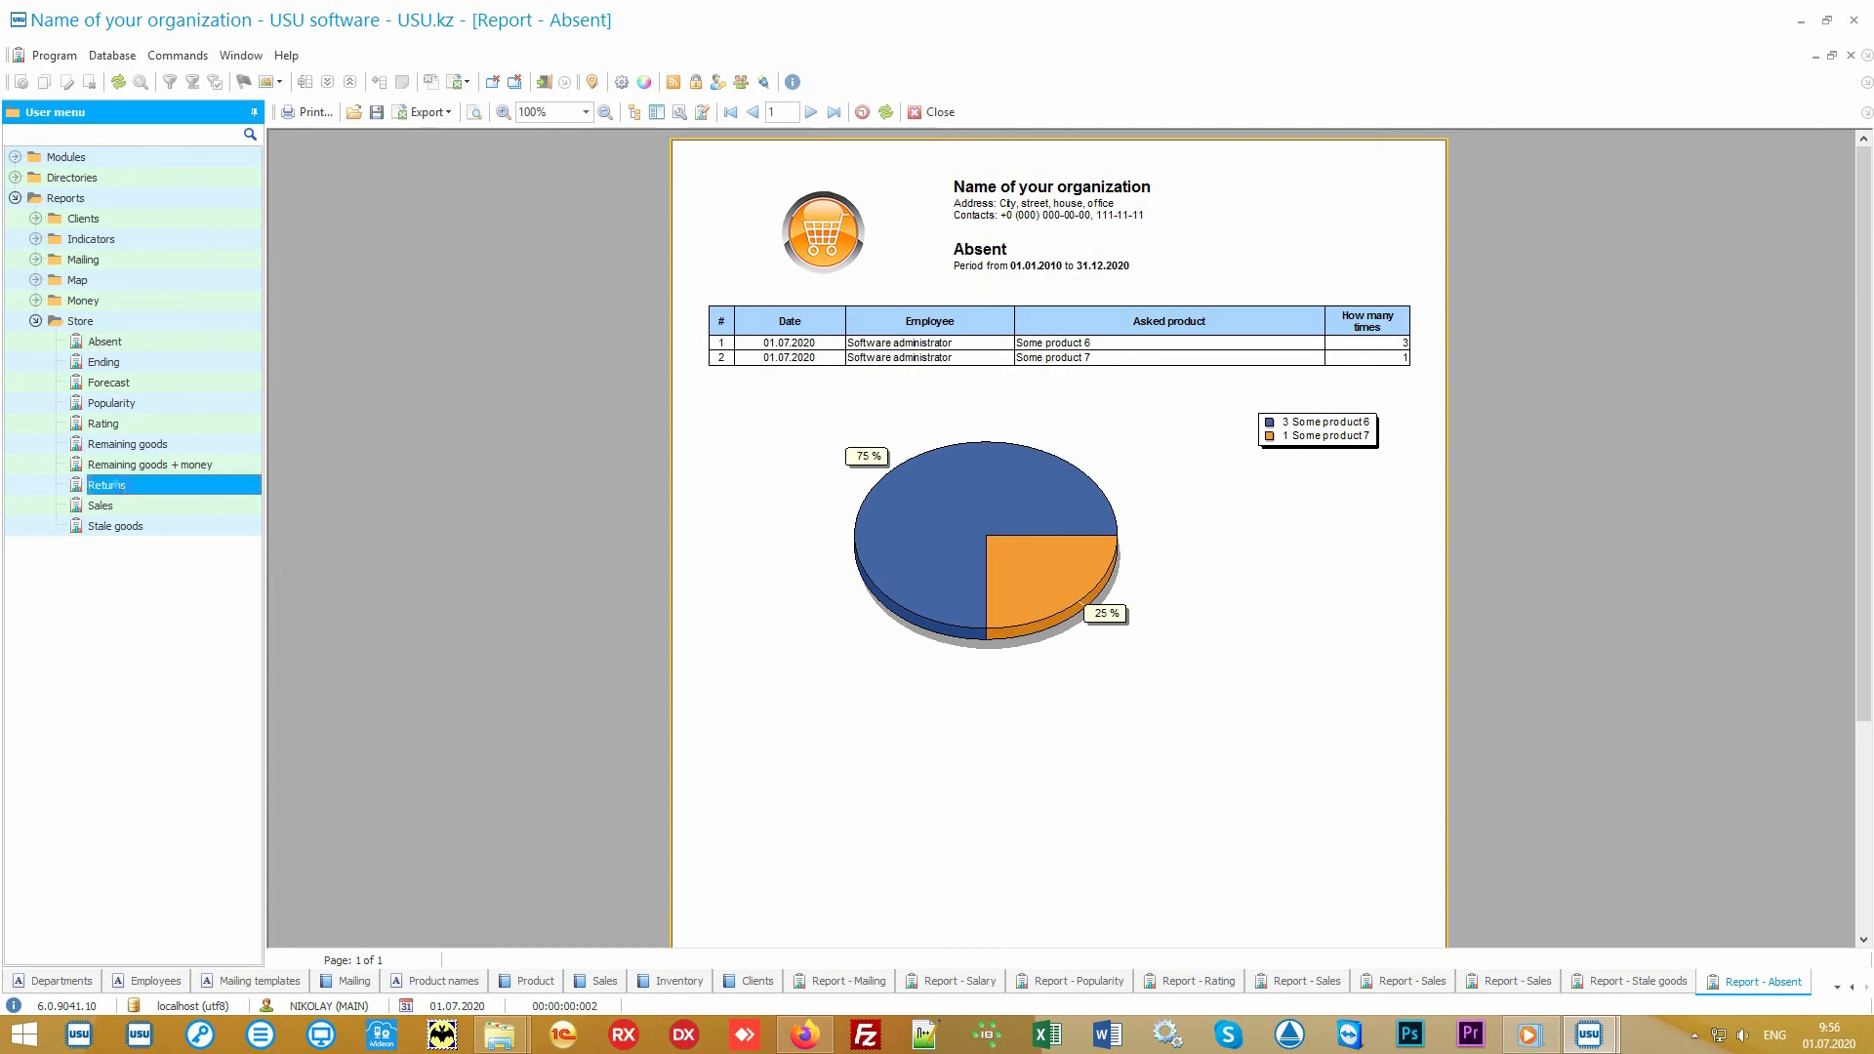
click(956, 942)
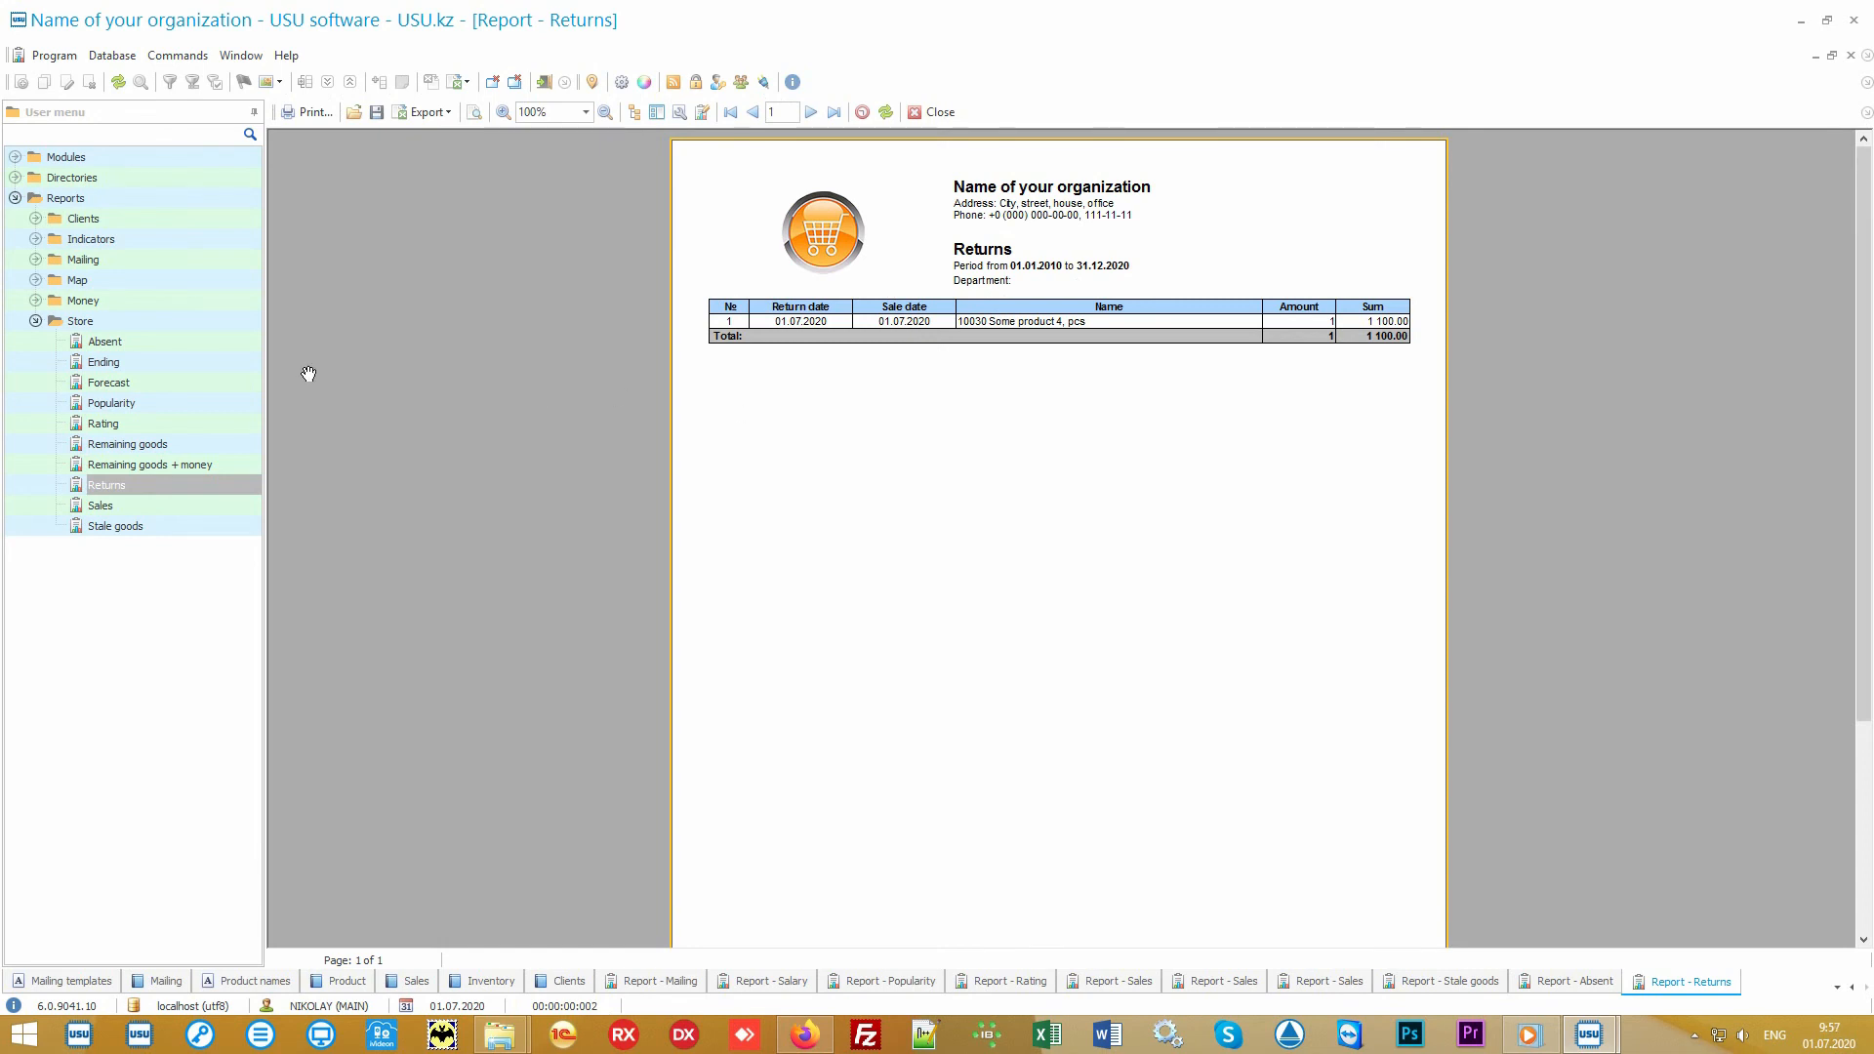
click(156, 382)
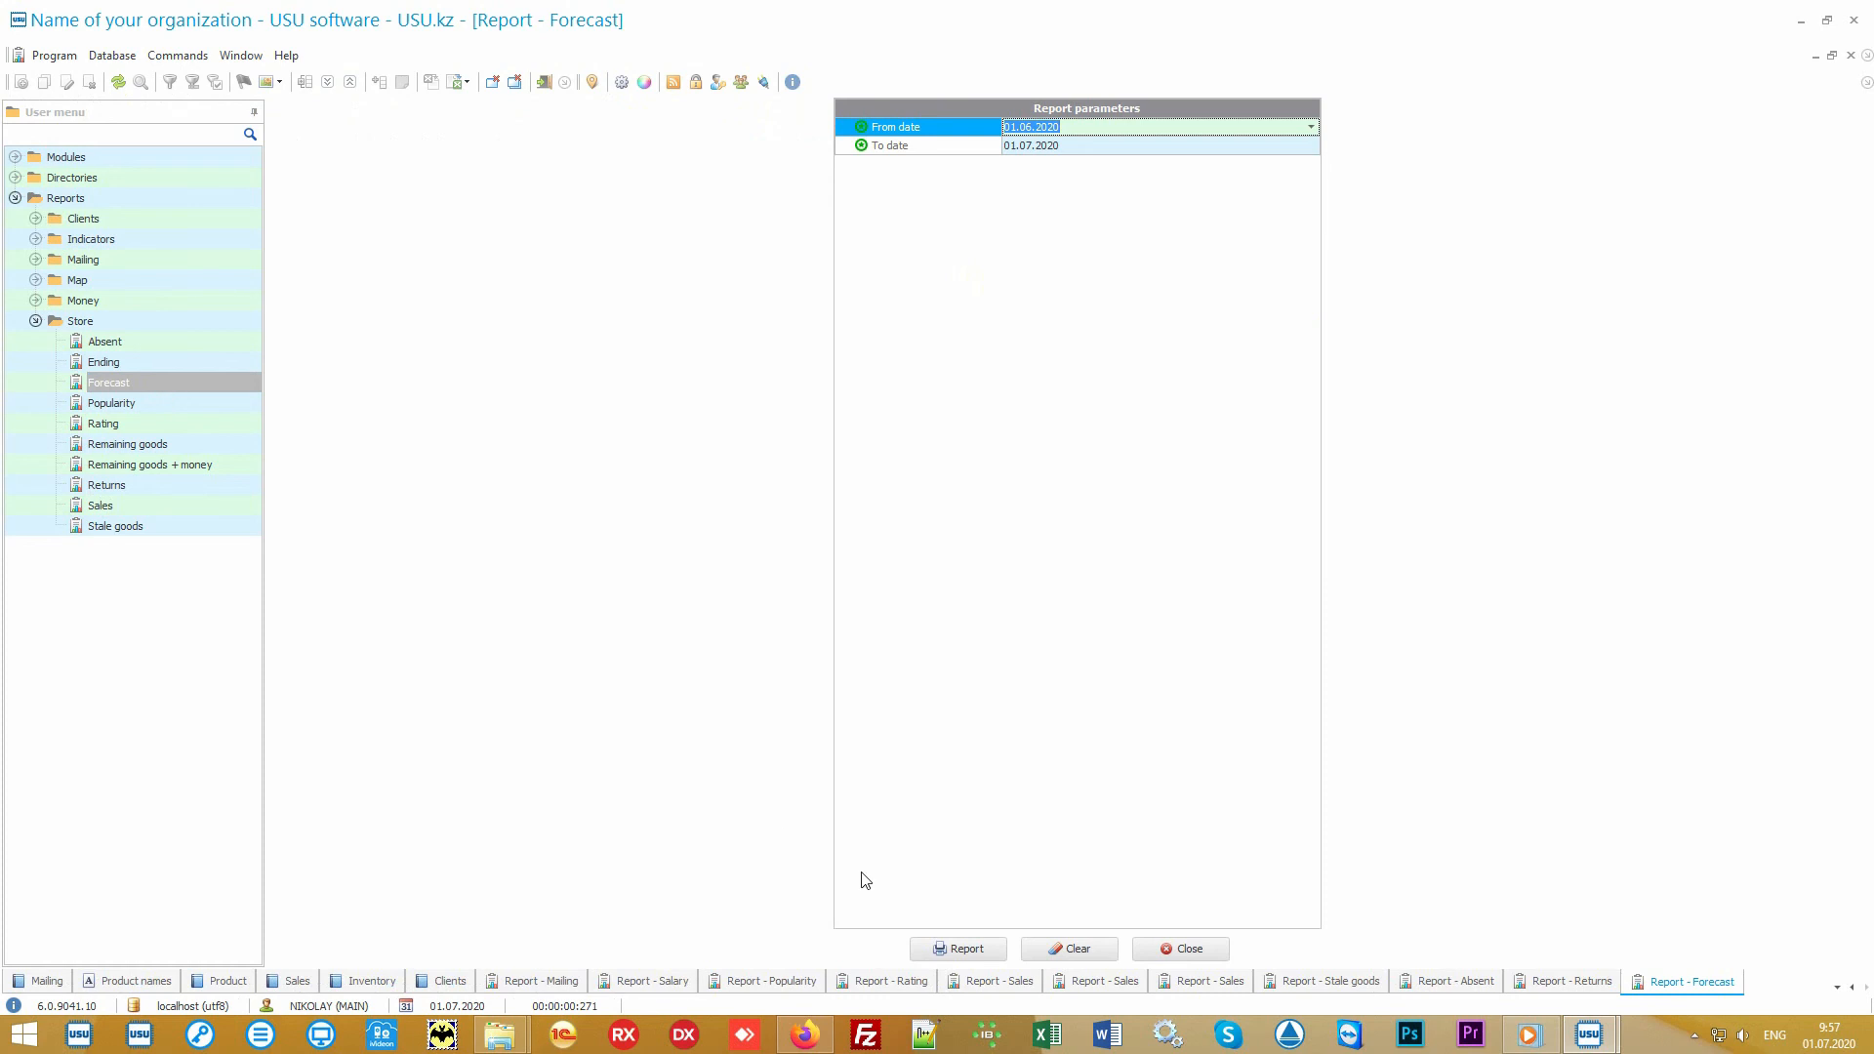
click(966, 949)
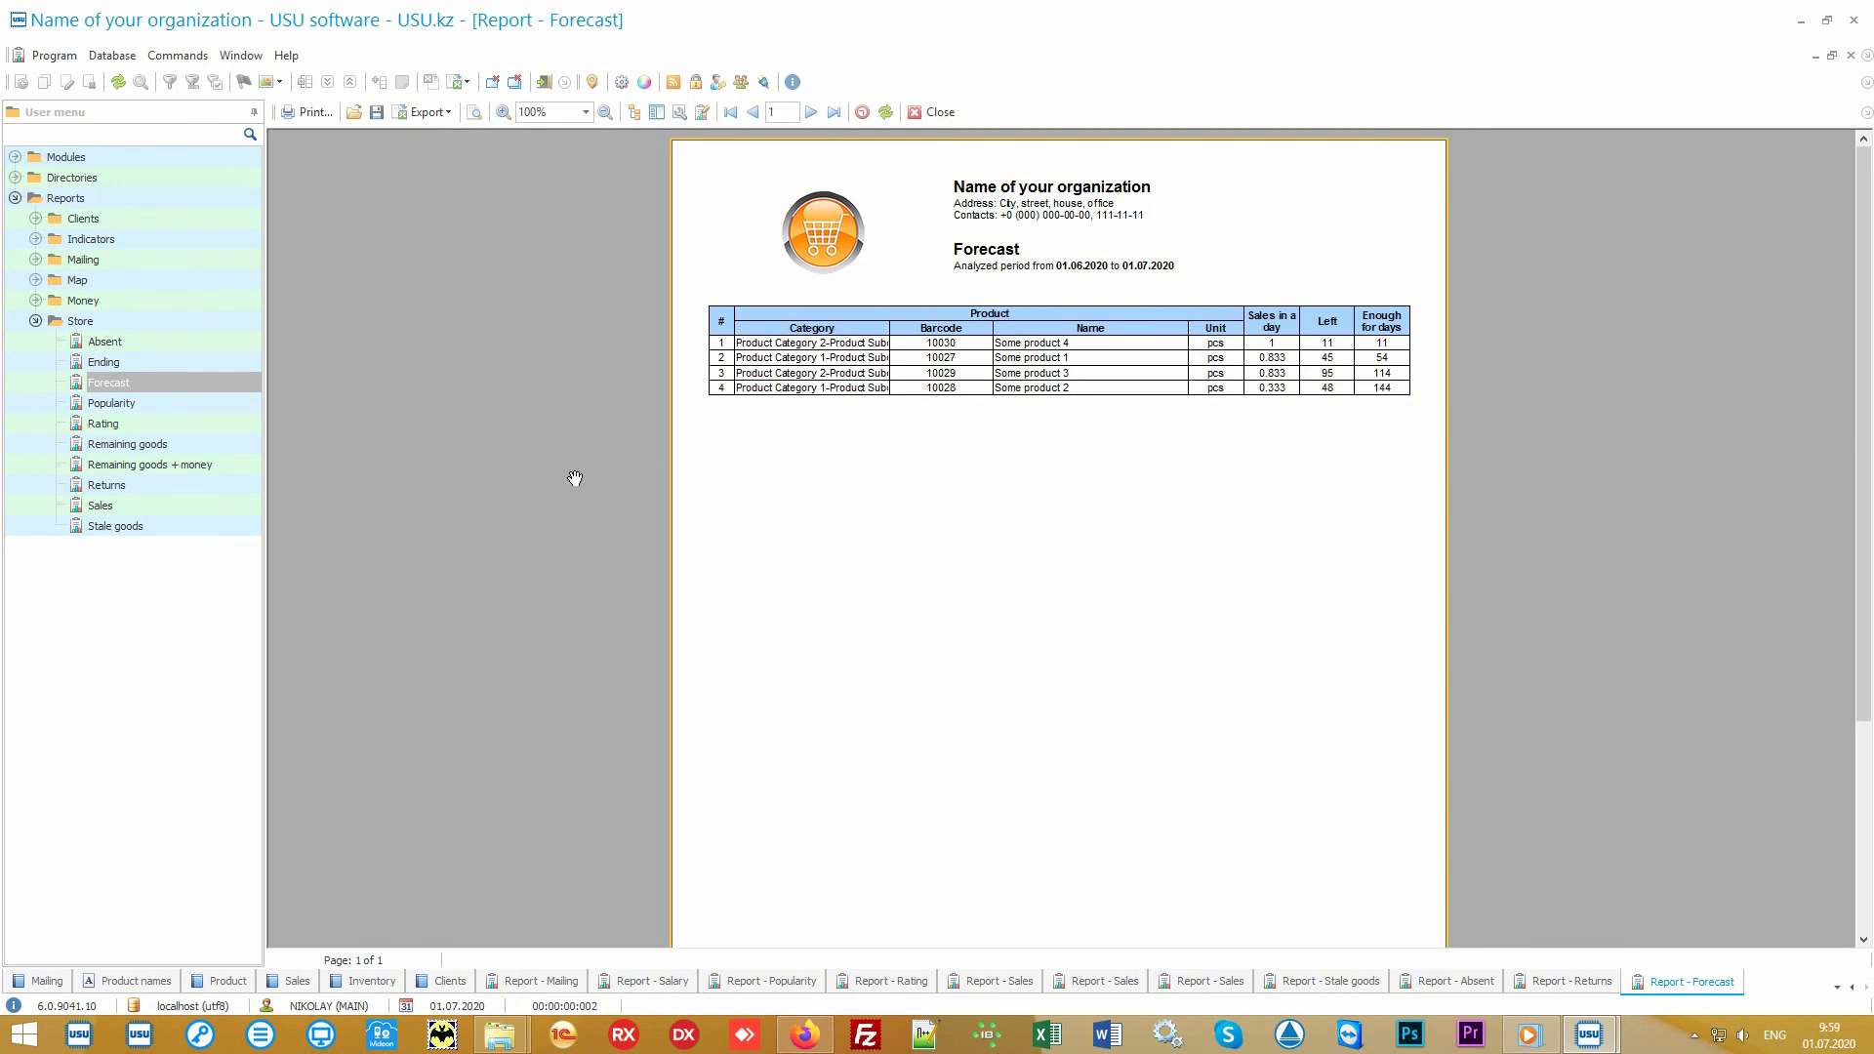
- Generate the Store group's Ending report for 01.07.2020 and its Remaining goods report for 01.07.2020 to 01.07.2020
click(208, 360)
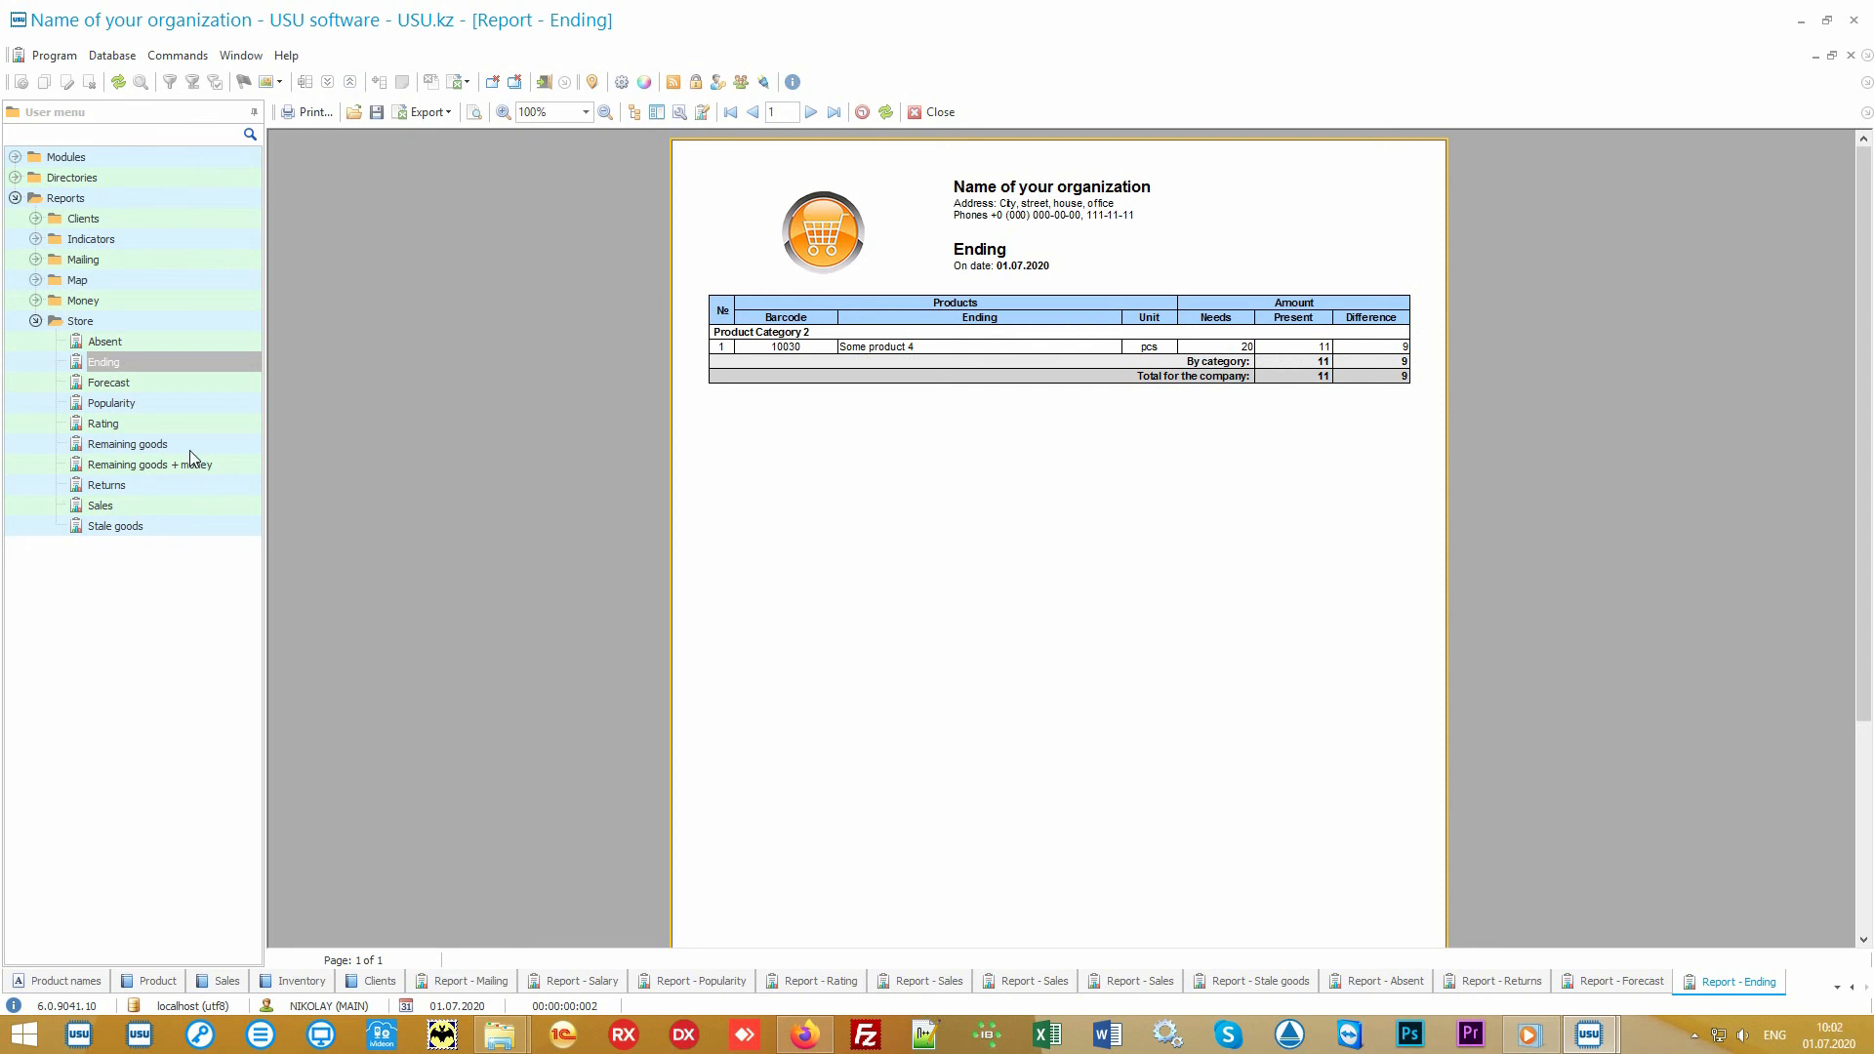
click(189, 447)
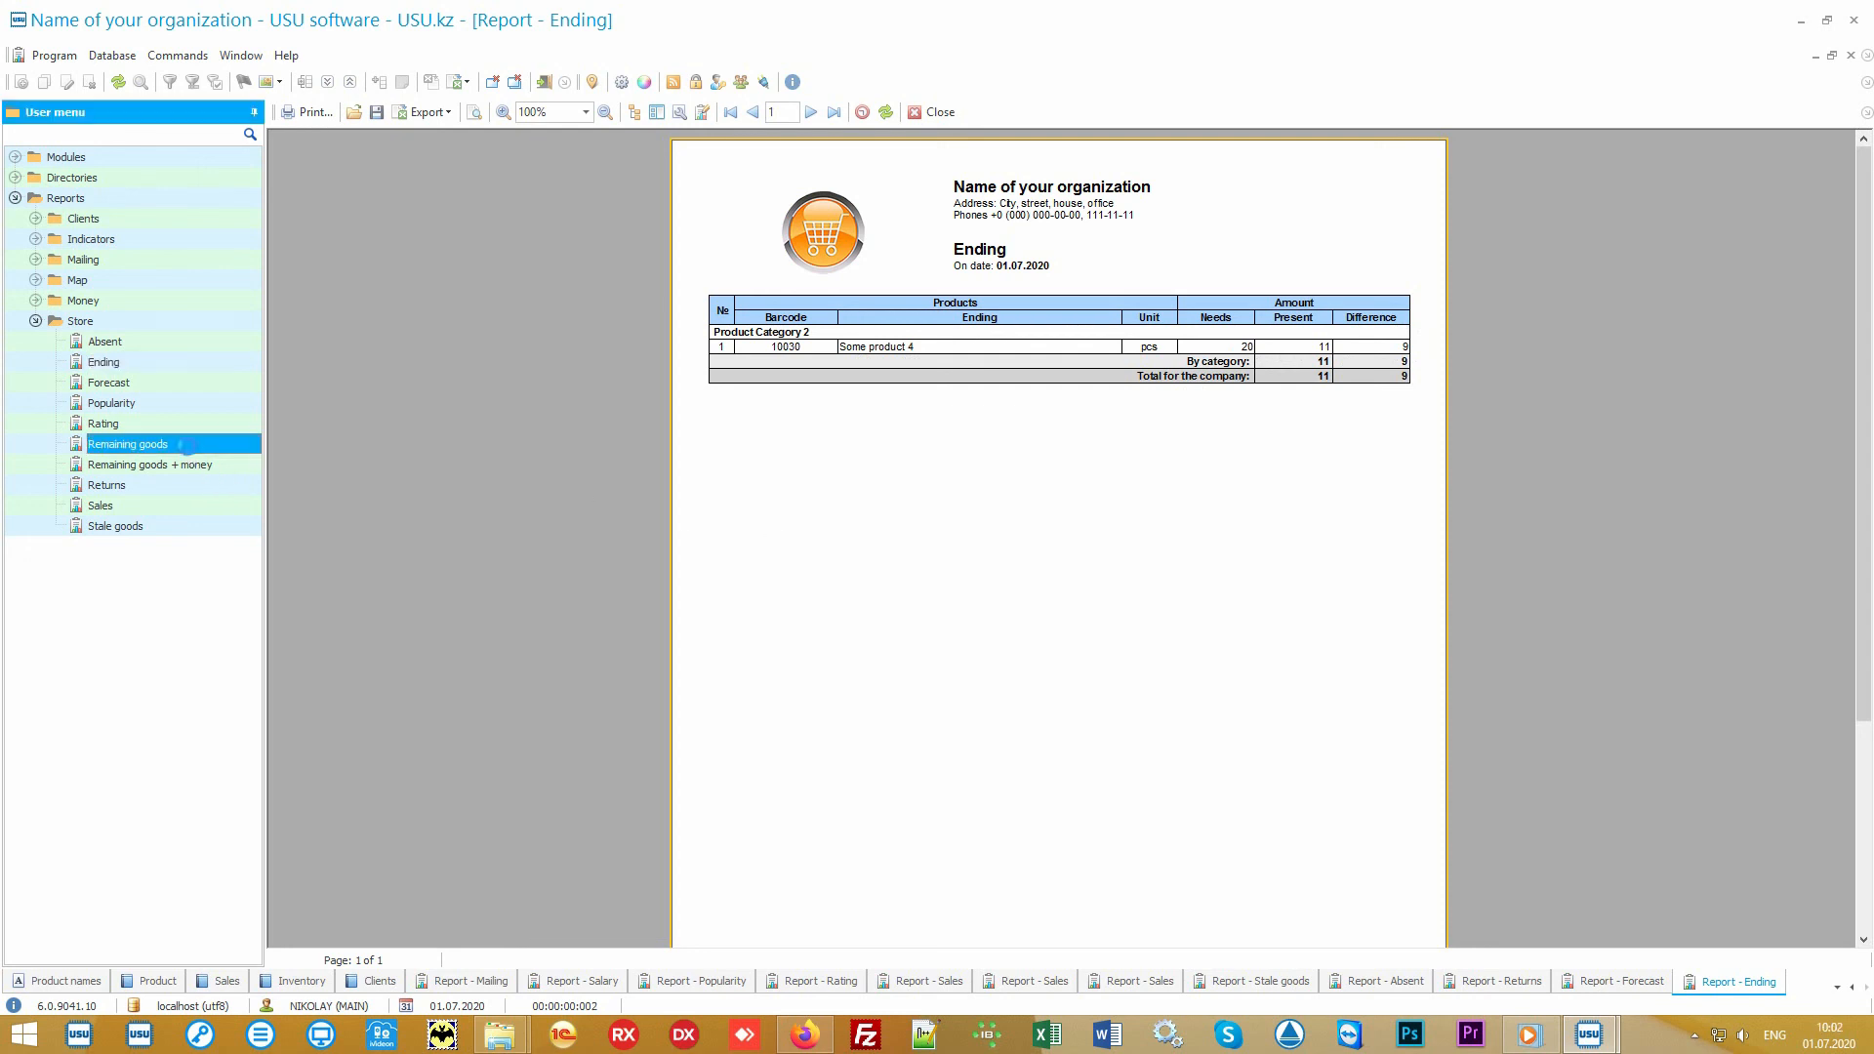
click(976, 949)
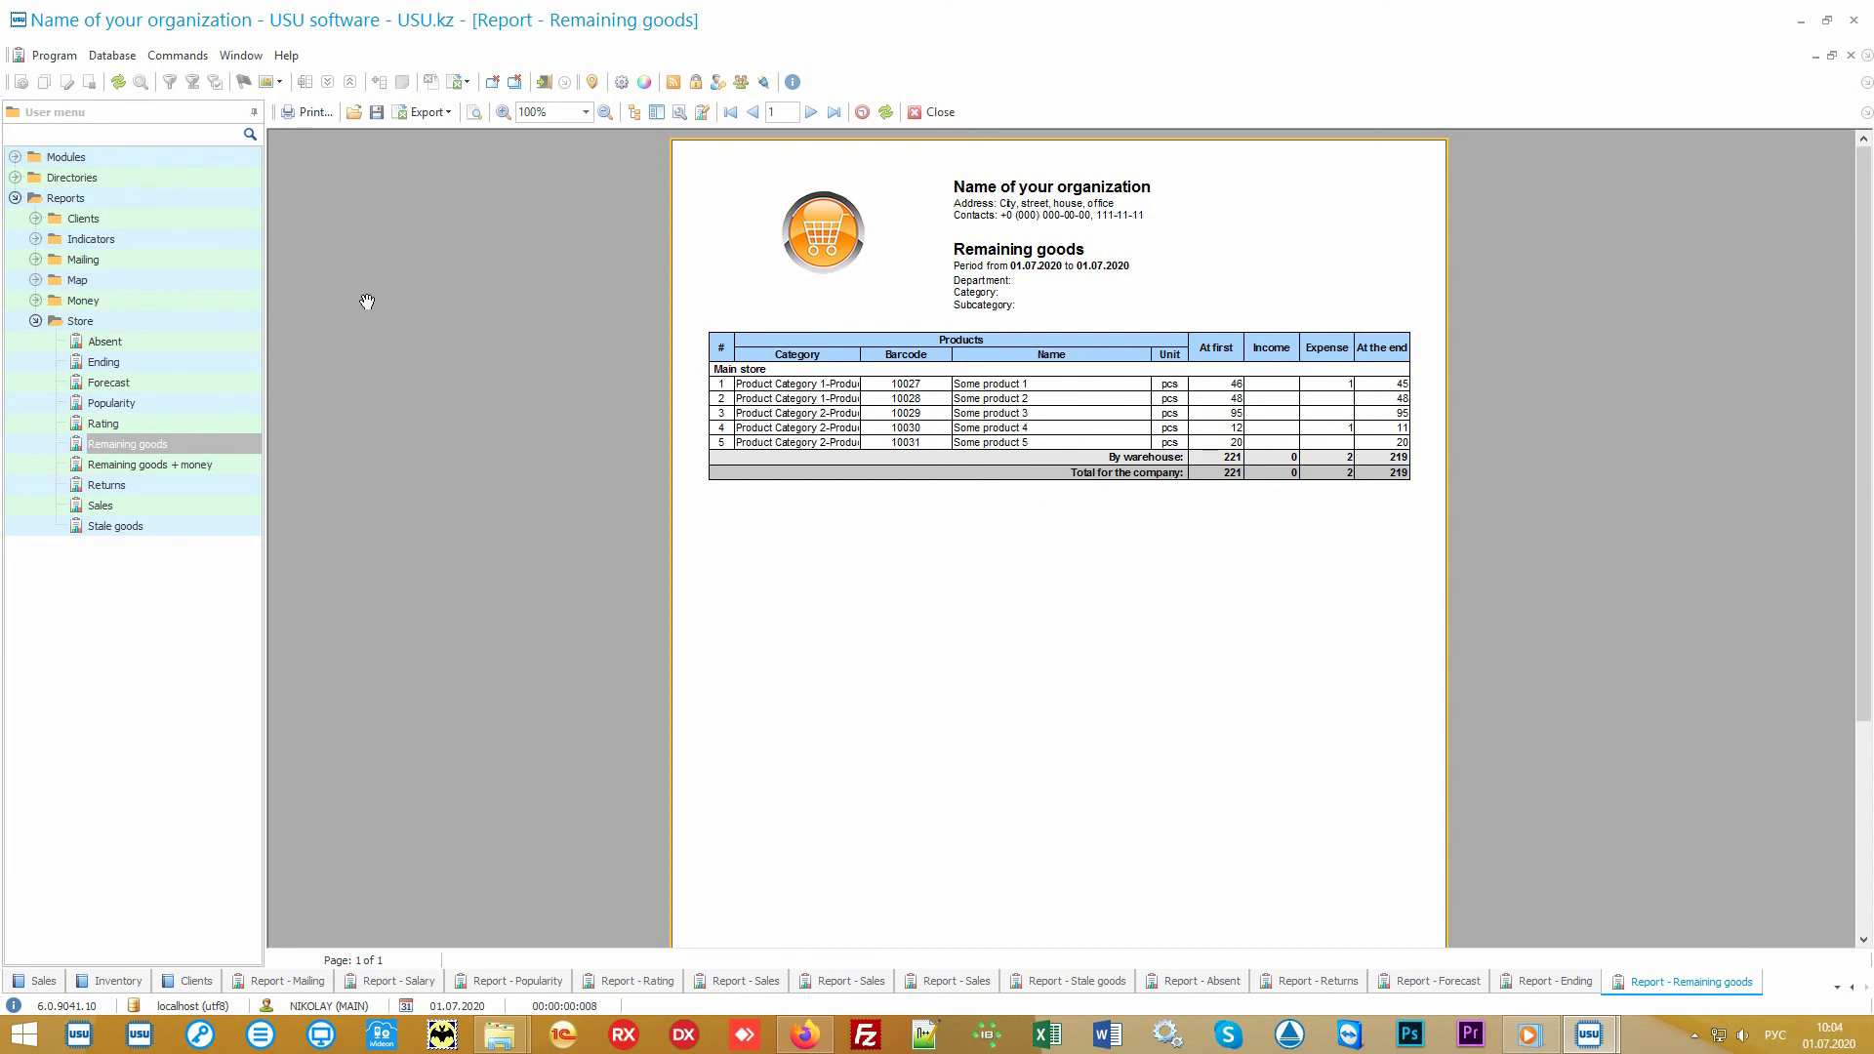
- Expand the Money report group and collapse the Store report group
double_click(183, 301)
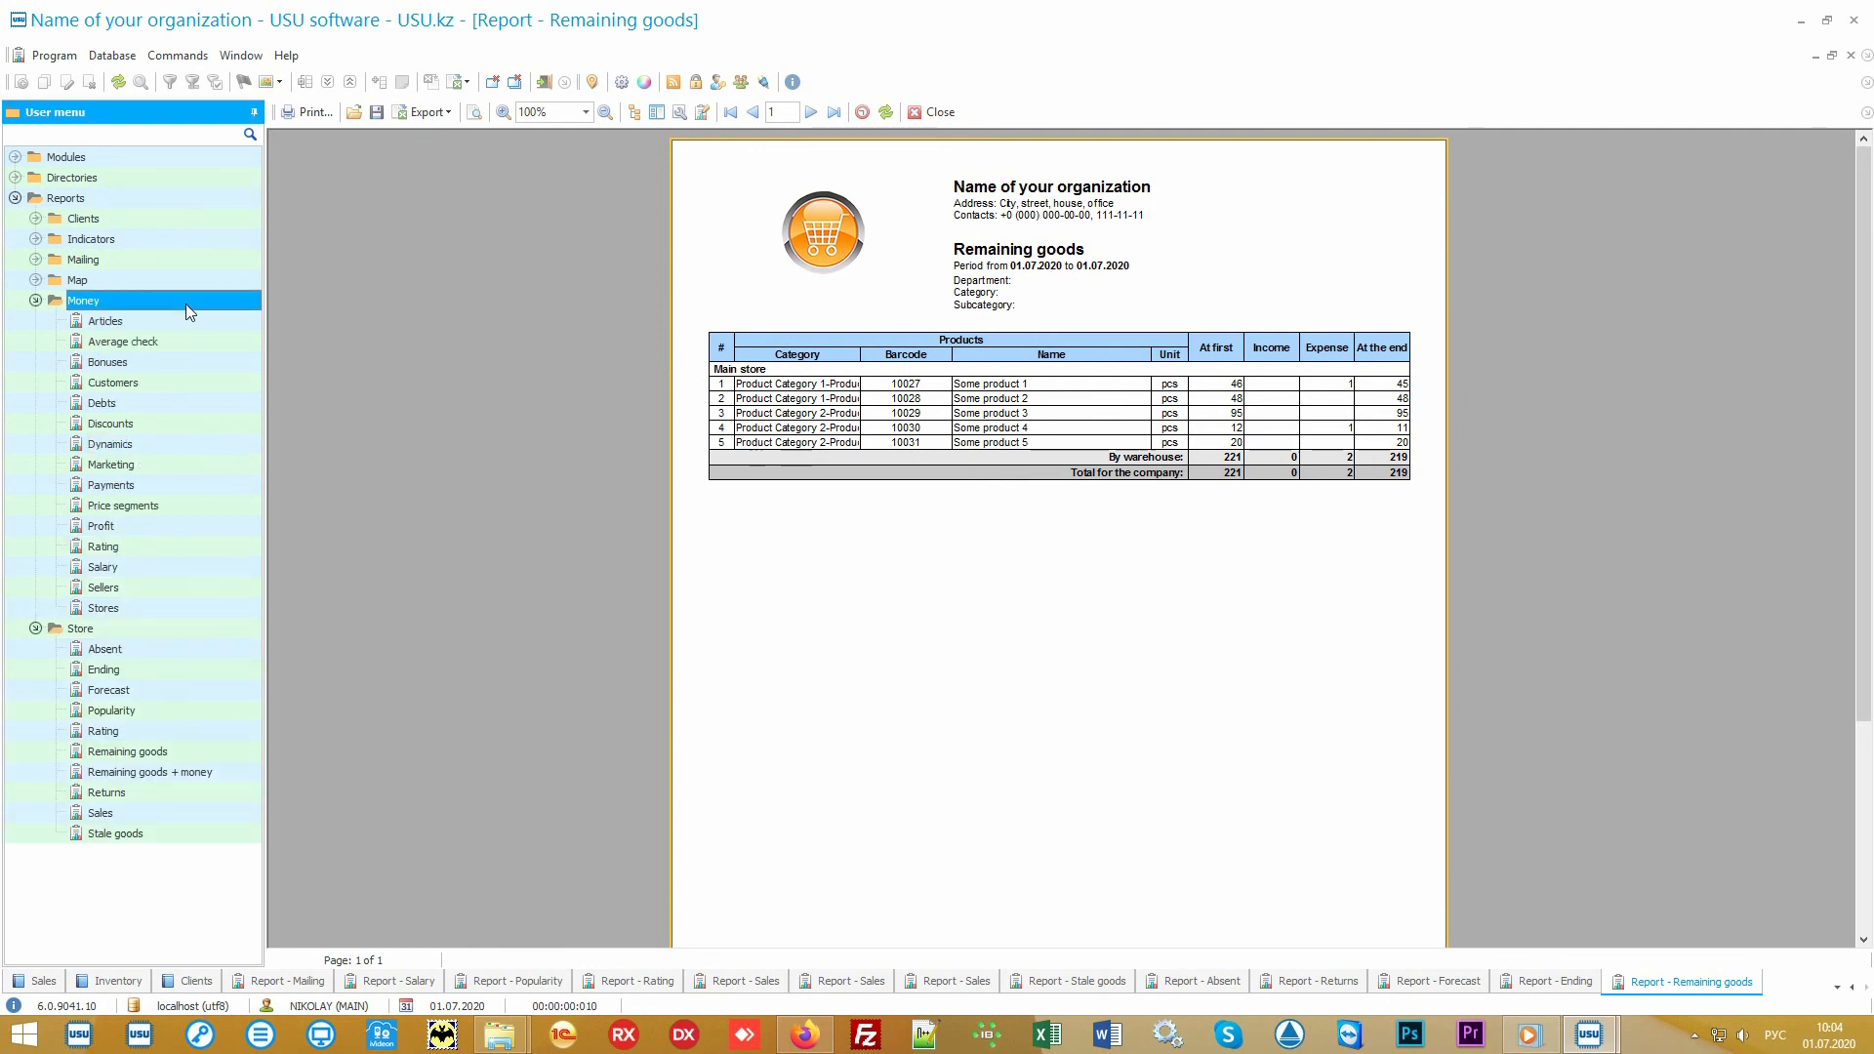
click(64, 632)
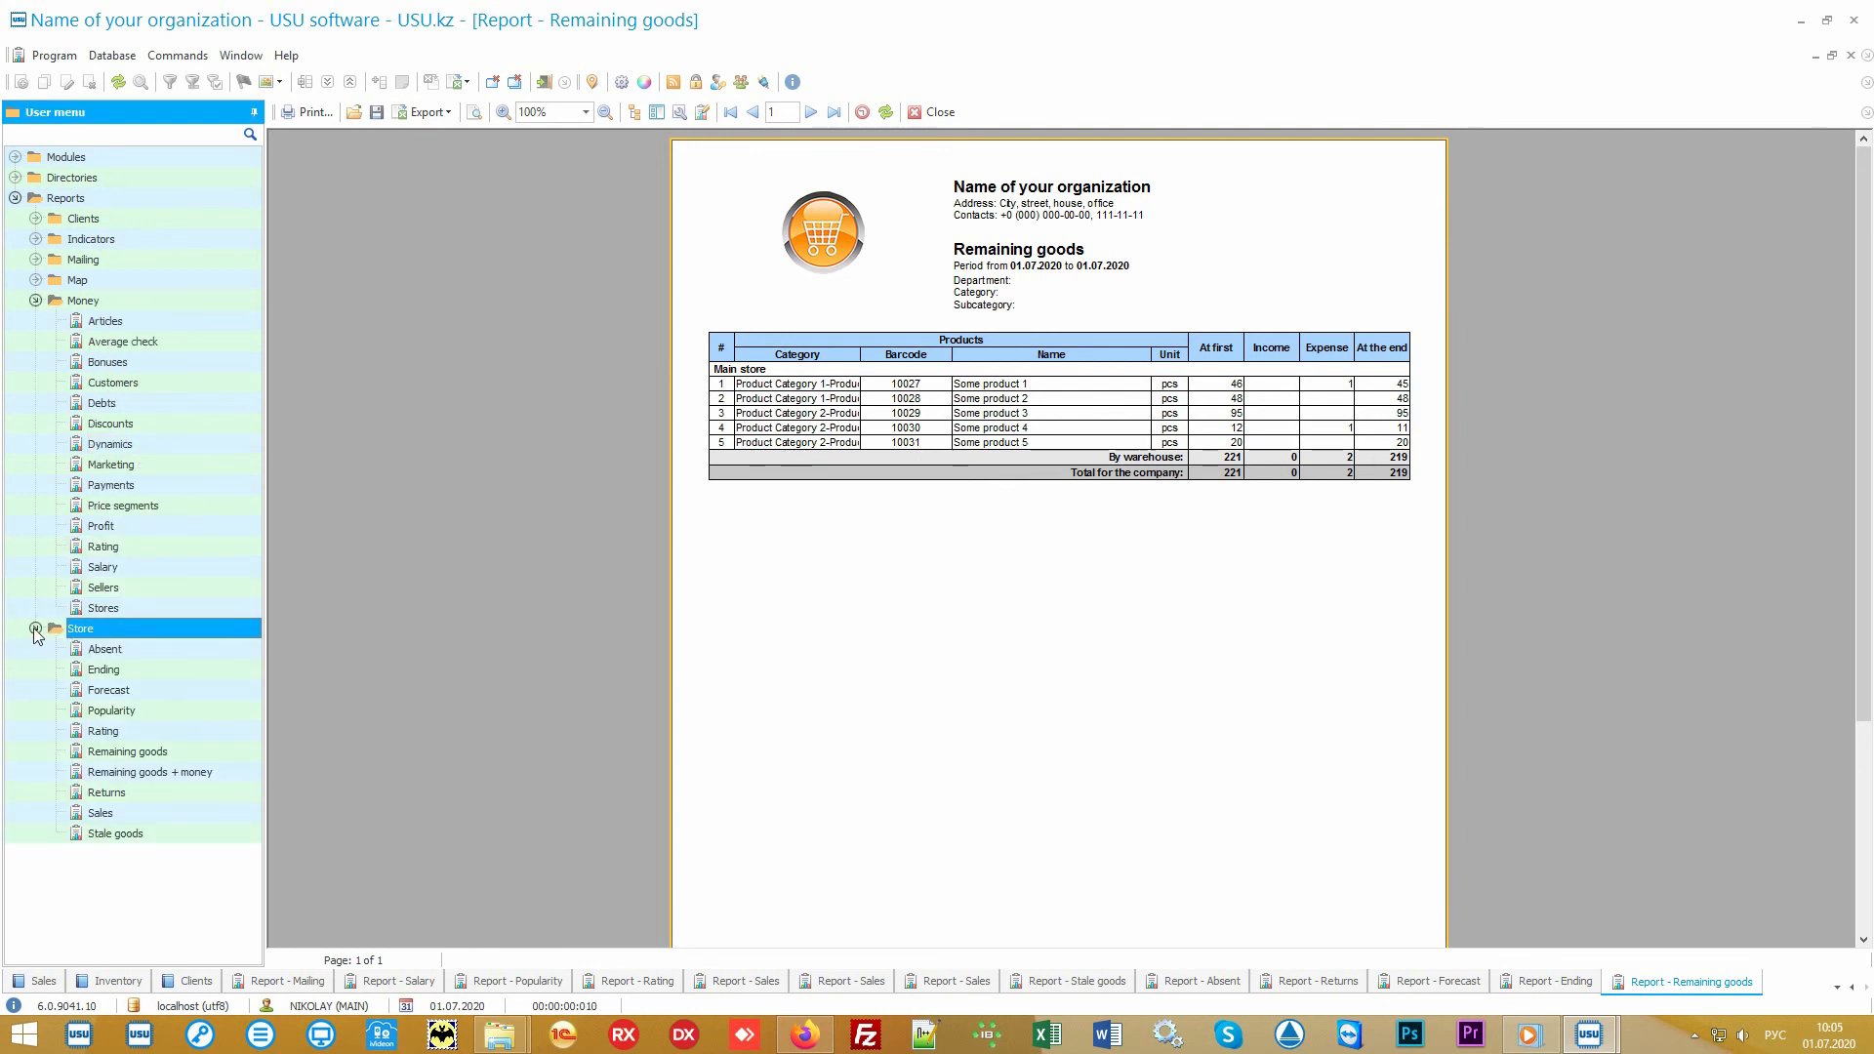
click(35, 629)
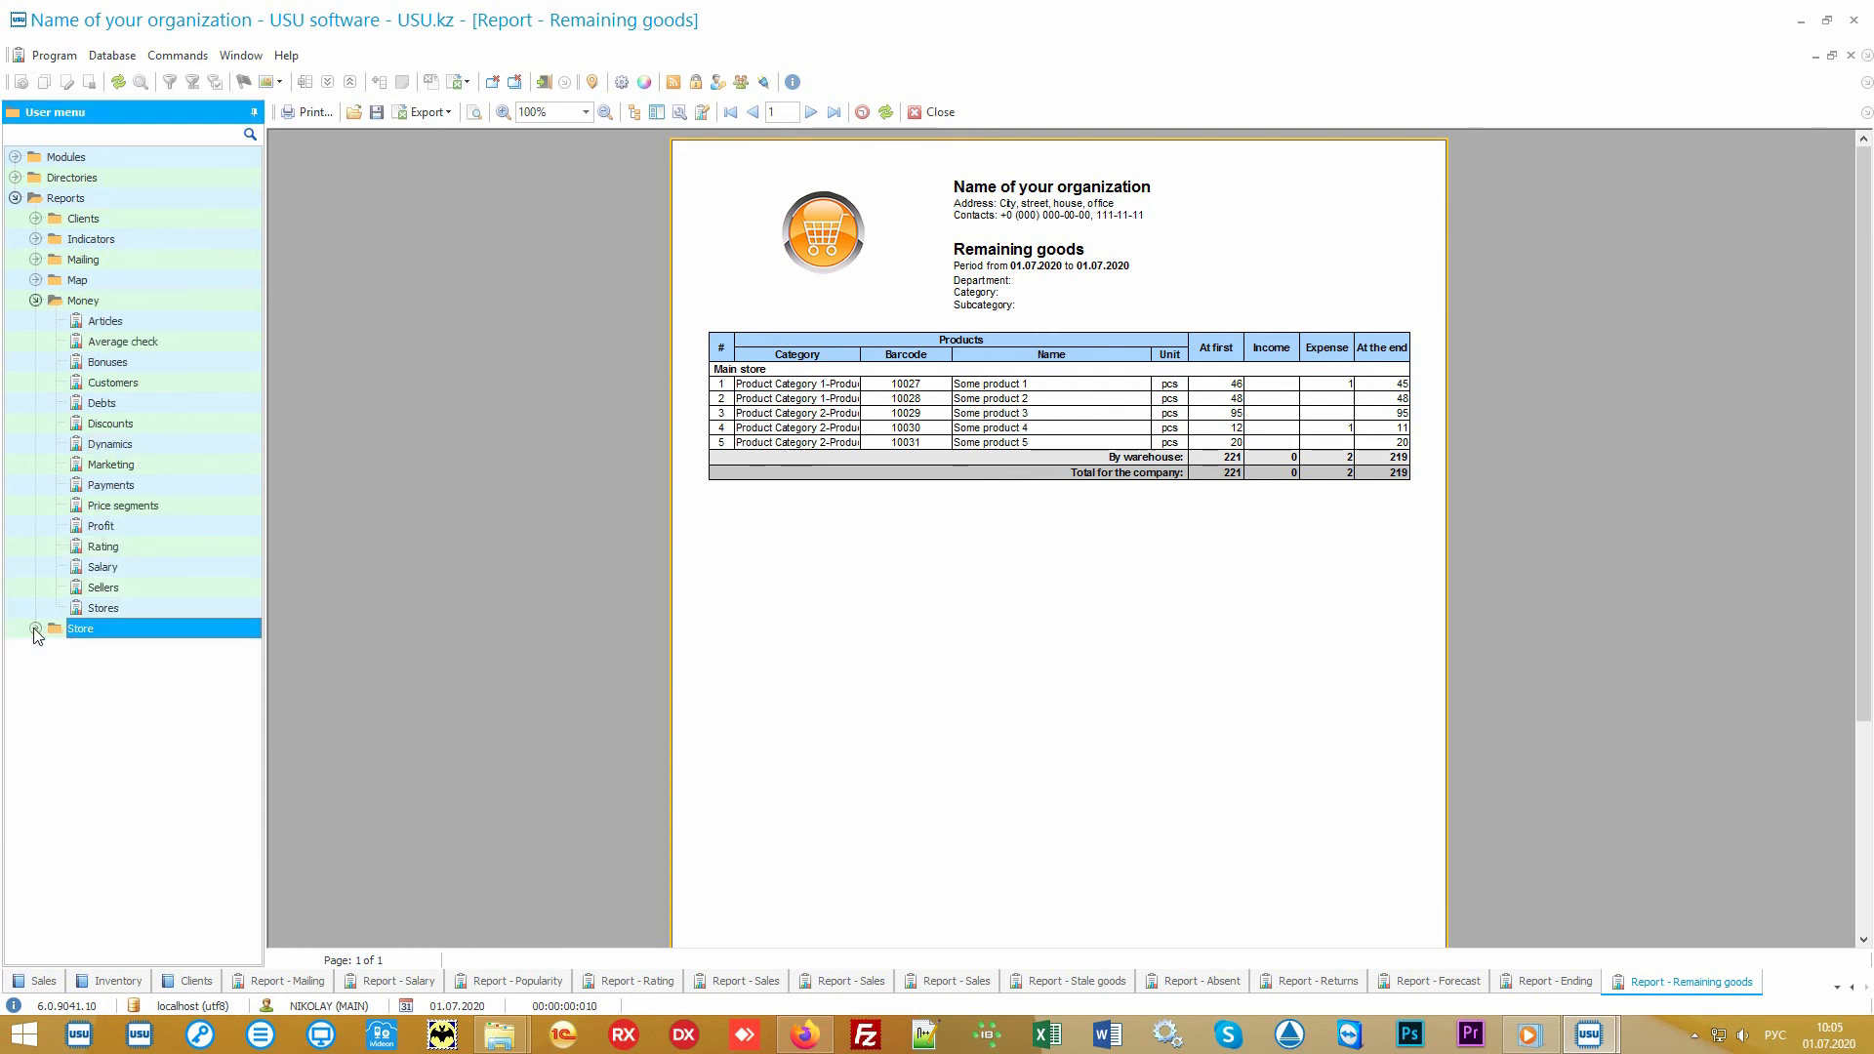
click(144, 302)
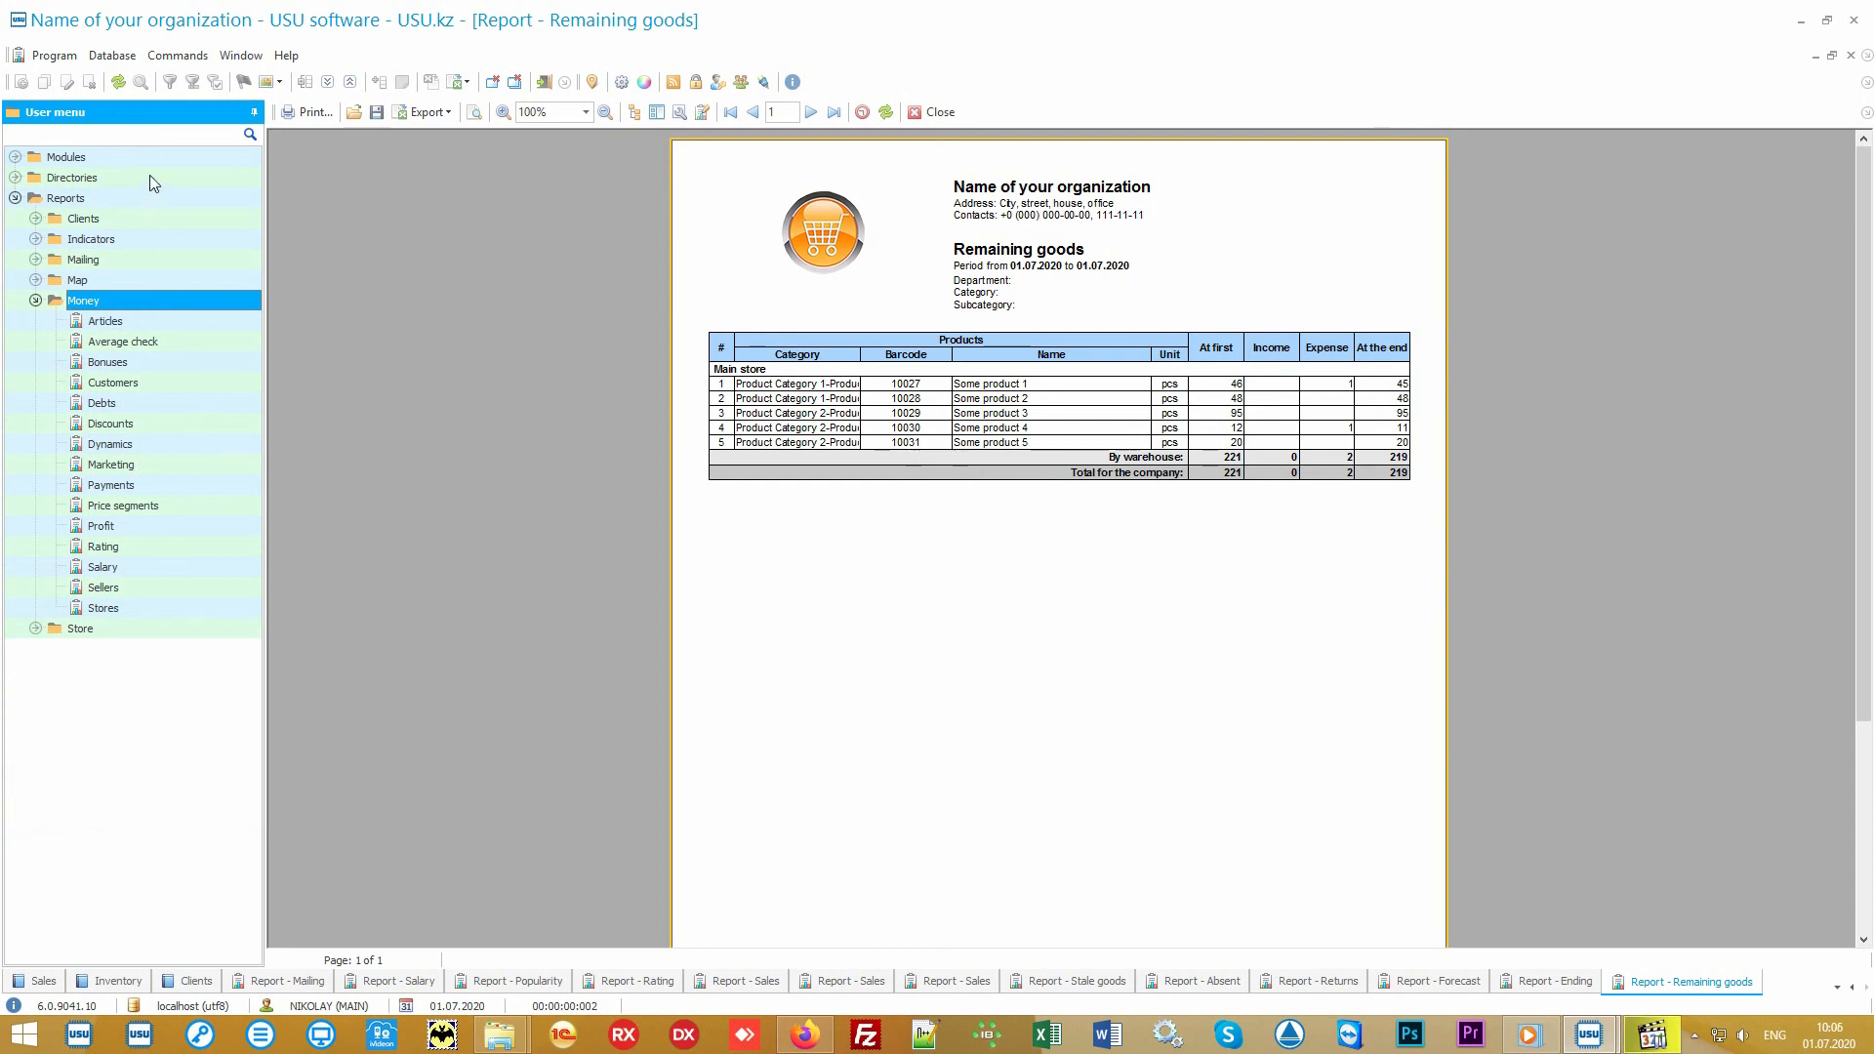
- Open the Financial items directory from the Money group of the Directories
double_click(150, 177)
double_click(133, 258)
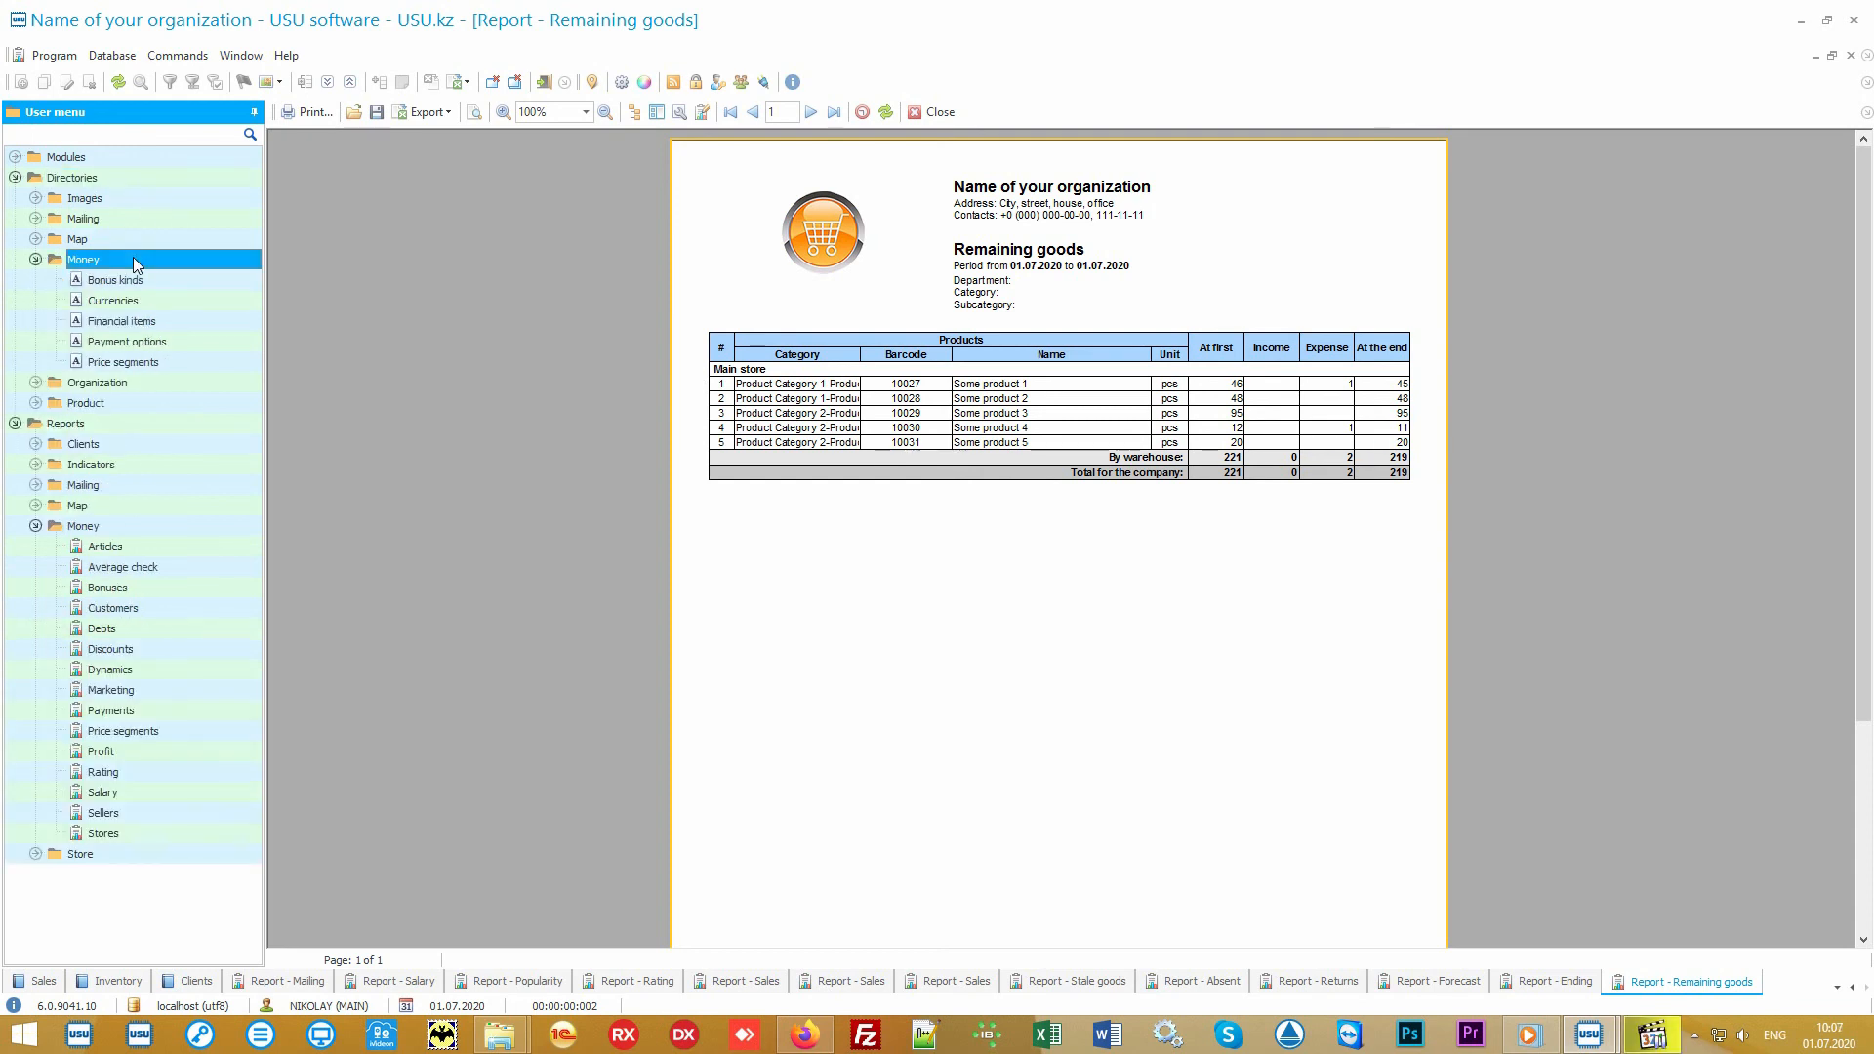
double_click(184, 320)
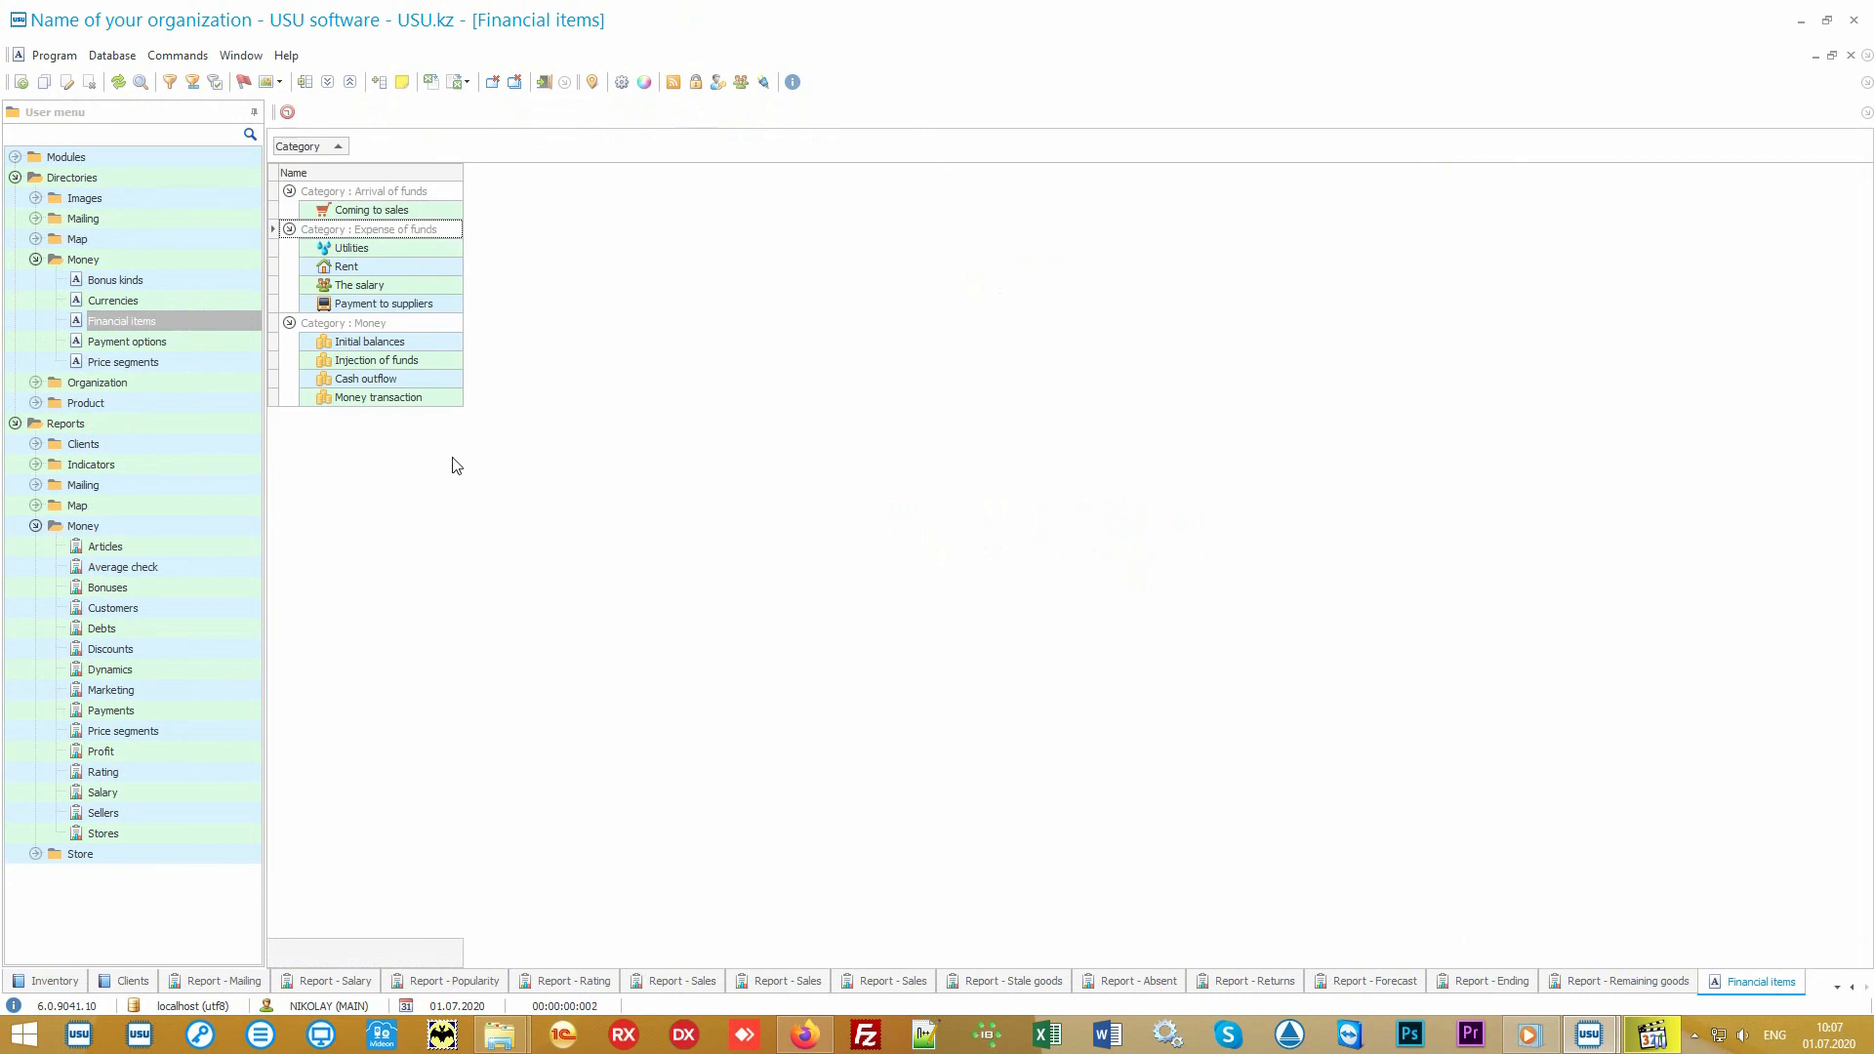
- Generate the Money group's Articles report for 01.01.2010 to 31.12.2020 and examine its income and expense breakdown
double_click(177, 545)
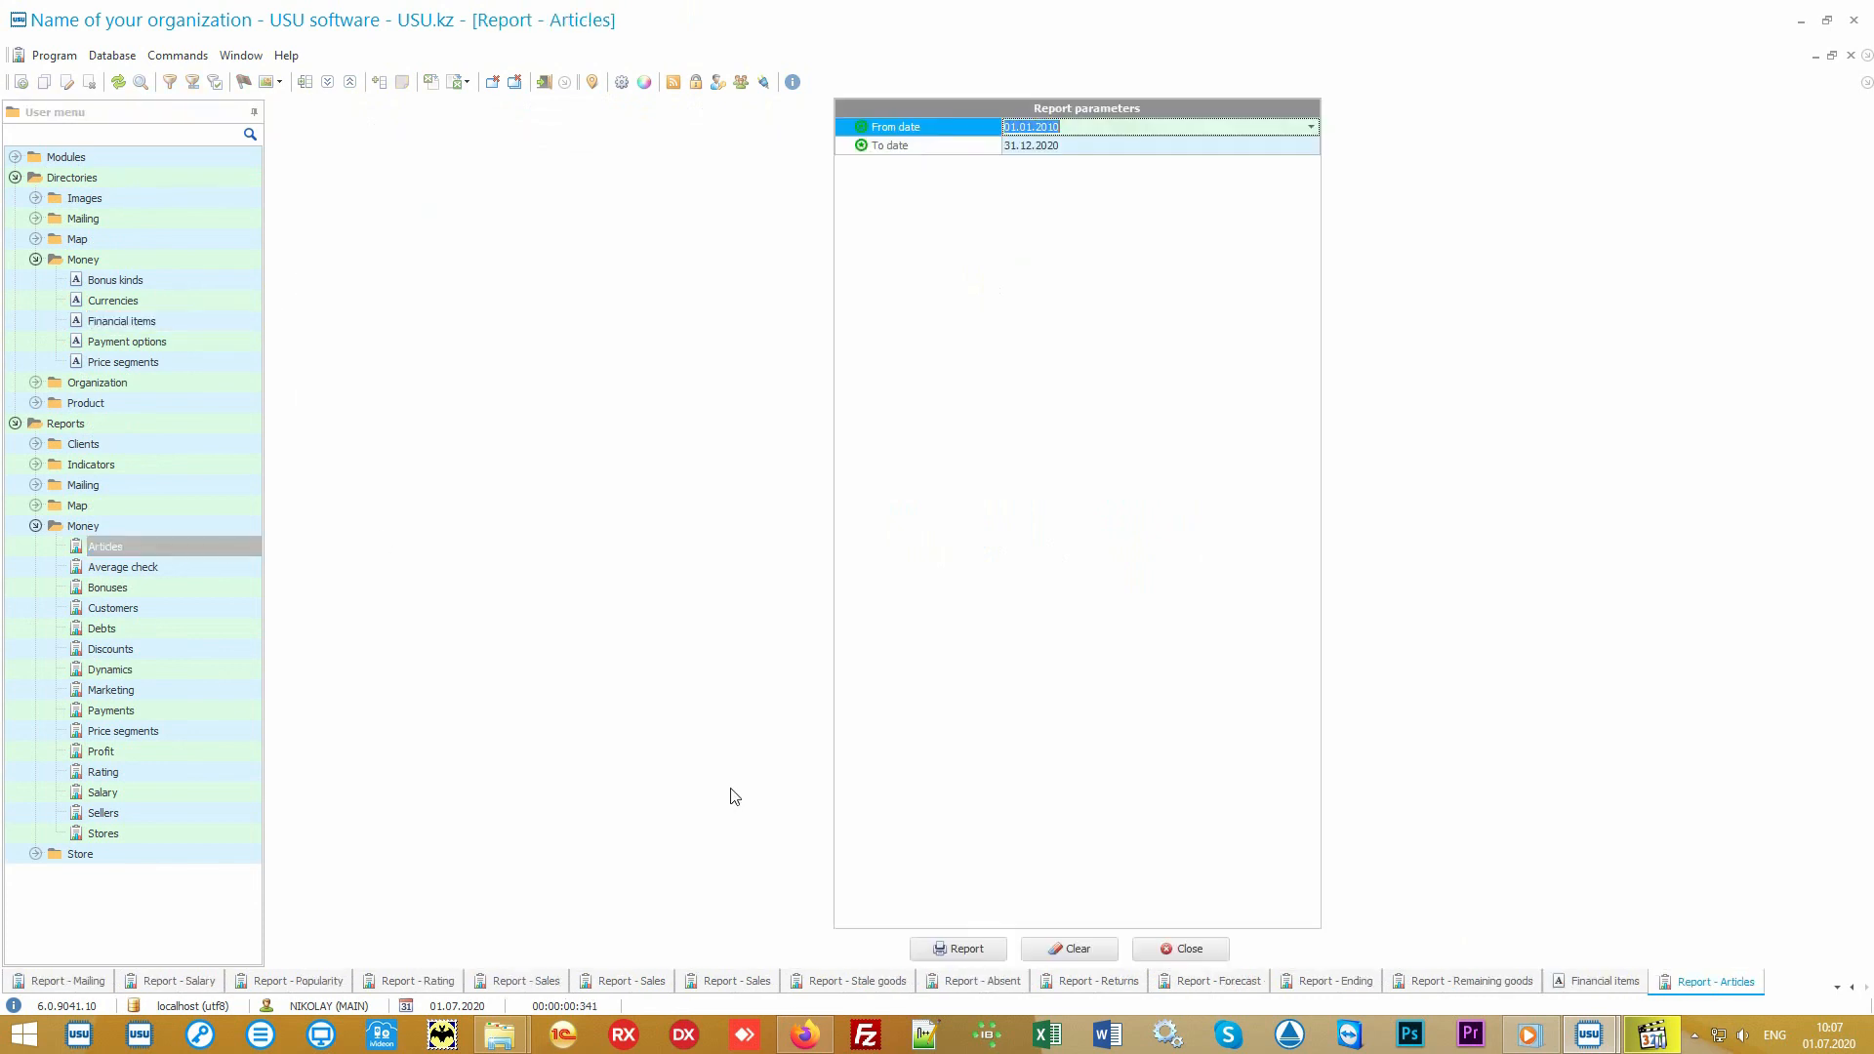
click(945, 948)
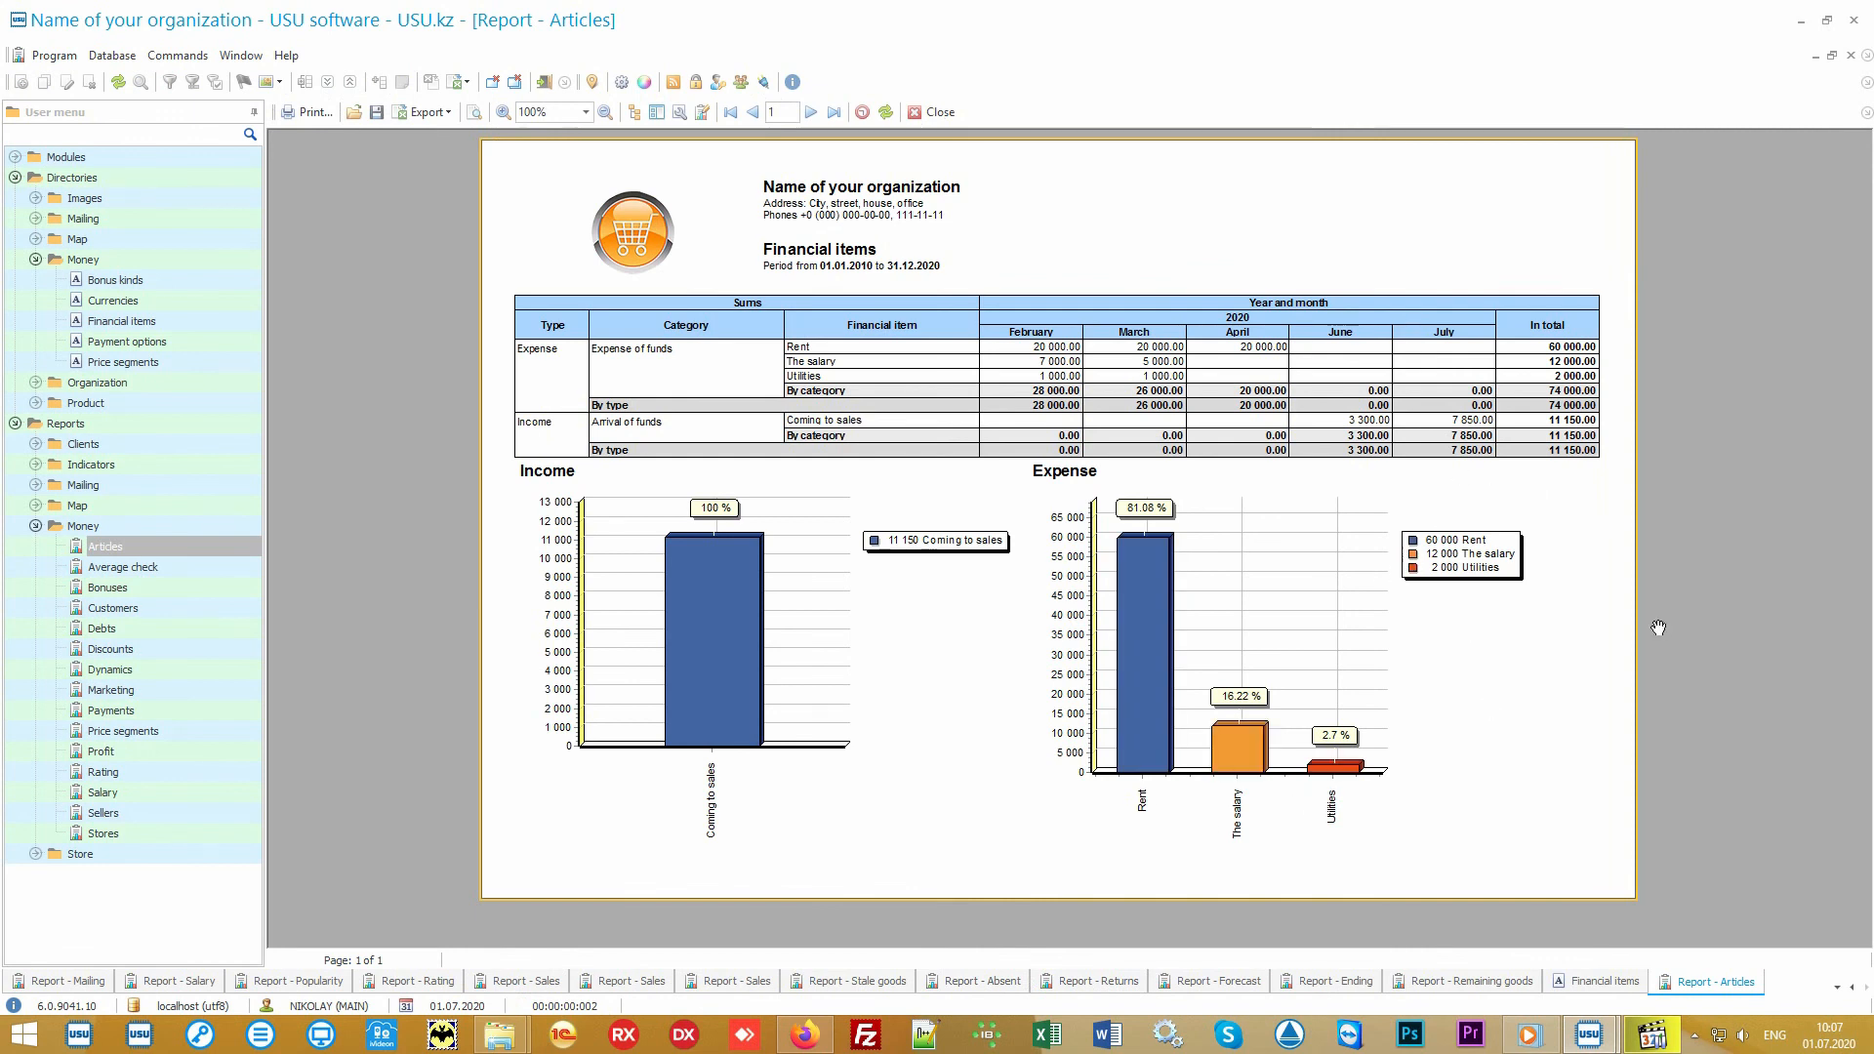
key(alt+shift)
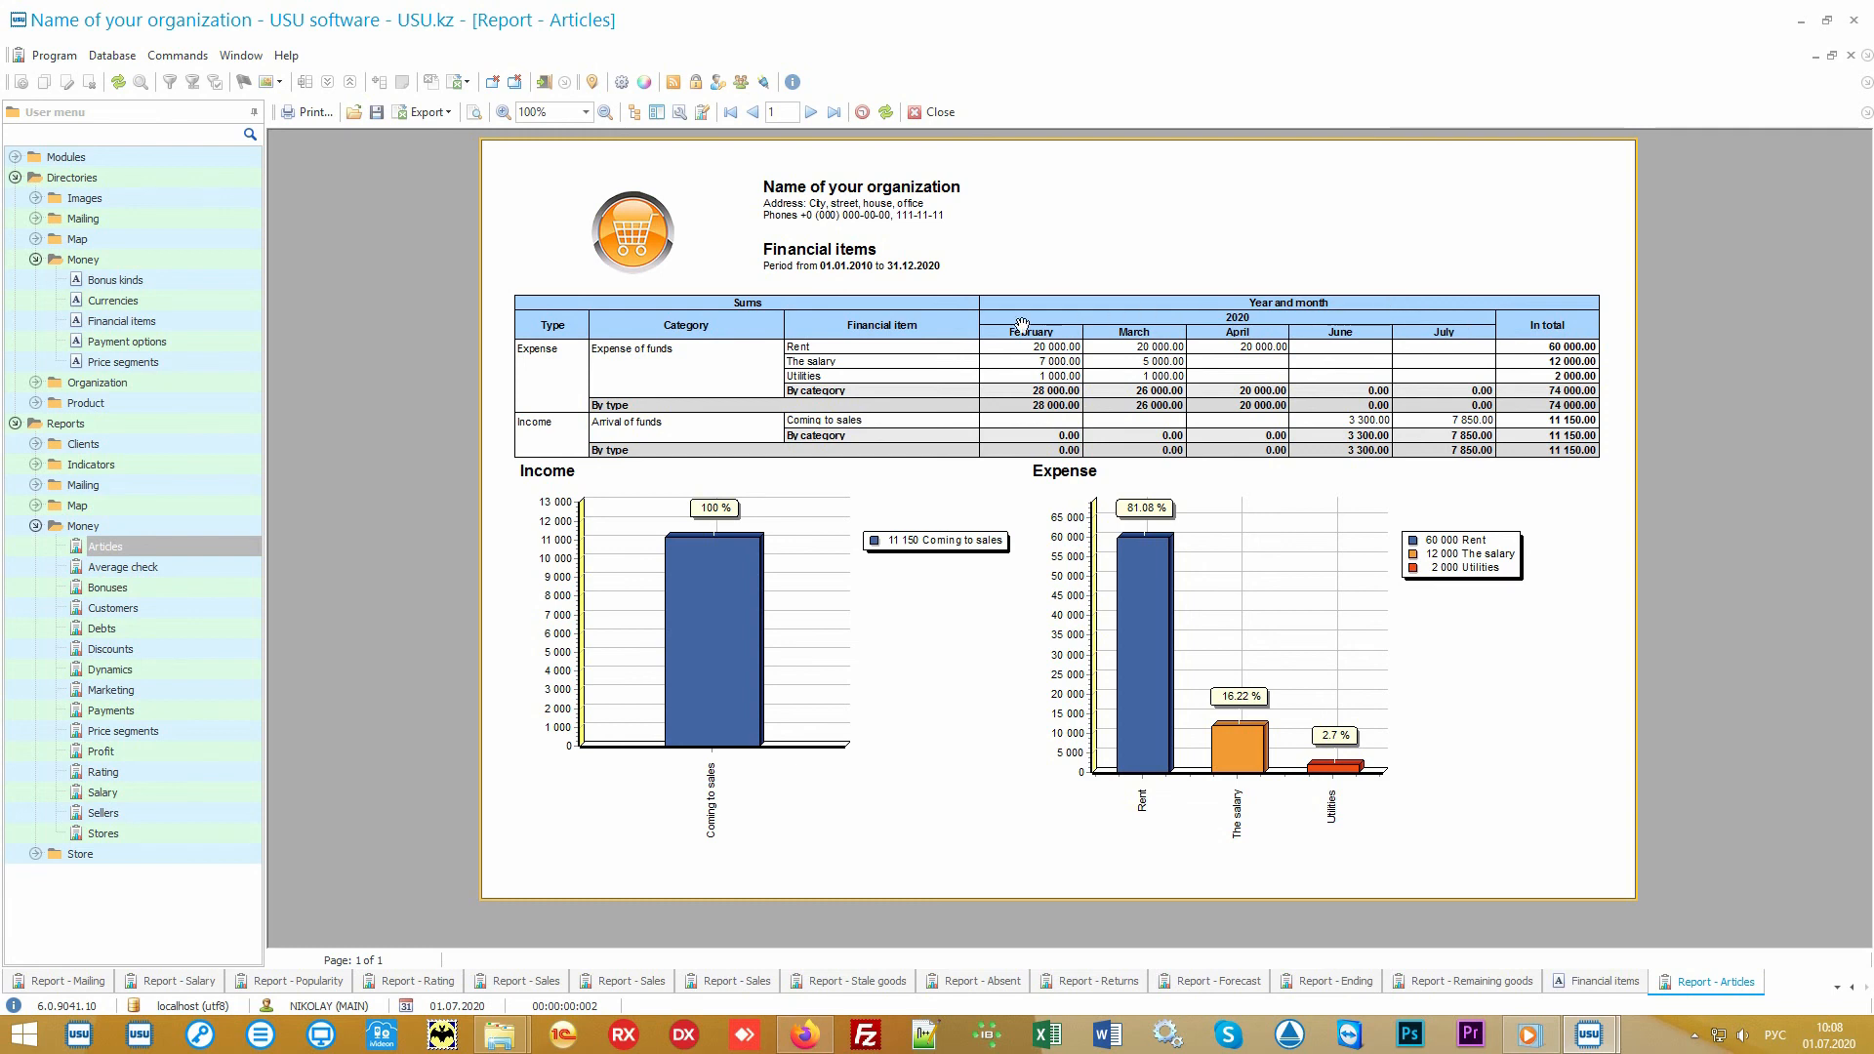
mouse_move(1400, 500)
- Generate the Money group's Average check and Price segments reports, each for 01.01.2010 to 31.12.2020
click(171, 564)
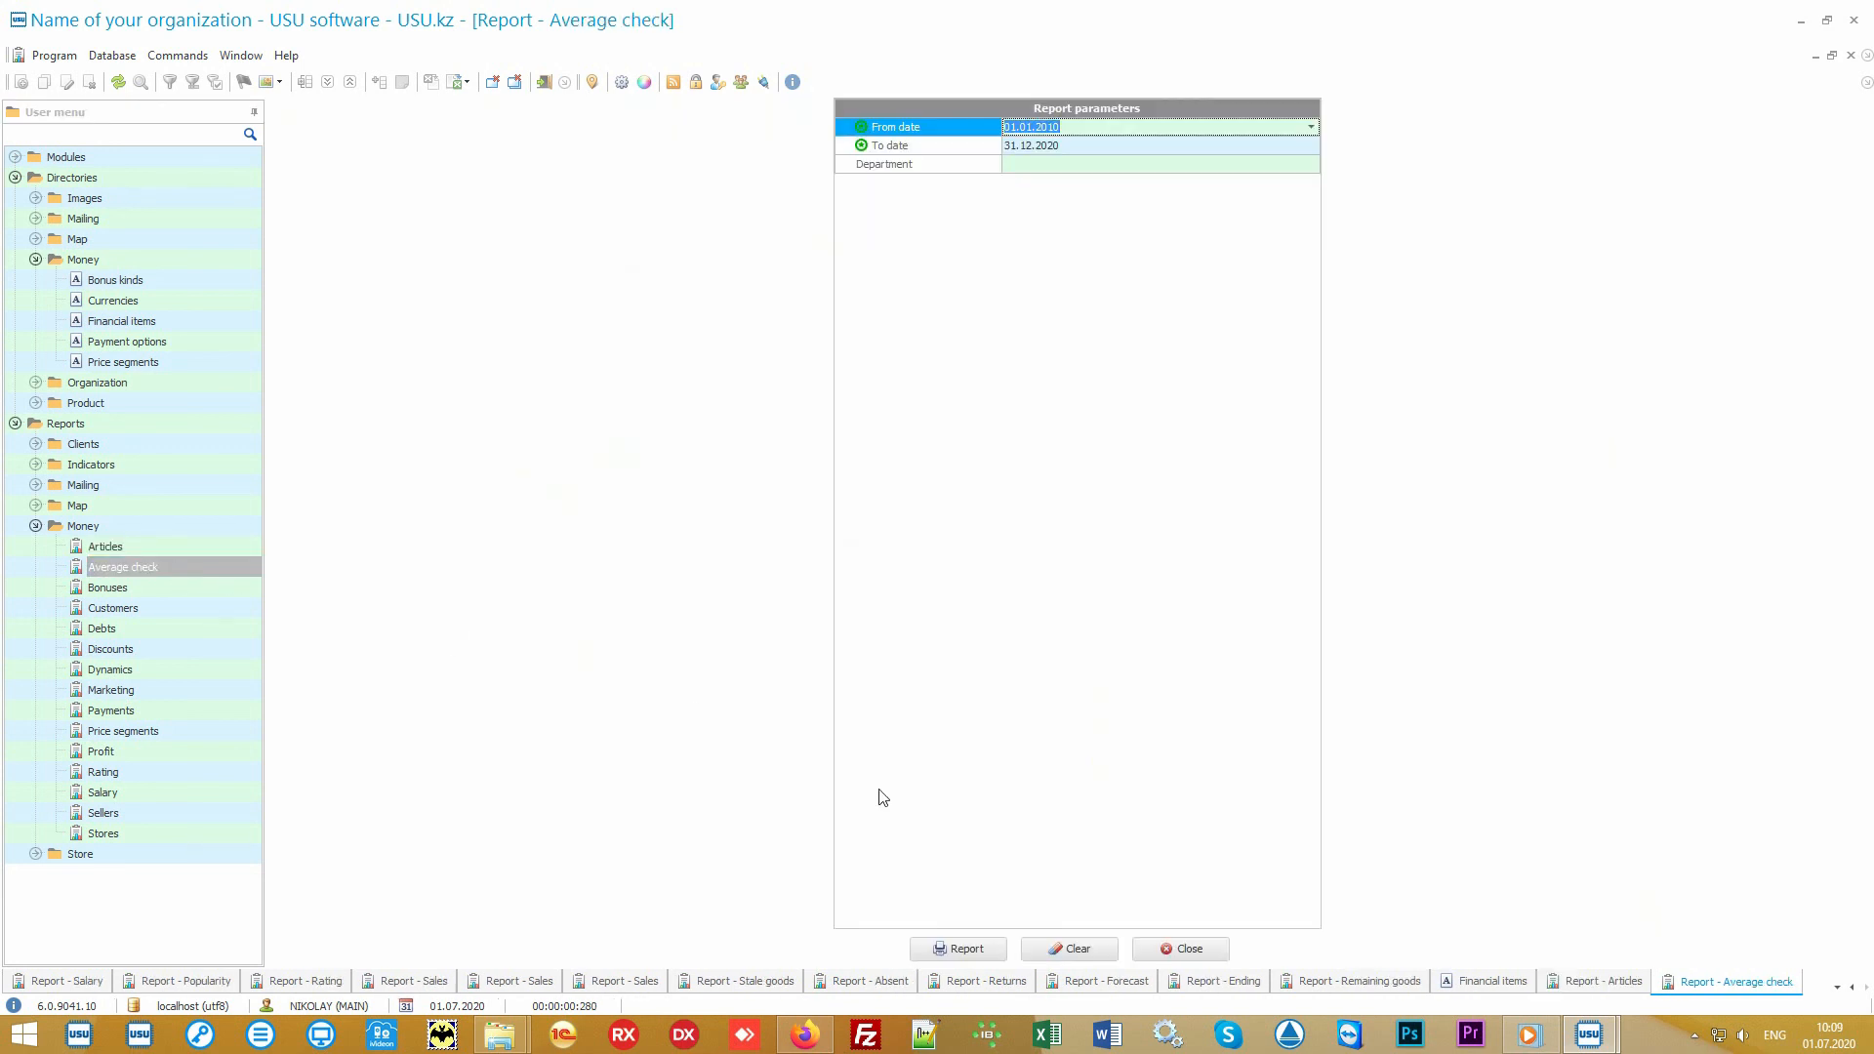
click(993, 947)
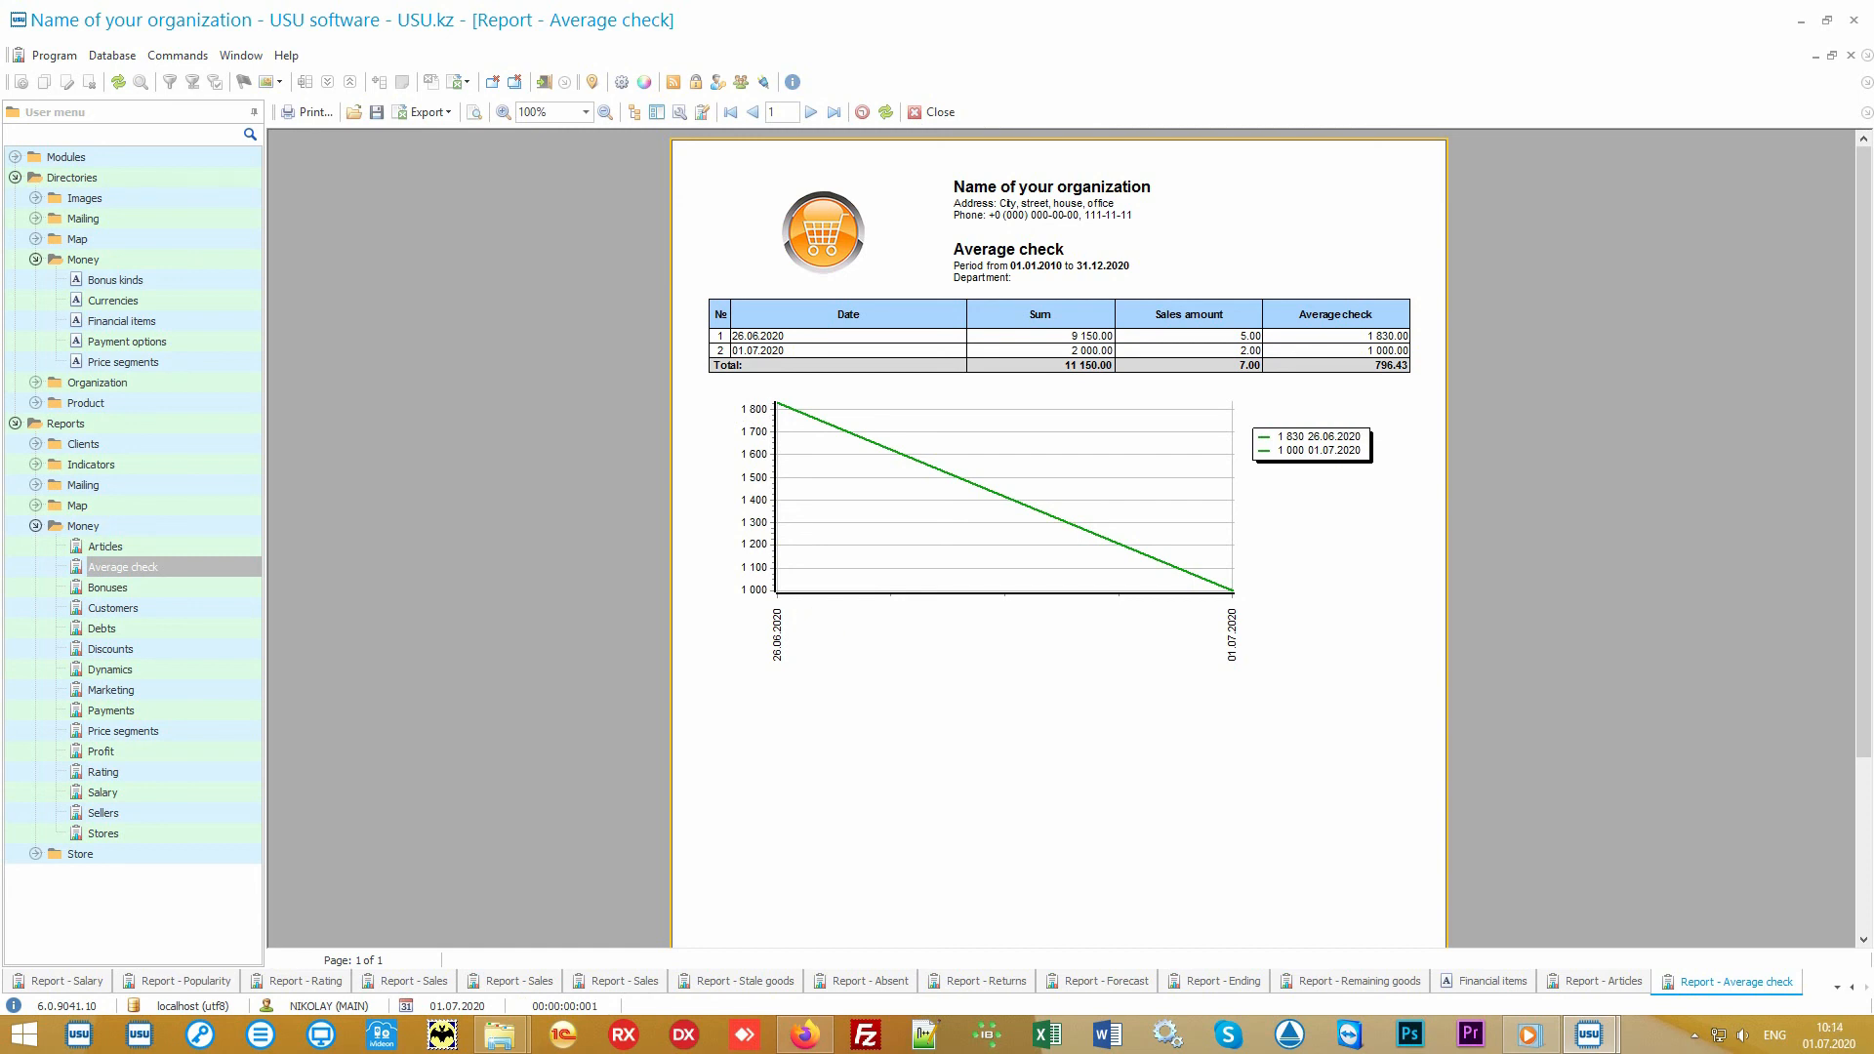
double_click(209, 730)
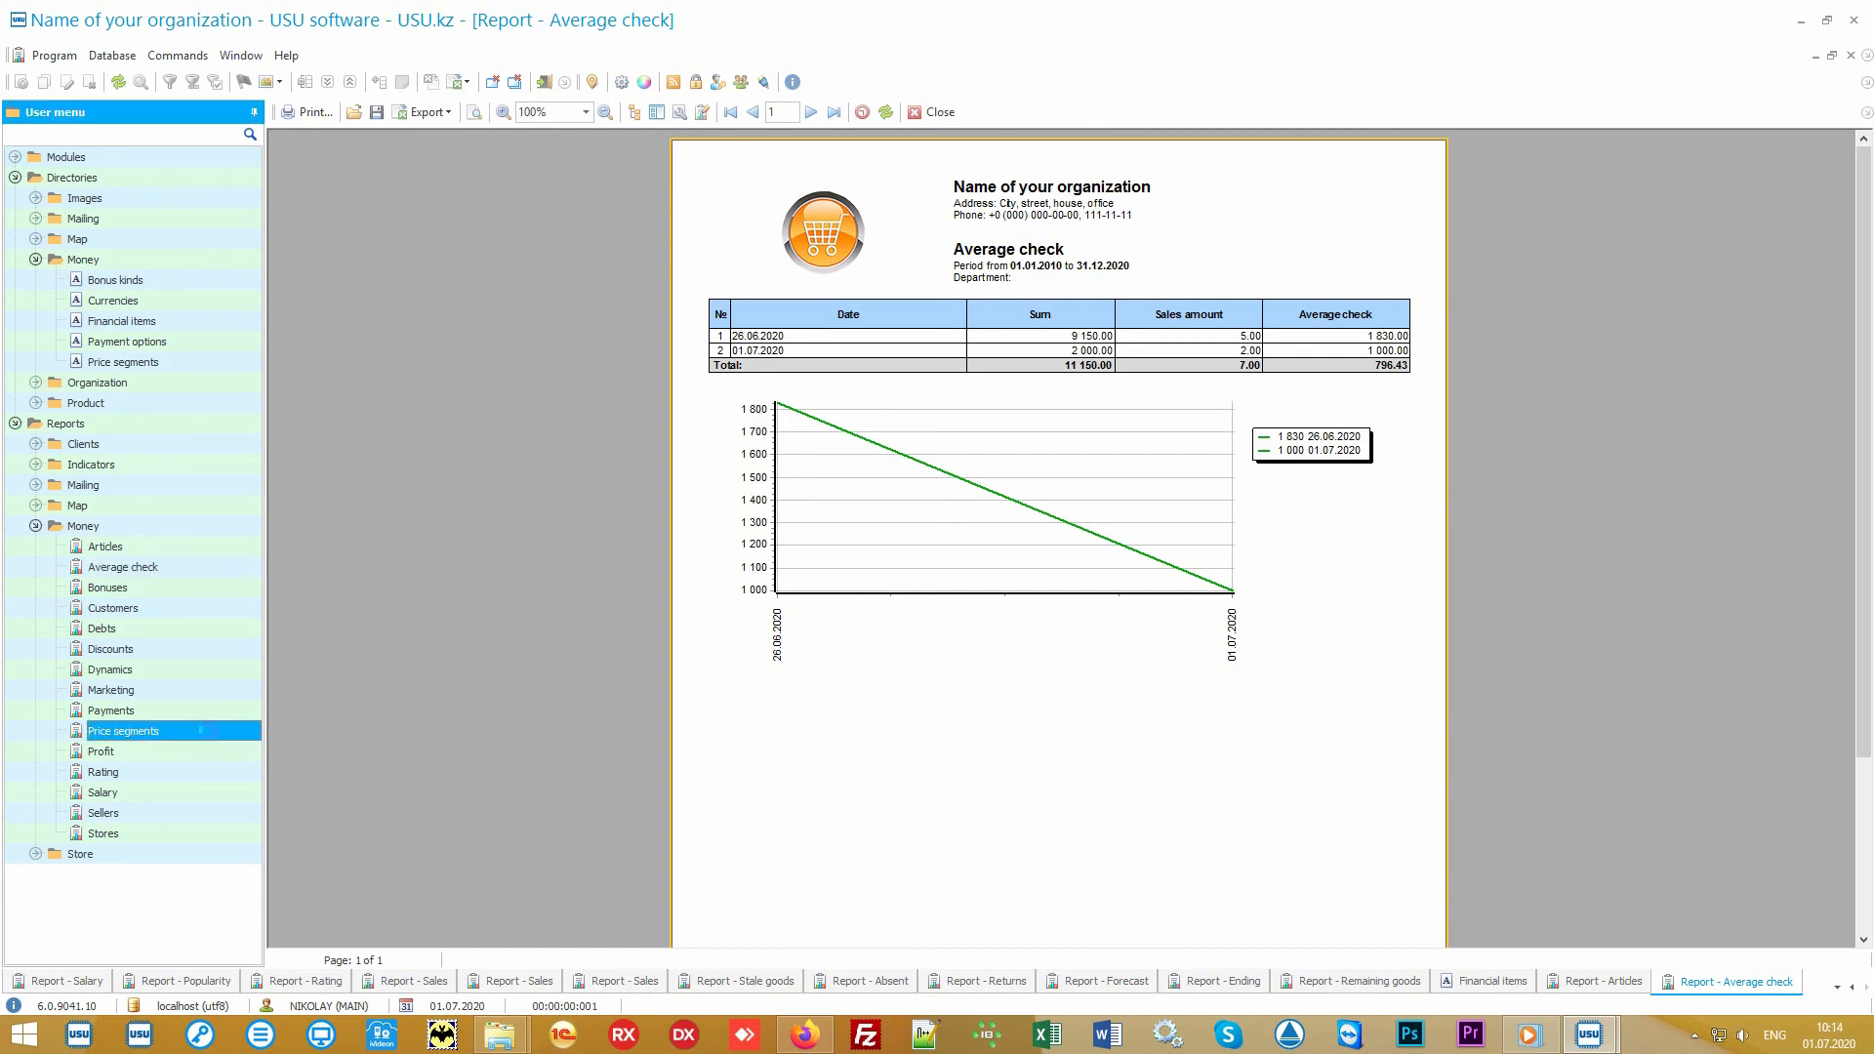
click(959, 944)
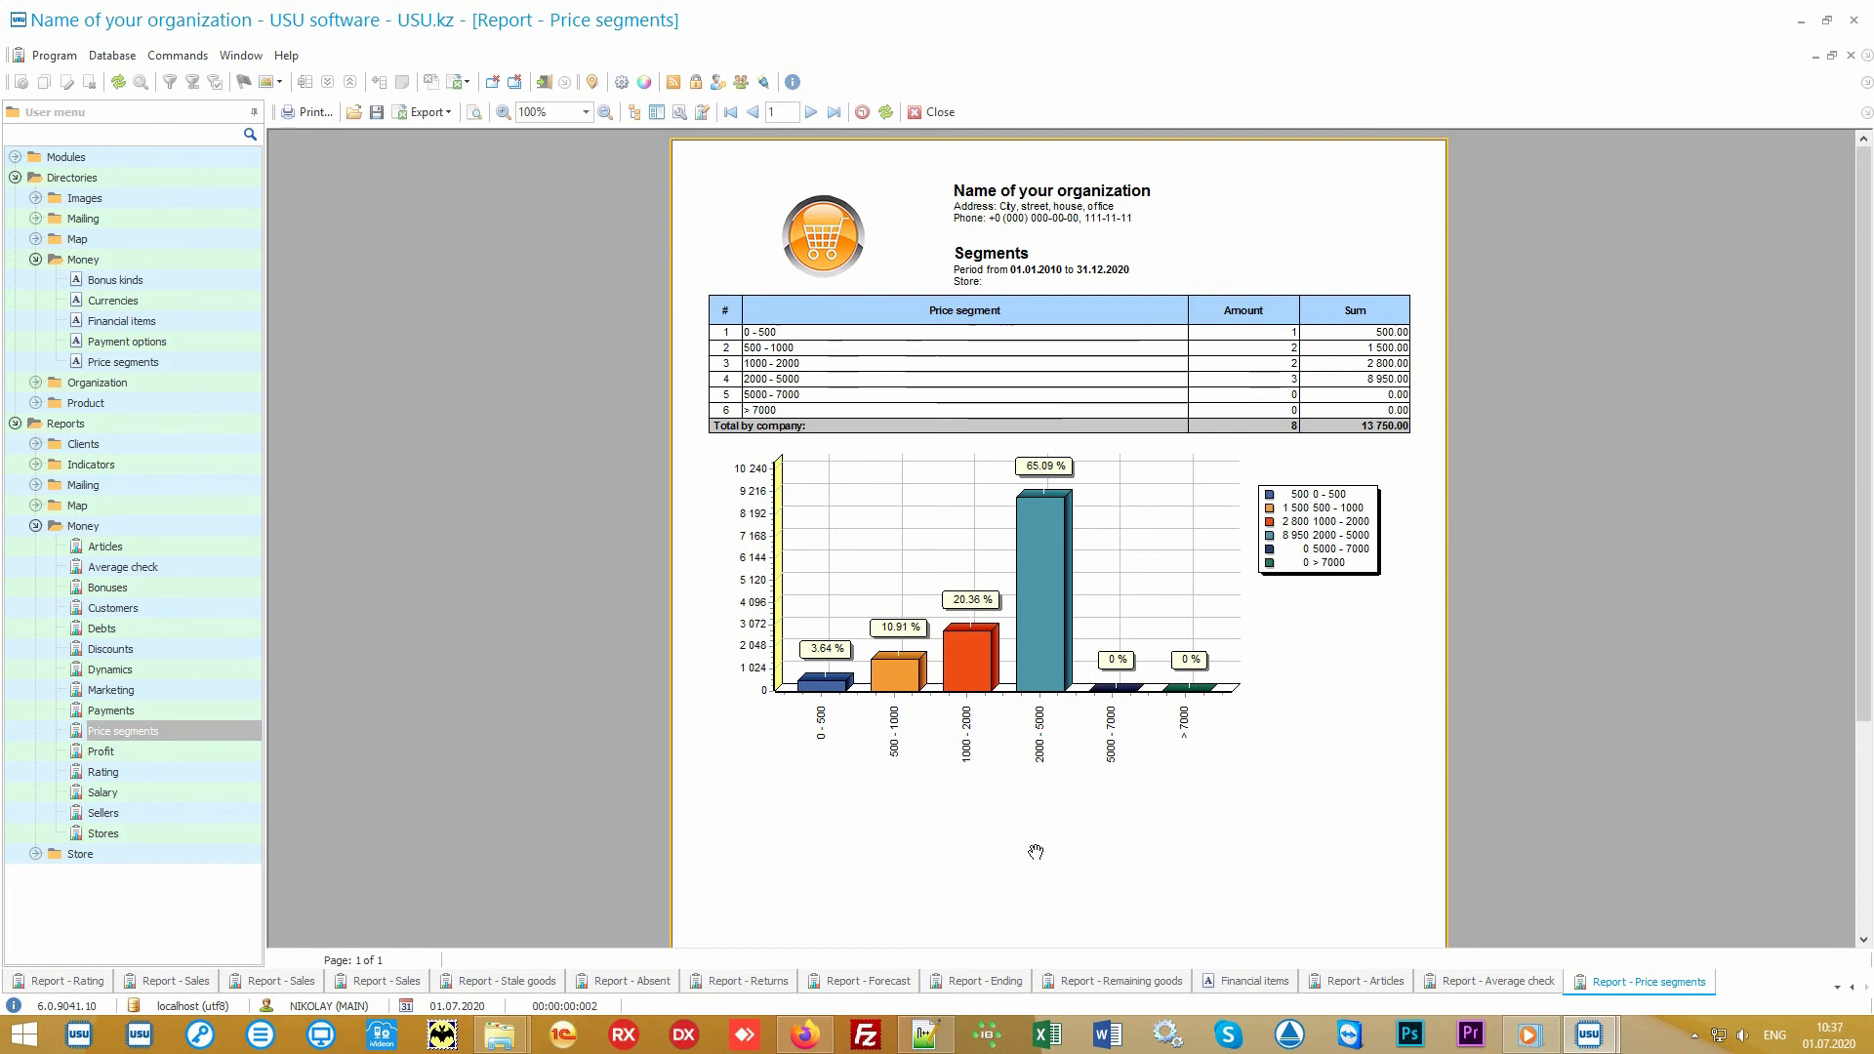
- Generate the Money group's Rating report for 01.01.2010 to 31.12.2020
click(180, 778)
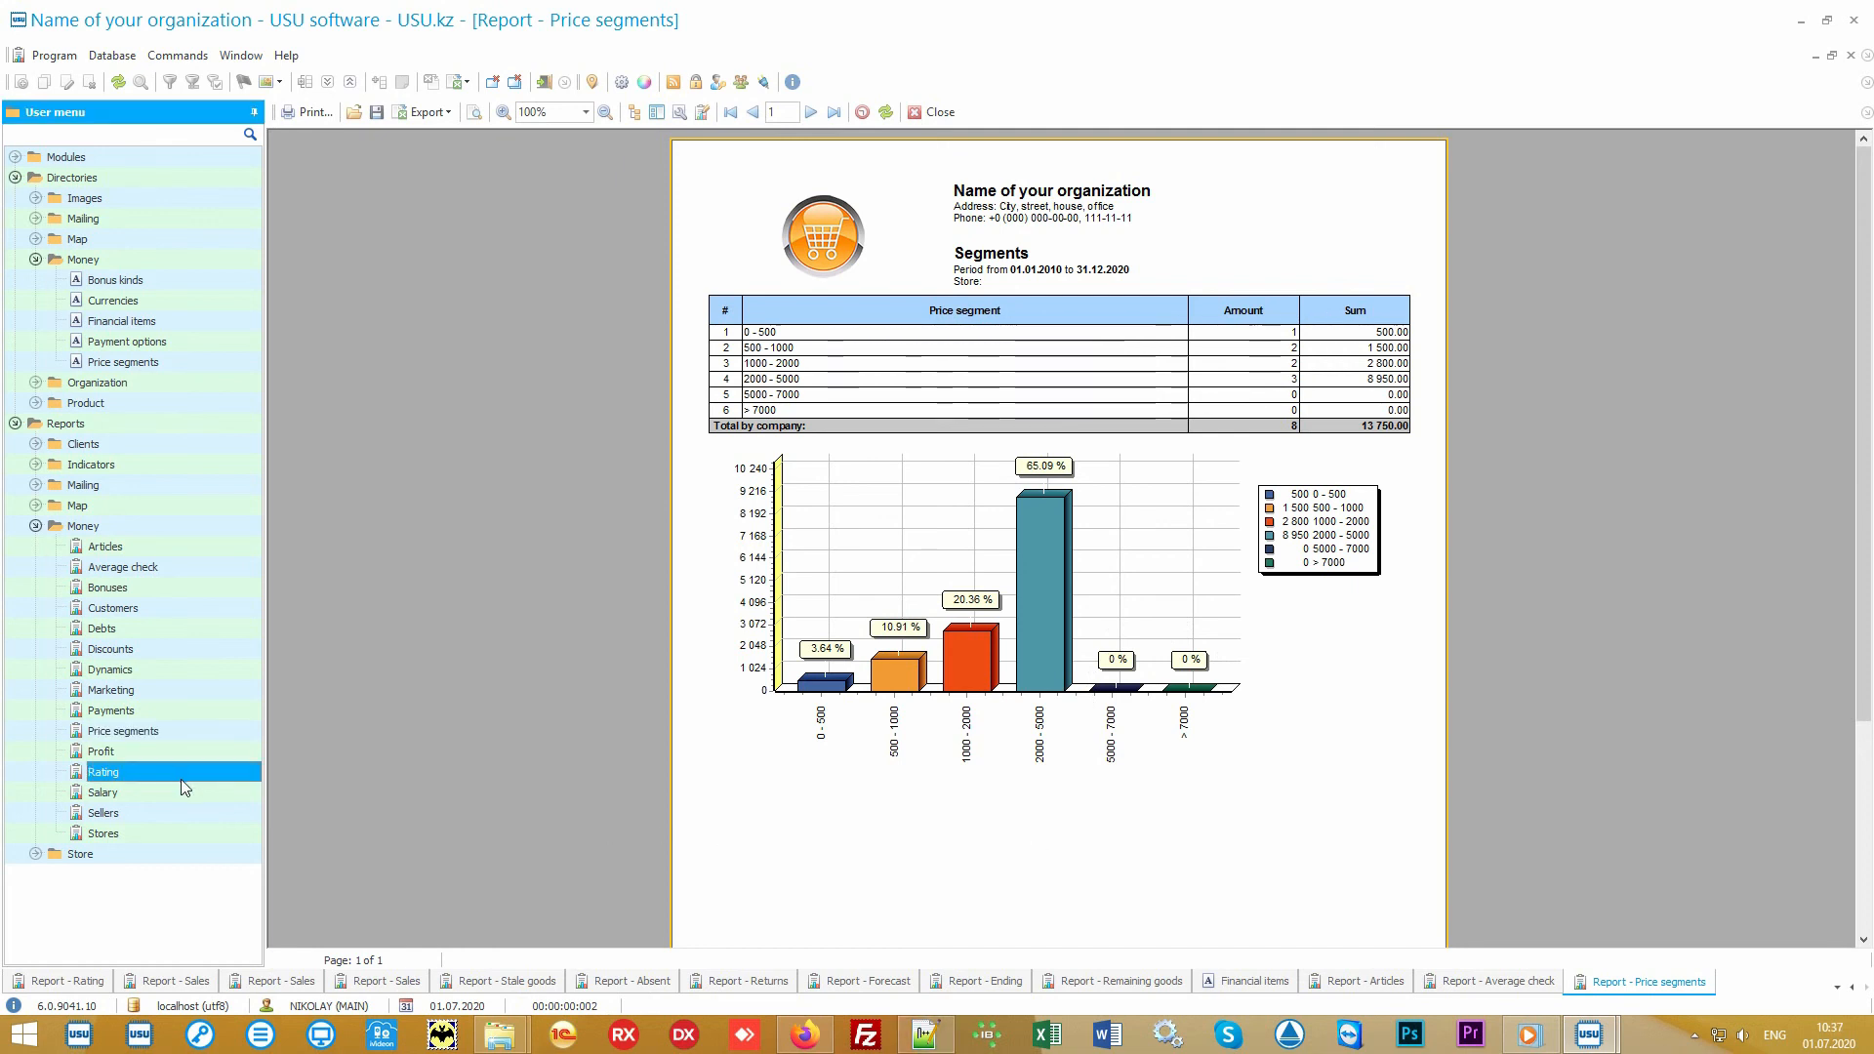
double_click(189, 775)
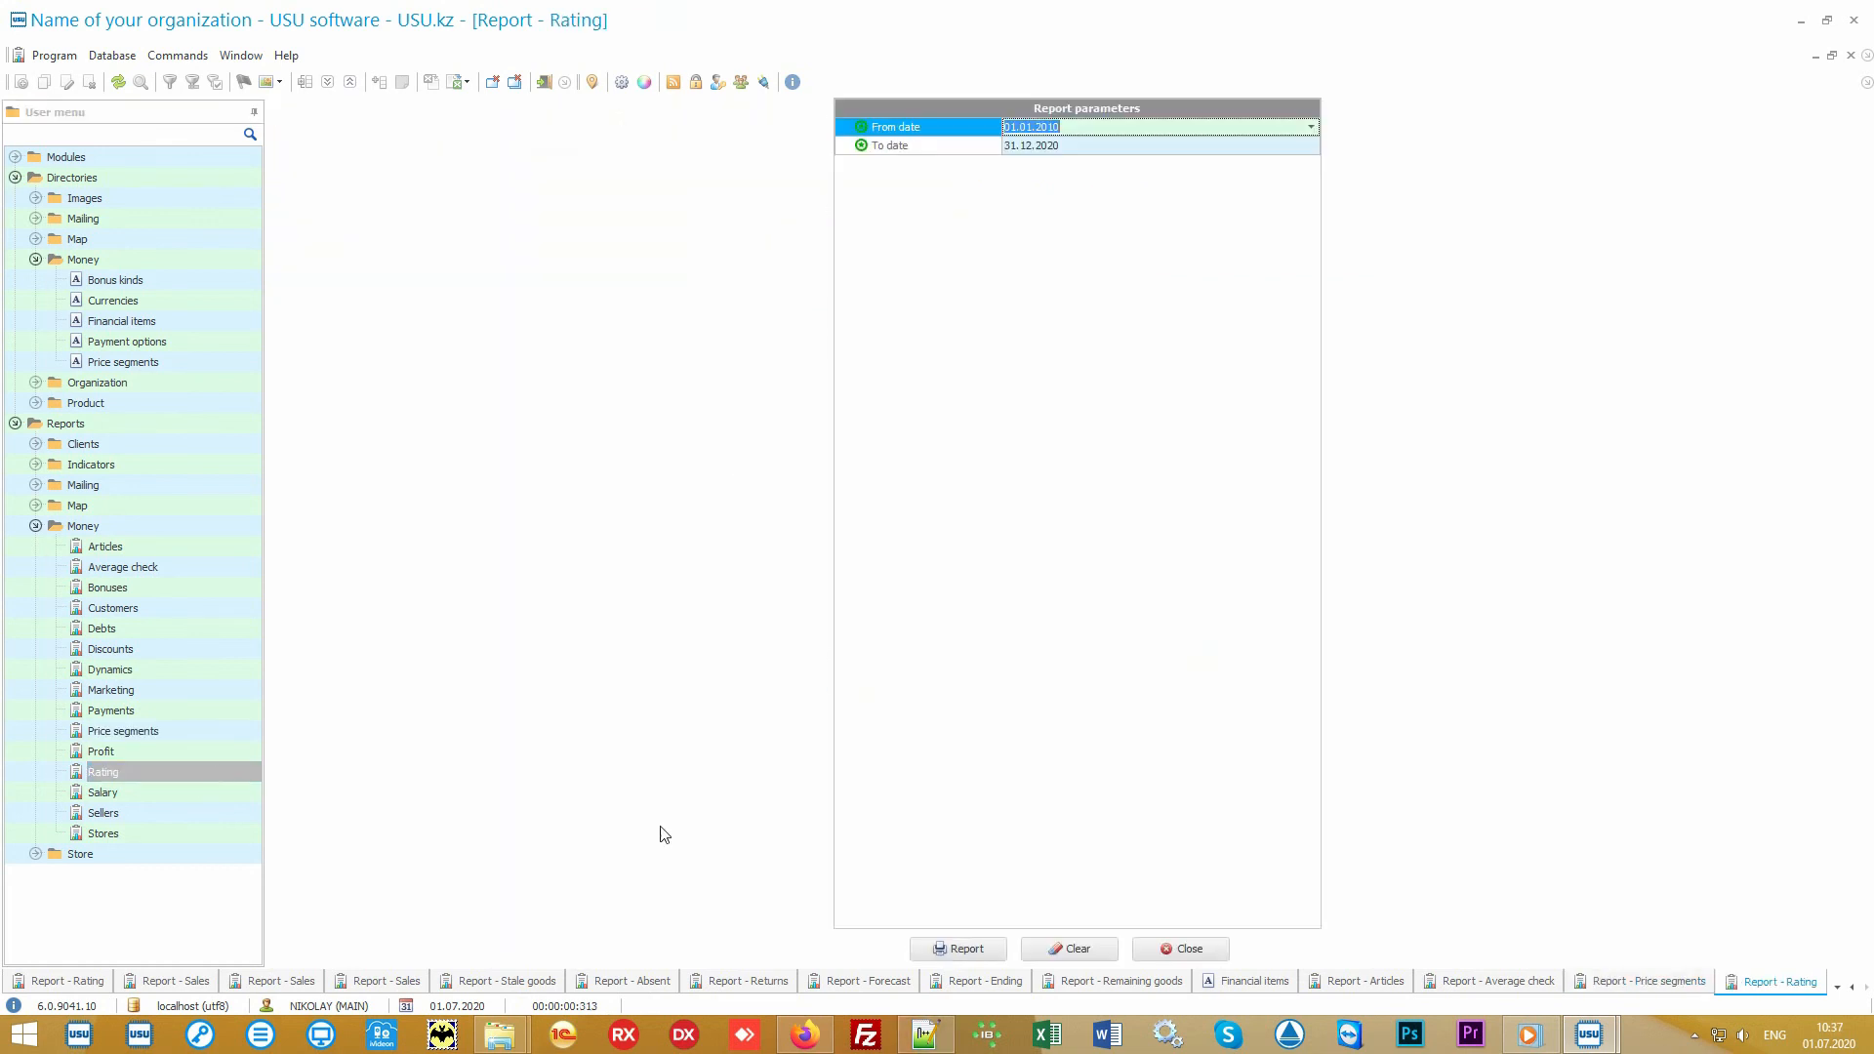
click(963, 948)
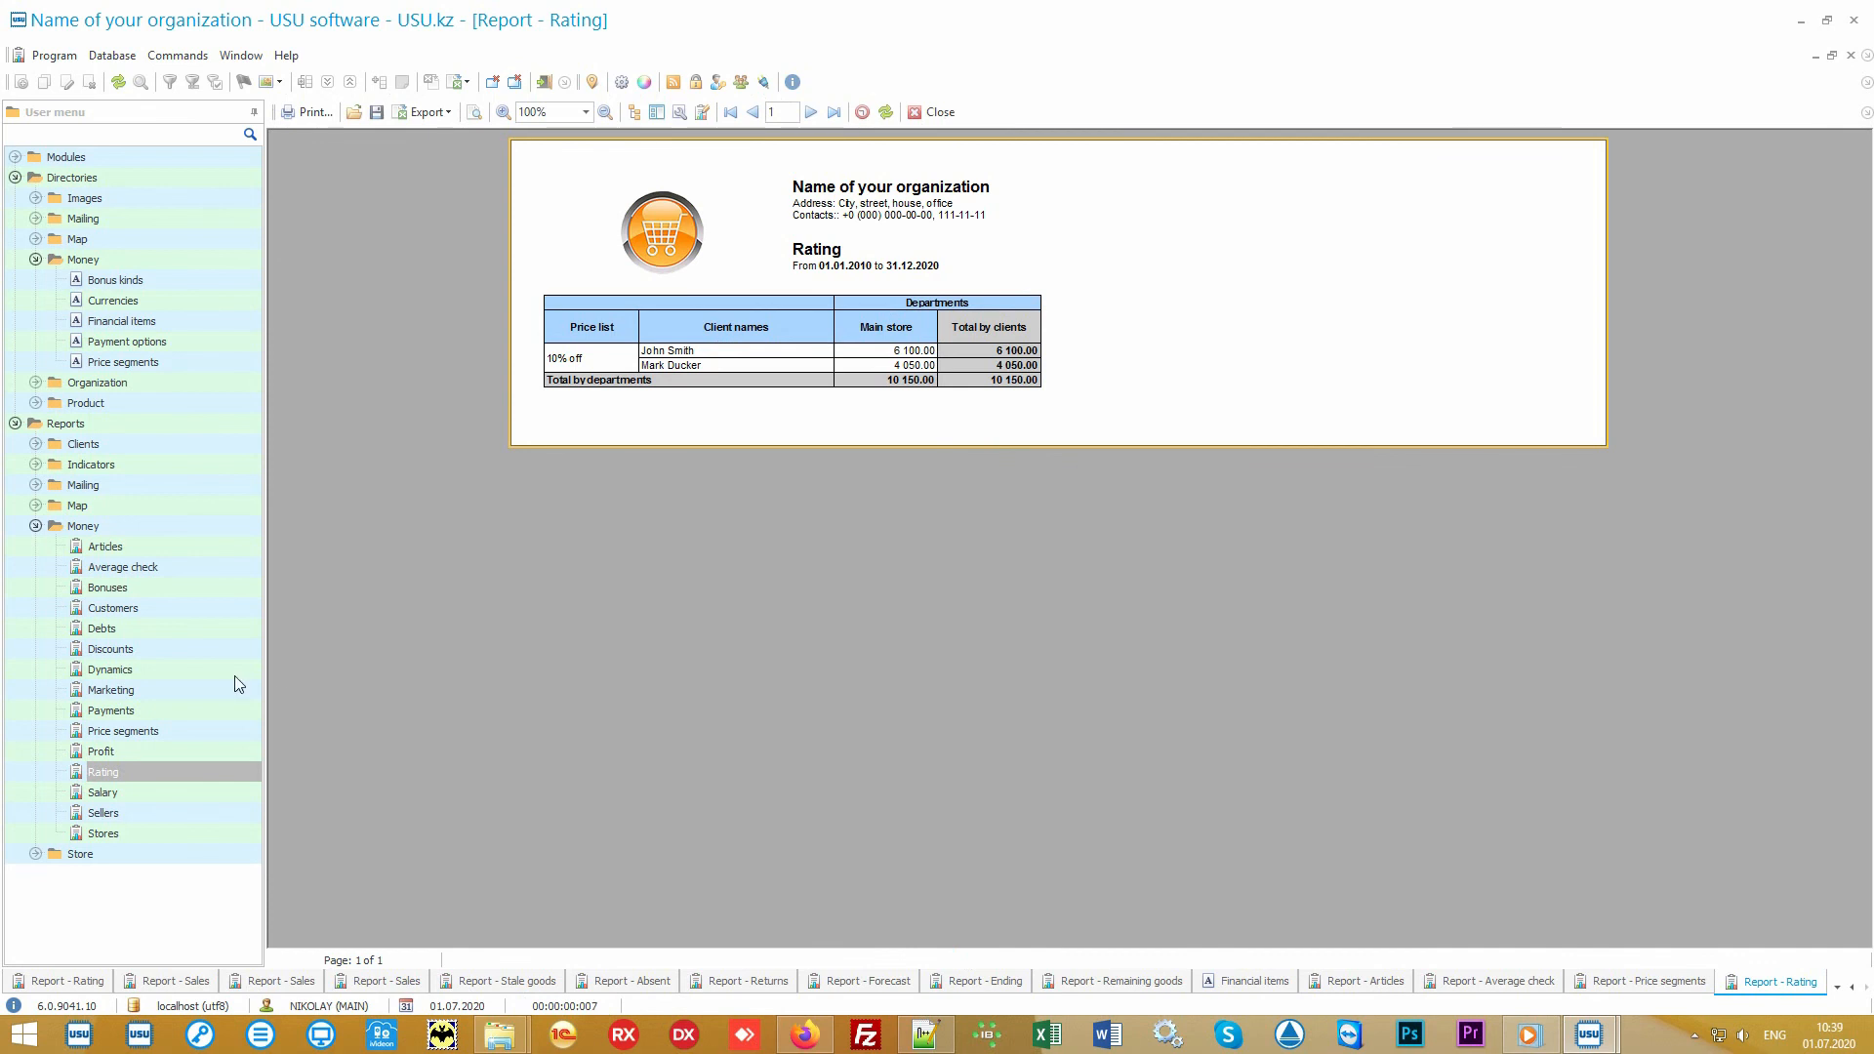
- Generate the Money group's Marketing and Stores reports, each for 01.01.2010 to 31.12.2020
double_click(185, 688)
click(952, 950)
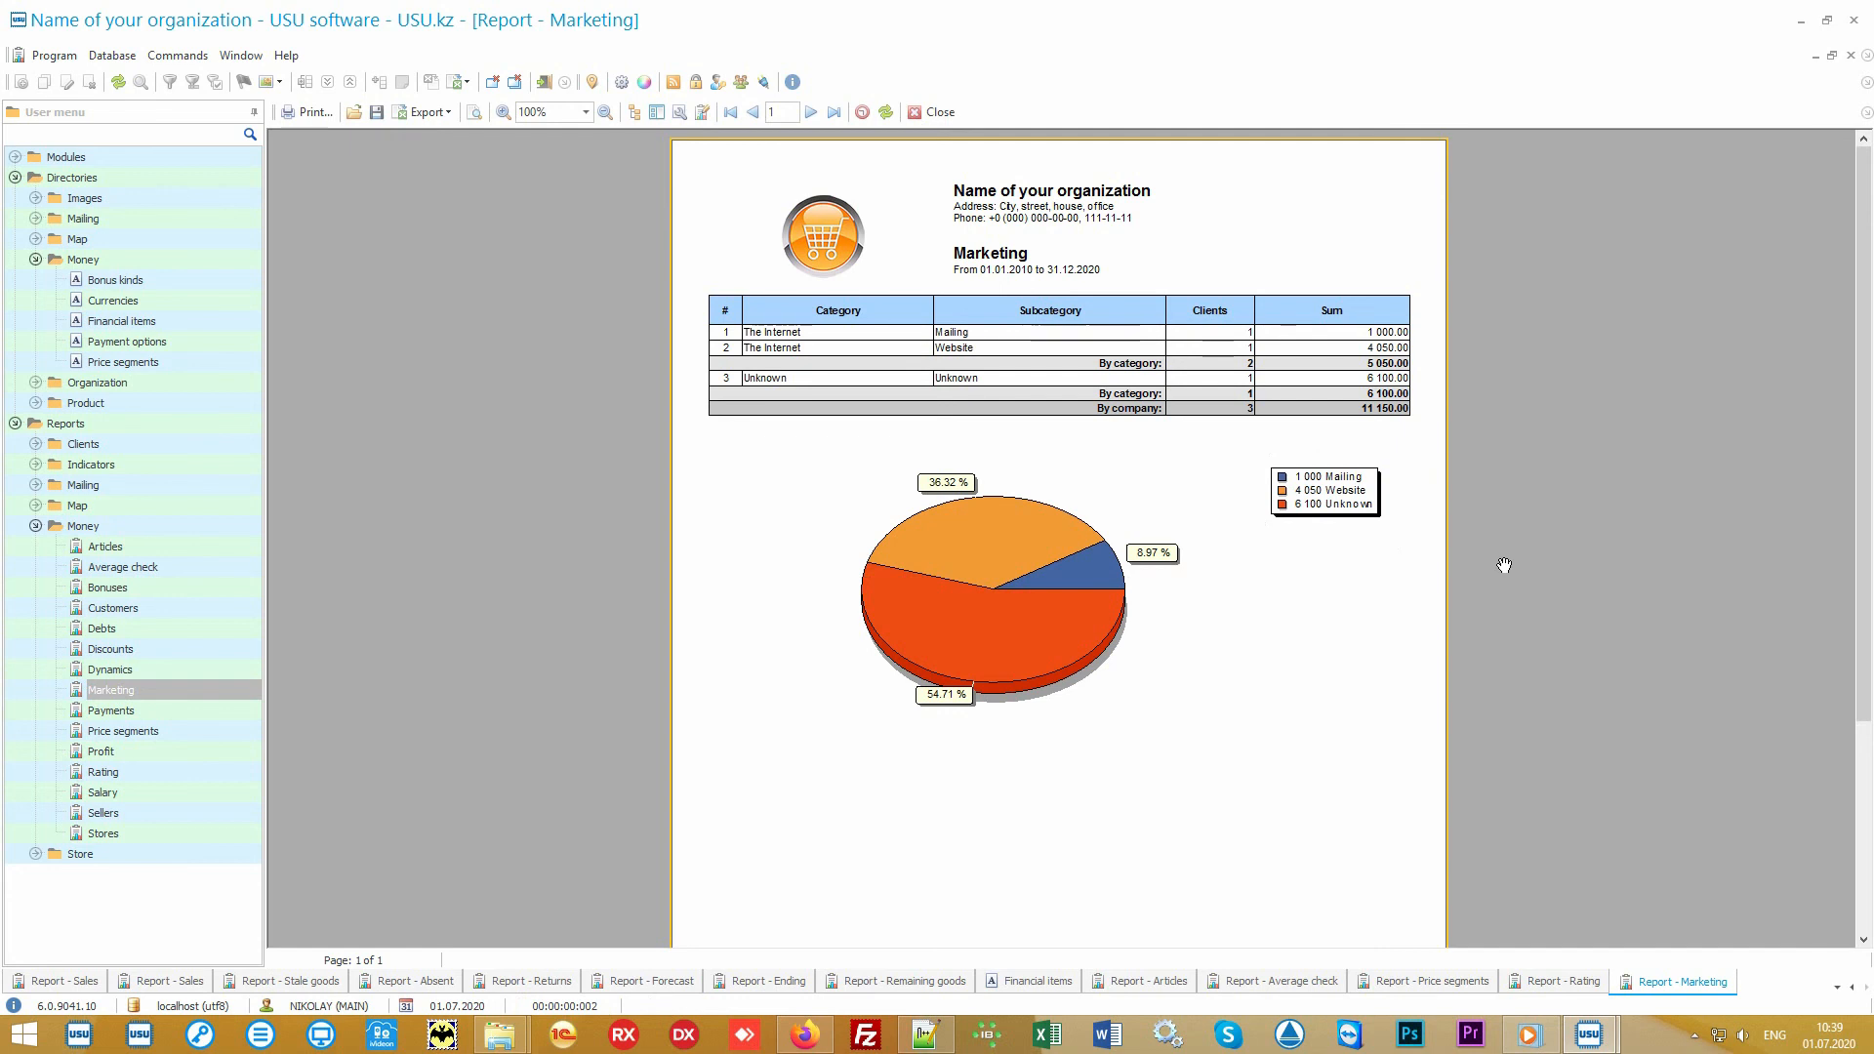
double_click(190, 831)
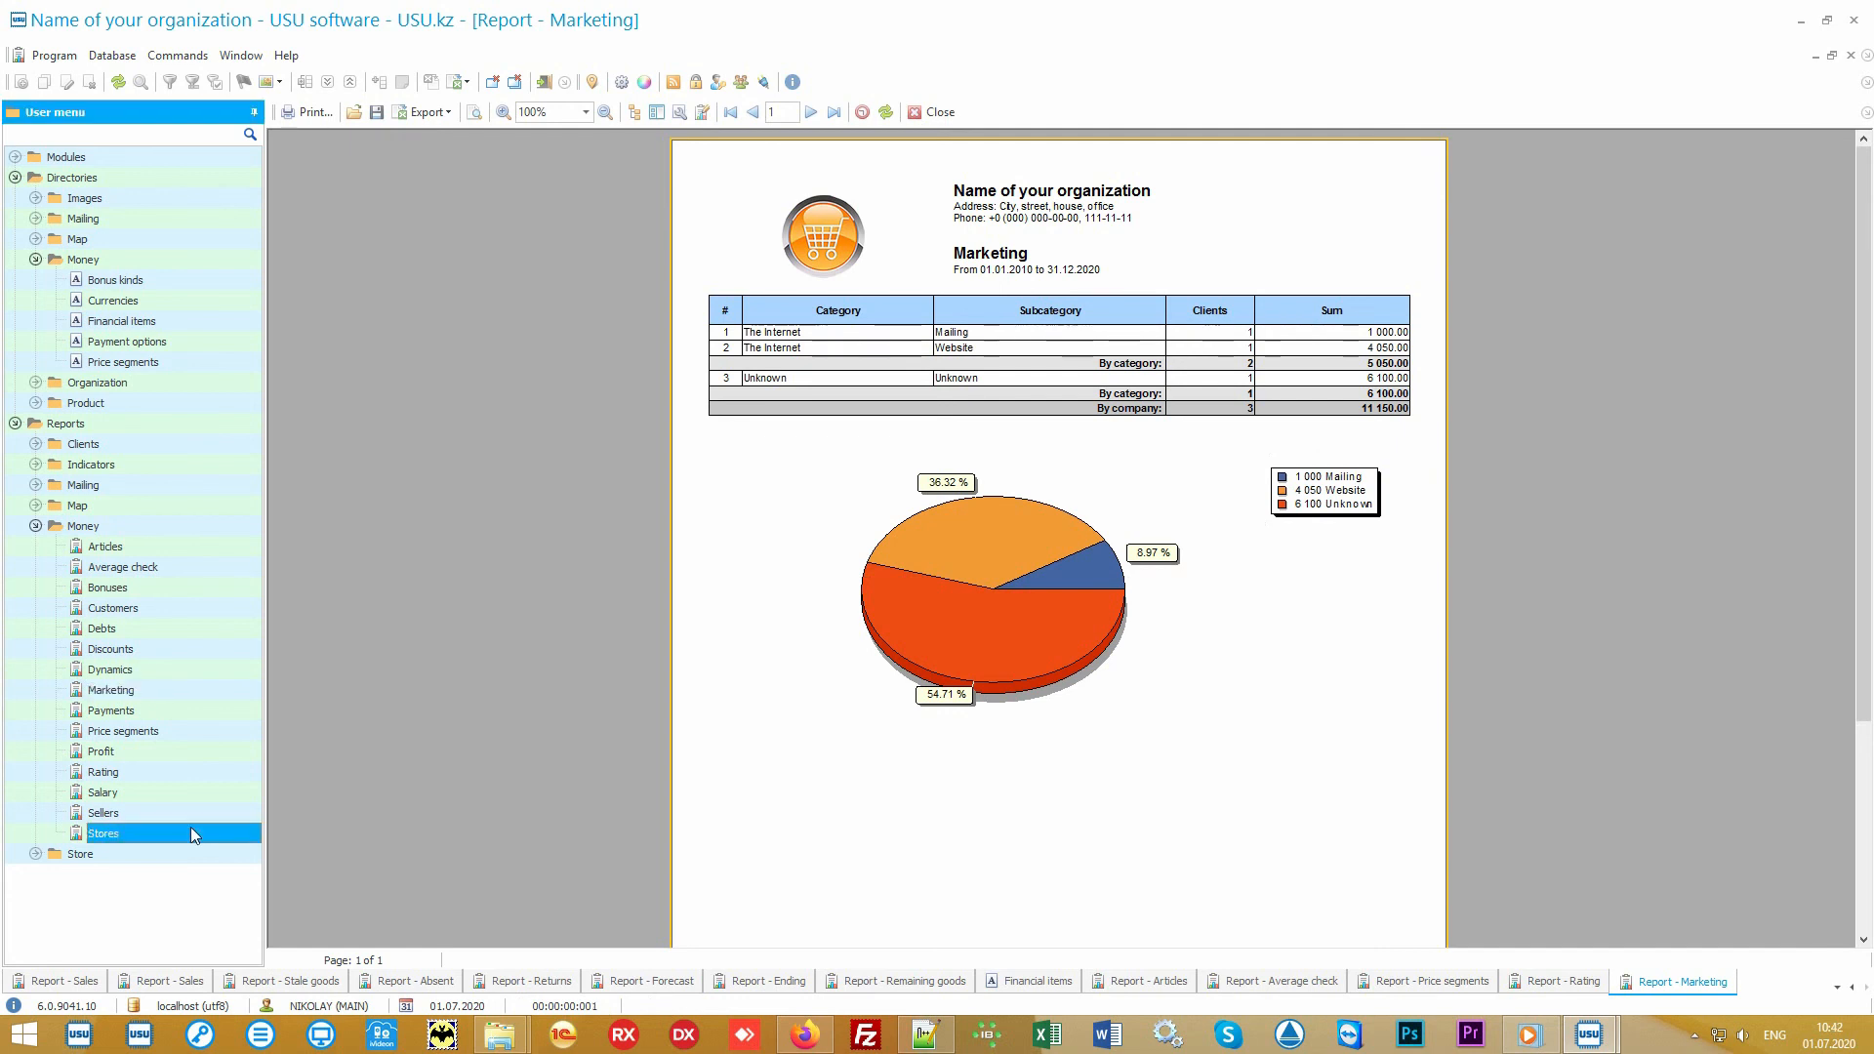
click(964, 951)
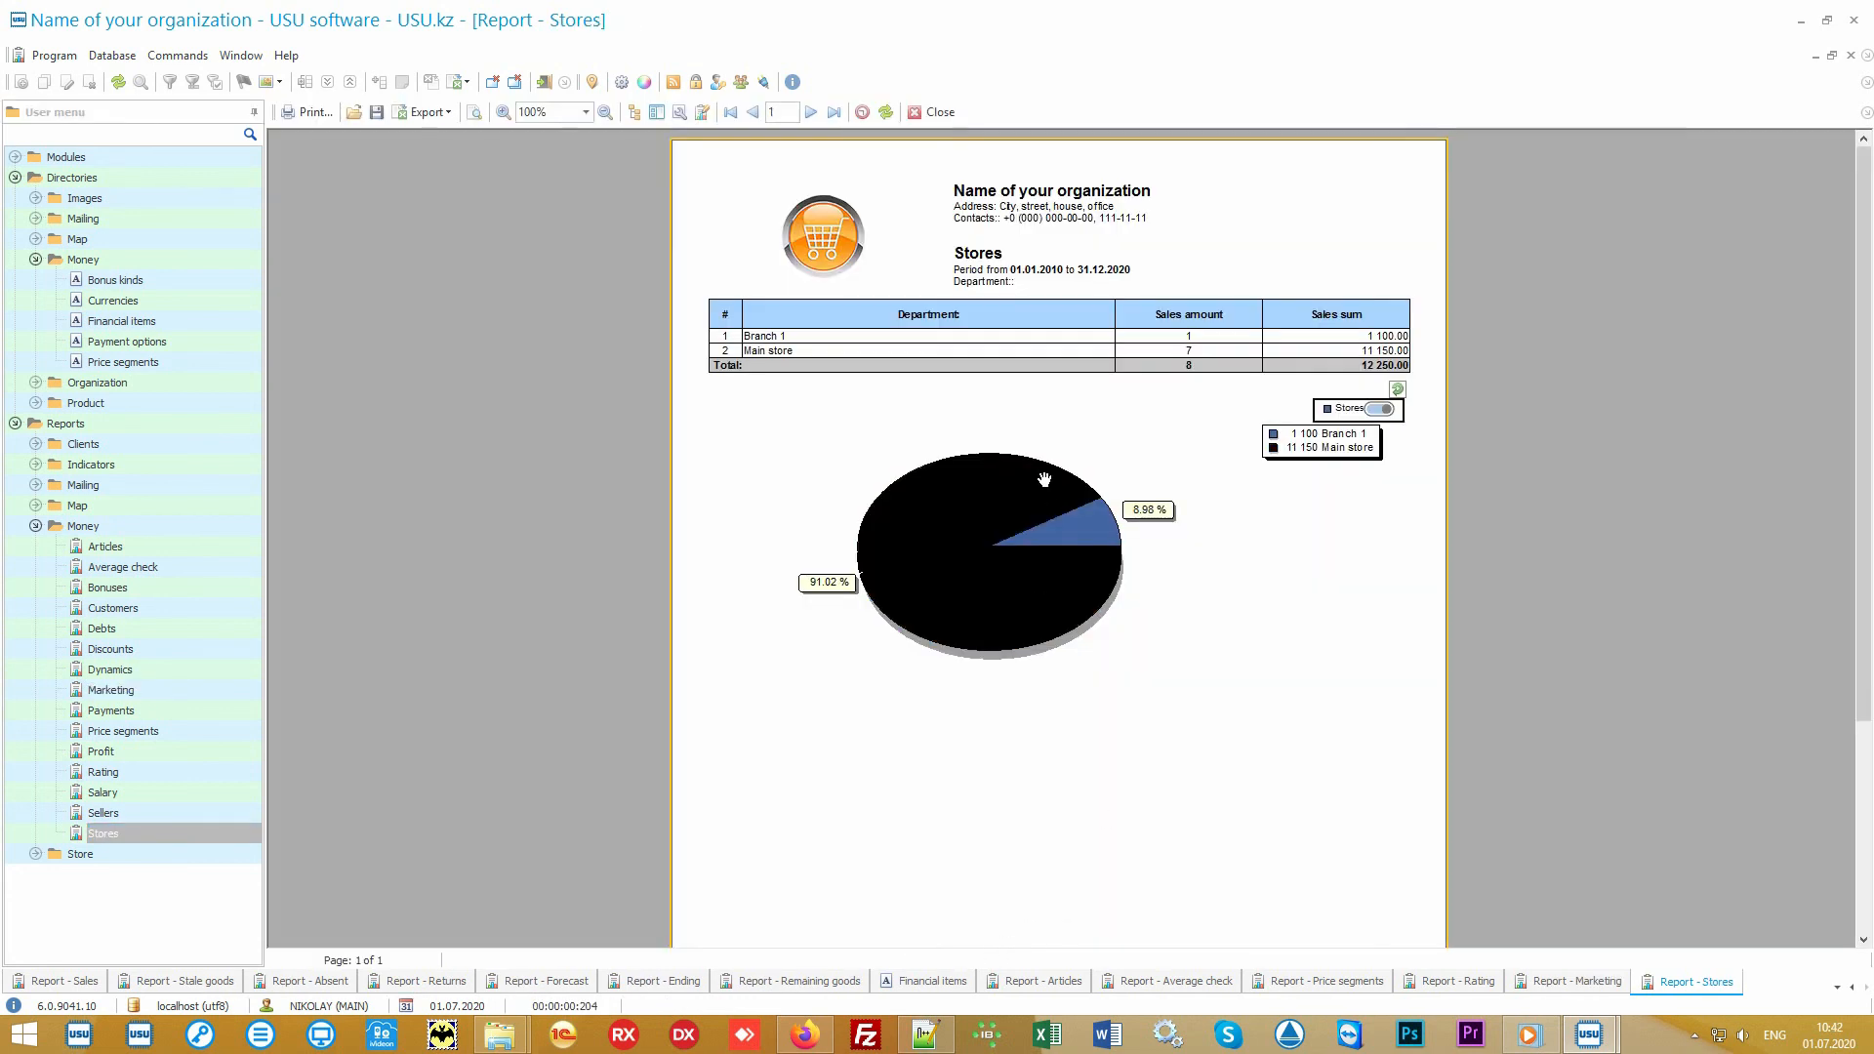
- Generate the Money group's Sellers and Salary reports, each for 01.01.2010 to 31.12.2020
double_click(176, 814)
click(948, 952)
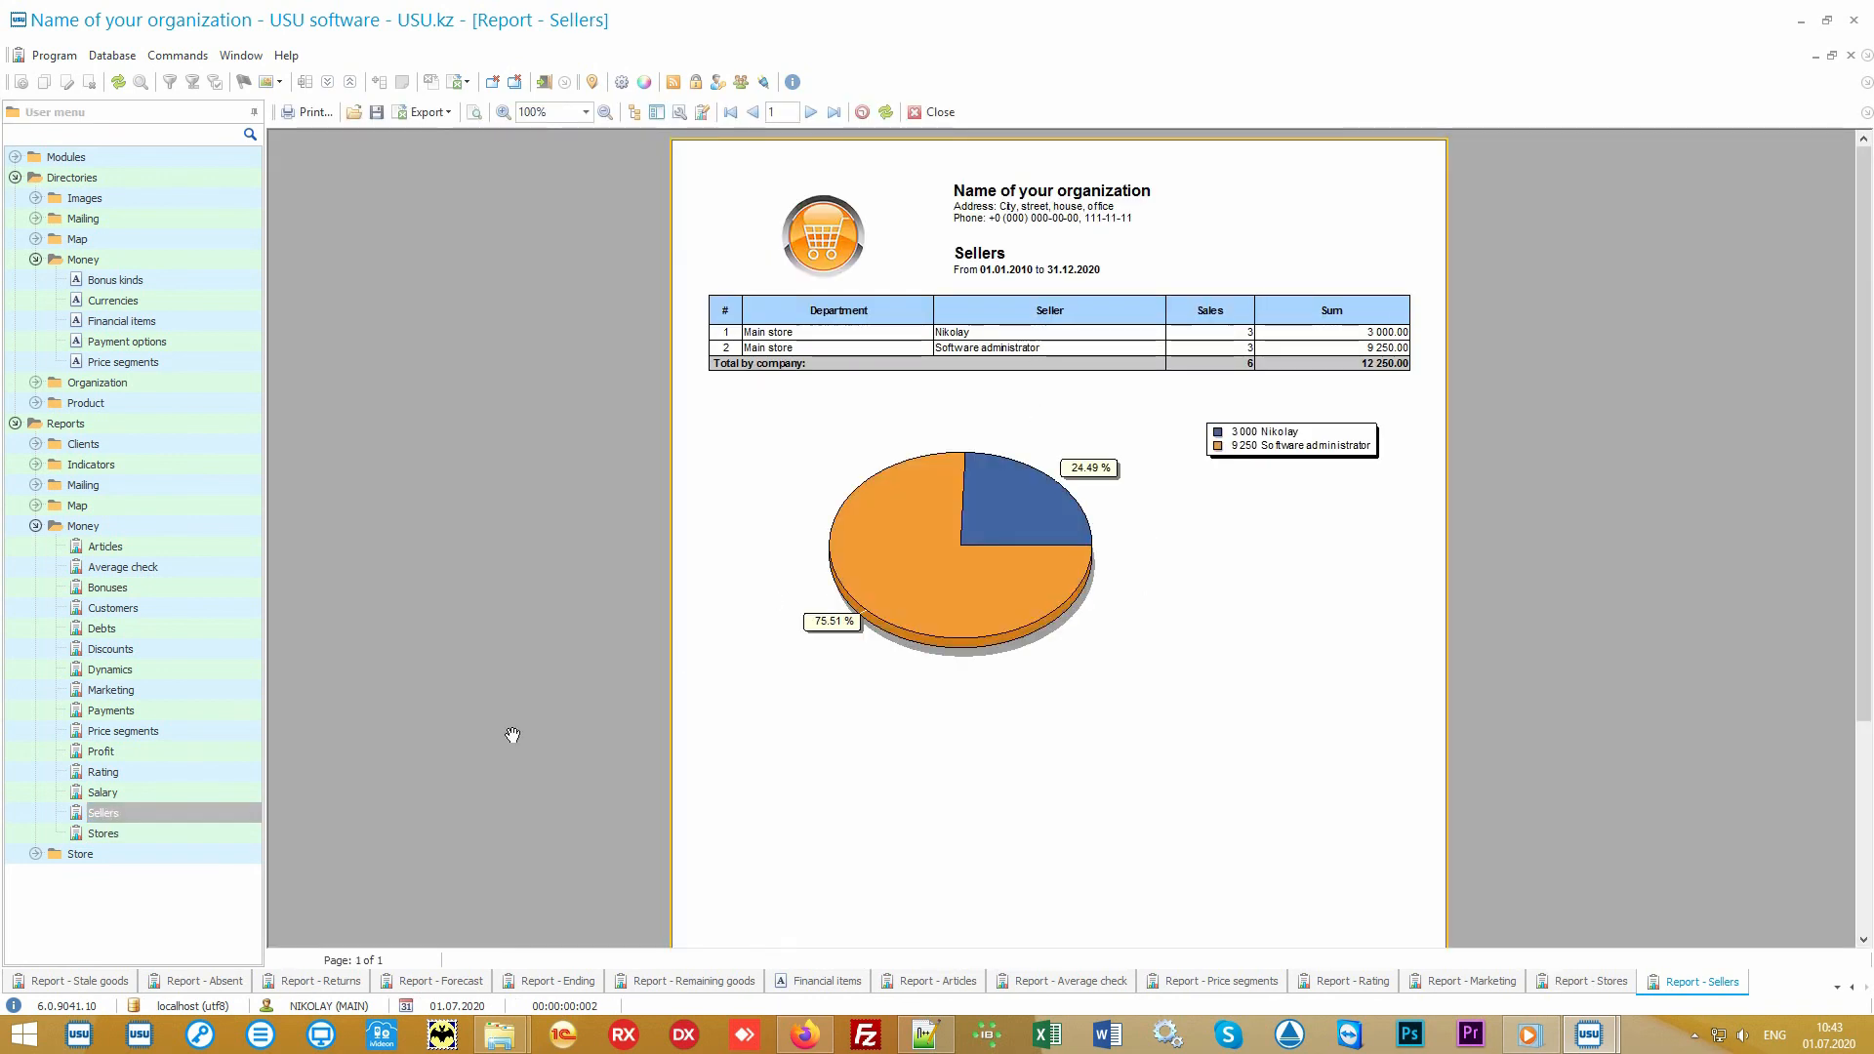
double_click(167, 791)
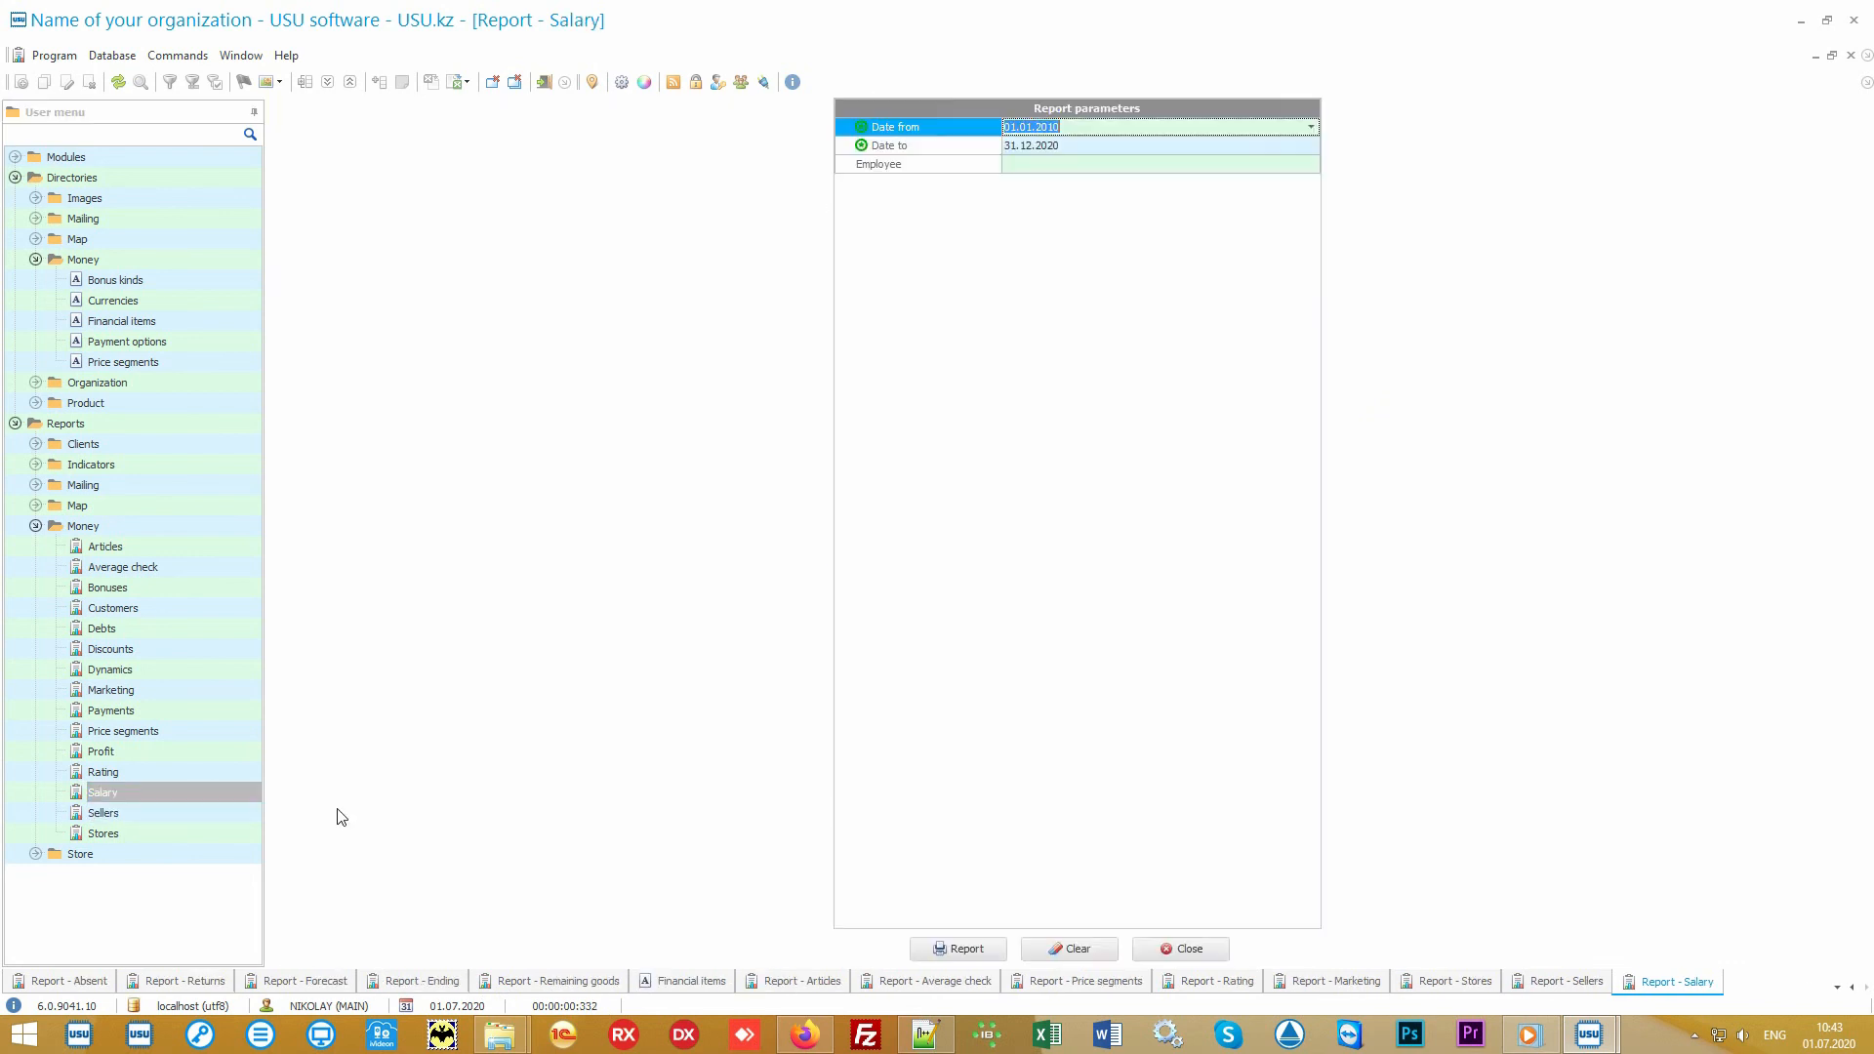
click(958, 948)
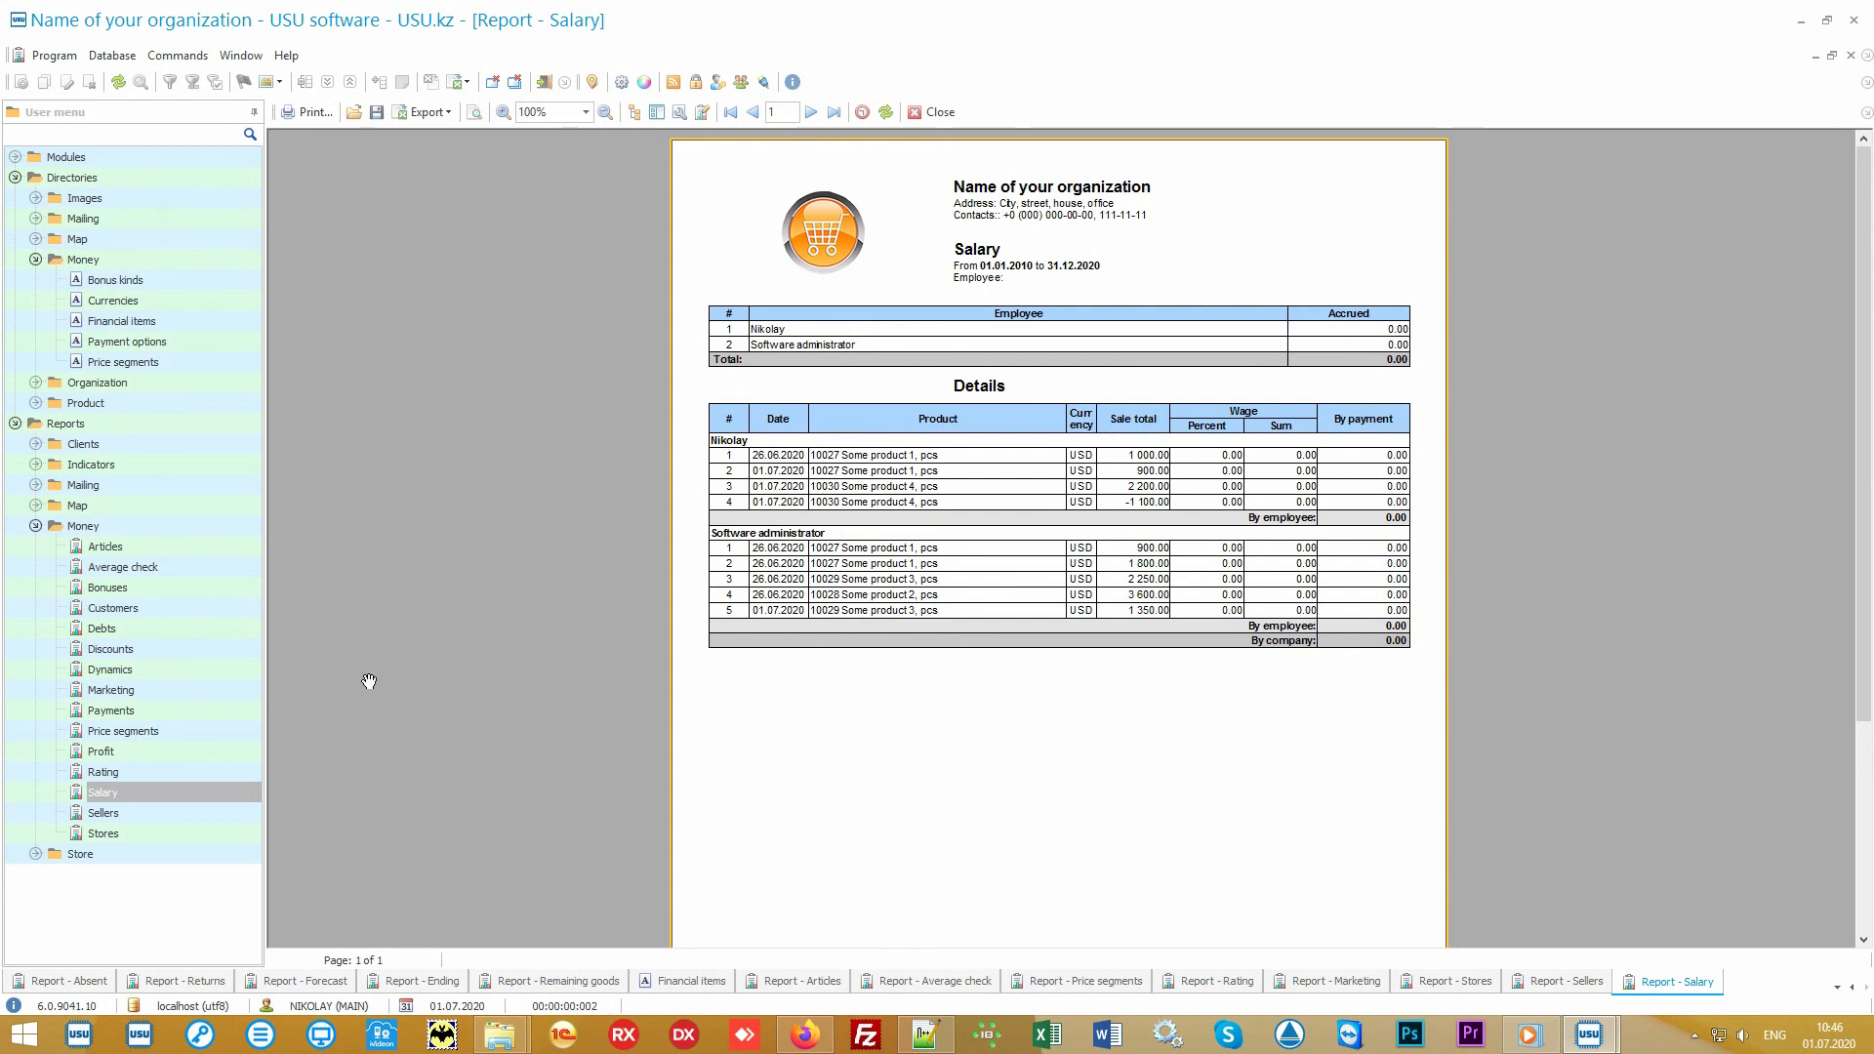
- Generate the Money group's Discounts report for 01.01.2010 to 31.12.2020 and switch to the open Audit window
click(216, 648)
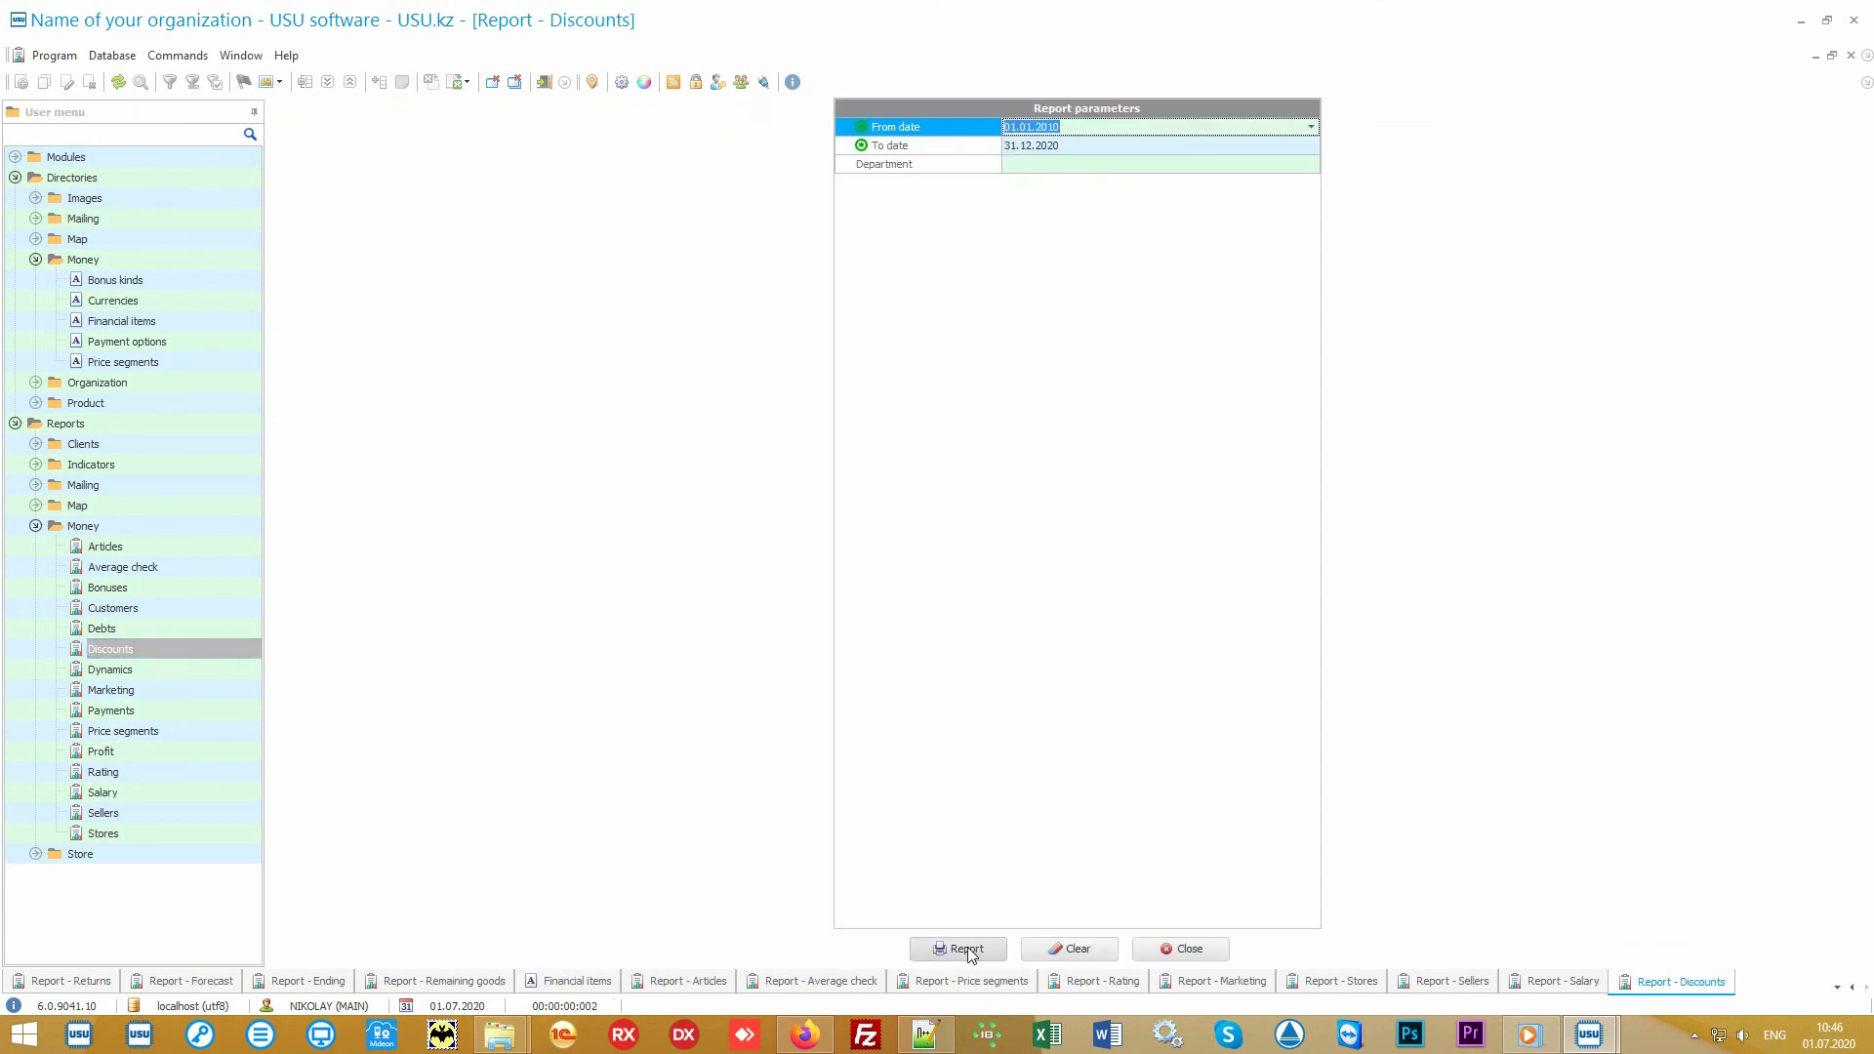
click(974, 950)
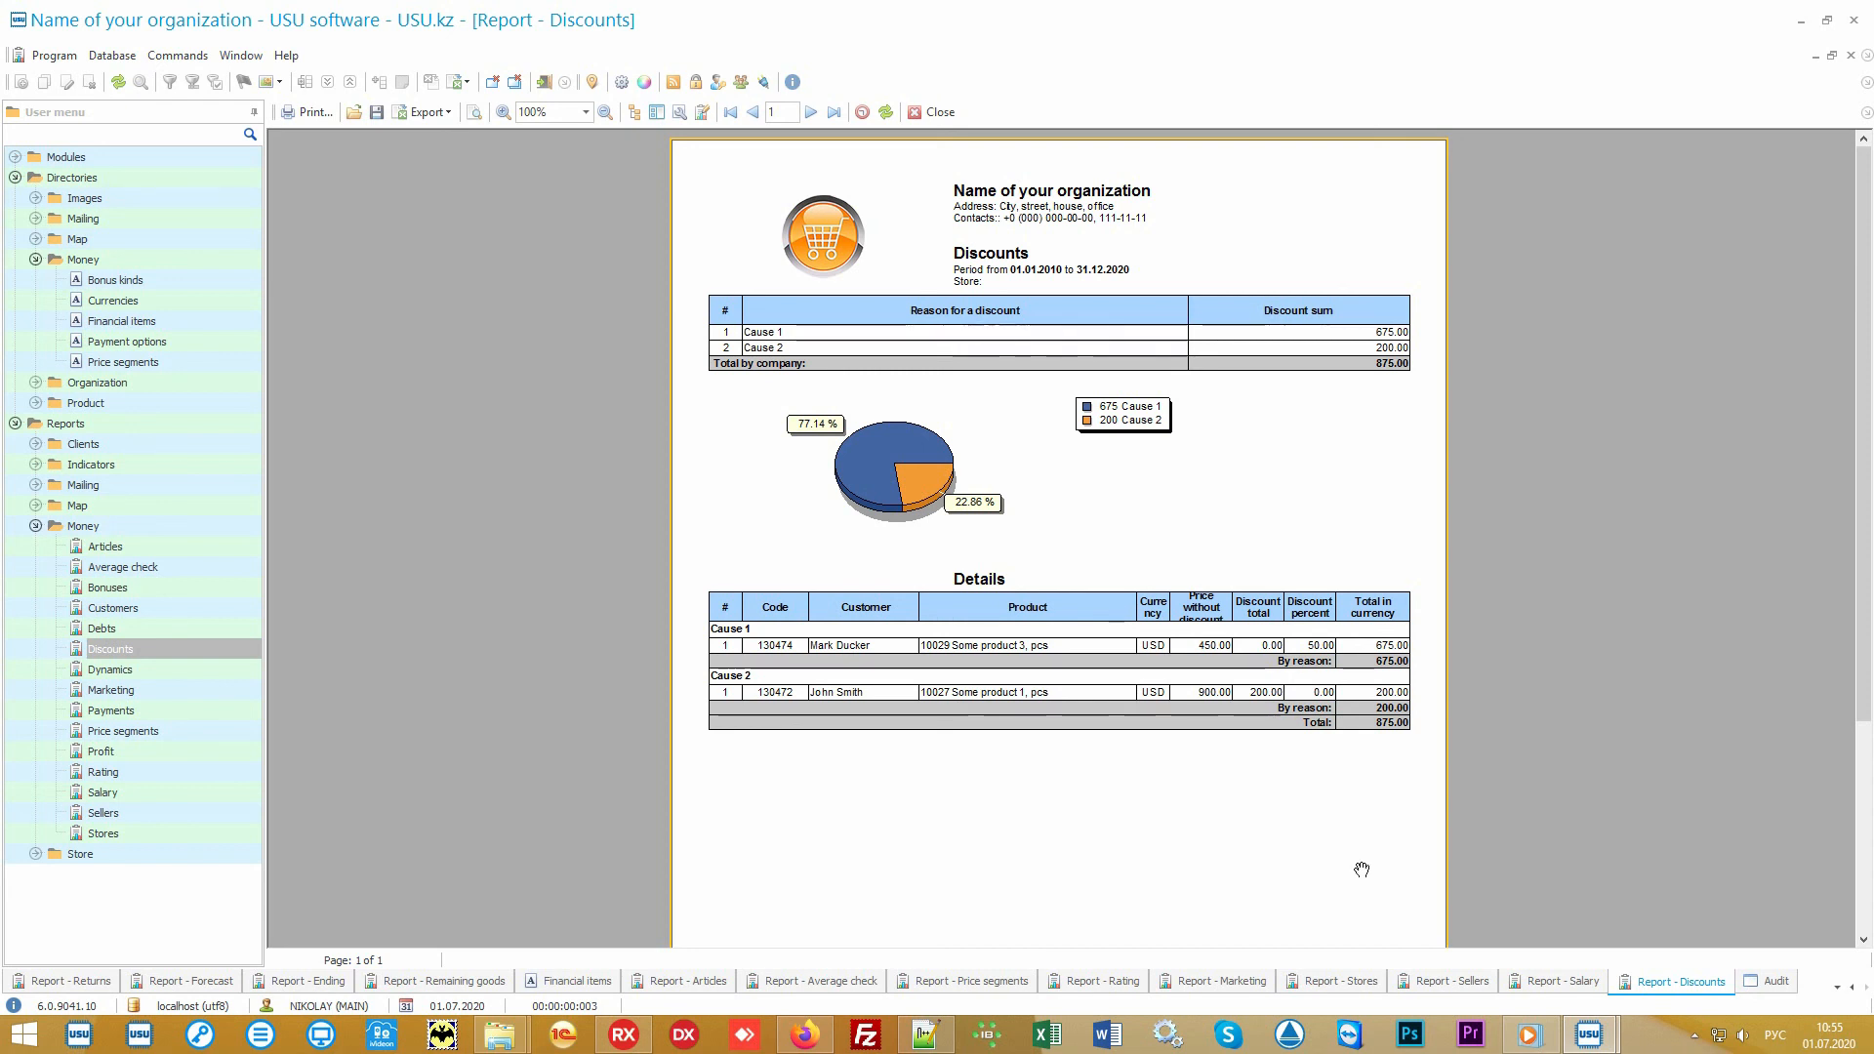
click(1773, 983)
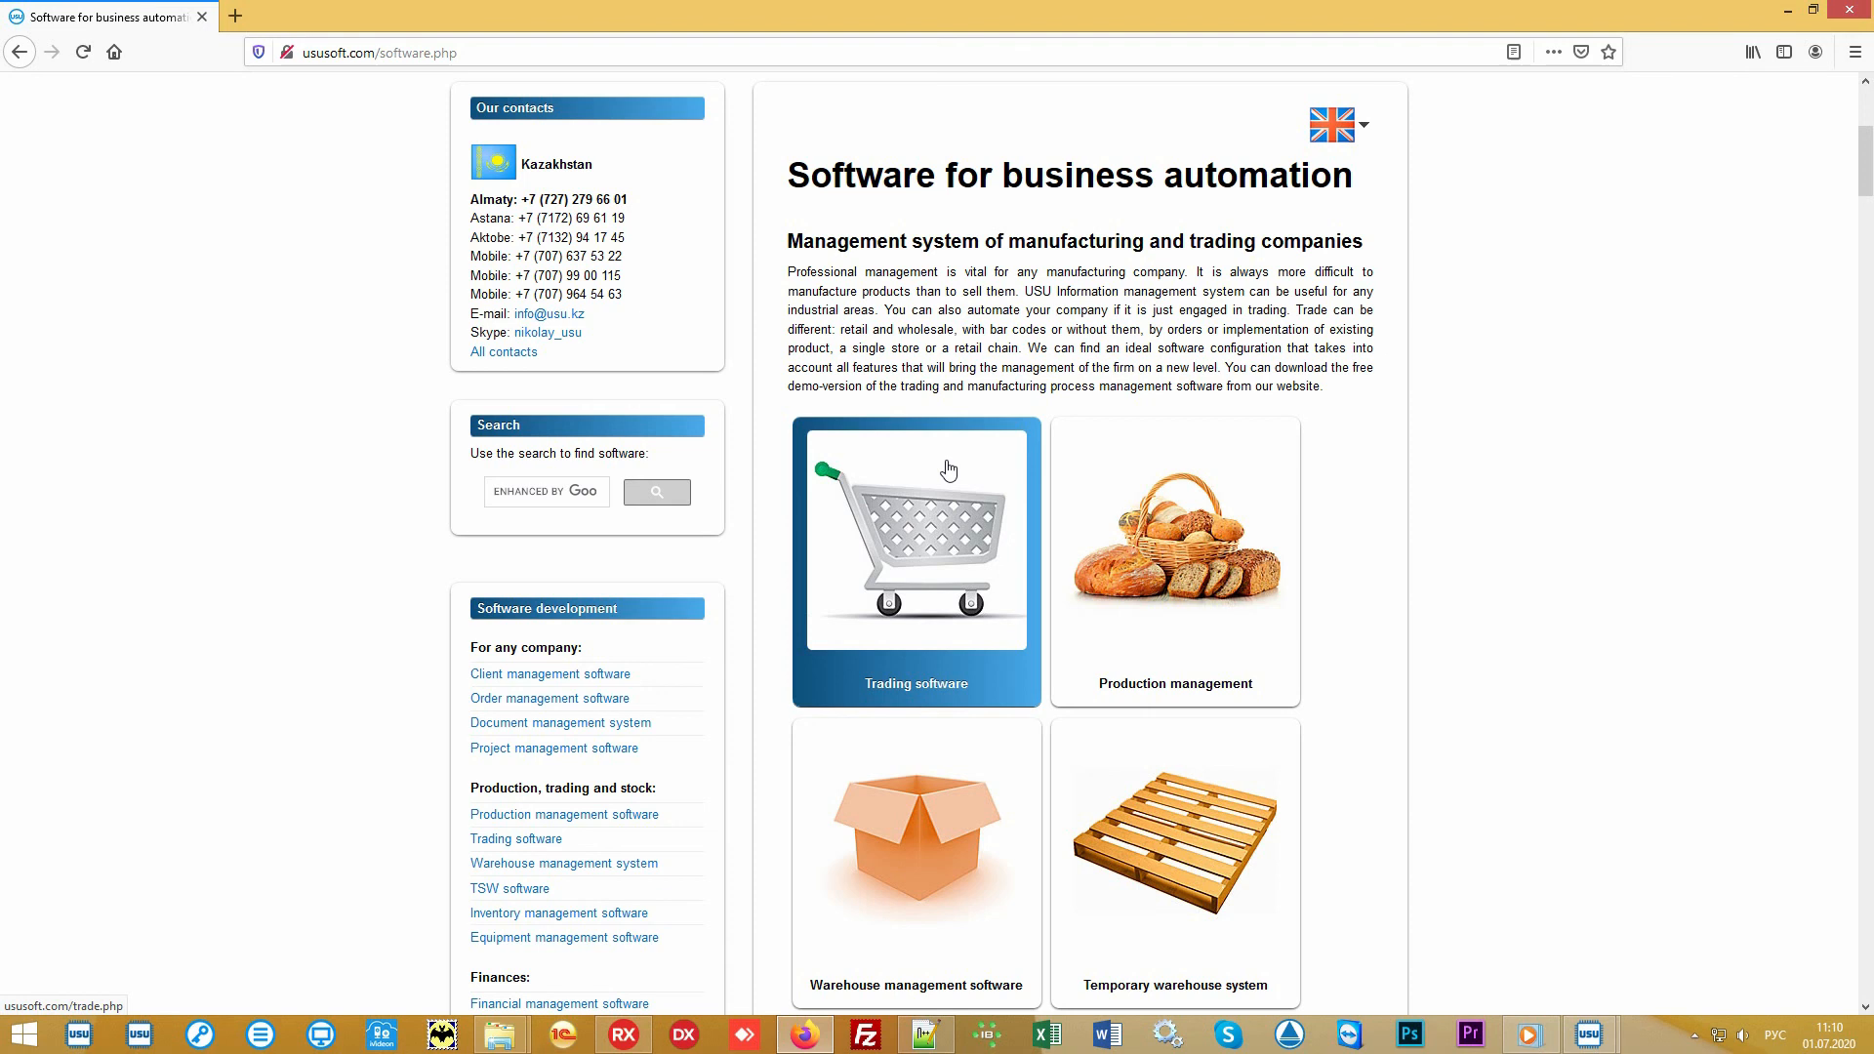
- Open the Price page of the ususoft.com website in Firefox and bring its price table into view
scroll(947, 470, up, 5)
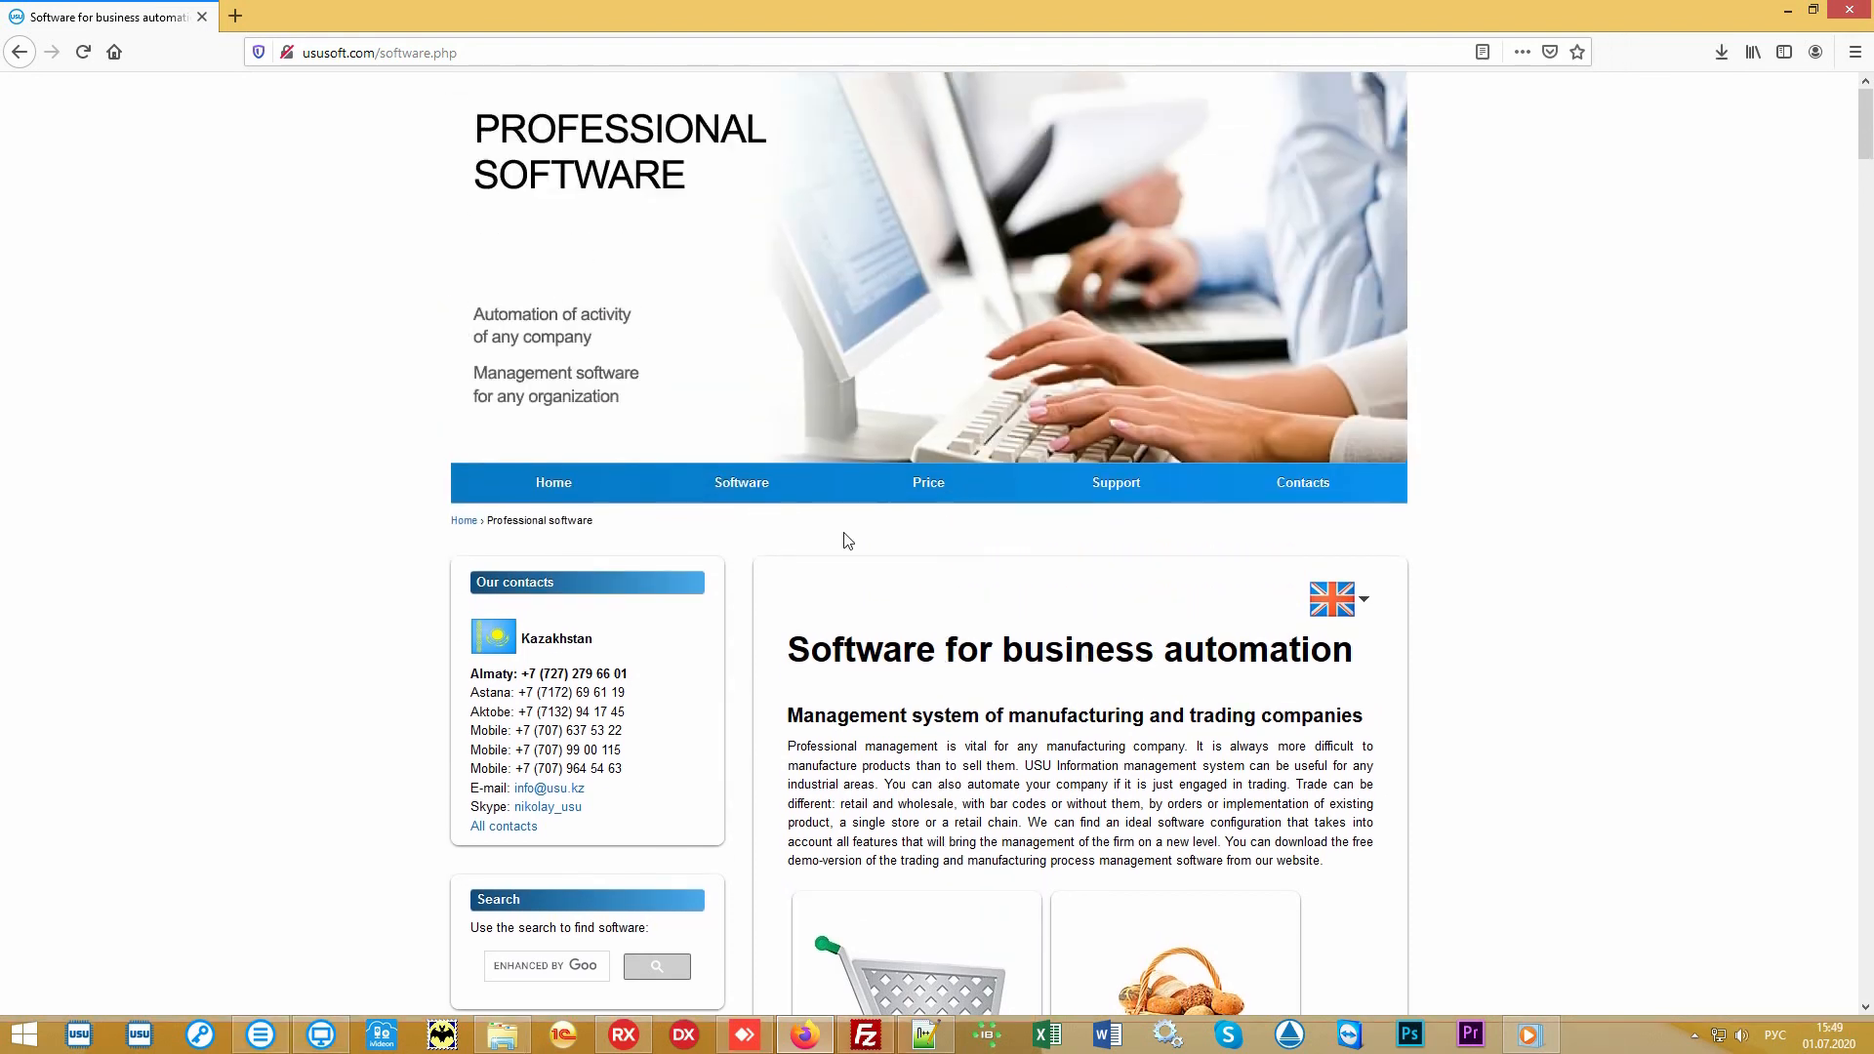
click(915, 498)
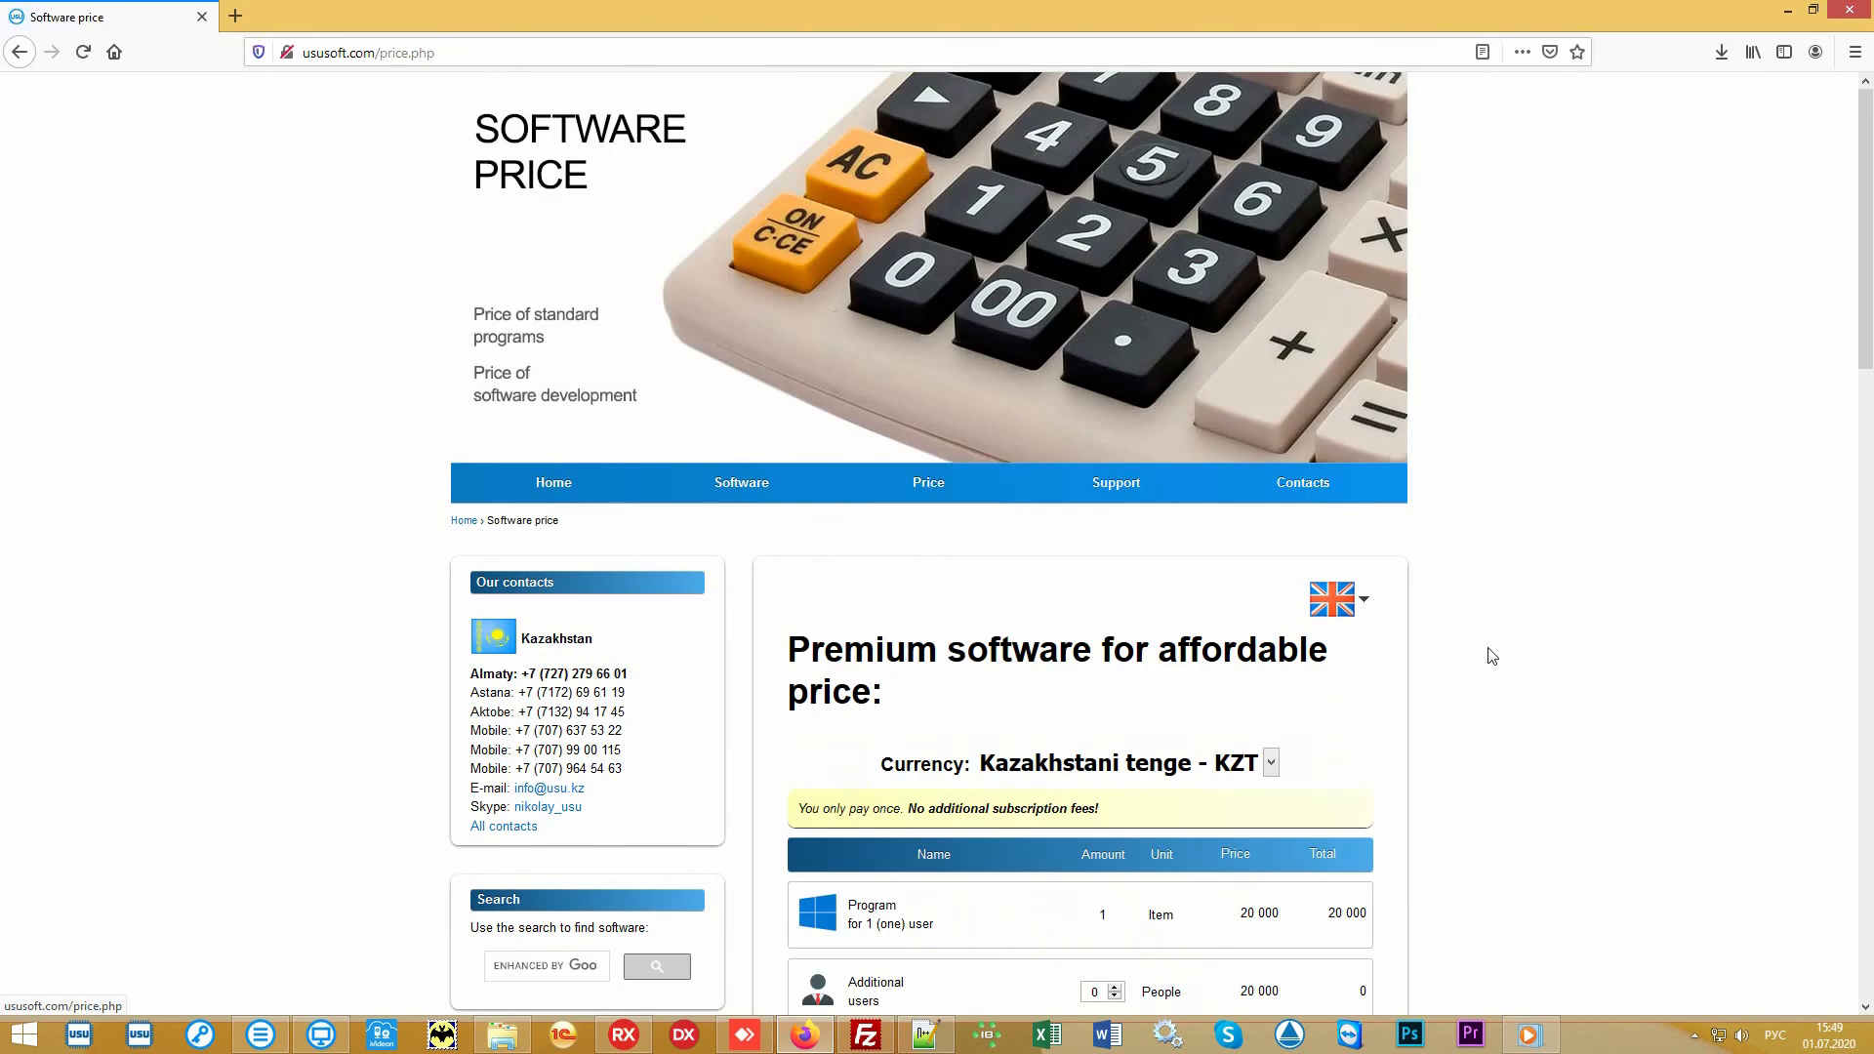
scroll(1556, 636, down, 4)
scroll(1554, 636, down, 1)
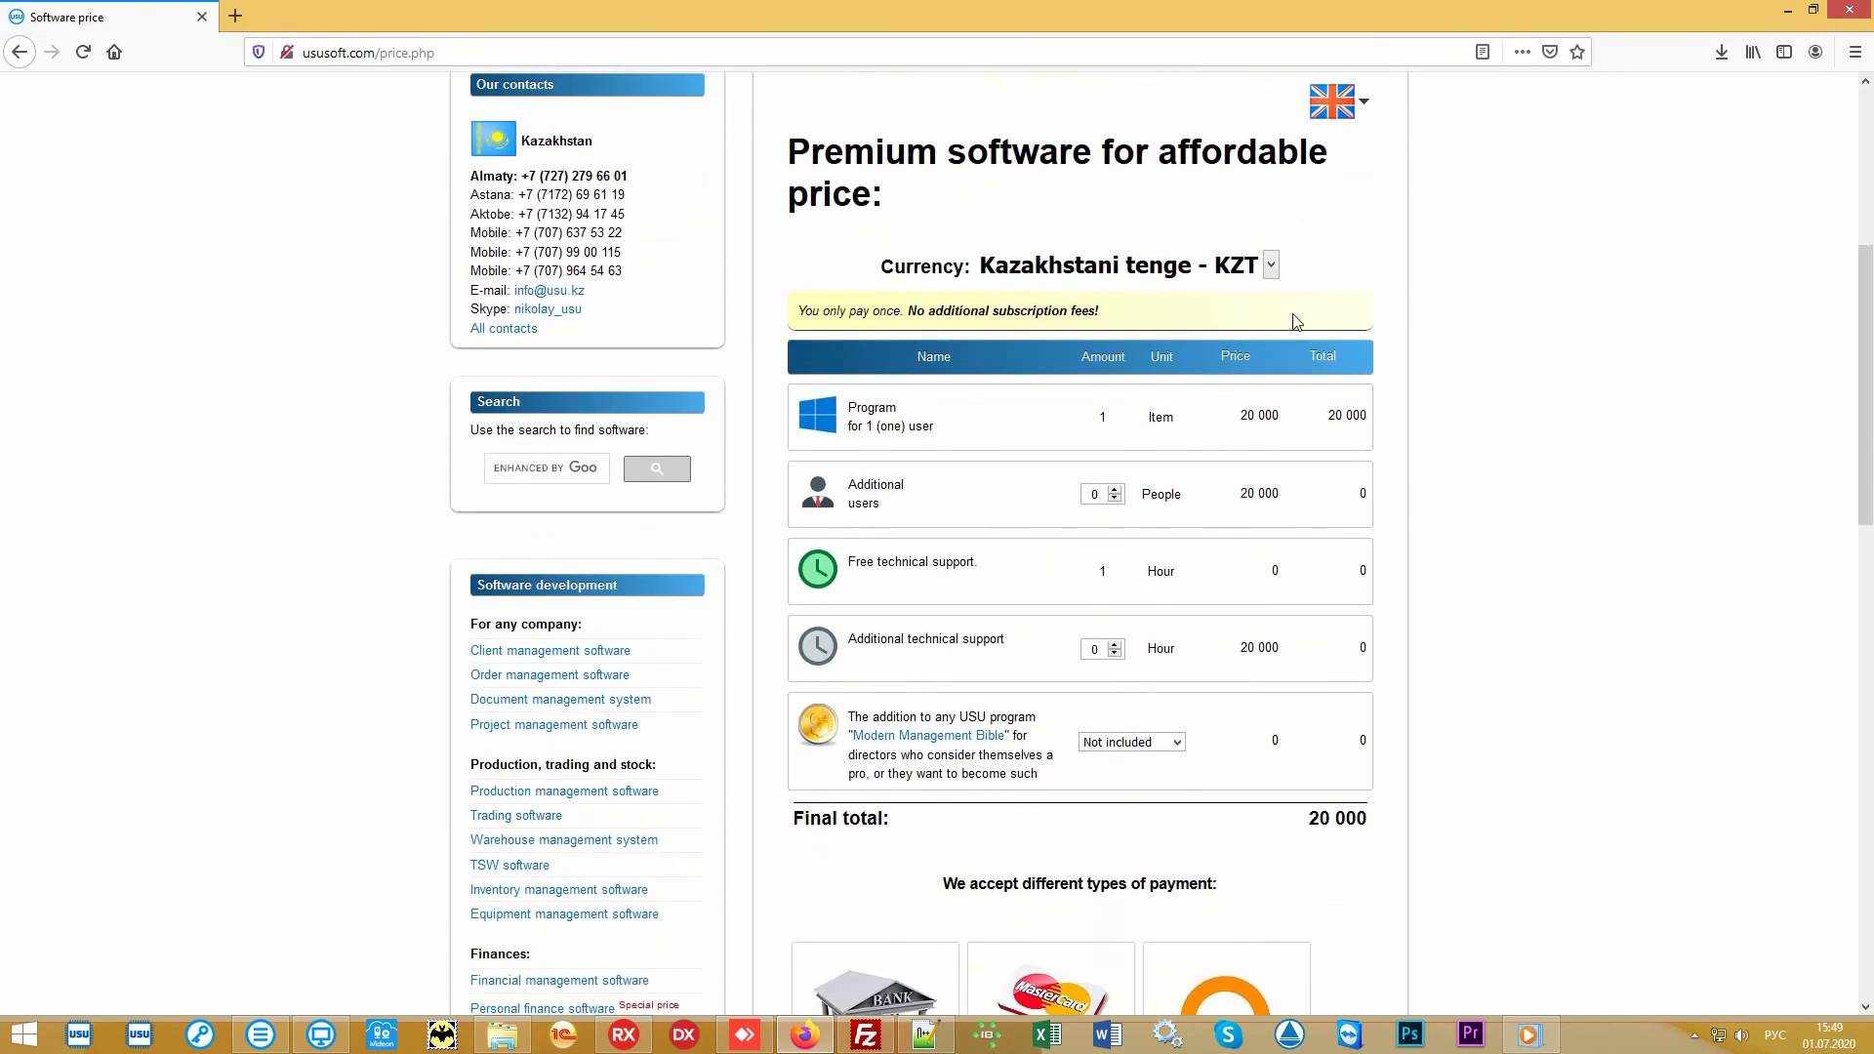
- Set the price table's currency to US dollar - USD and examine the final total and accepted payment types
click(1271, 264)
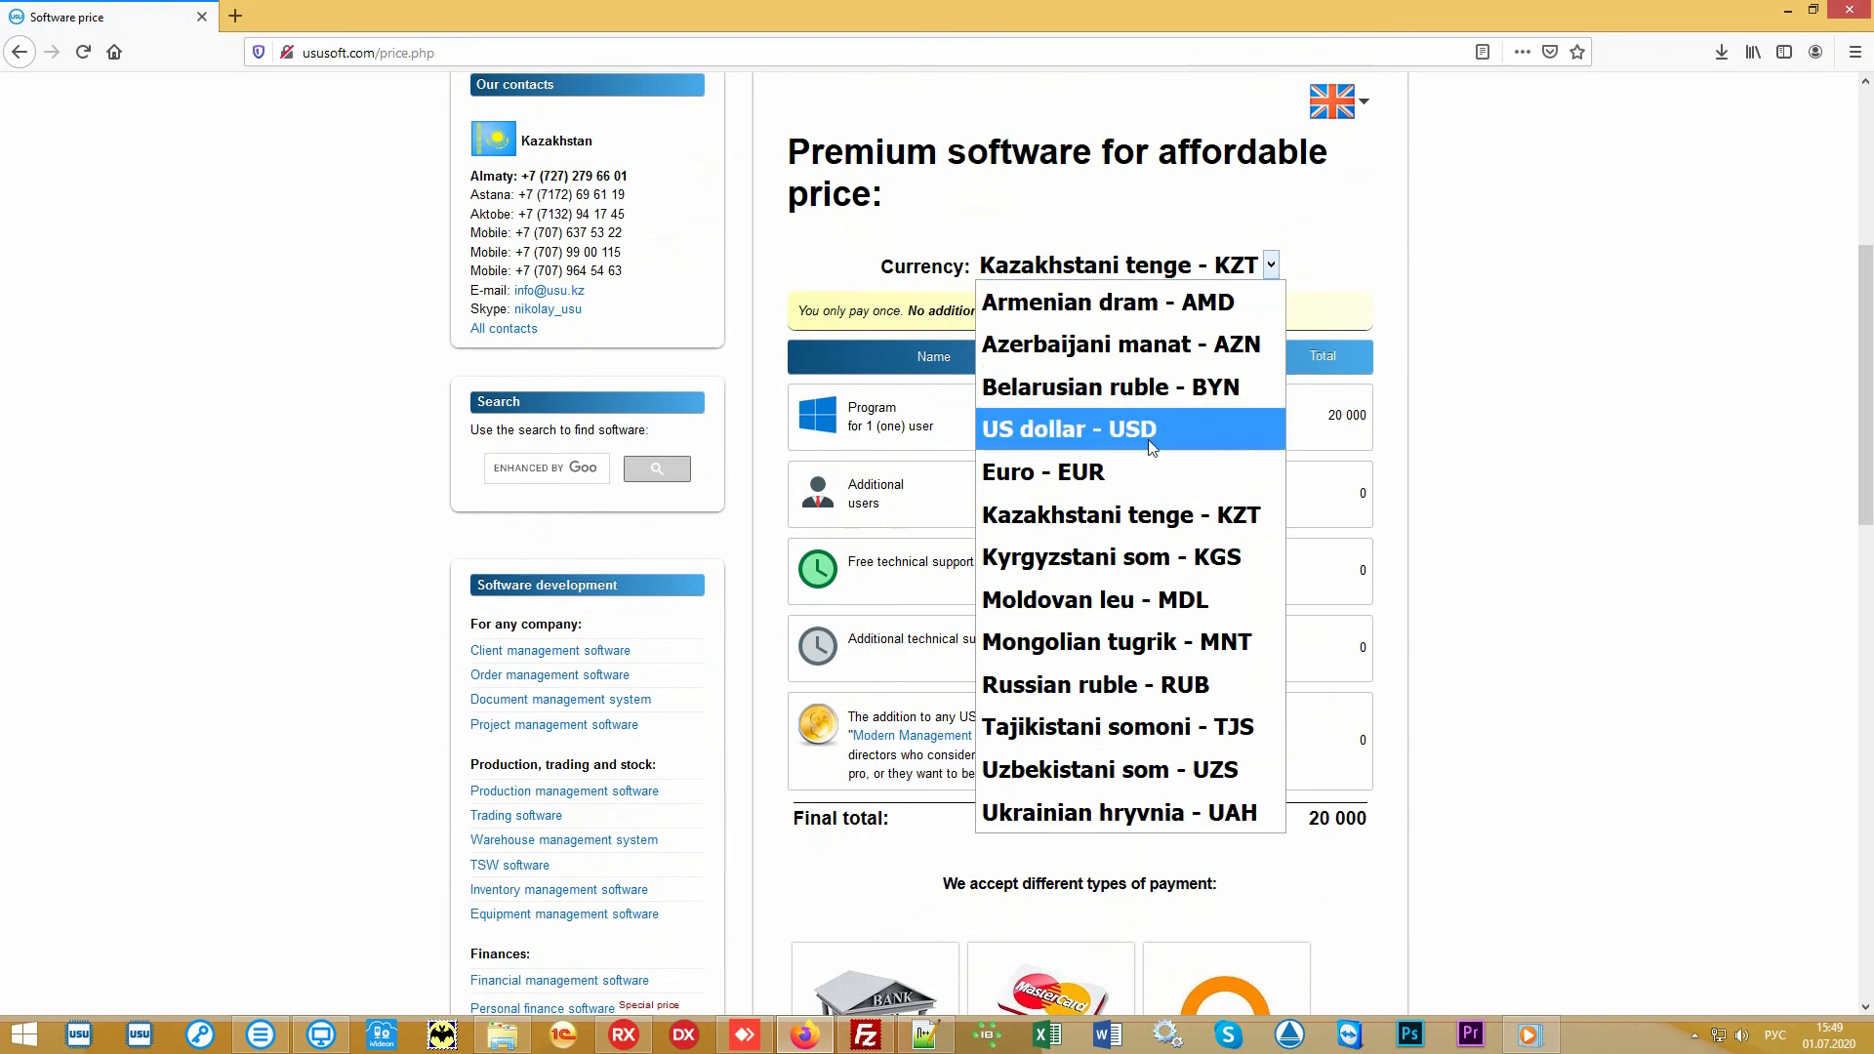
click(1257, 431)
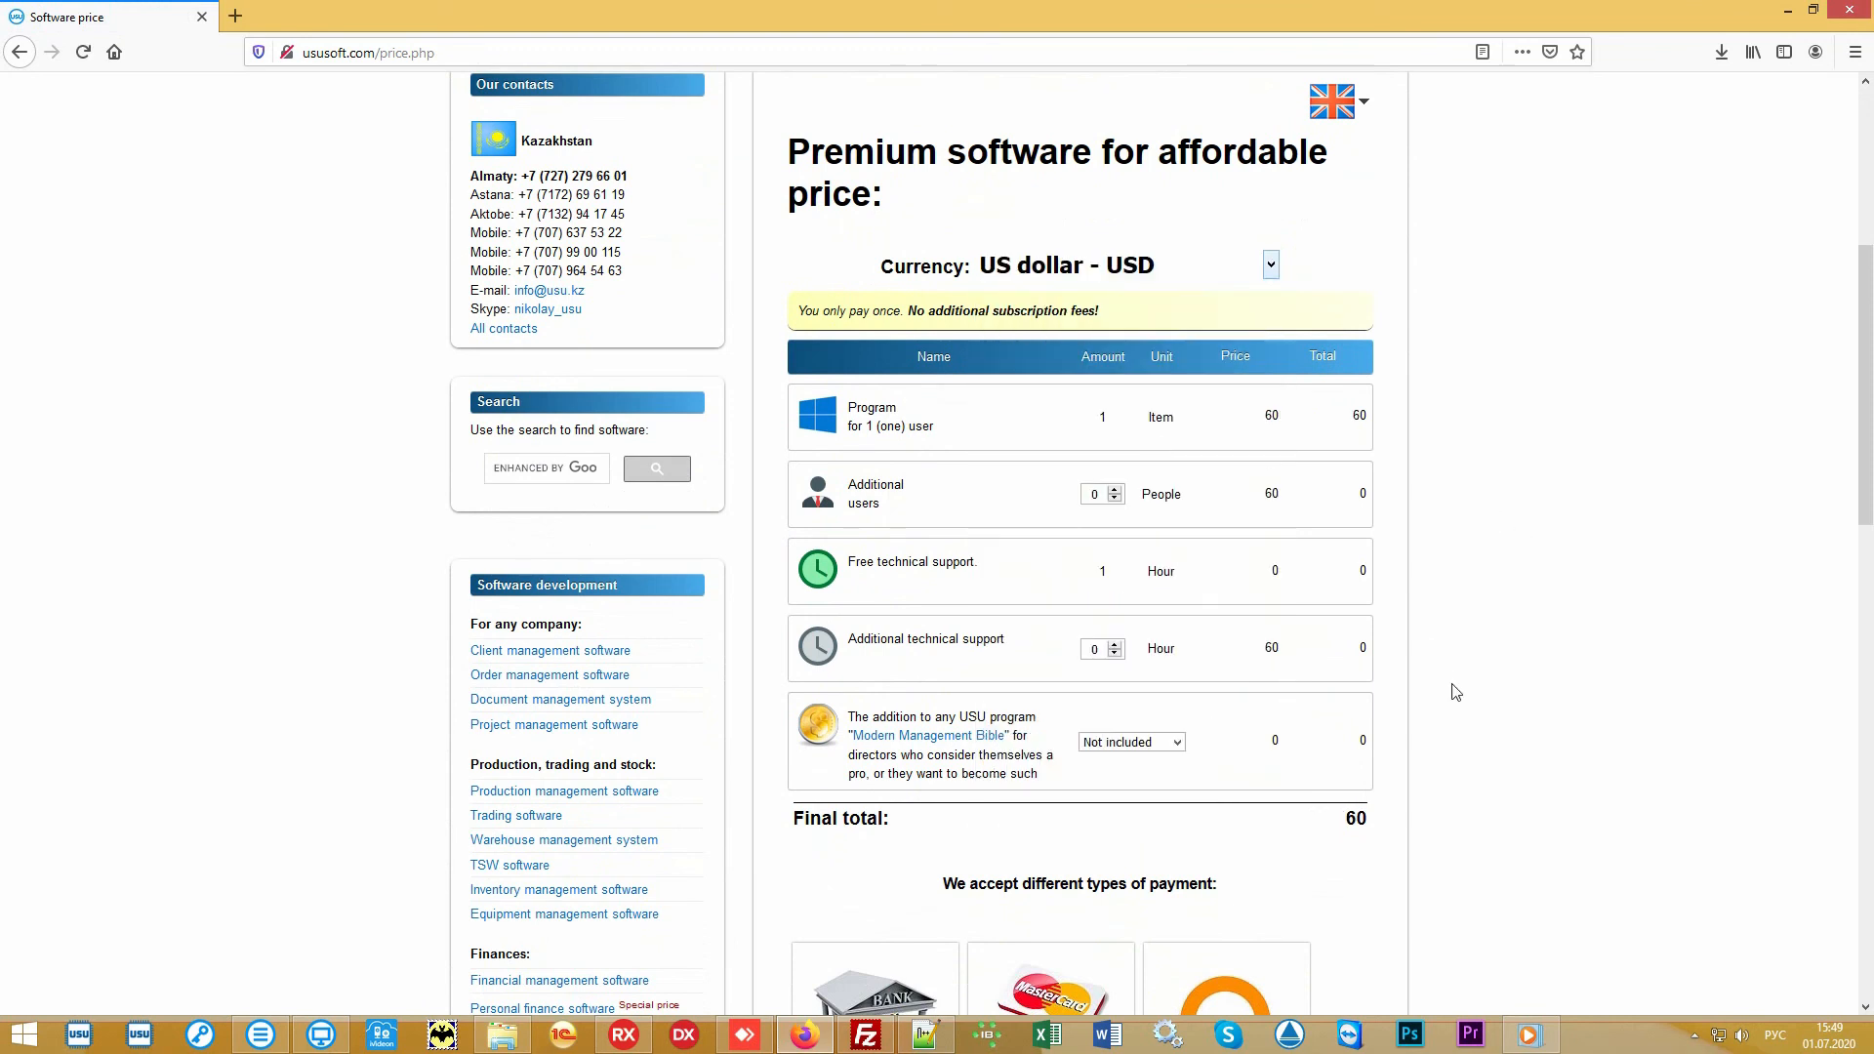
drag(1334, 827, 1378, 827)
click(1301, 822)
scroll(1591, 510, down, 1)
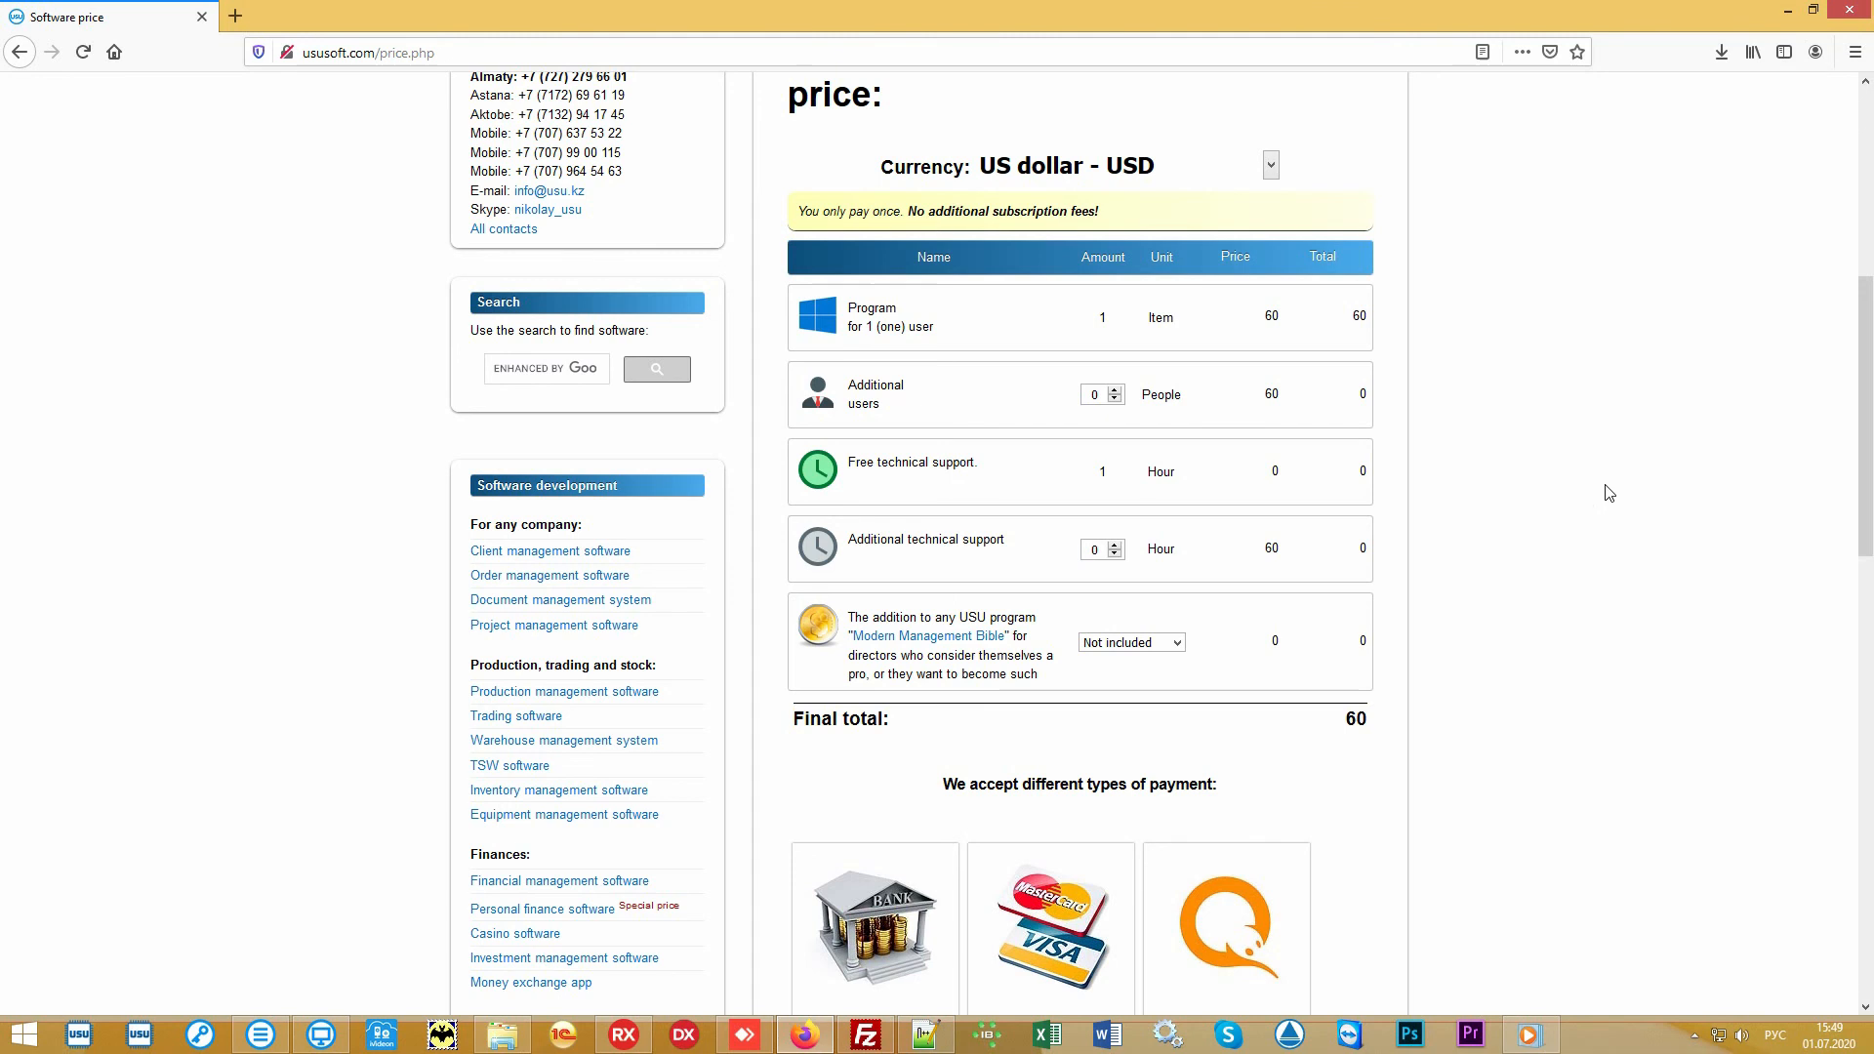
- Open the website's Contacts page and examine the e-mail, Skype and phone contacts listed by country
scroll(1608, 493, up, 6)
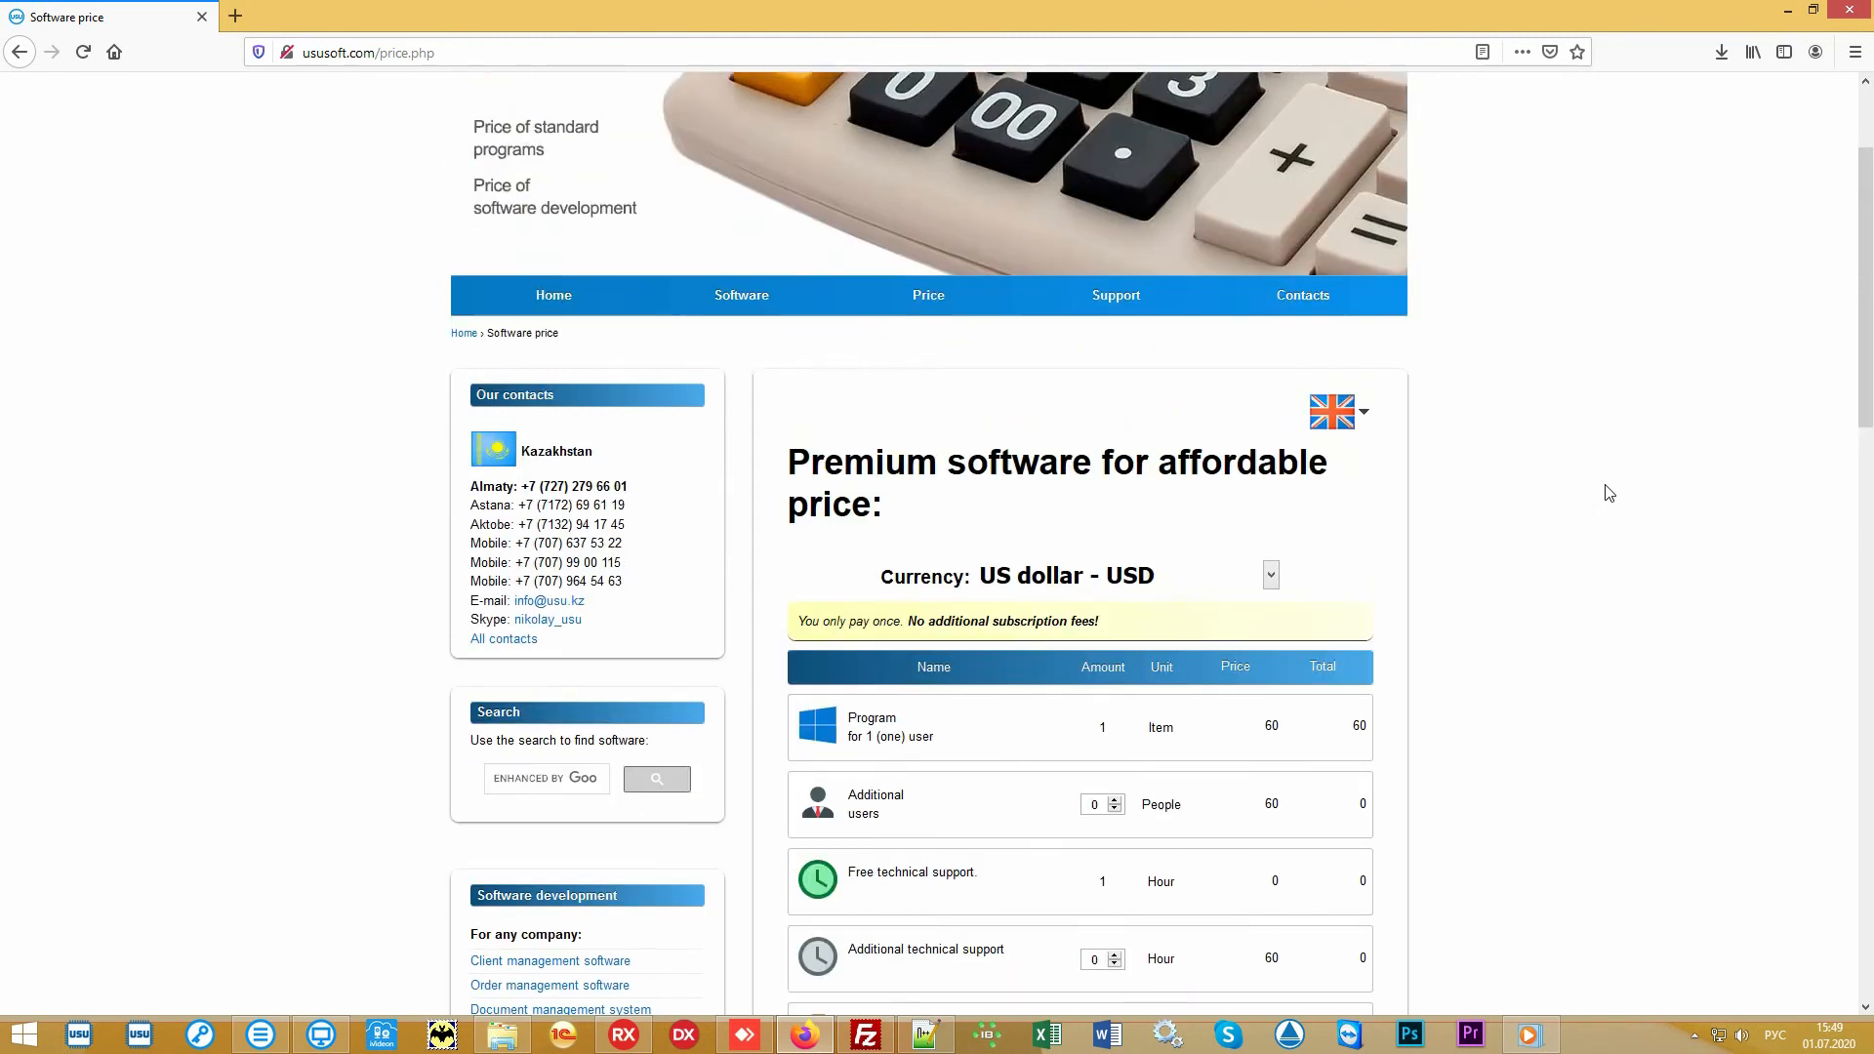
click(1320, 484)
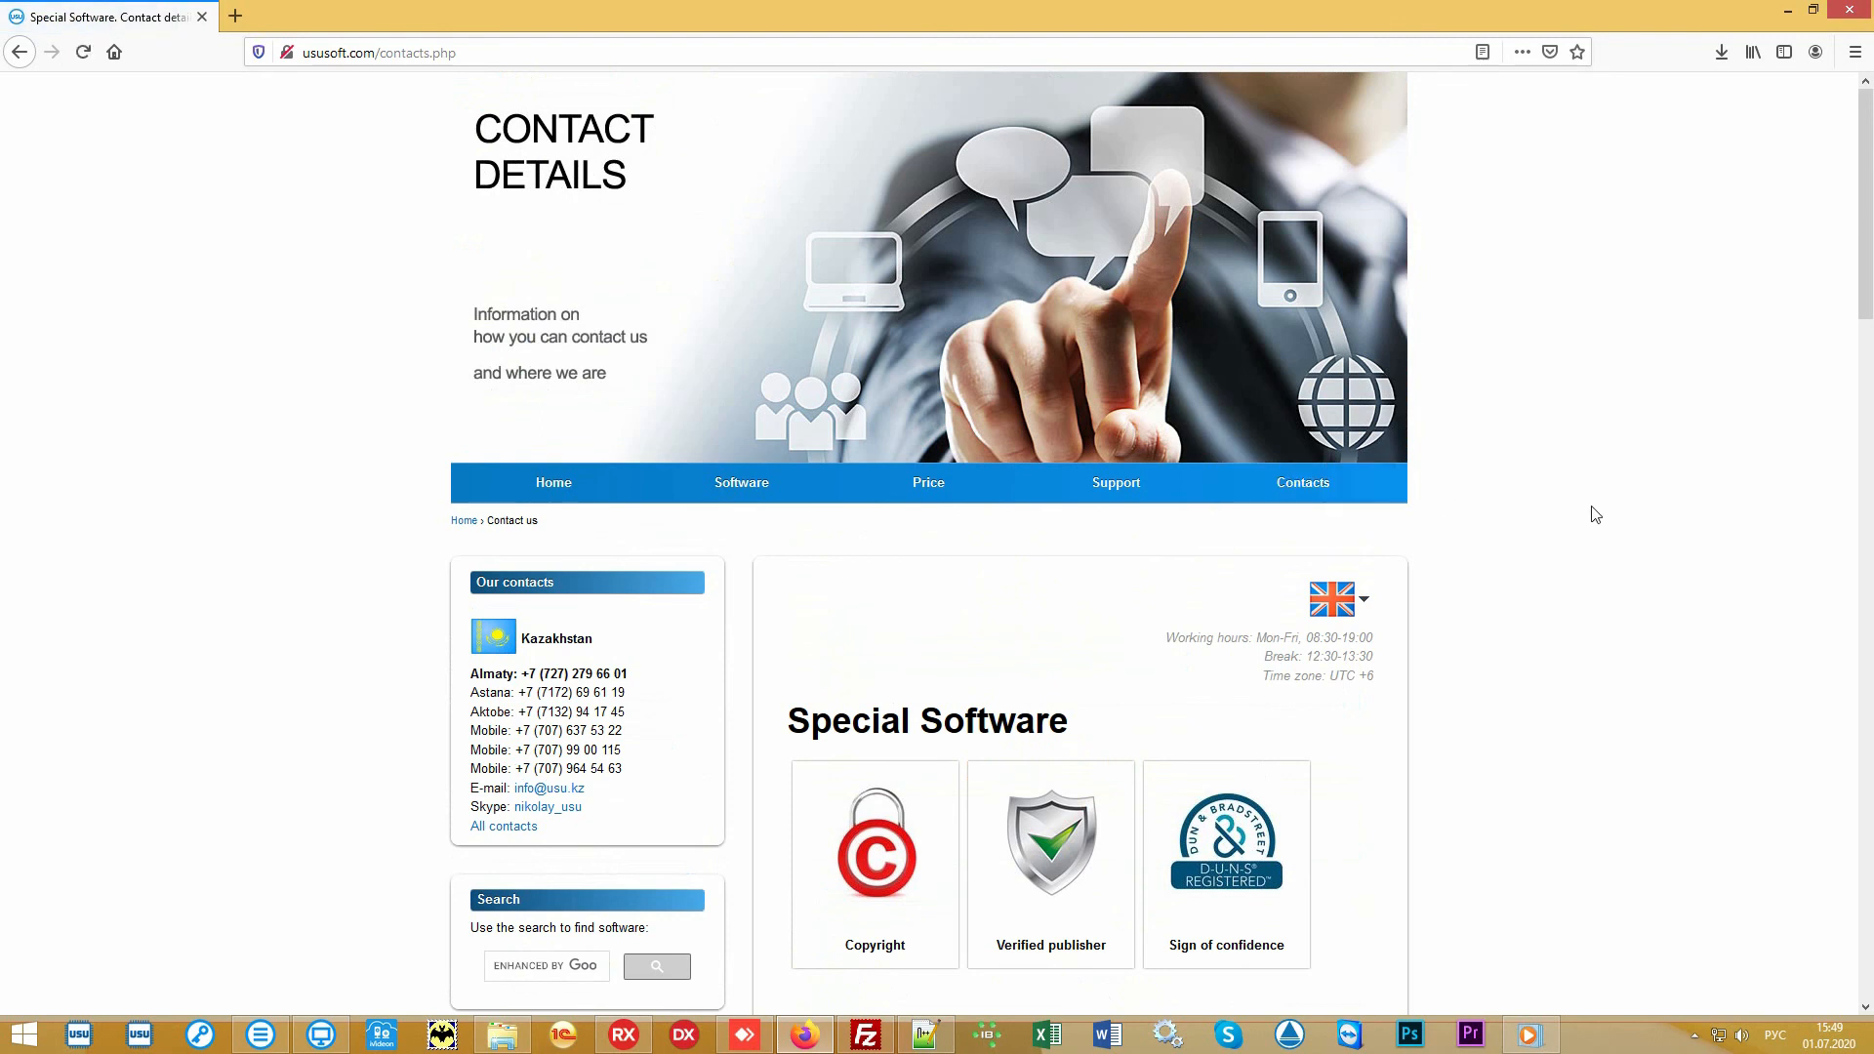
scroll(1595, 515, down, 7)
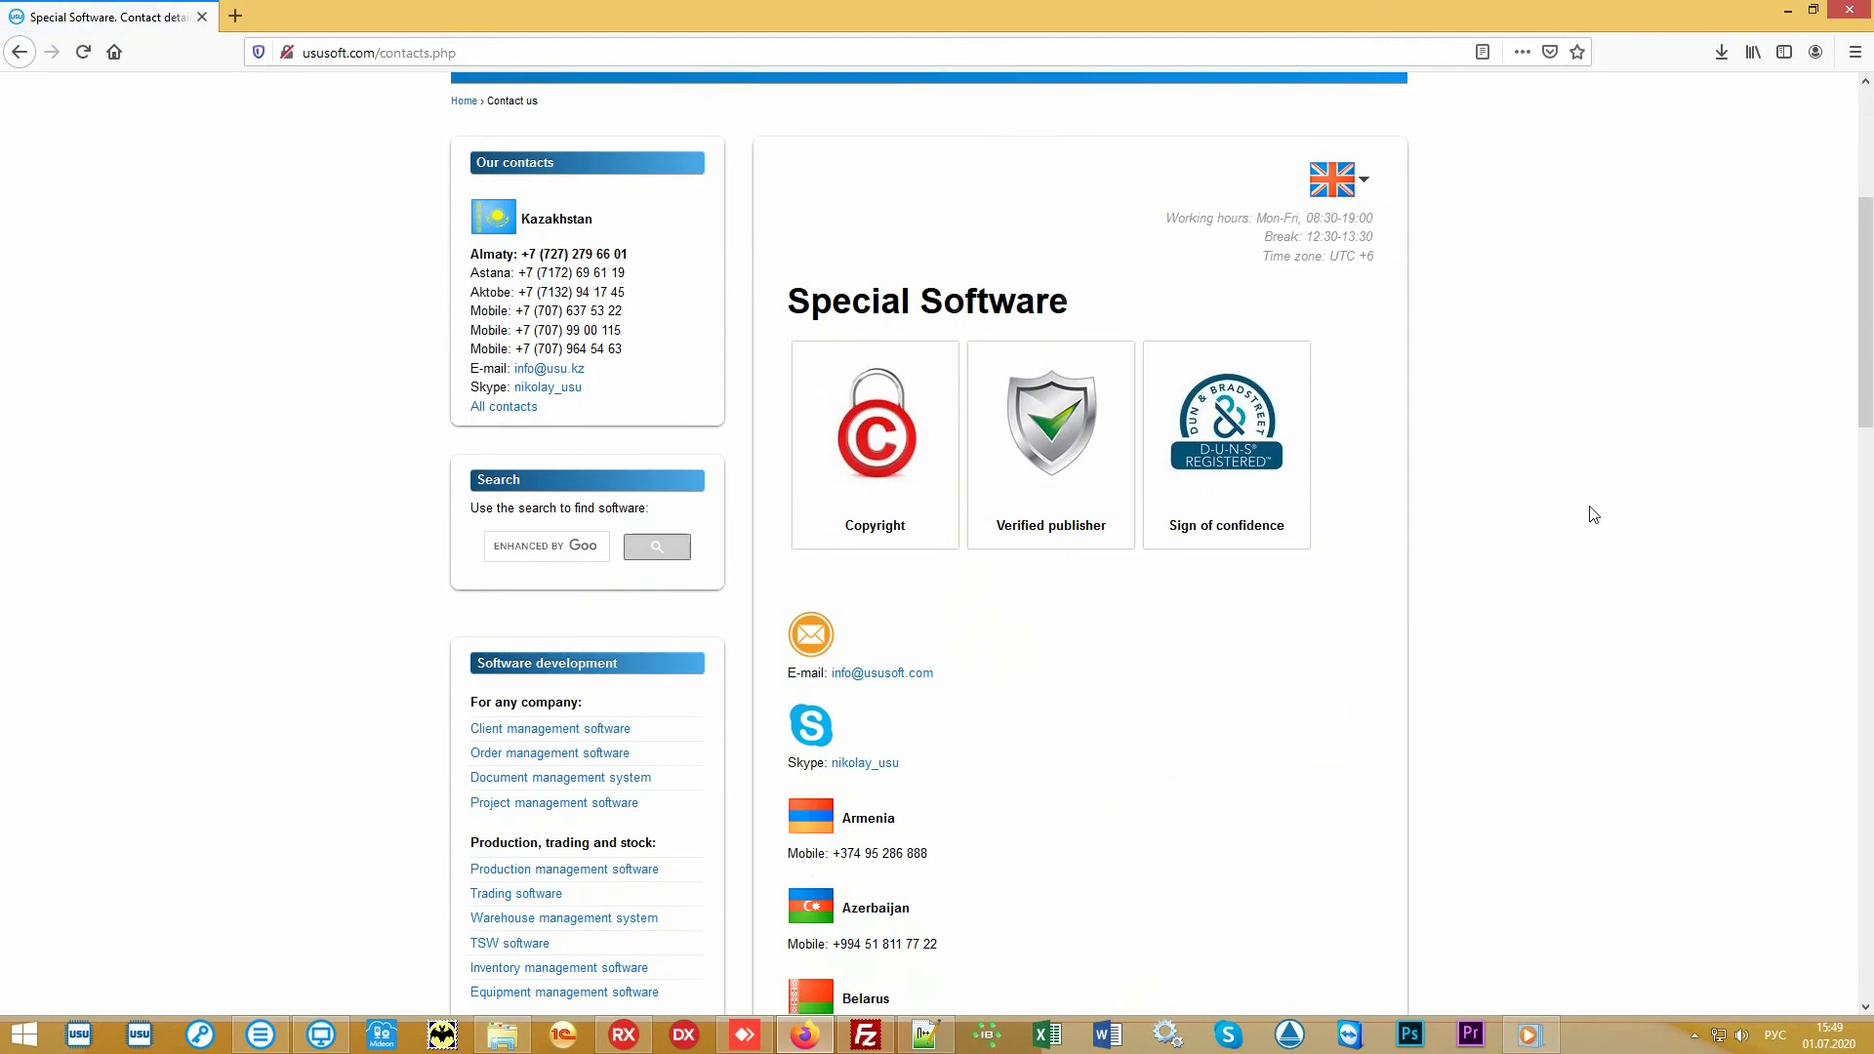
scroll(1593, 514, down, 6)
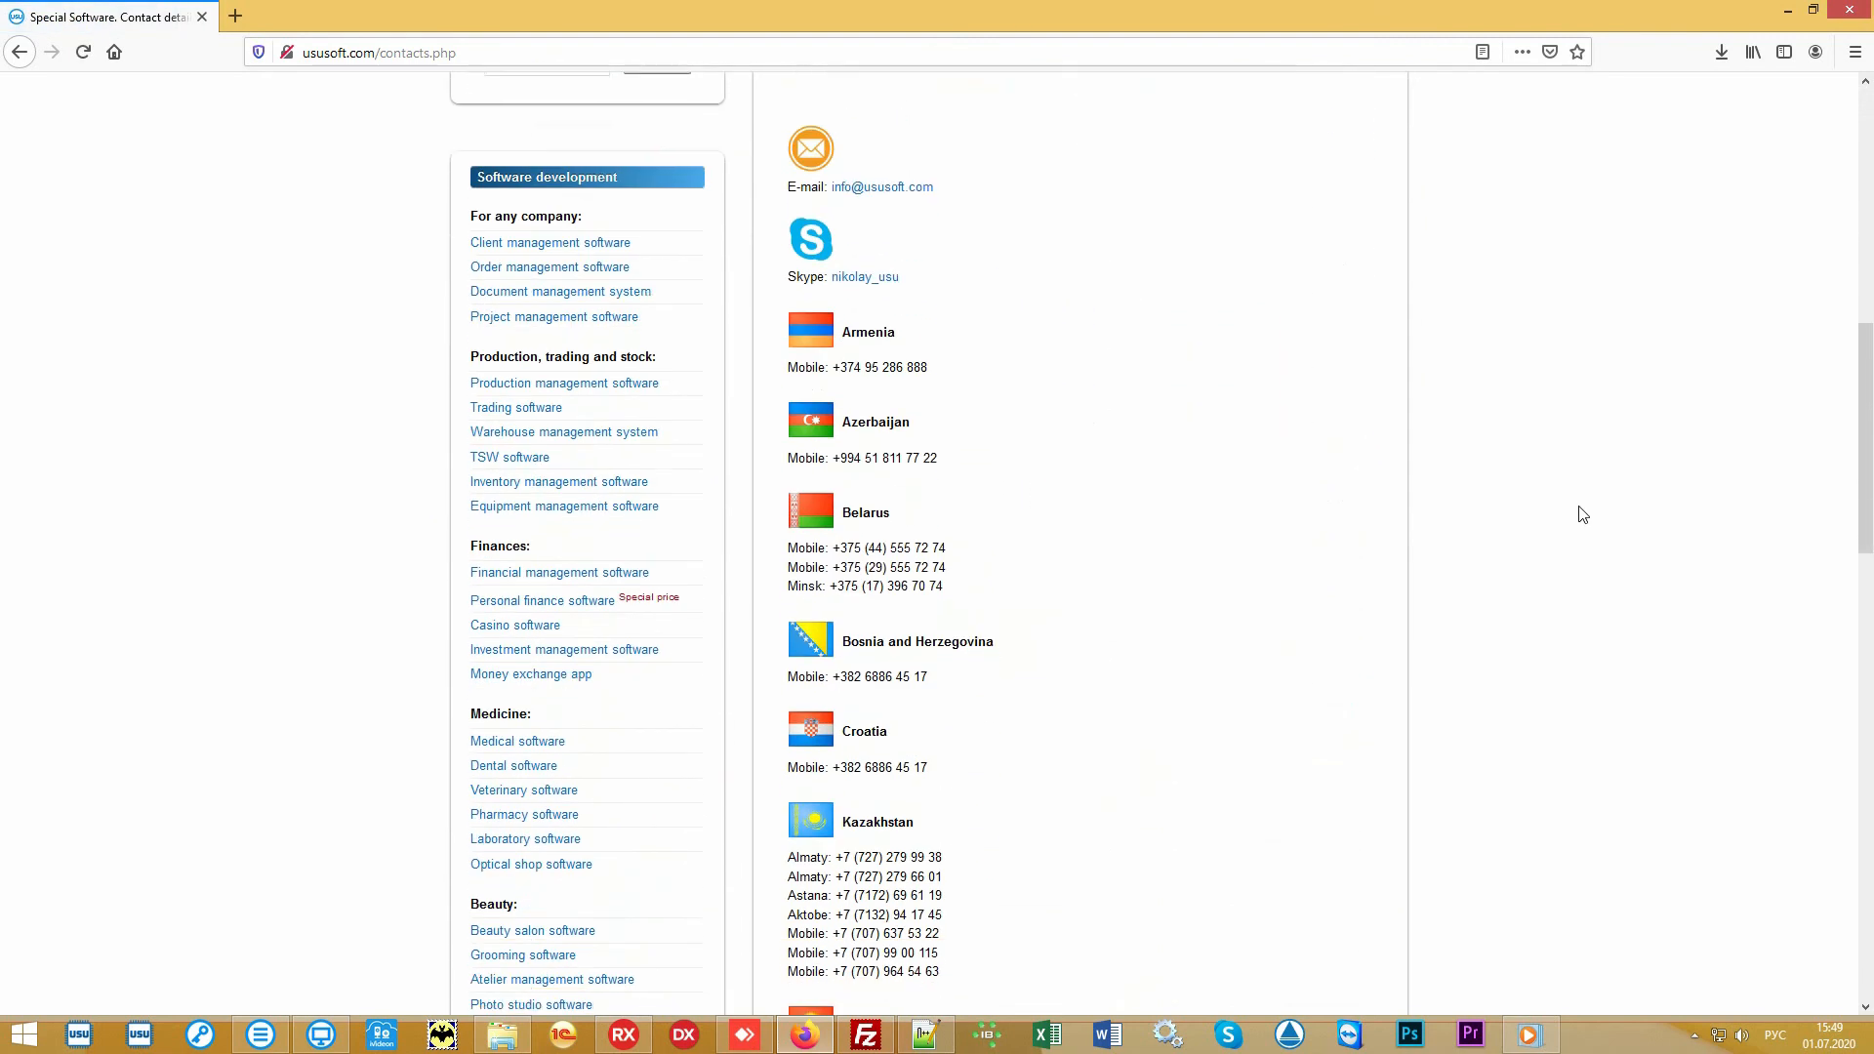
scroll(1571, 514, down, 5)
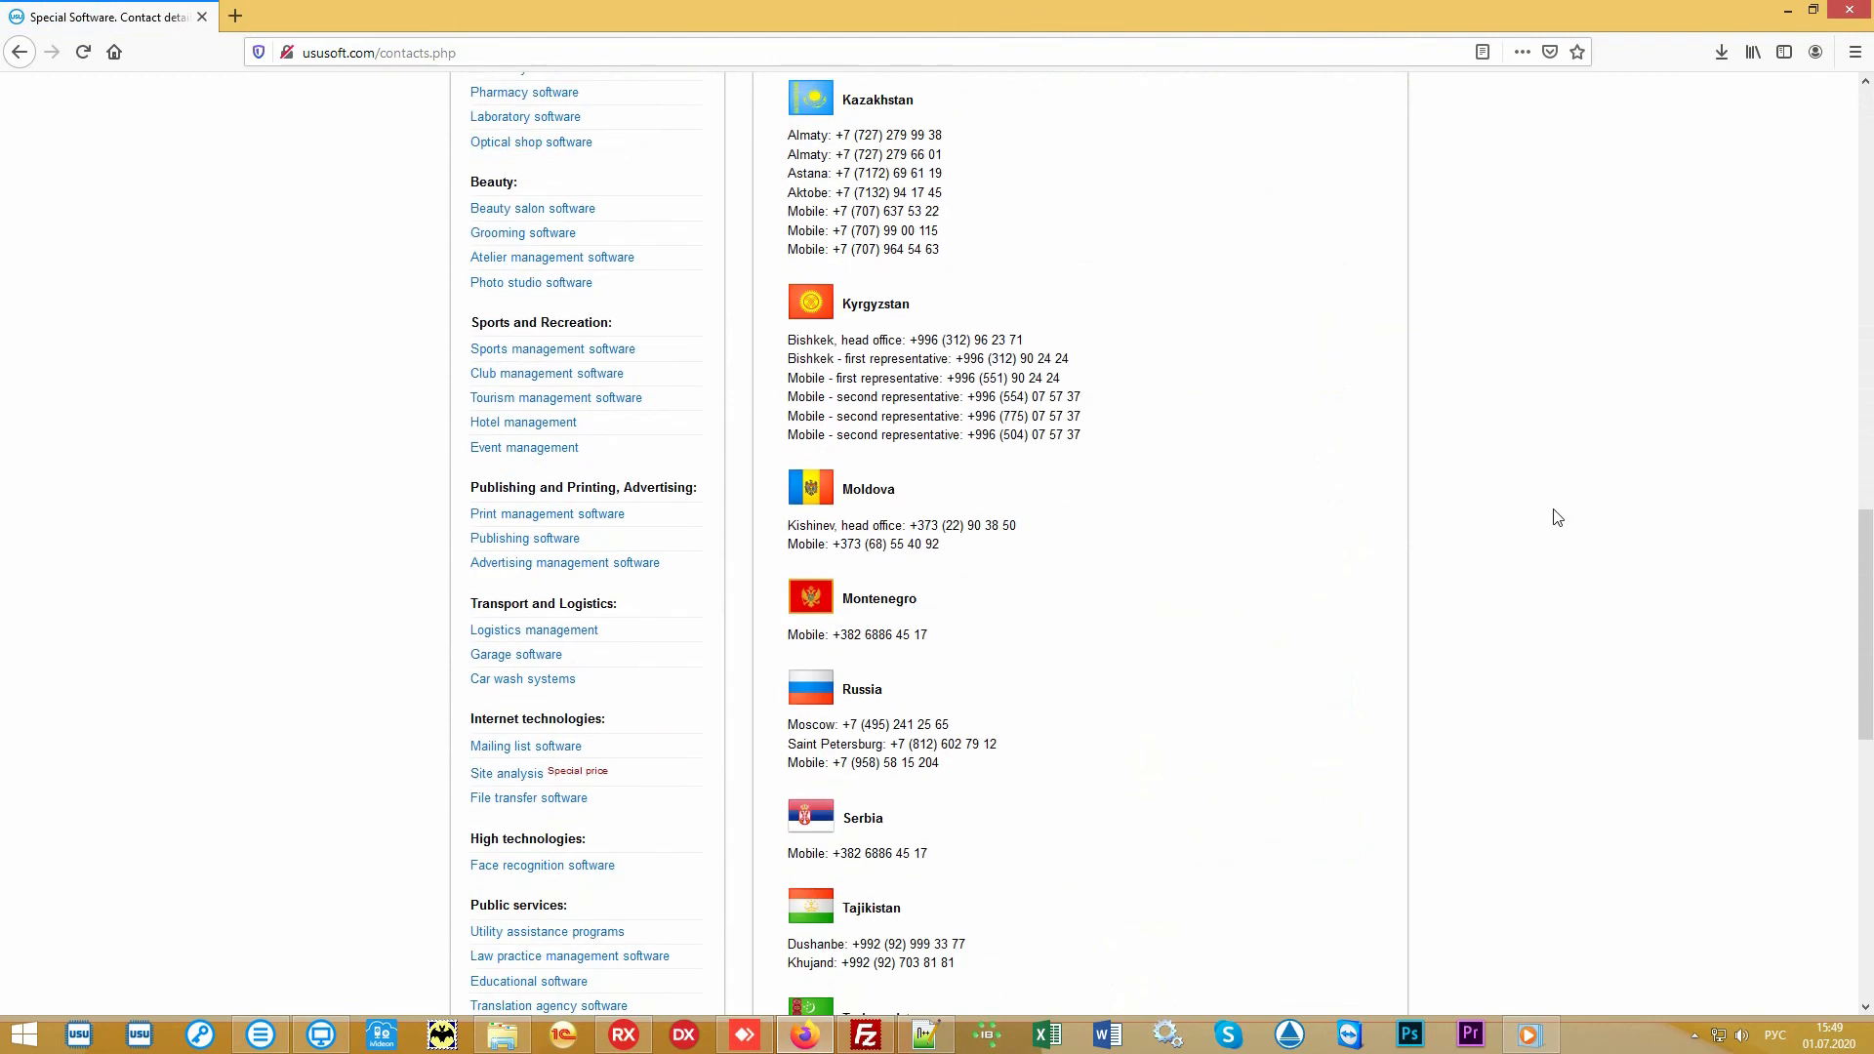
scroll(1550, 512, down, 4)
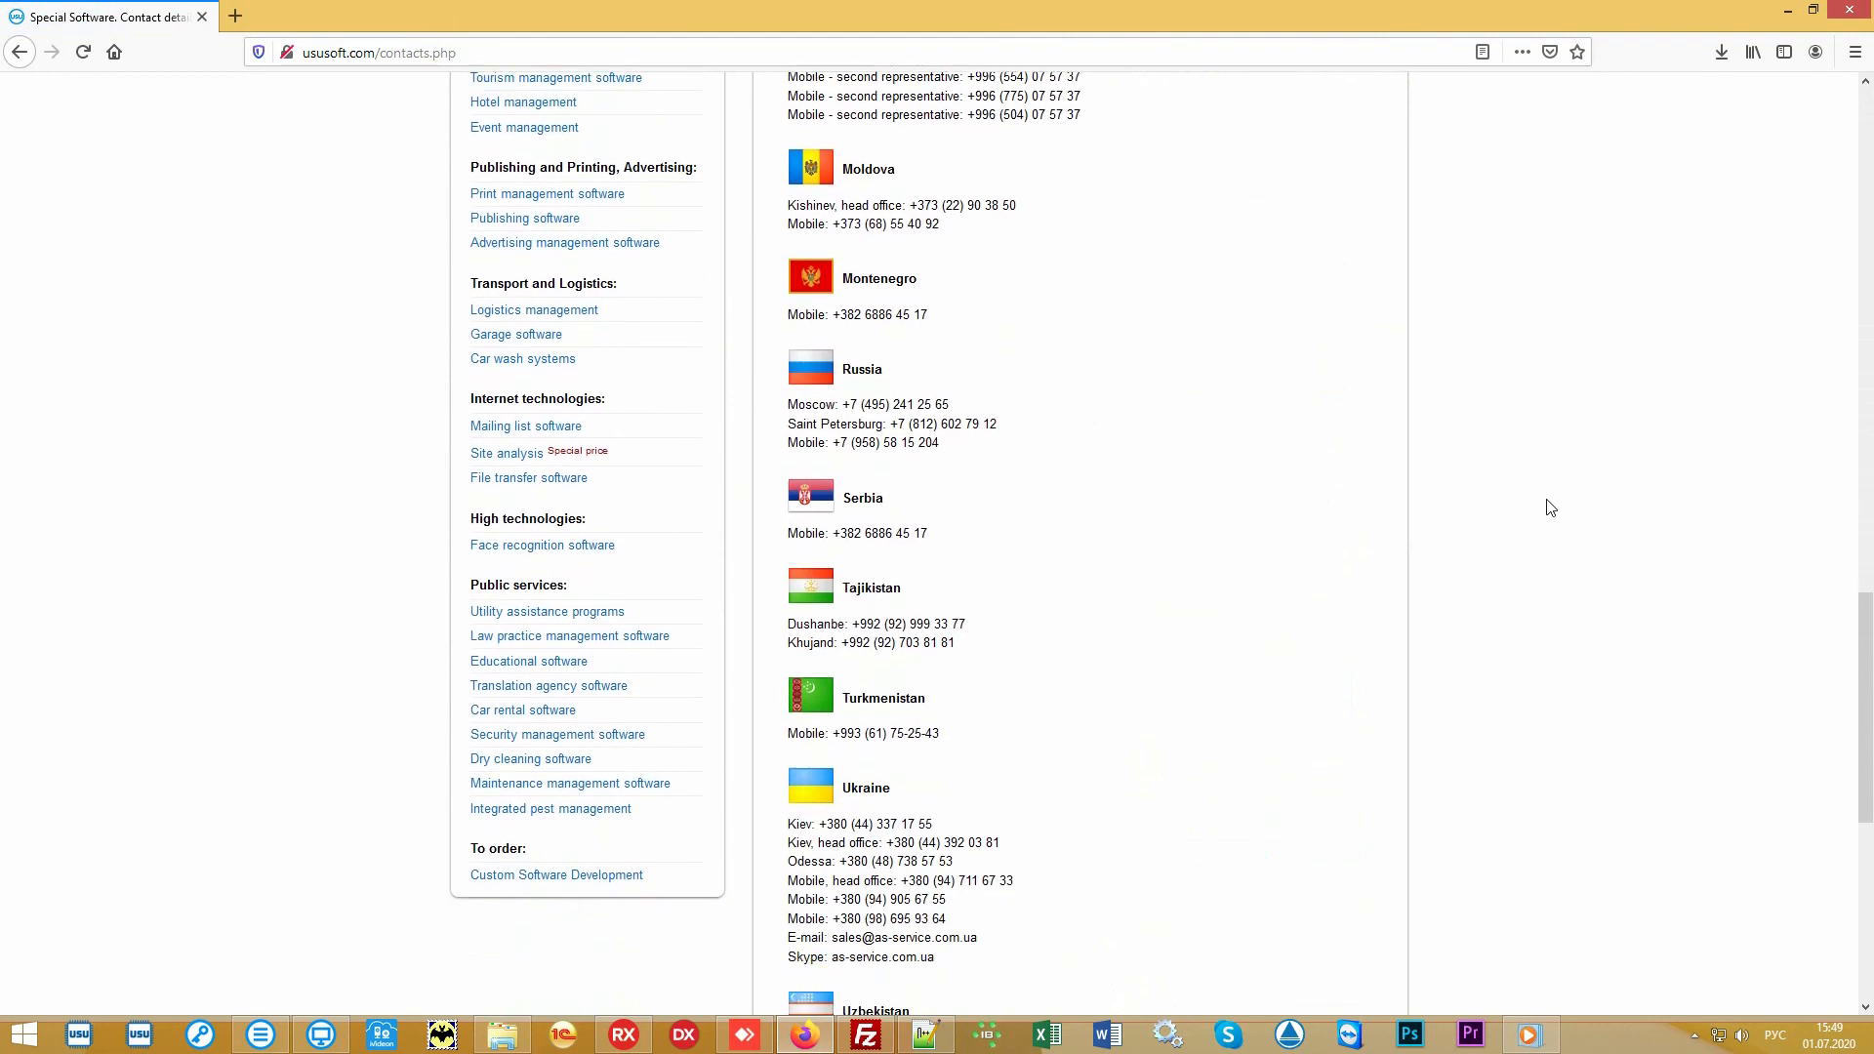
scroll(1550, 508, up, 10)
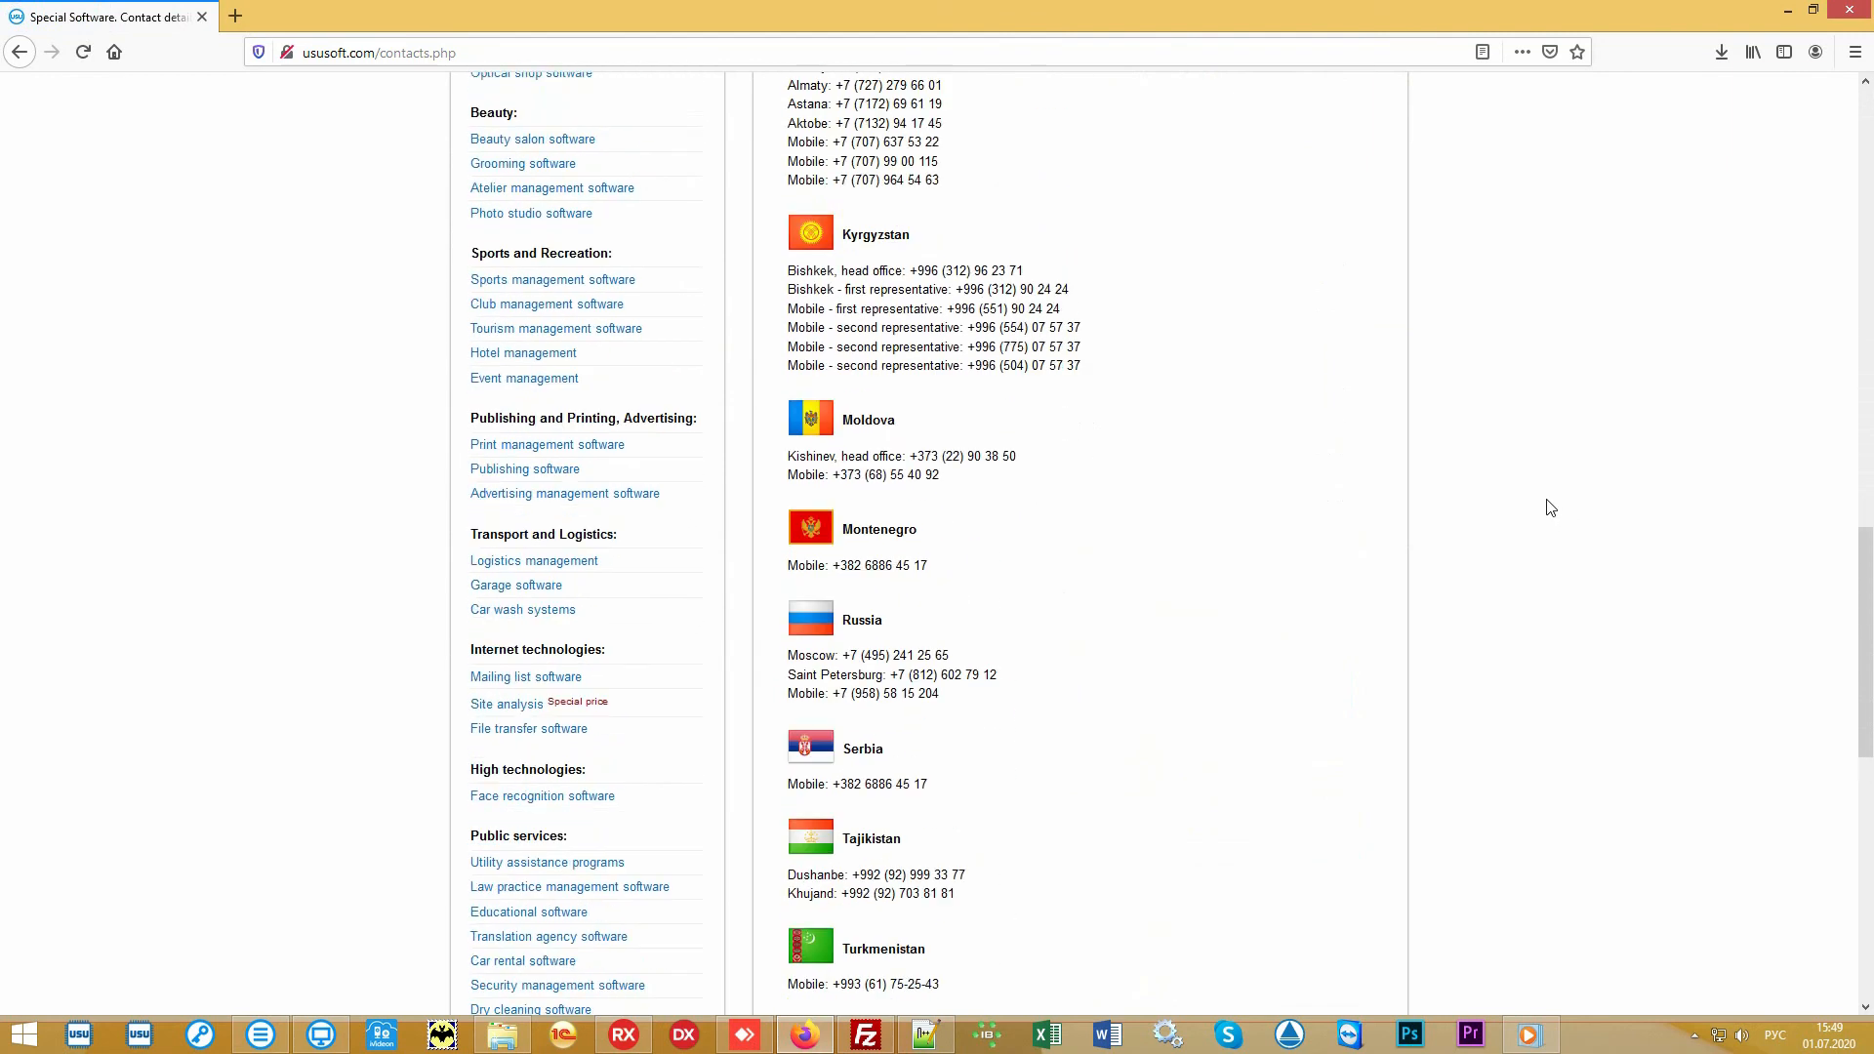
scroll(1550, 508, up, 11)
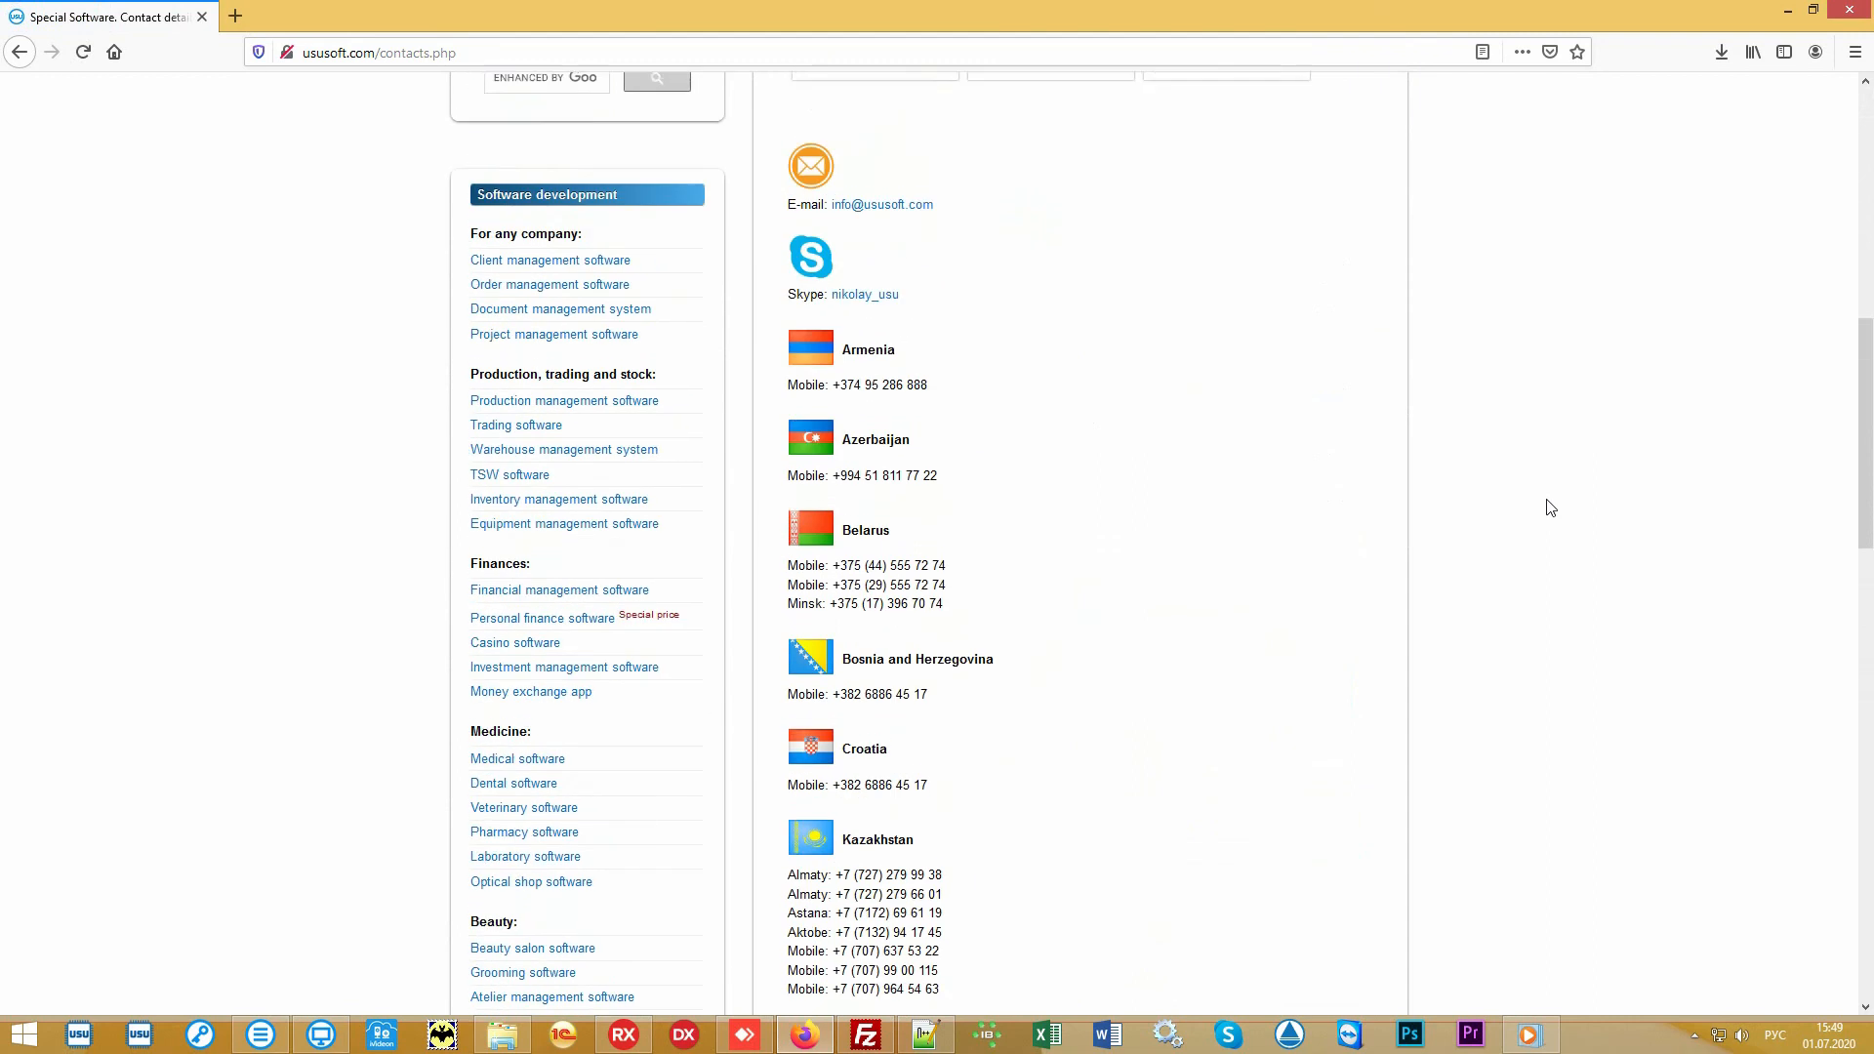
scroll(1550, 507, up, 2)
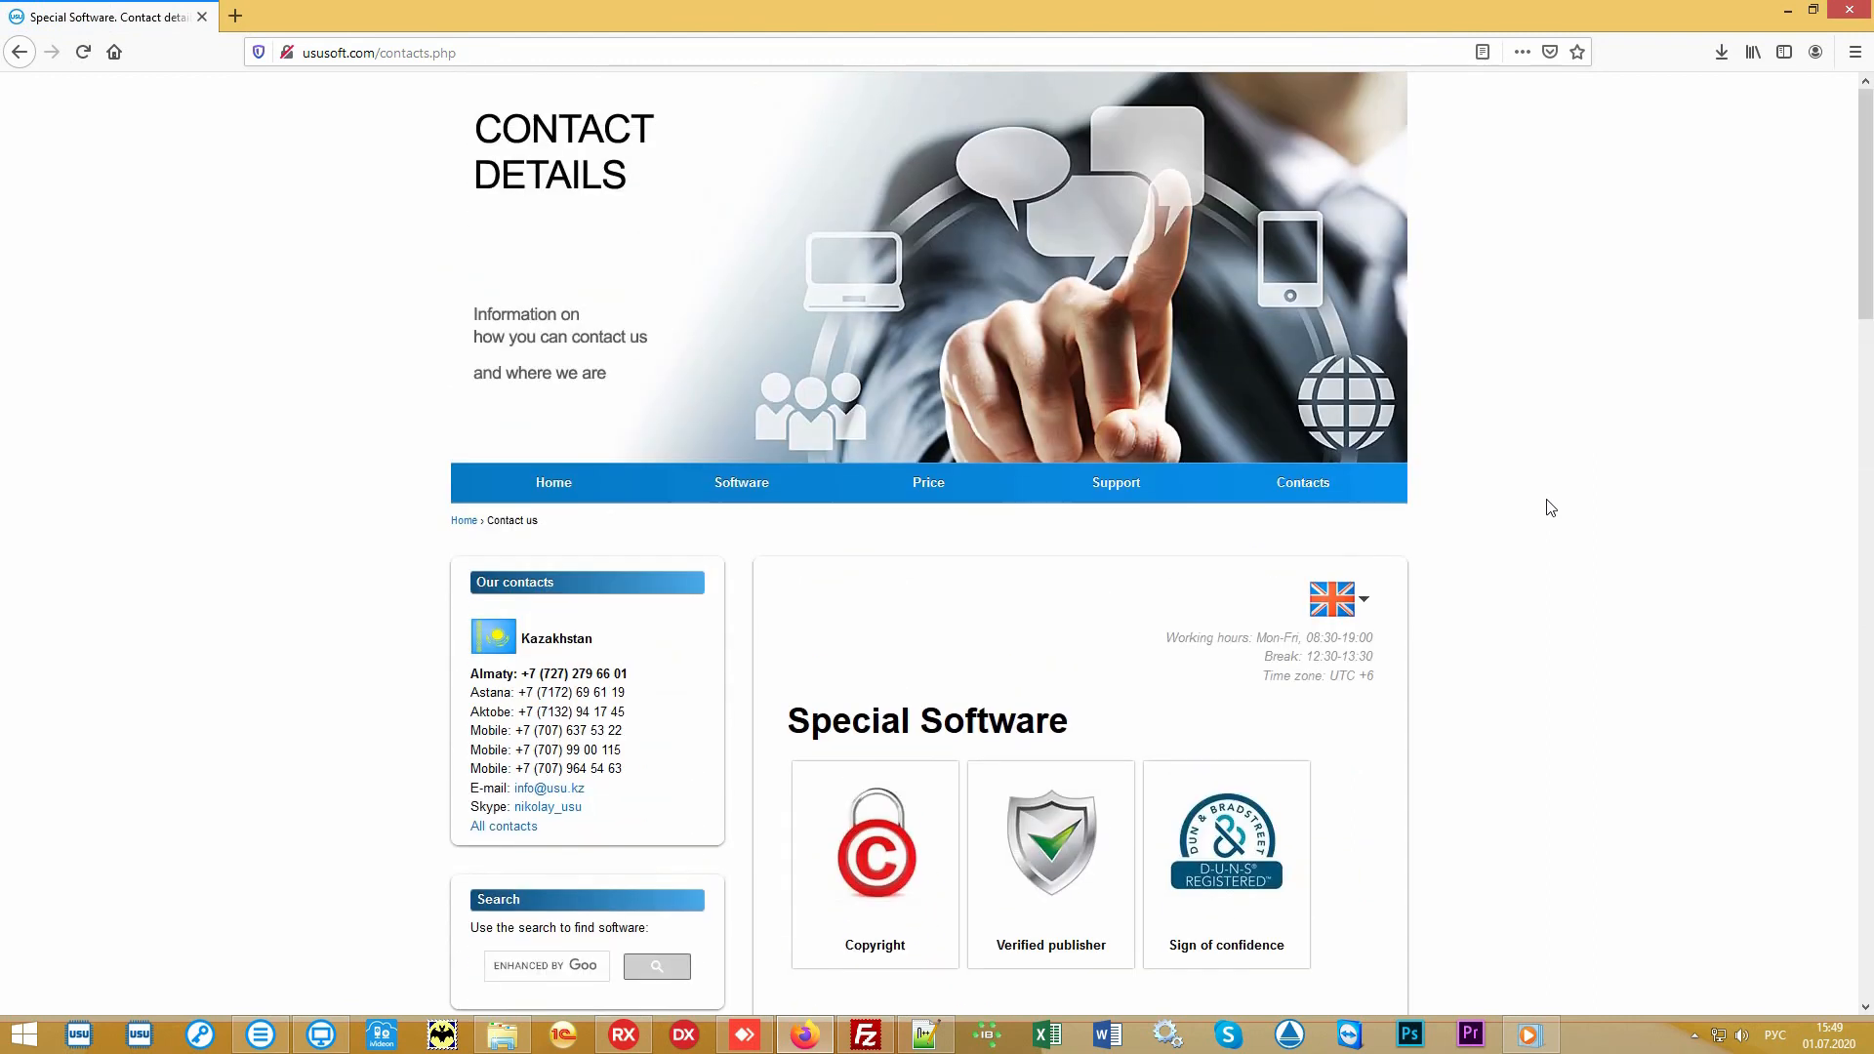